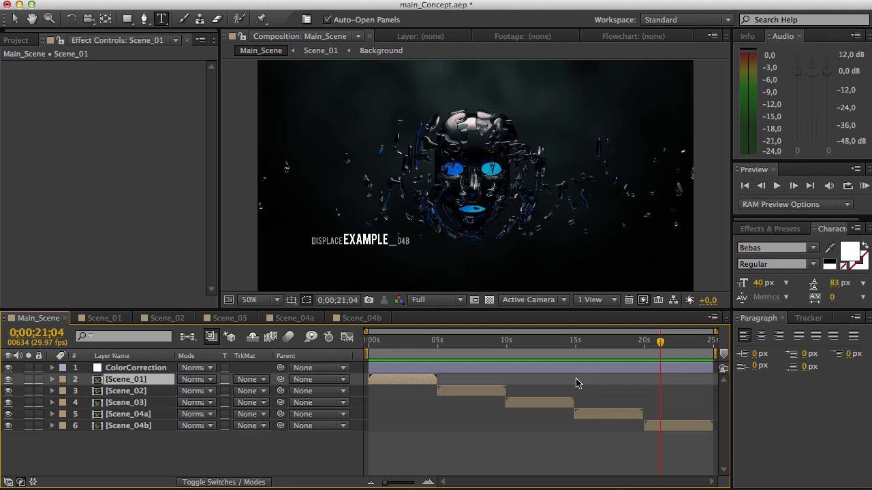
{"action": "mouse_move", "coordinate": [411, 342]}
{"action": "left_mouse_down"}
{"action": "mouse_move", "coordinate": [611, 355]}
{"action": "mouse_move", "coordinate": [658, 342]}
{"action": "mouse_move", "coordinate": [406, 339]}
{"action": "left_mouse_up"}
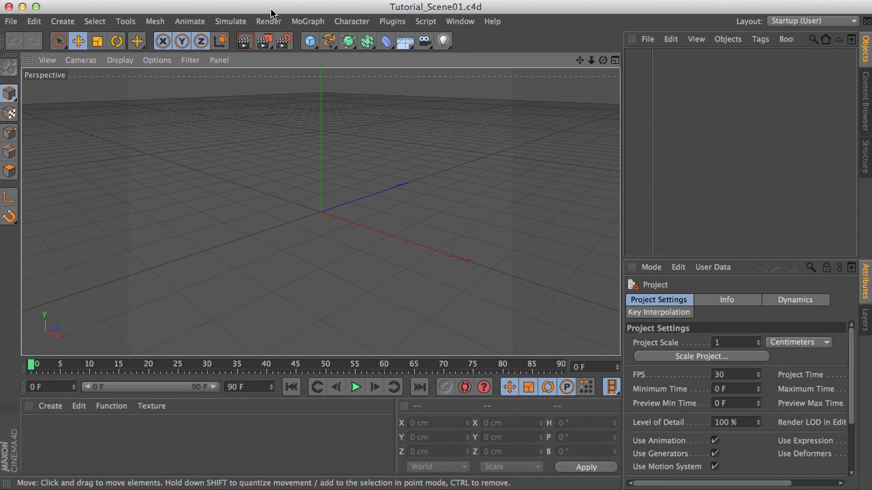
Open the render settings and apply the HDV/HDTV 720 29.97 film/video preset to the output.
{"action": "left_click", "coordinate": [268, 21]}
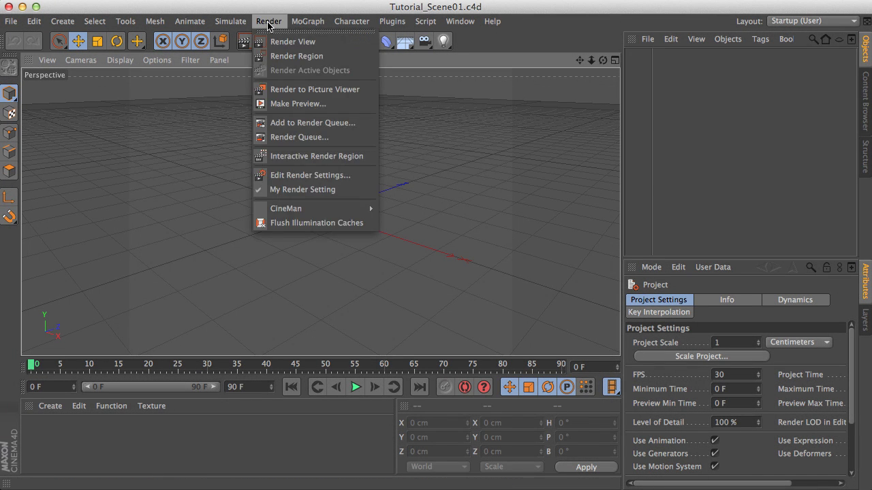
{"action": "left_click", "coordinate": [278, 176]}
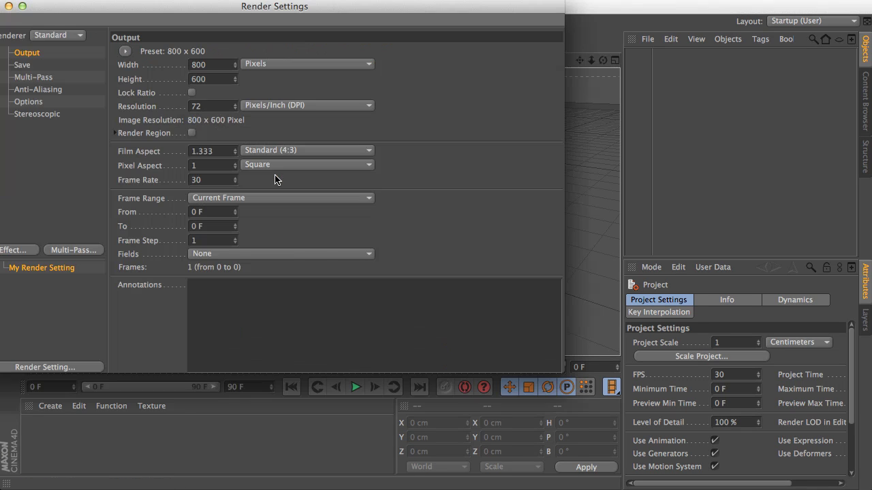
{"action": "left_click_drag", "start_coordinate": [210, 8], "coordinate": [384, 41]}
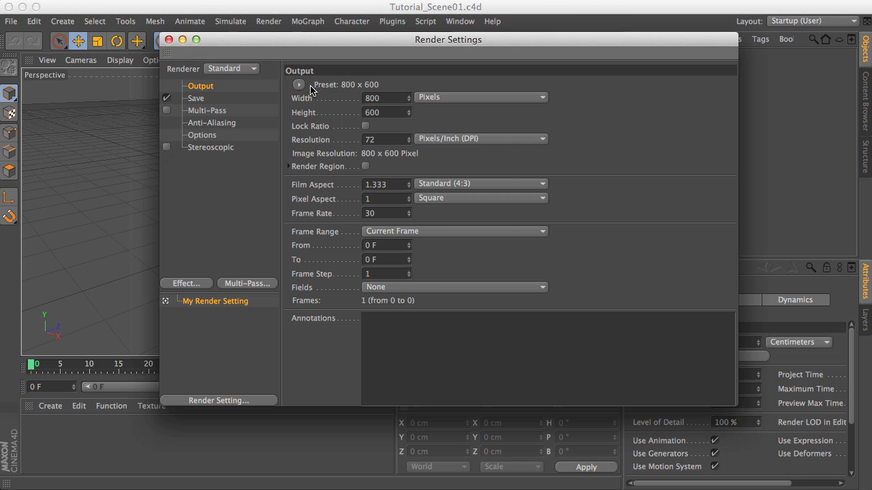
{"action": "left_click", "coordinate": [300, 85]}
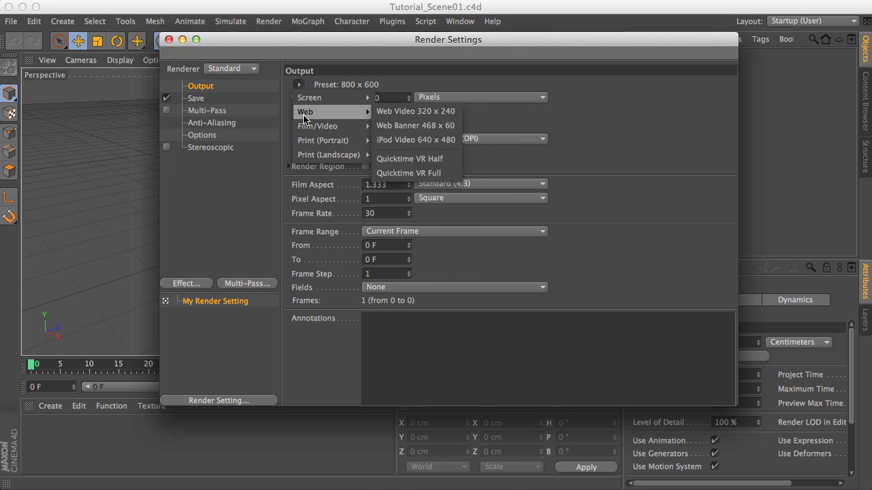
{"action": "mouse_move", "coordinate": [333, 126]}
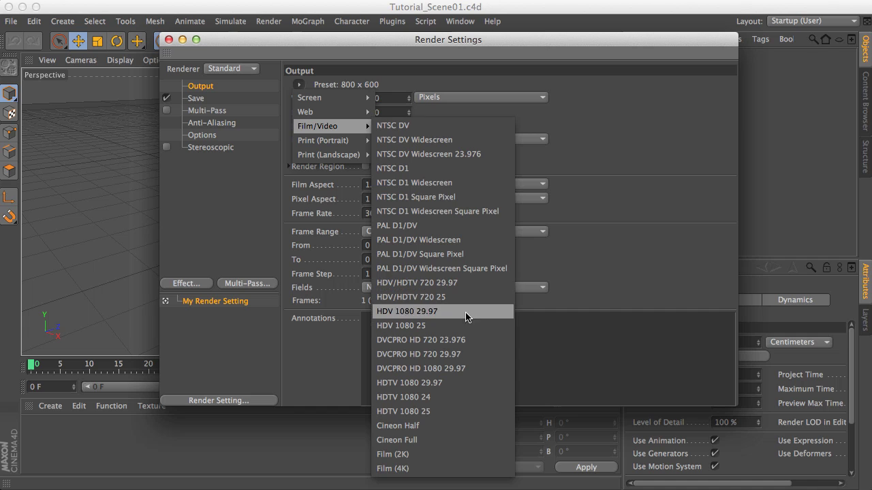
{"action": "left_click", "coordinate": [426, 283]}
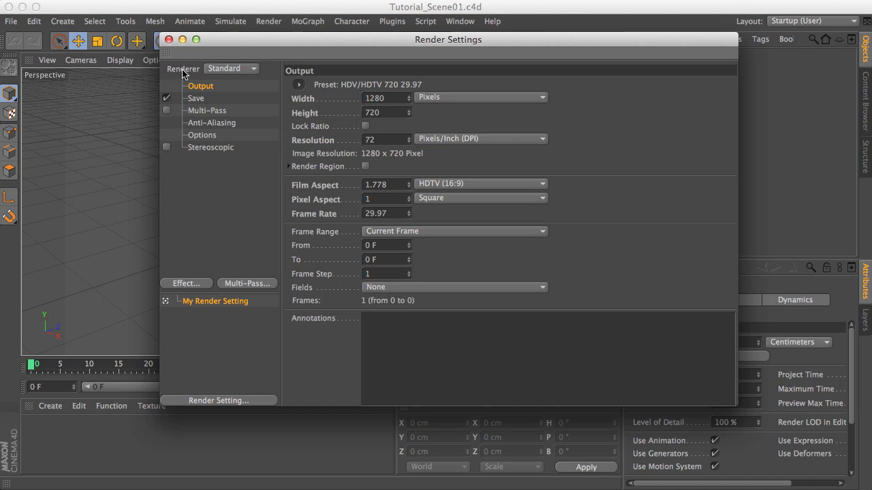
Enable the alpha channel for the saved render image and set its format to PNG.
{"action": "left_click", "coordinate": [198, 101]}
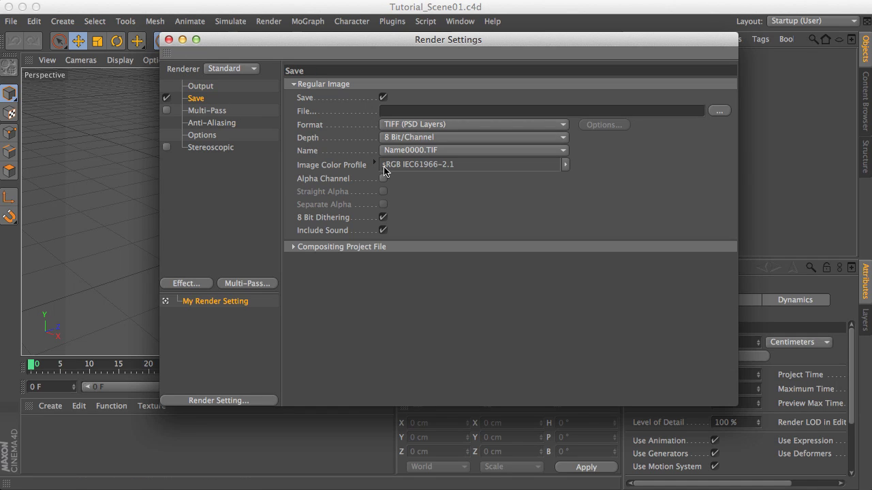
{"action": "left_click", "coordinate": [383, 180]}
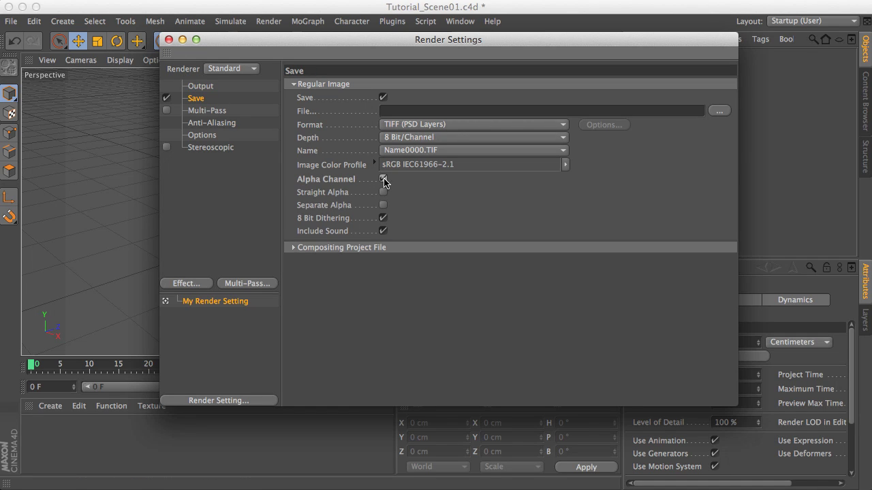
{"action": "left_click", "coordinate": [411, 128]}
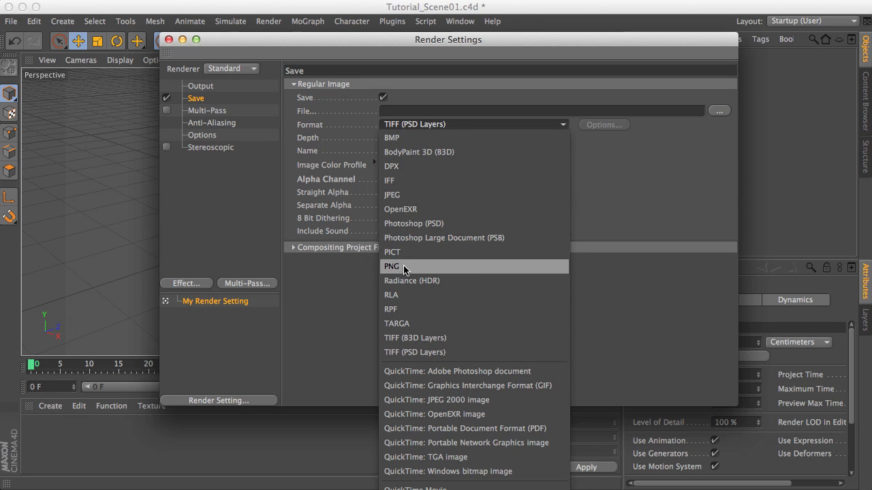
{"action": "left_click", "coordinate": [392, 267]}
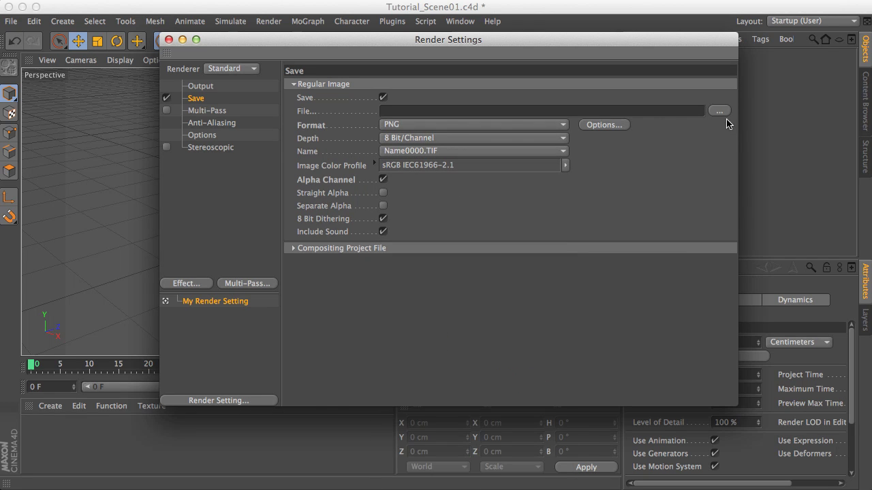
Set the render save path to file Sqc_01 inside a new Sqc_01 folder in CGTuts, and close the render settings.
{"action": "left_click_drag", "start_coordinate": [540, 41], "coordinate": [498, 45]}
{"action": "left_click", "coordinate": [677, 115]}
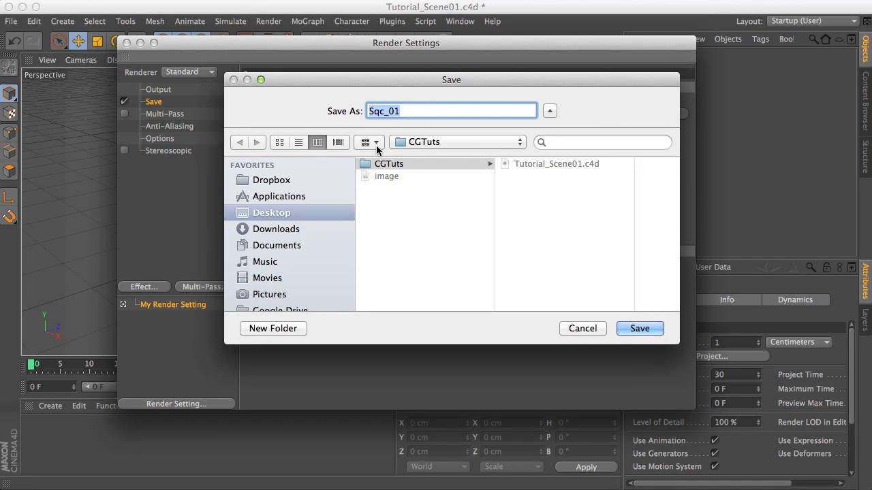
{"action": "left_click", "coordinate": [287, 331]}
{"action": "type", "text": "S"}
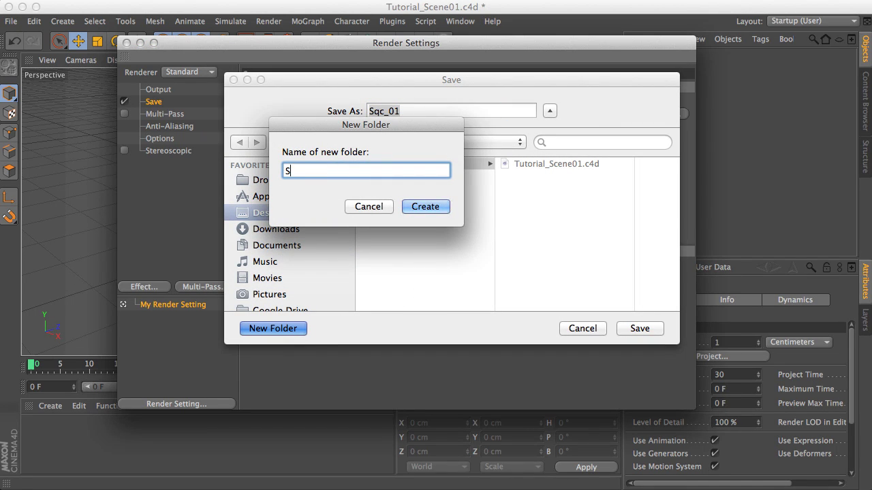
{"action": "type", "text": "qc_01"}
{"action": "left_click", "coordinate": [435, 212]}
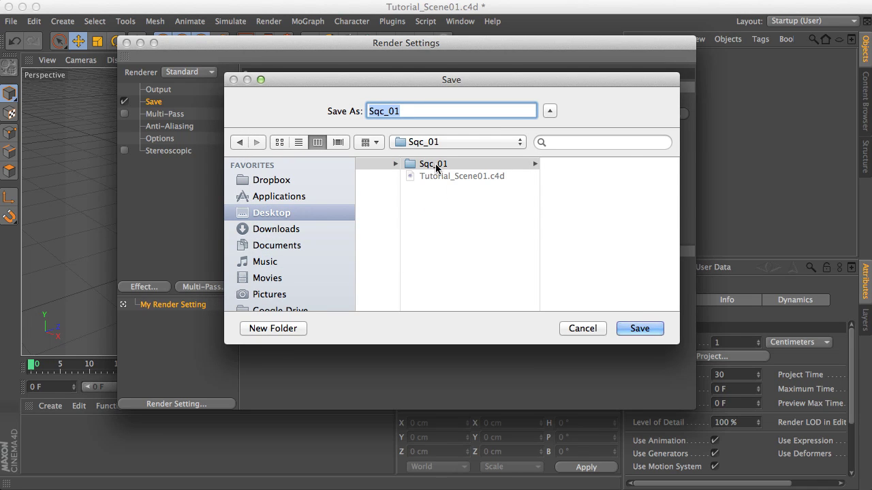
{"action": "left_click", "coordinate": [642, 332]}
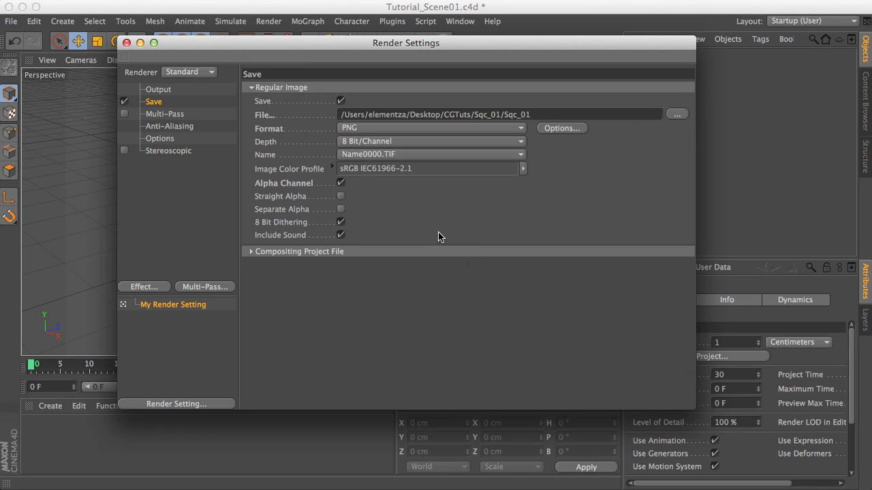
{"action": "left_click", "coordinate": [126, 42]}
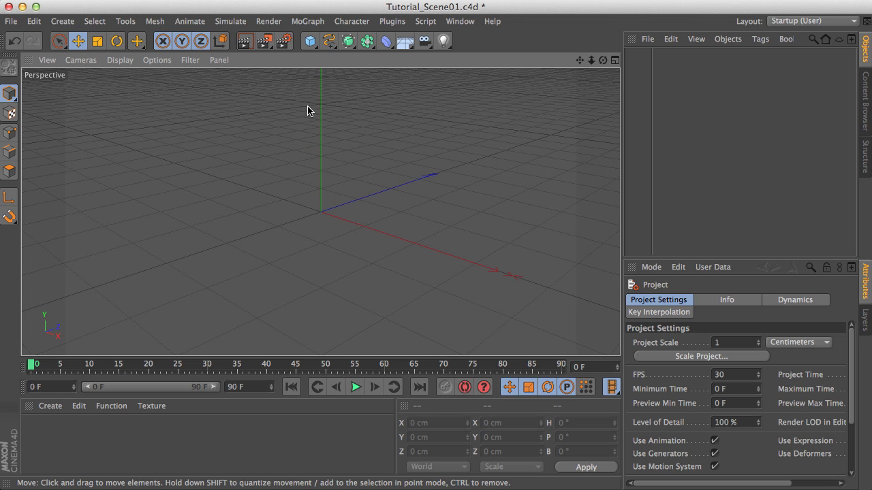
Add a sphere and make an Explosion FX deformer its child.
{"action": "left_click", "coordinate": [310, 41]}
{"action": "left_click", "coordinate": [553, 85]}
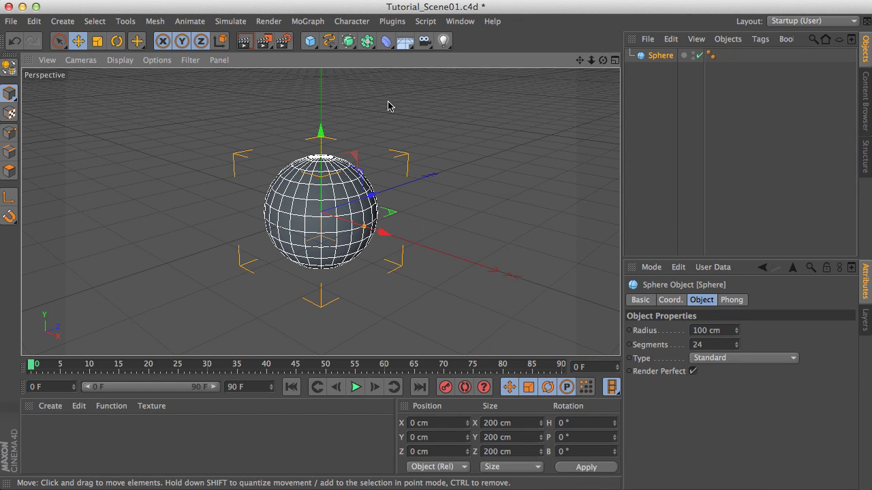
{"action": "left_click", "coordinate": [386, 41]}
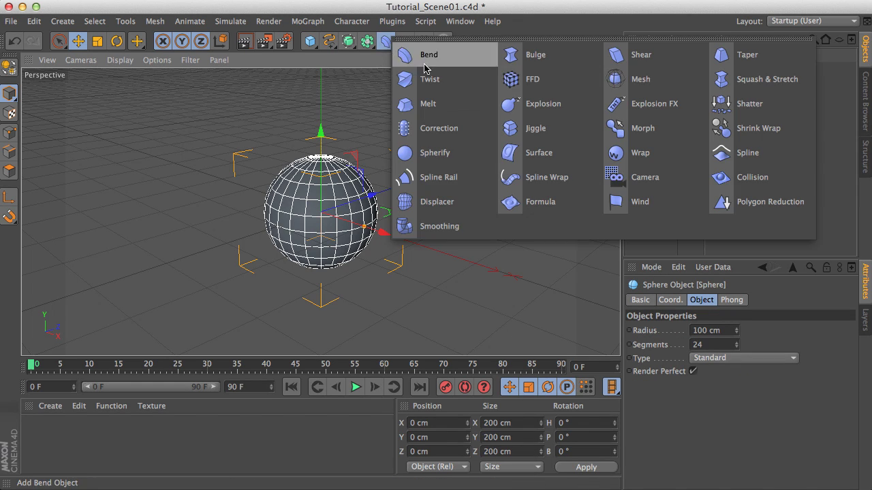
{"action": "left_click", "coordinate": [670, 104]}
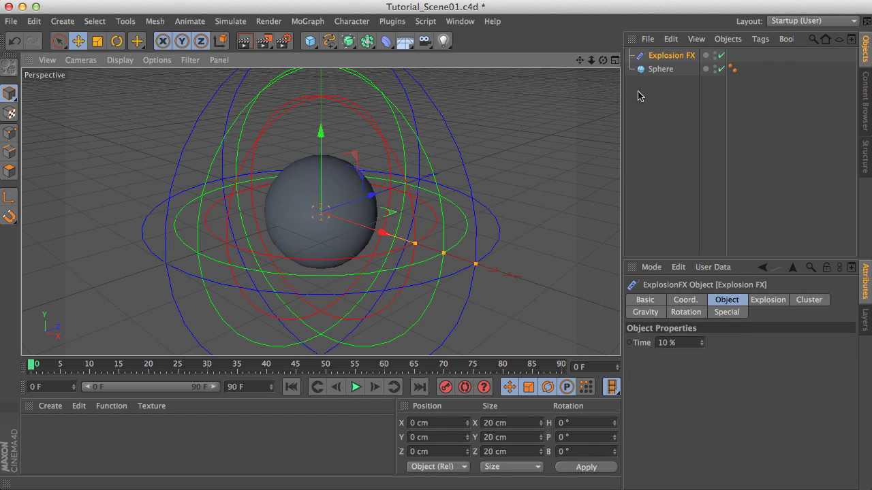
{"action": "left_click_drag", "start_coordinate": [664, 57], "coordinate": [662, 72]}
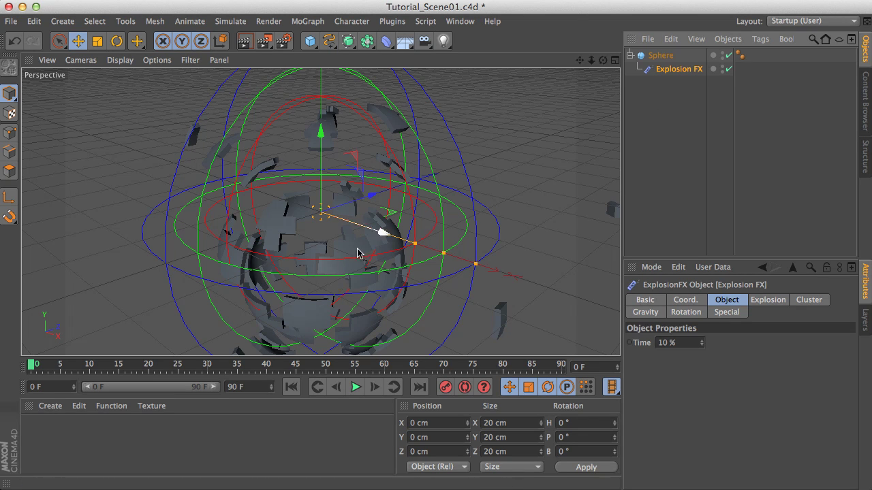
Add a HyperNURBS object and nest the exploding sphere inside it to smooth the fragments.
{"action": "left_click", "coordinate": [647, 57]}
{"action": "left_click", "coordinate": [664, 69]}
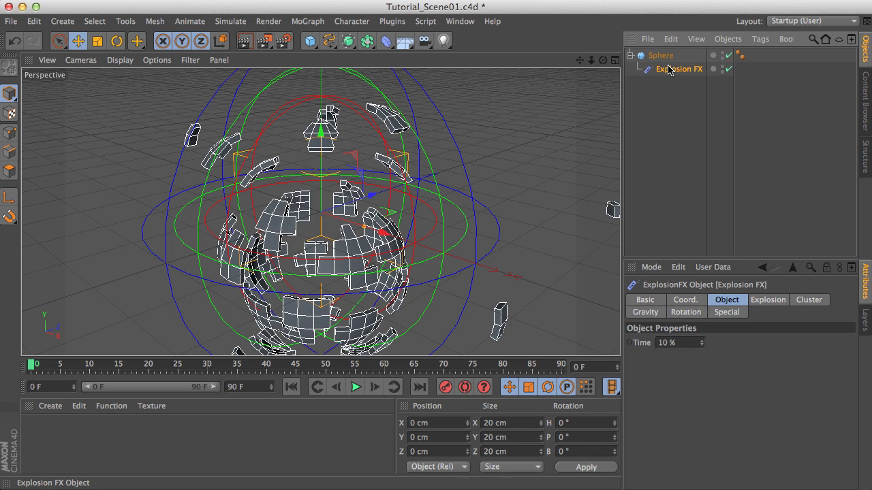
{"action": "left_click", "coordinate": [349, 41]}
{"action": "left_click_drag", "start_coordinate": [667, 70], "coordinate": [665, 58]}
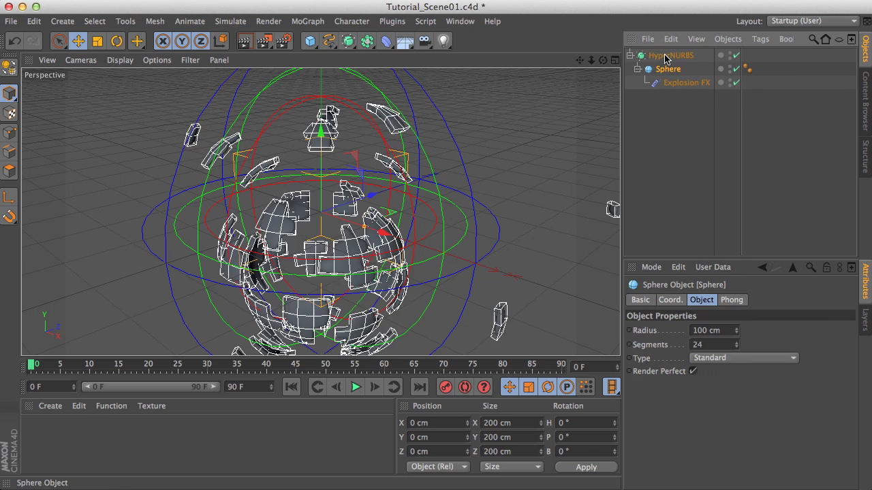
{"action": "left_click", "coordinate": [666, 57]}
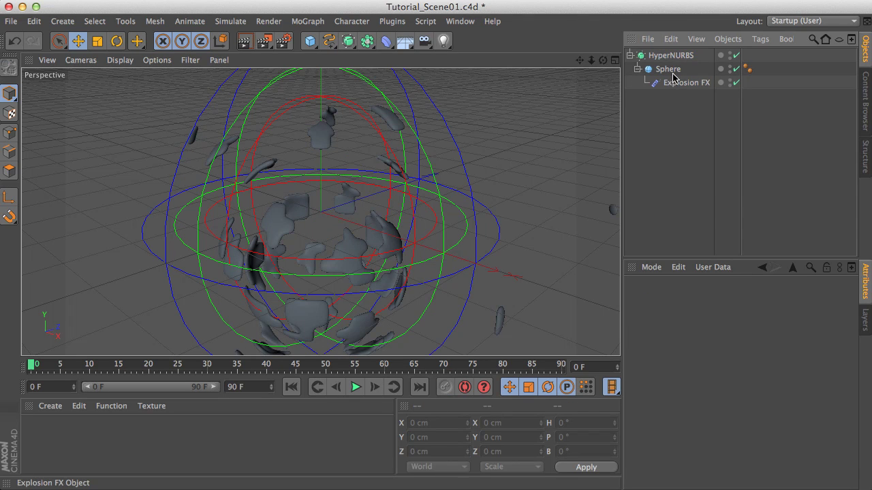
{"action": "left_click", "coordinate": [668, 69]}
{"action": "left_click", "coordinate": [675, 109]}
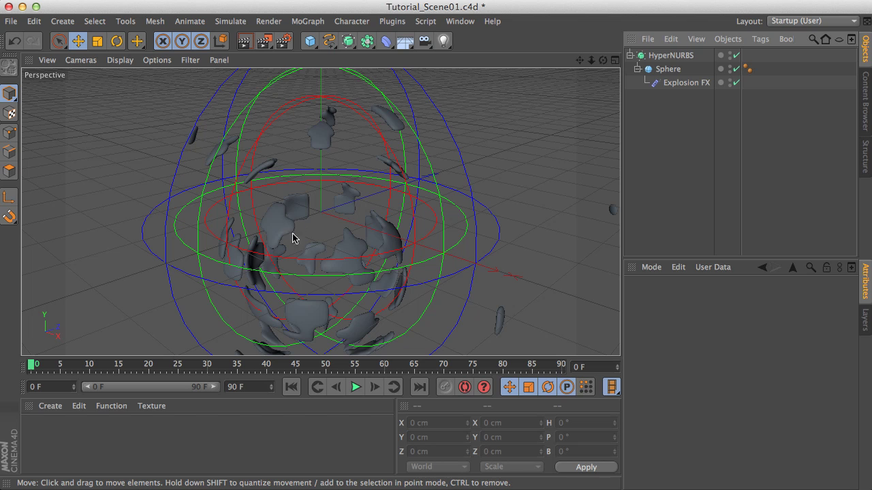
Set the Explosion FX cluster thickness to 20 cm.
{"action": "left_click", "coordinate": [688, 83]}
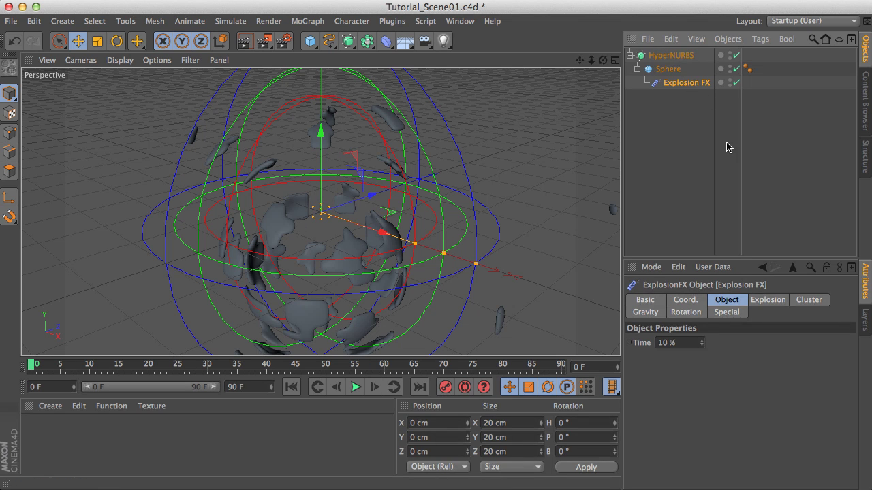
{"action": "left_click", "coordinate": [768, 301]}
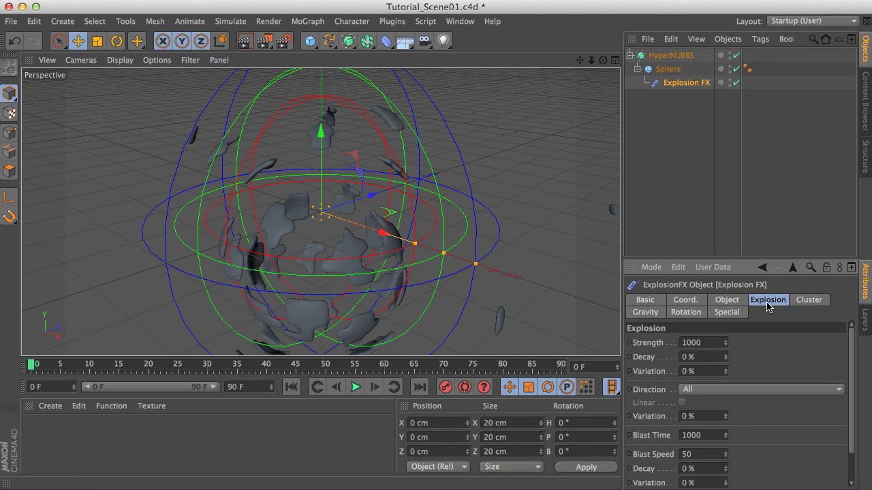
{"action": "left_click", "coordinate": [799, 300]}
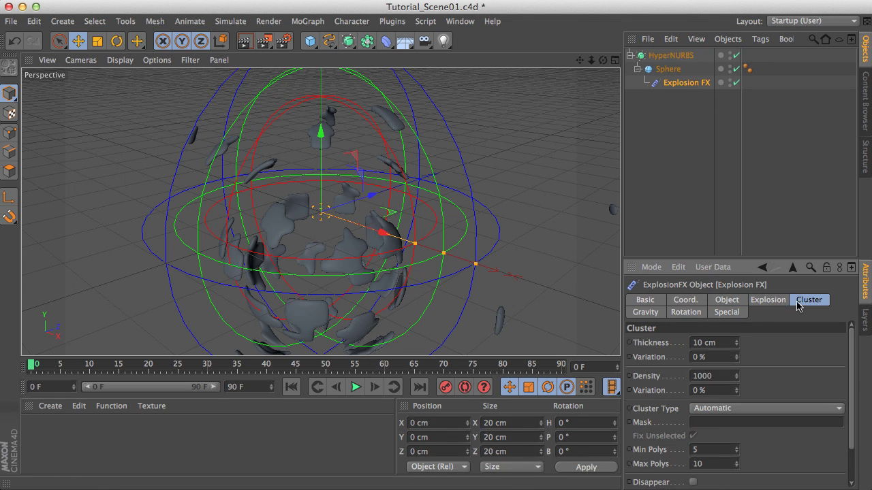
{"action": "left_click", "coordinate": [698, 343]}
{"action": "type", "text": "2"}
{"action": "key", "text": "Return"}
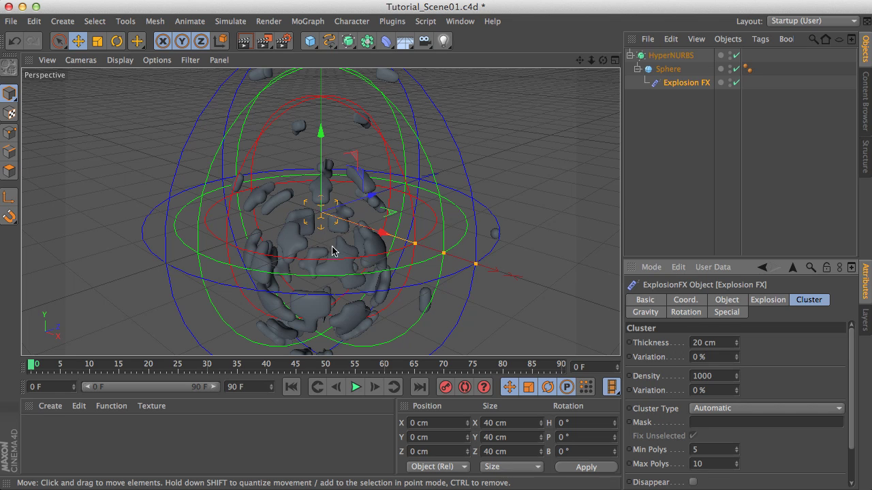
Set the Explosion FX gravity acceleration to 0.
{"action": "left_click", "coordinate": [767, 302]}
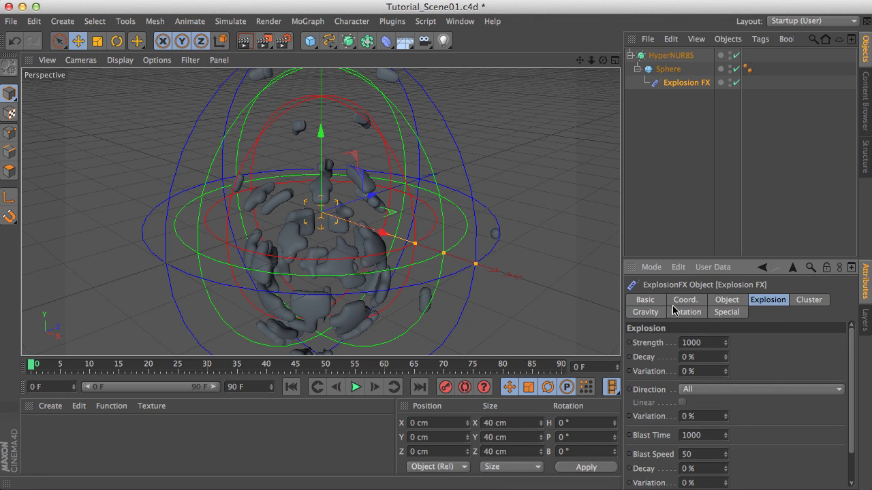
{"action": "left_click", "coordinate": [646, 313]}
{"action": "left_click", "coordinate": [720, 345]}
{"action": "type", "text": "0"}
{"action": "key", "text": "Return"}
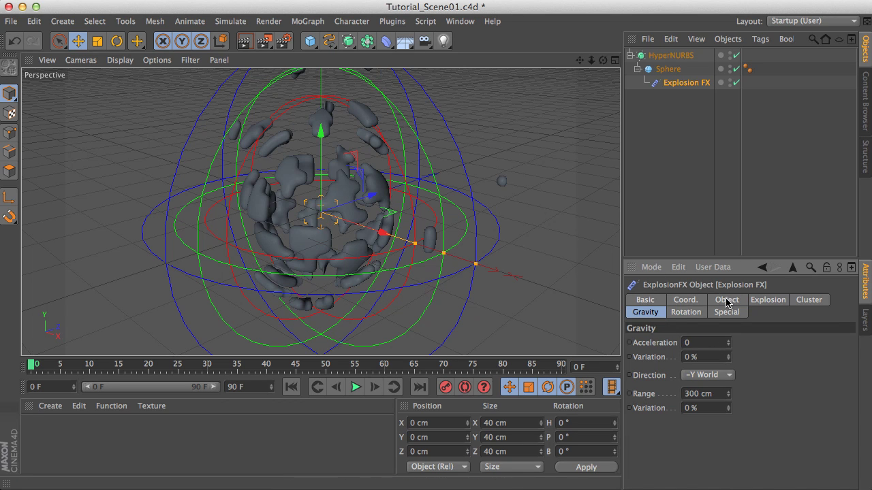
Set the Explosion FX explosion strength to 1.
{"action": "left_click", "coordinate": [756, 300]}
{"action": "mouse_move", "coordinate": [726, 344]}
{"action": "left_mouse_down"}
{"action": "mouse_move", "coordinate": [727, 385]}
{"action": "mouse_move", "coordinate": [727, 337]}
{"action": "mouse_move", "coordinate": [726, 368]}
{"action": "mouse_move", "coordinate": [723, 338]}
{"action": "mouse_move", "coordinate": [727, 350]}
{"action": "left_mouse_up"}
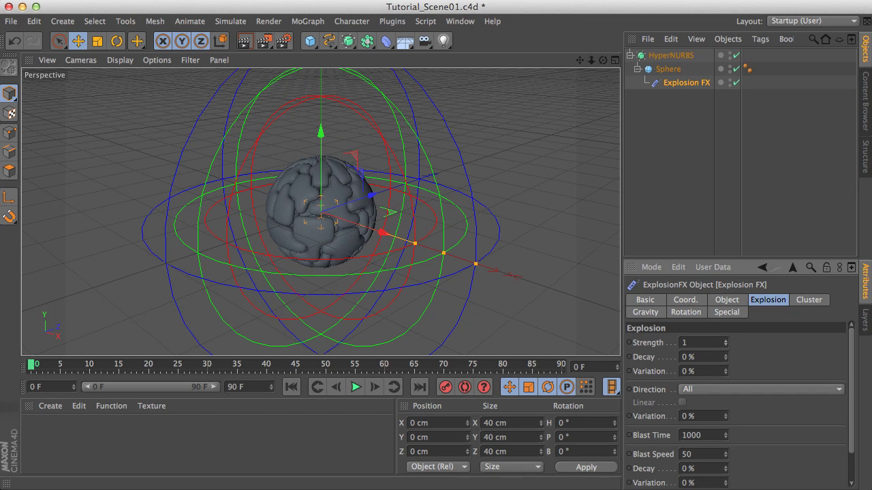
{"action": "double_click", "coordinate": [700, 343]}
{"action": "key", "text": "Return"}
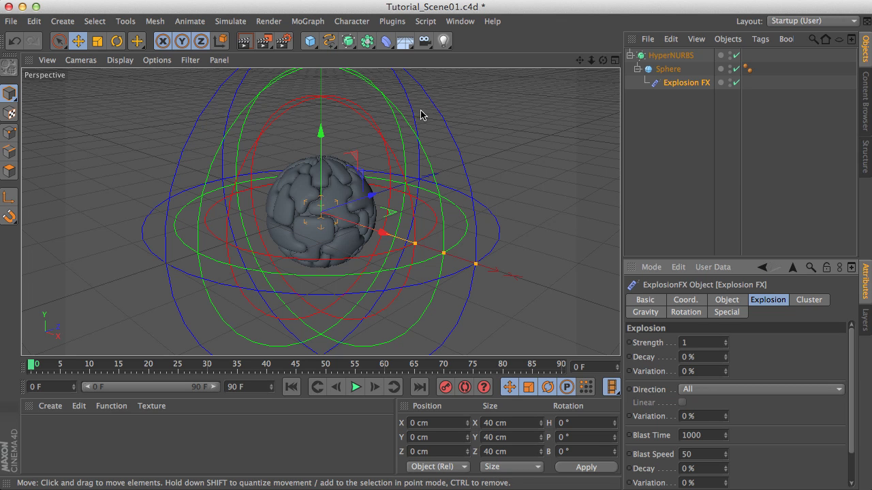
Add a second sphere to the scene and rename the HyperNURBS object to Liquid.
{"action": "left_click_drag", "start_coordinate": [310, 41], "coordinate": [585, 86]}
{"action": "double_click", "coordinate": [658, 70]}
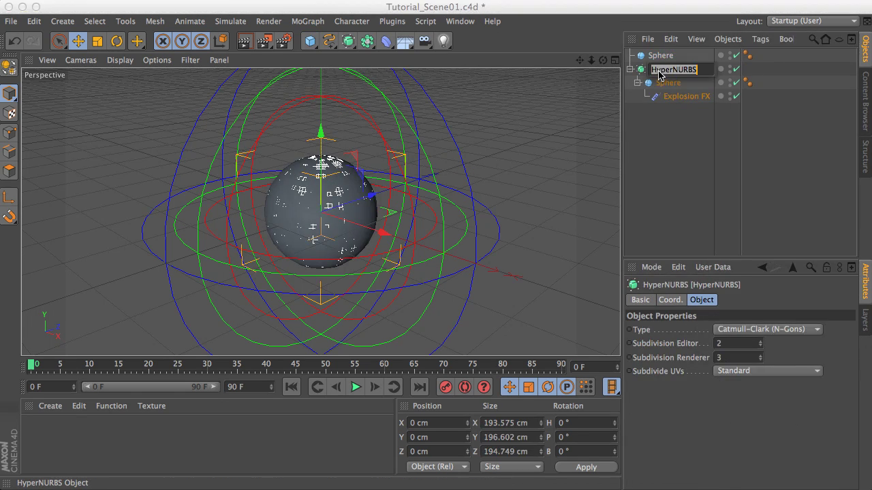
{"action": "key", "text": "BackSpace"}
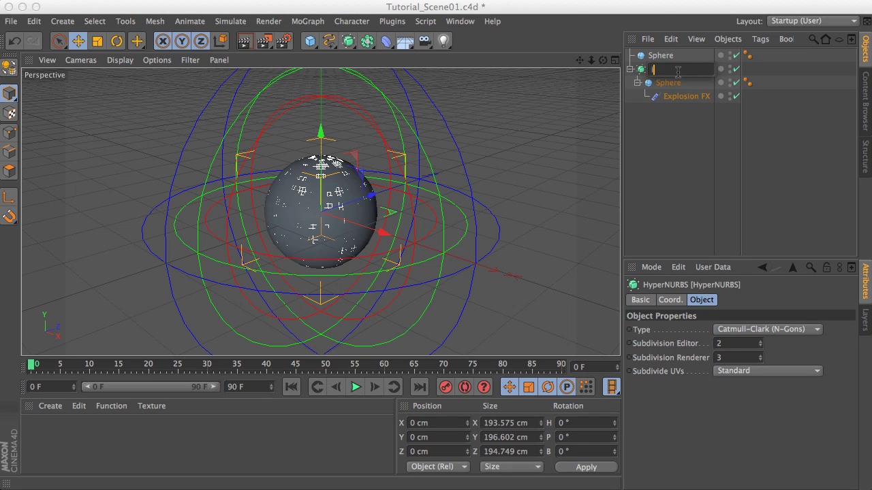
{"action": "type", "text": "Liquid"}
{"action": "key", "text": "Return"}
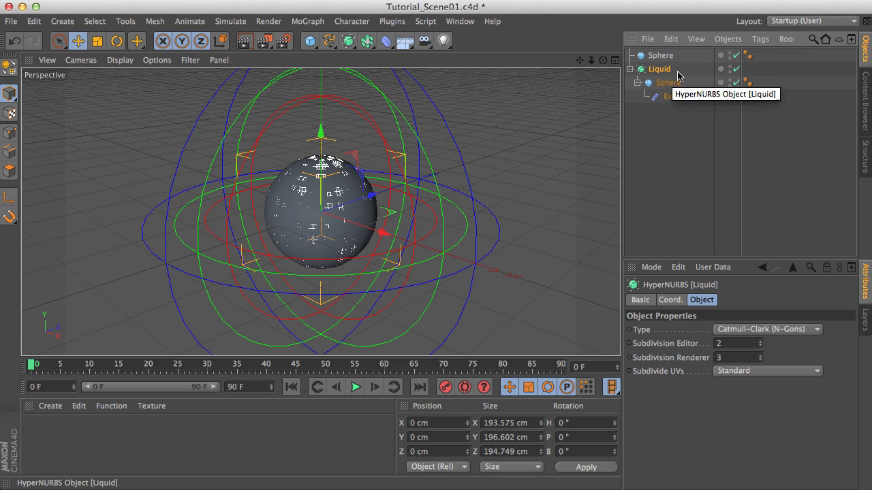
Rename the second, top-level sphere to Glow and reduce its radius to 28 cm.
{"action": "left_click", "coordinate": [659, 56]}
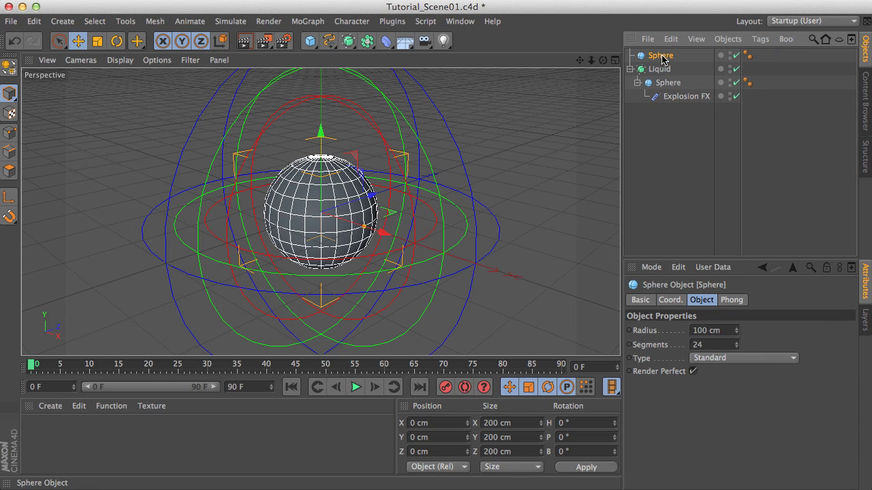
{"action": "double_click", "coordinate": [661, 57]}
{"action": "type", "text": "Glow"}
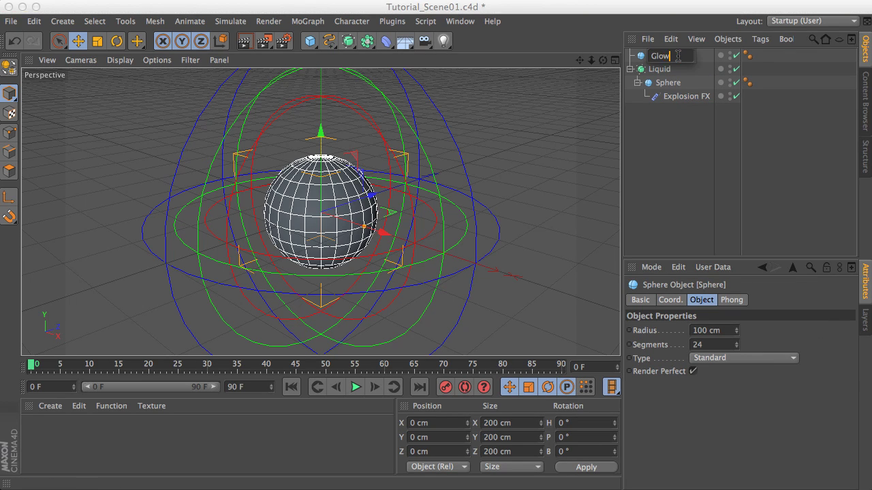
{"action": "key", "text": "Return"}
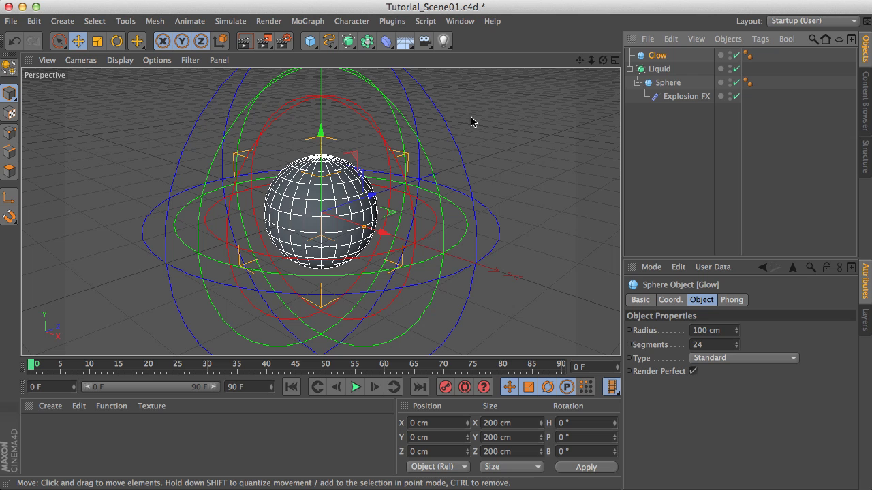
{"action": "left_click_drag", "start_coordinate": [735, 334], "coordinate": [735, 351]}
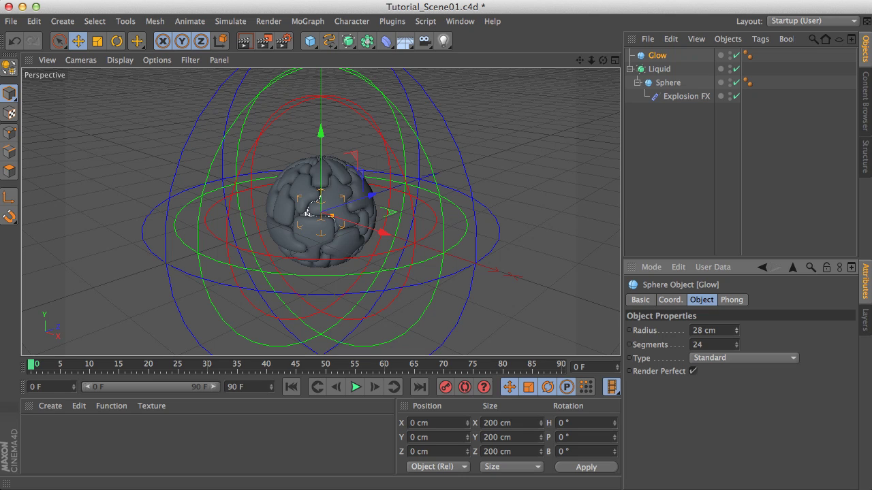
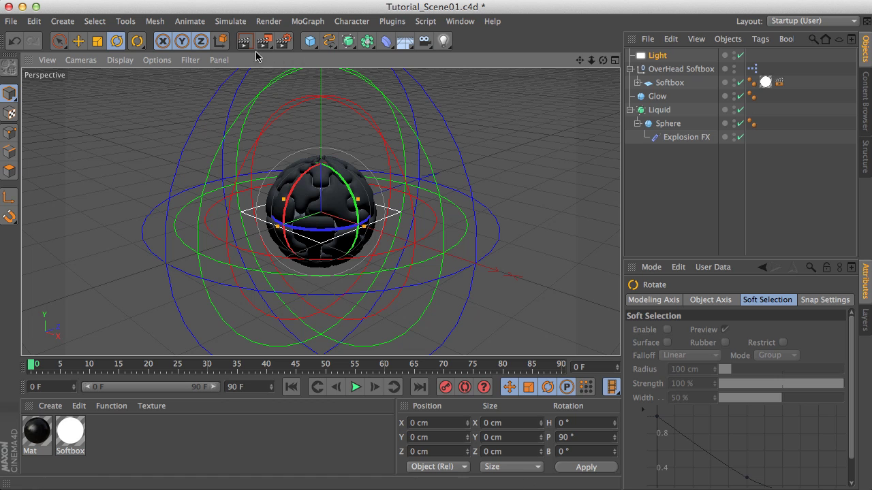
Move the light straight down below the sphere to about Y -154 cm and render the view.
{"action": "left_click", "coordinate": [78, 41]}
{"action": "left_click_drag", "start_coordinate": [319, 124], "coordinate": [331, 216]}
{"action": "left_click", "coordinate": [254, 44]}
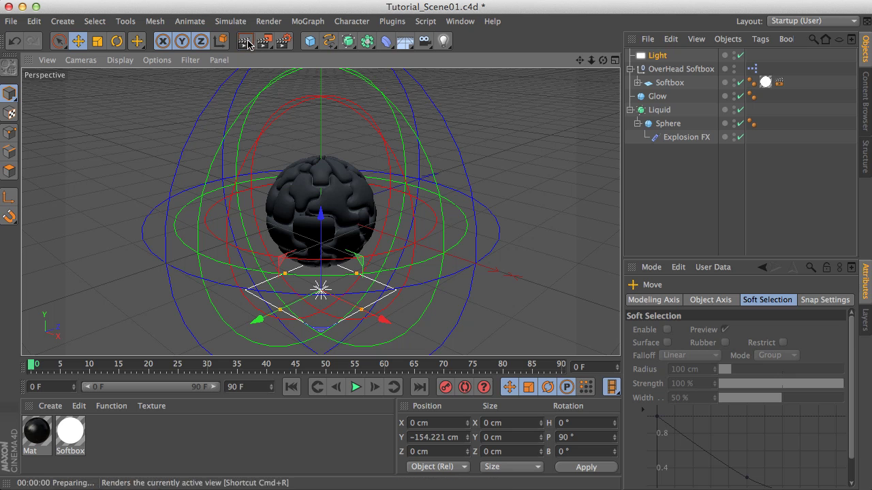
Render the view with the light disabled to compare its effect, and re-enable the light.
{"action": "left_click", "coordinate": [740, 55]}
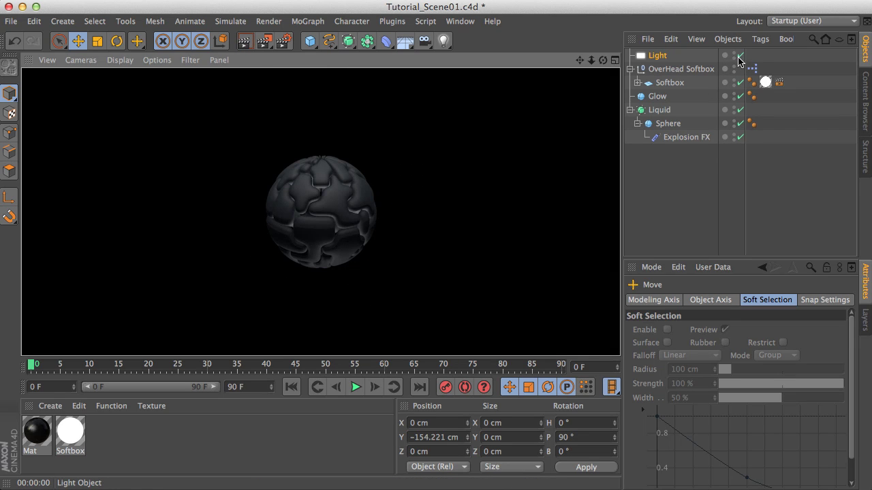
{"action": "left_click", "coordinate": [245, 44]}
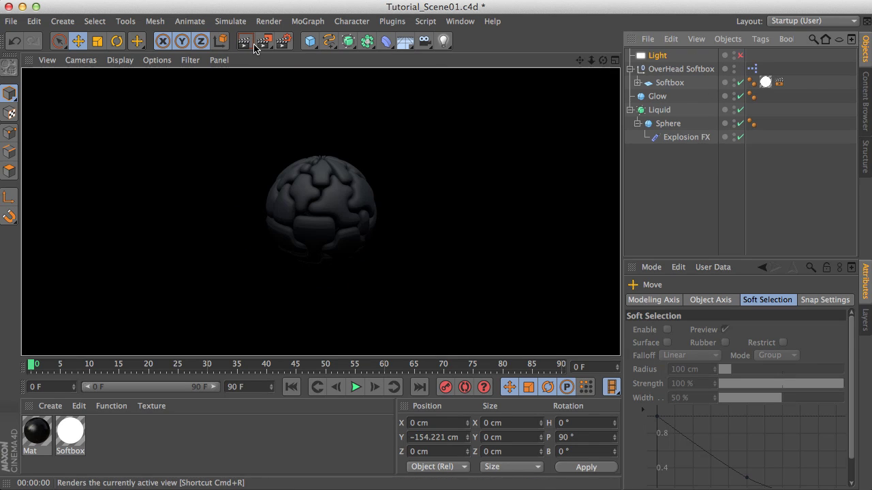
{"action": "left_click", "coordinate": [741, 56]}
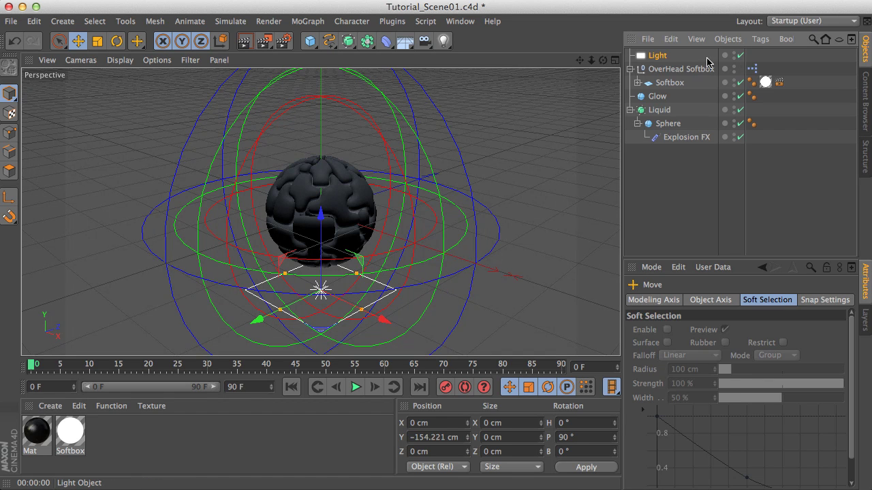
Set the light's color to blue, RGB 0, 131, 255, and render the view.
{"action": "left_click", "coordinate": [670, 57]}
{"action": "left_click", "coordinate": [693, 364]}
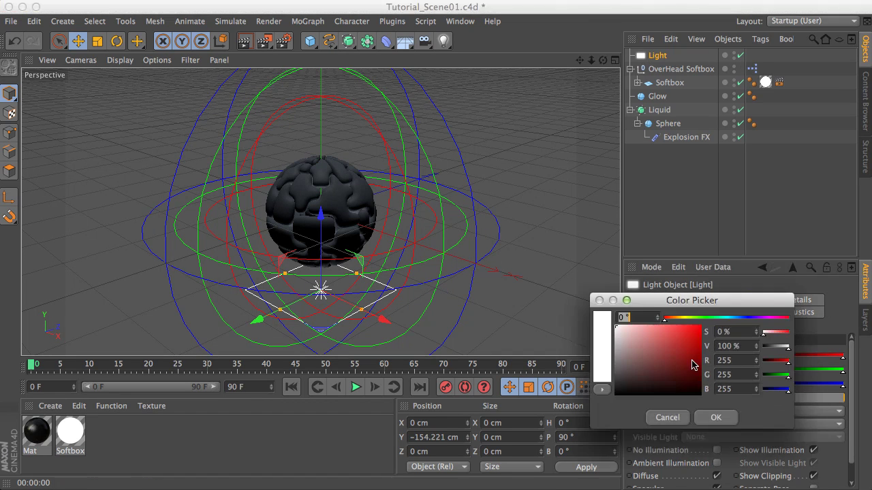
{"action": "left_click_drag", "start_coordinate": [722, 319], "coordinate": [739, 324]}
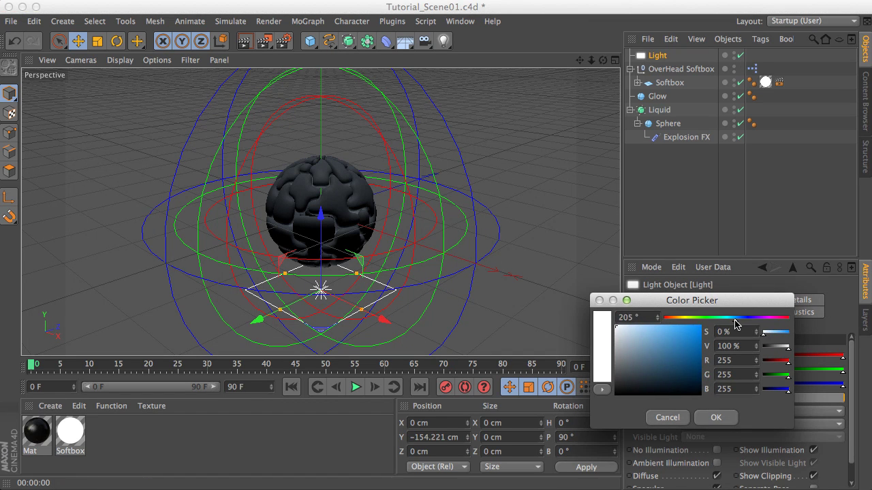
{"action": "left_click", "coordinate": [697, 341]}
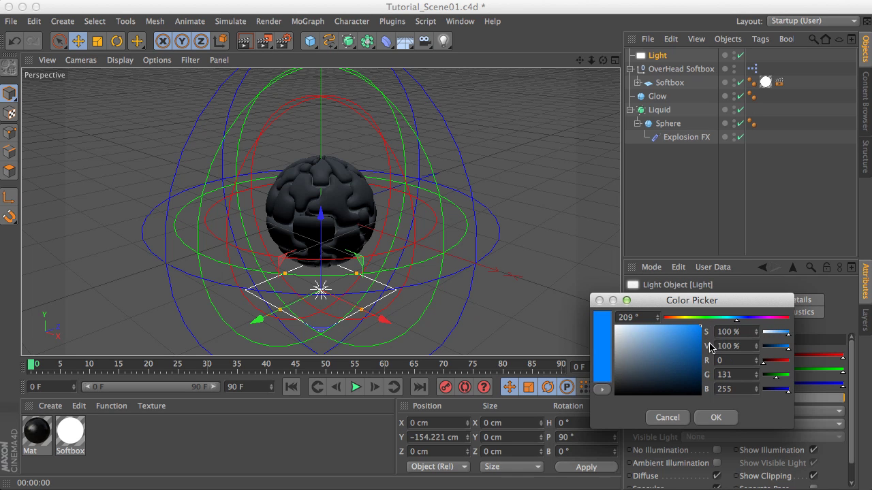
{"action": "left_click", "coordinate": [715, 417]}
{"action": "left_click", "coordinate": [246, 41]}
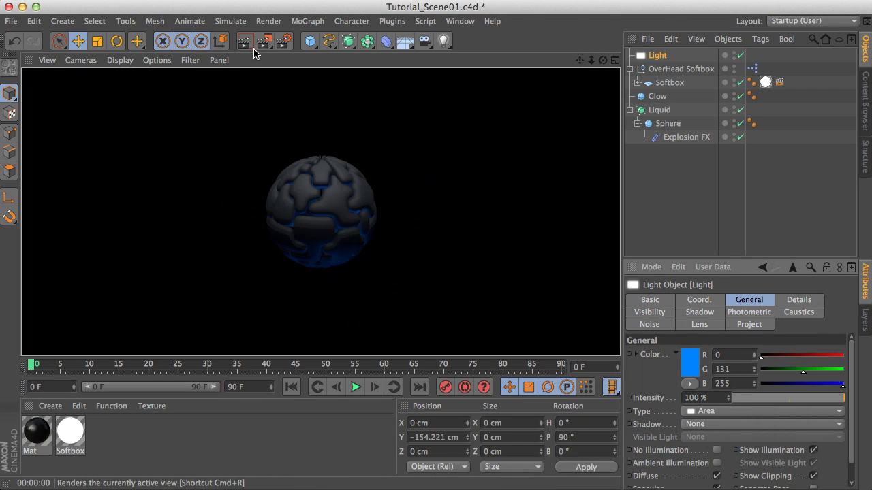
Shift the light's color to a slightly lighter blue, RGB 0, 140, 255, and render the view again.
{"action": "left_click", "coordinate": [690, 360]}
{"action": "left_click_drag", "start_coordinate": [739, 333], "coordinate": [737, 335]}
{"action": "left_click", "coordinate": [704, 339]}
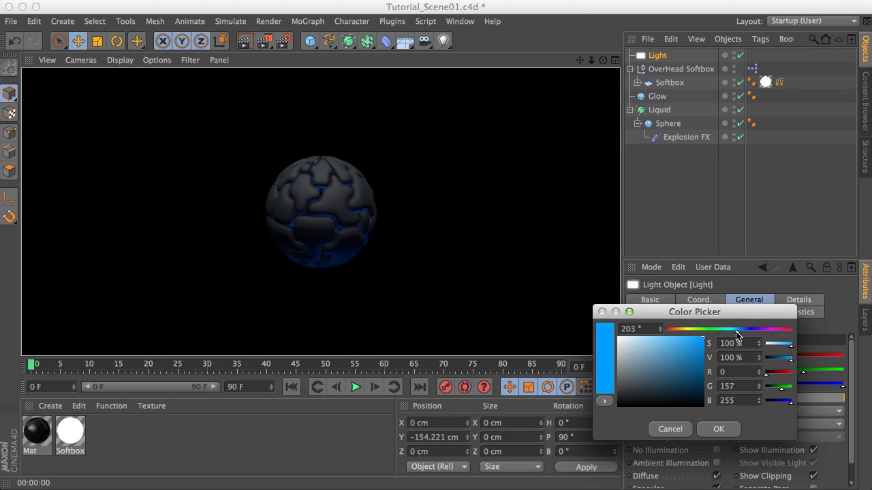
{"action": "left_click", "coordinate": [719, 429]}
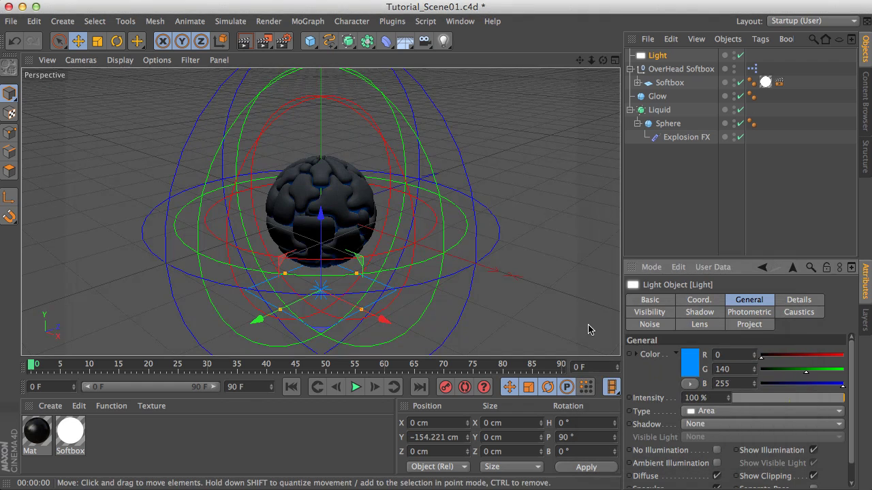
{"action": "left_click", "coordinate": [246, 42]}
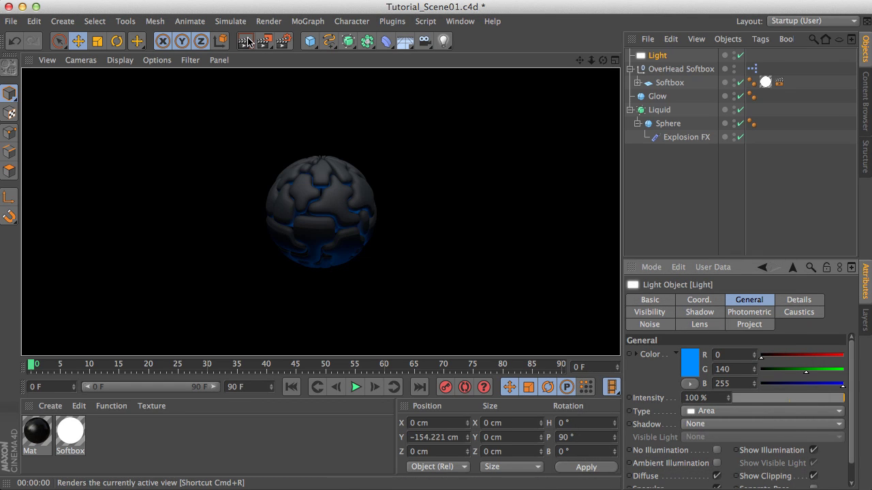
Create a new material with Color and Specular disabled and Luminance enabled.
{"action": "left_click", "coordinate": [50, 405]}
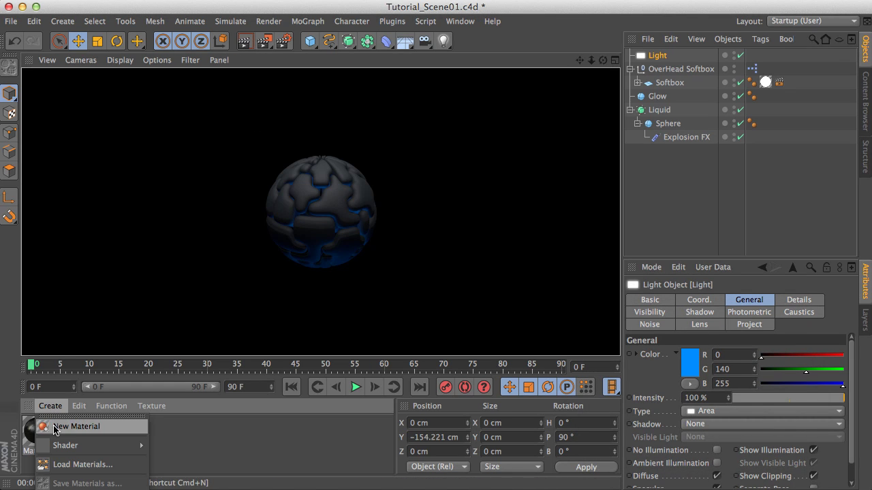
{"action": "left_click", "coordinate": [68, 426]}
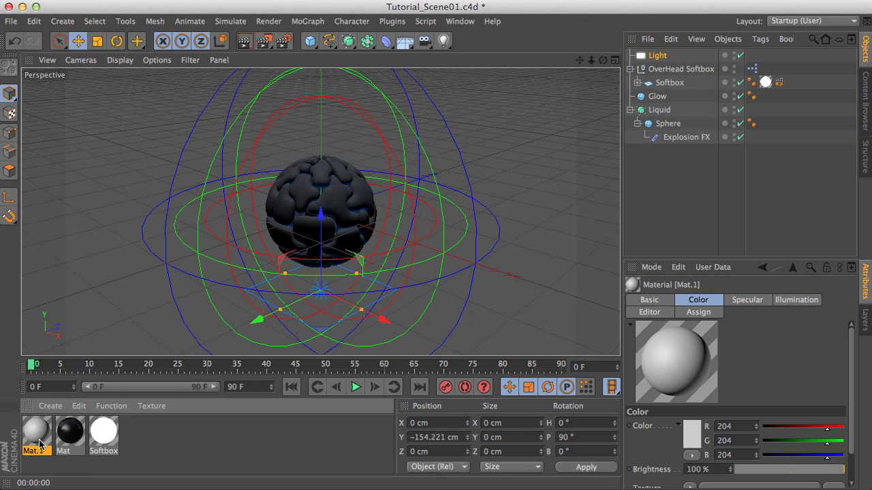
{"action": "double_click", "coordinate": [38, 434]}
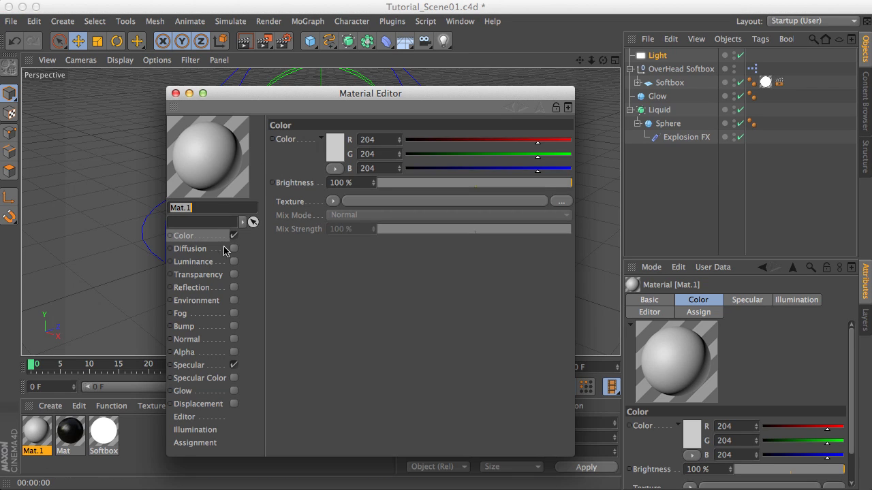
{"action": "left_click", "coordinate": [234, 236]}
{"action": "left_click", "coordinate": [233, 367]}
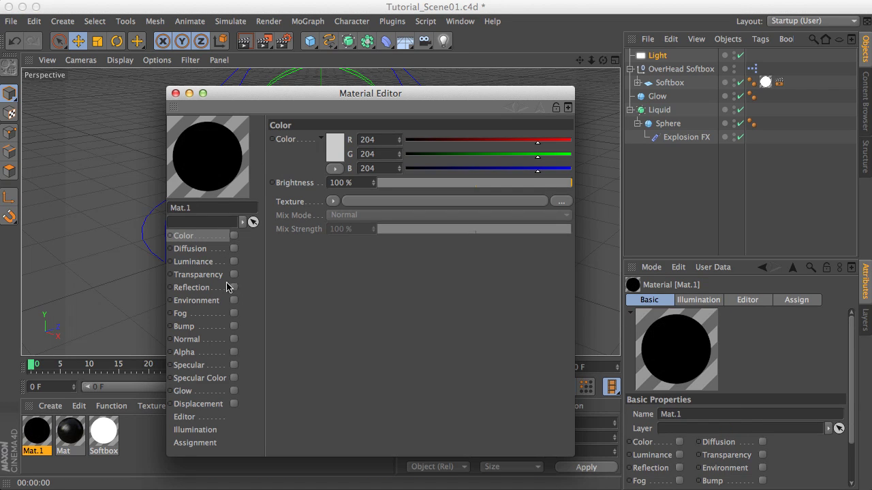
{"action": "left_click", "coordinate": [234, 261]}
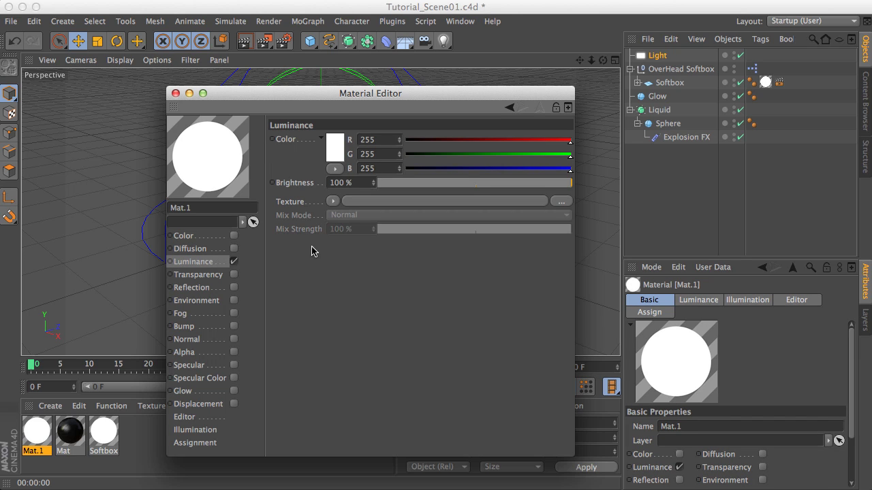
Load a Gradient shader into the Luminance texture and set its type to 2D - Circular.
{"action": "left_click", "coordinate": [334, 202]}
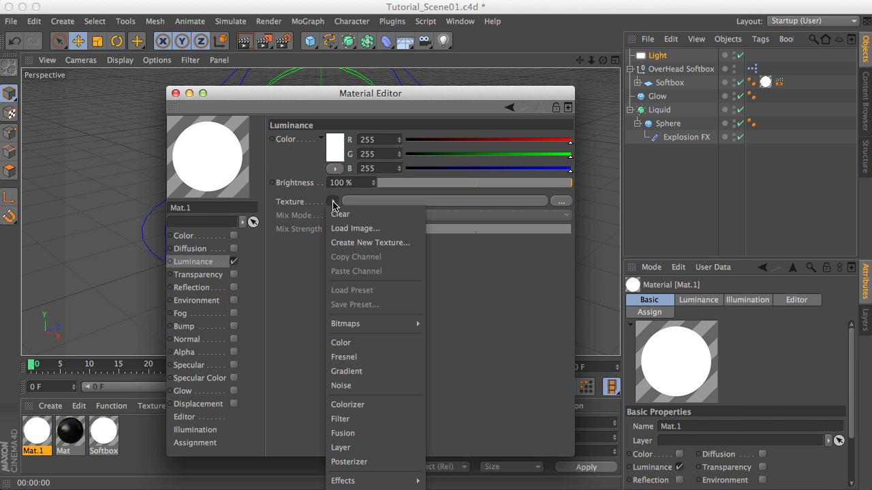
{"action": "left_click", "coordinate": [363, 372]}
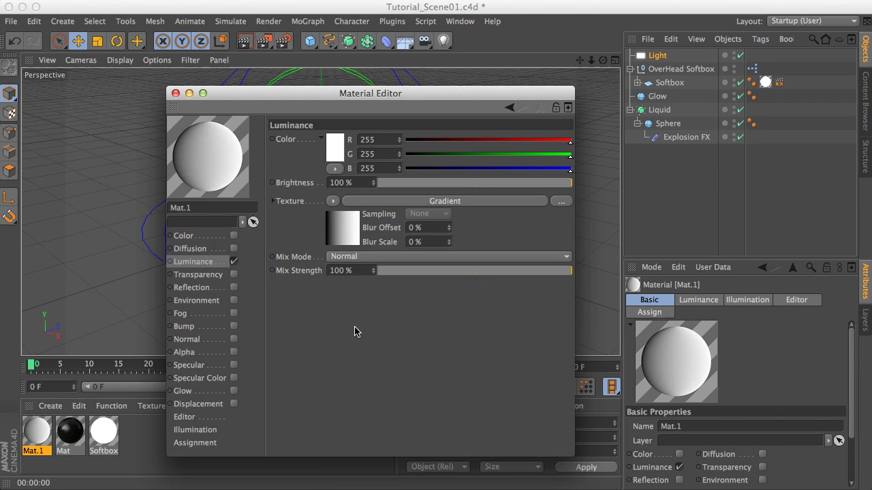
{"action": "left_click", "coordinate": [348, 242]}
{"action": "left_click", "coordinate": [329, 256]}
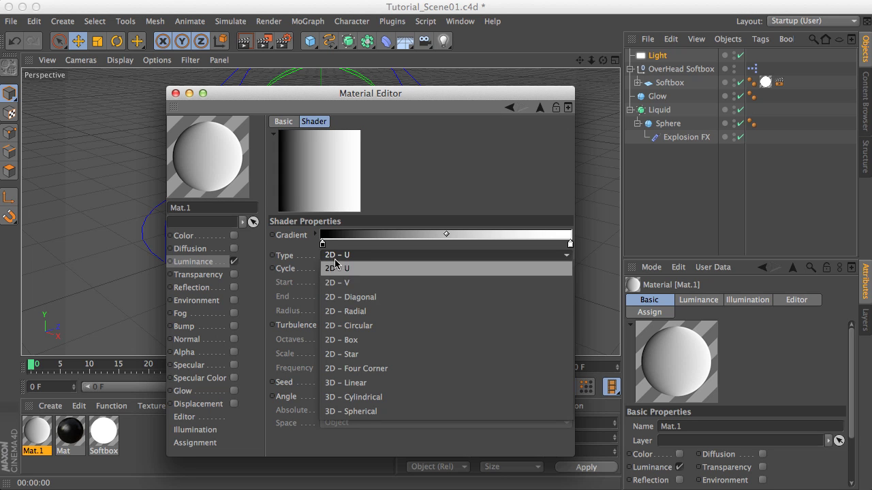
{"action": "left_click", "coordinate": [343, 327]}
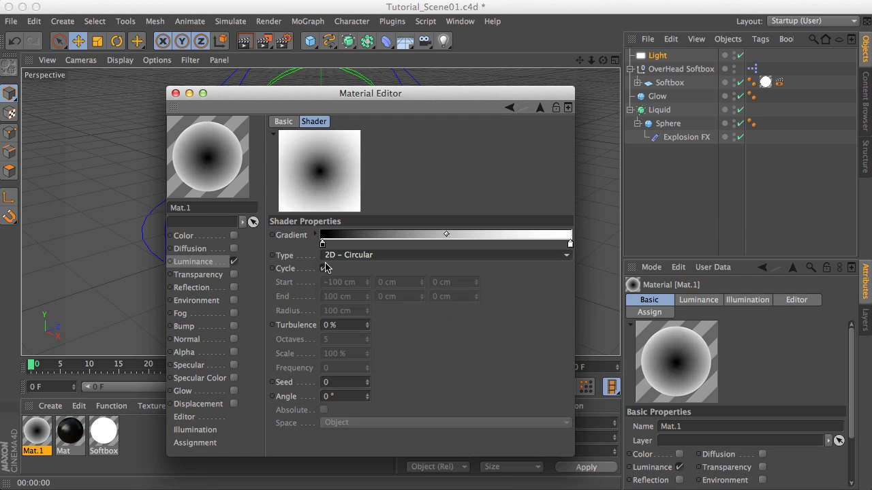
Color the gradient's start knot RGB 0, 157, 255 and its end knot RGB 0, 131, 255.
{"action": "double_click", "coordinate": [323, 244]}
{"action": "left_click_drag", "start_coordinate": [288, 220], "coordinate": [365, 203]}
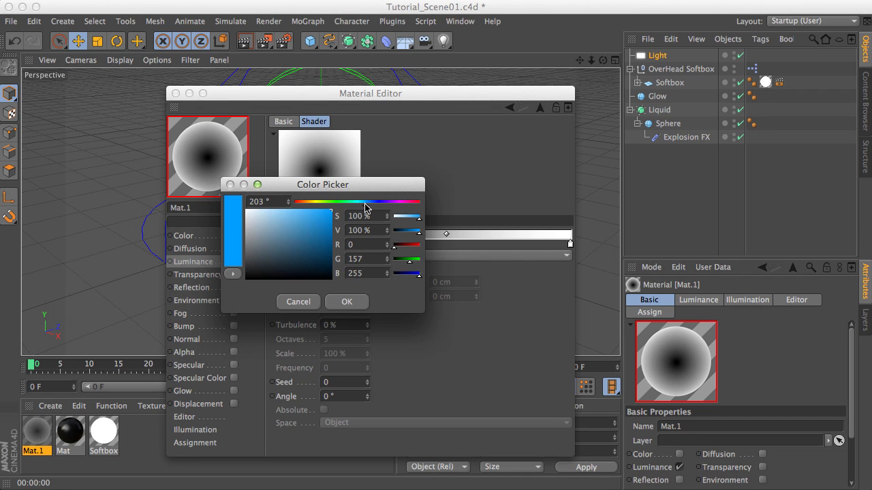
{"action": "left_click", "coordinate": [345, 302]}
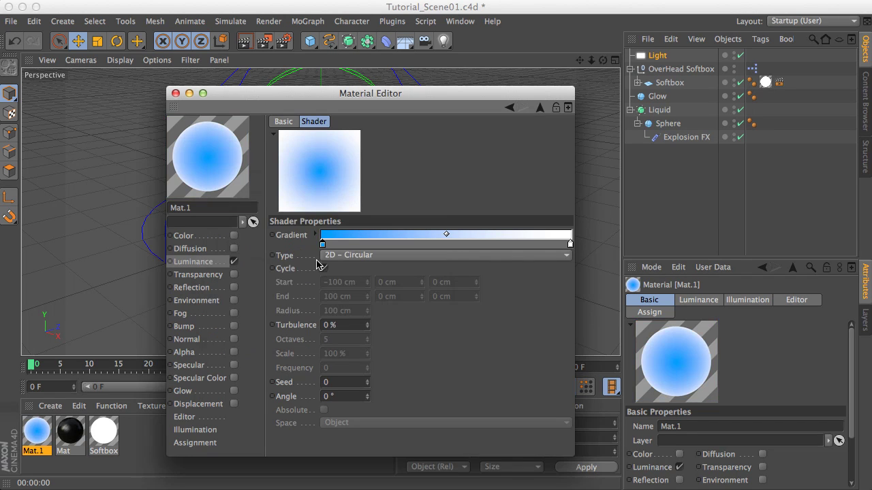
{"action": "double_click", "coordinate": [569, 245]}
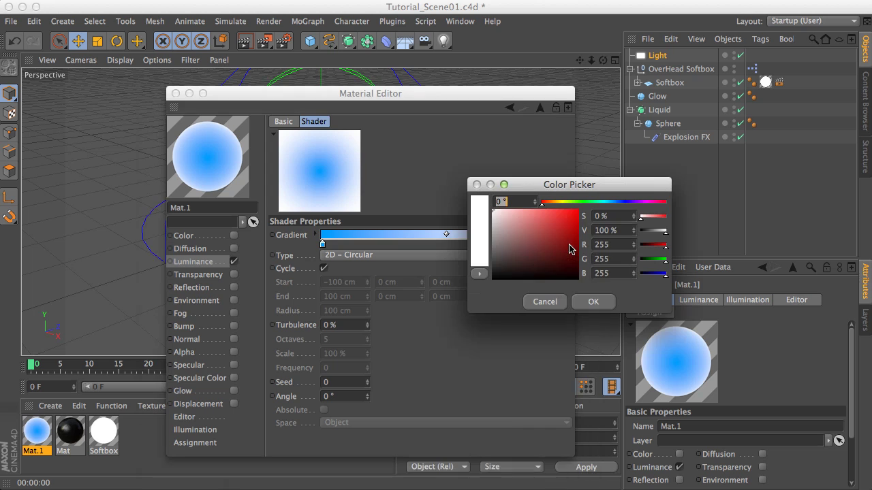
{"action": "left_click", "coordinate": [613, 201]}
{"action": "left_click", "coordinate": [578, 210]}
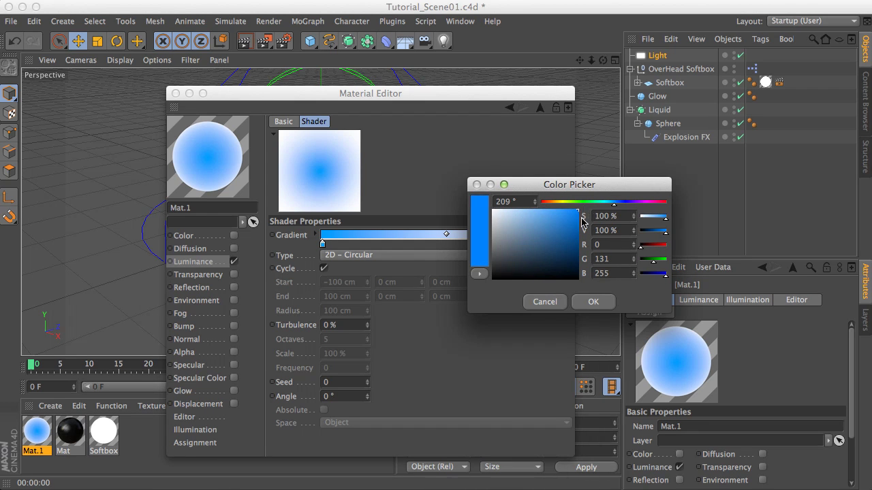
{"action": "left_click", "coordinate": [588, 303]}
Add a knot at the middle of the gradient and color it a bright cyan-blue.
{"action": "double_click", "coordinate": [448, 246]}
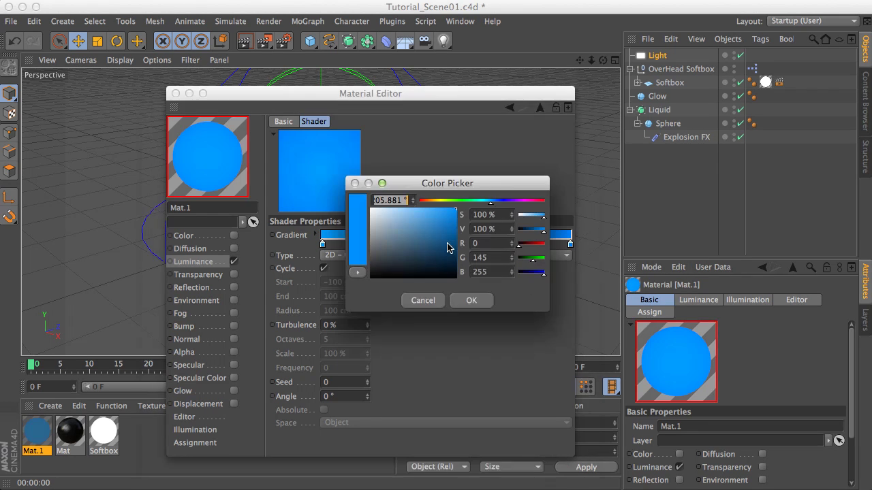
{"action": "left_click", "coordinate": [488, 201]}
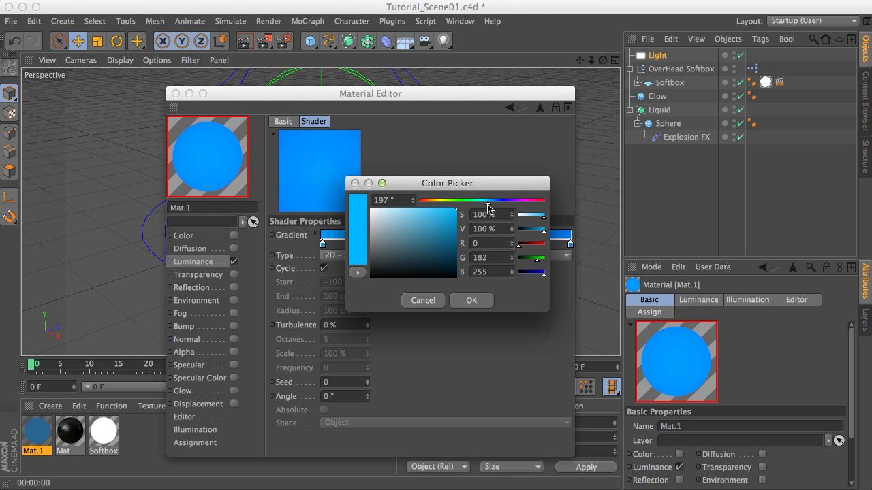
{"action": "left_click_drag", "start_coordinate": [487, 203], "coordinate": [485, 203]}
{"action": "left_click", "coordinate": [471, 300]}
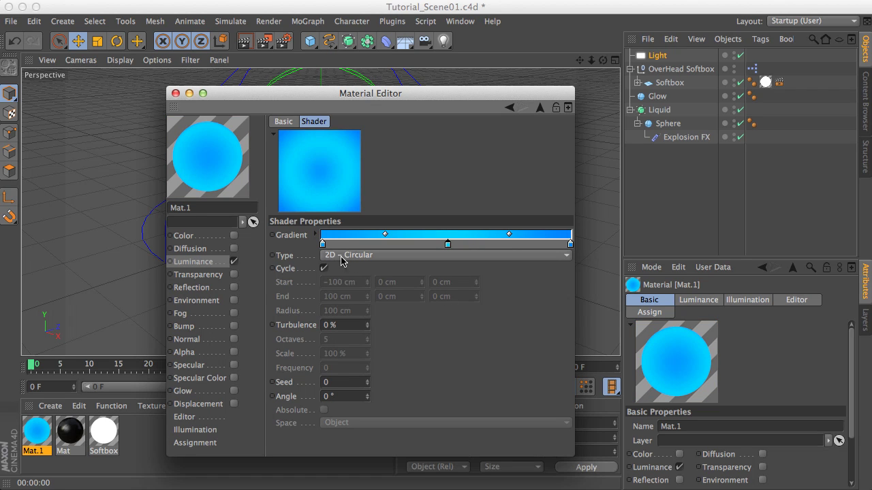
Move the gradient's start knot inward to about 30% and recolor it a deeper blue.
{"action": "left_click_drag", "start_coordinate": [323, 246], "coordinate": [399, 246]}
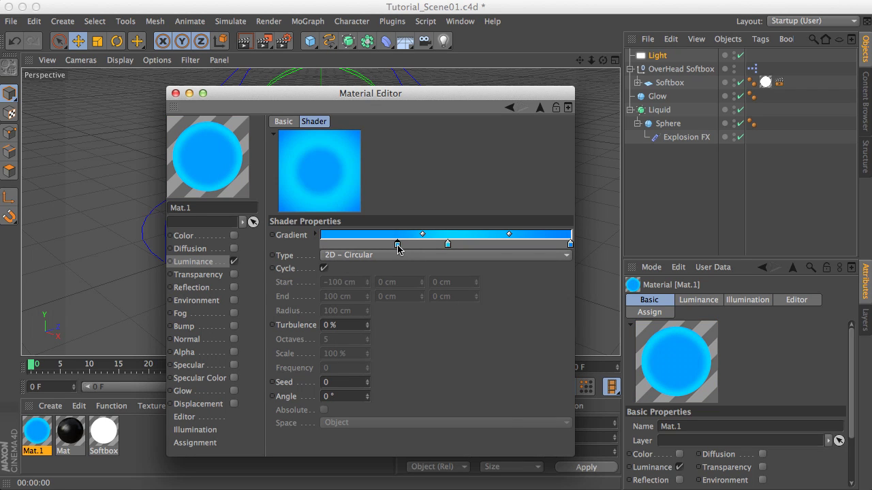
{"action": "double_click", "coordinate": [398, 245]}
{"action": "left_click_drag", "start_coordinate": [441, 204], "coordinate": [444, 204]}
{"action": "left_click", "coordinate": [424, 302]}
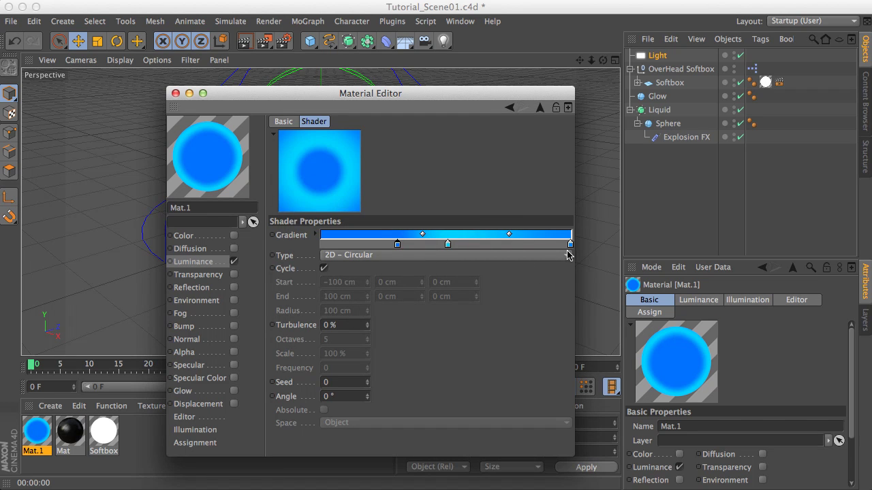
Move the gradient's end knot inward to about 75% and the deep-blue start knot back to about 27%.
{"action": "left_click_drag", "start_coordinate": [571, 244], "coordinate": [508, 244]}
{"action": "left_click_drag", "start_coordinate": [398, 244], "coordinate": [389, 243]}
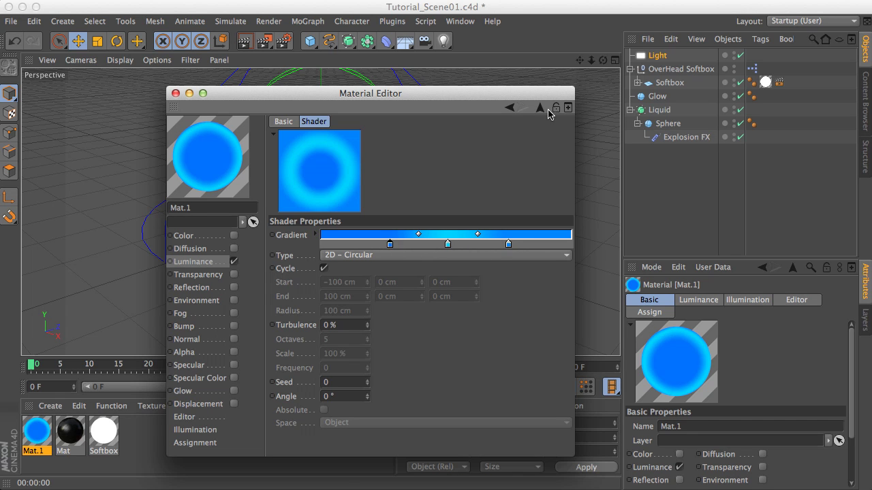
Rename the blue gradient material Glow, assign it to the Glow object and preview the render.
{"action": "left_click", "coordinate": [176, 93]}
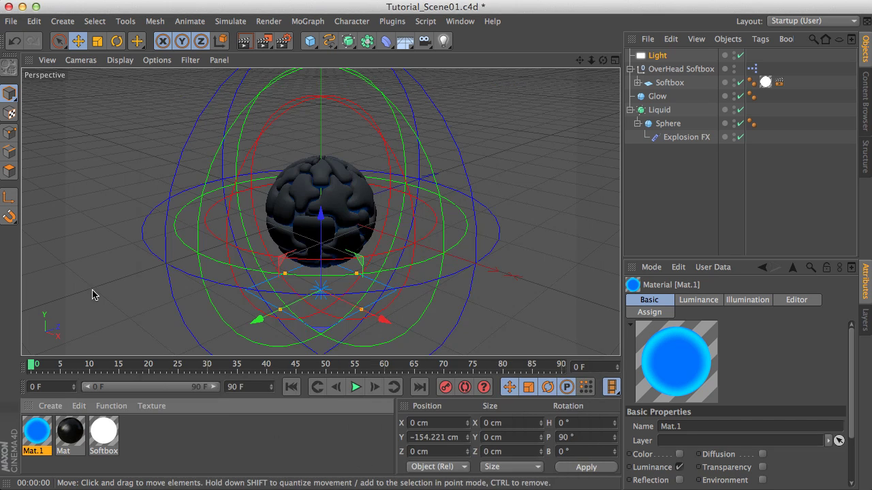
{"action": "double_click", "coordinate": [39, 452]}
{"action": "type", "text": "Glow"}
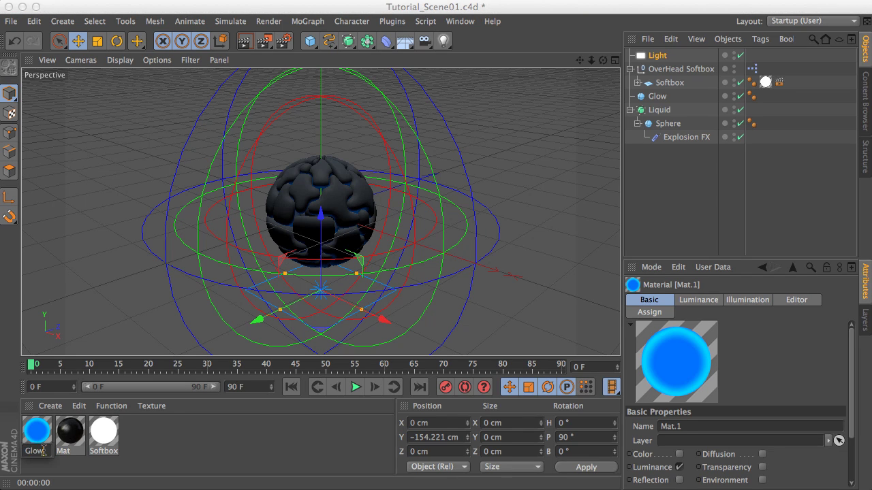
{"action": "key", "text": "Return"}
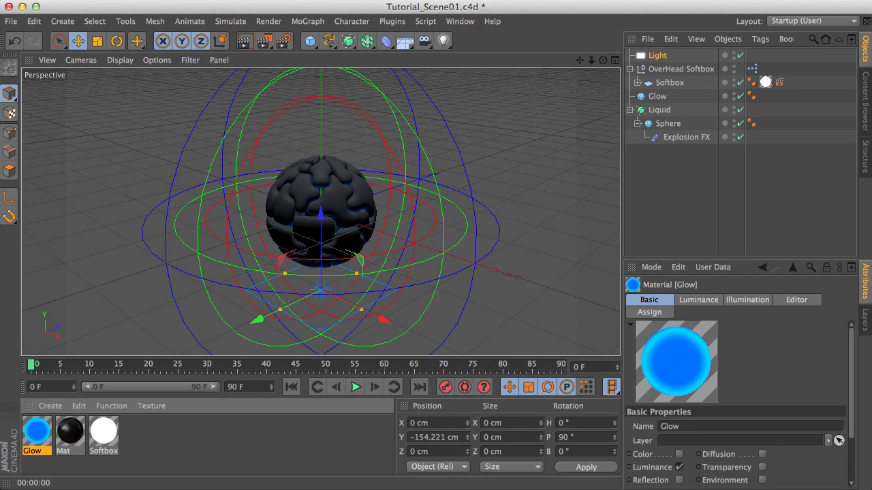
{"action": "left_click_drag", "start_coordinate": [41, 443], "coordinate": [659, 101]}
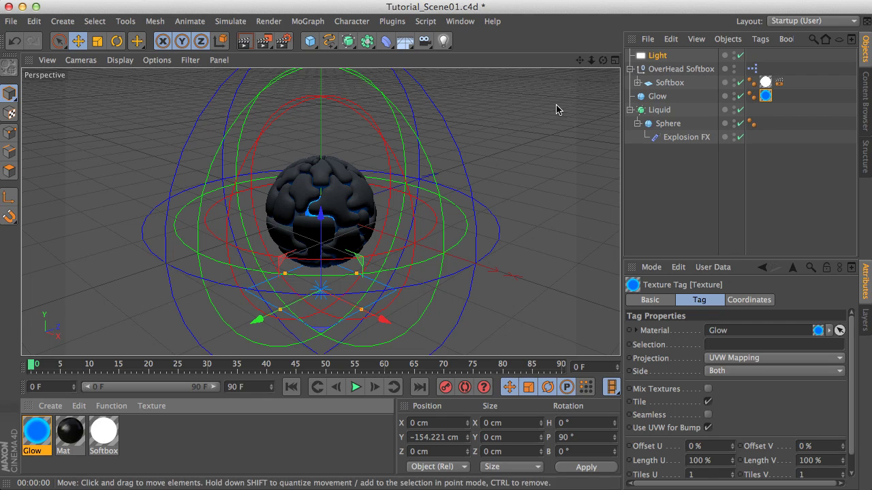
{"action": "left_click", "coordinate": [246, 42]}
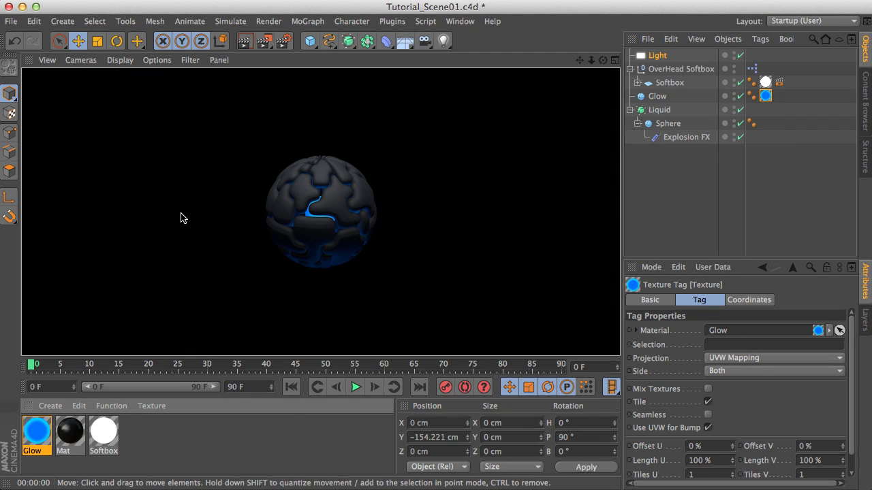
Create a new material and name it Liquid.
{"action": "left_click", "coordinate": [55, 406]}
{"action": "left_click", "coordinate": [76, 426]}
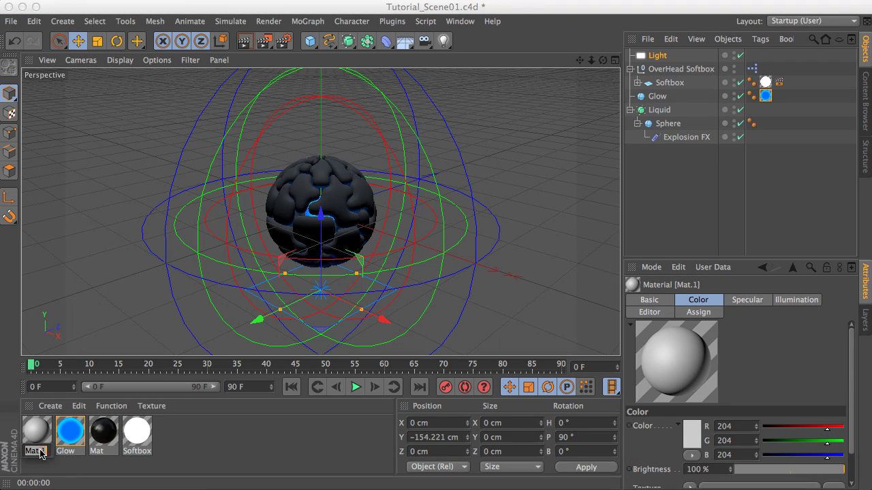
{"action": "type", "text": "Liquid"}
{"action": "key", "text": "Return"}
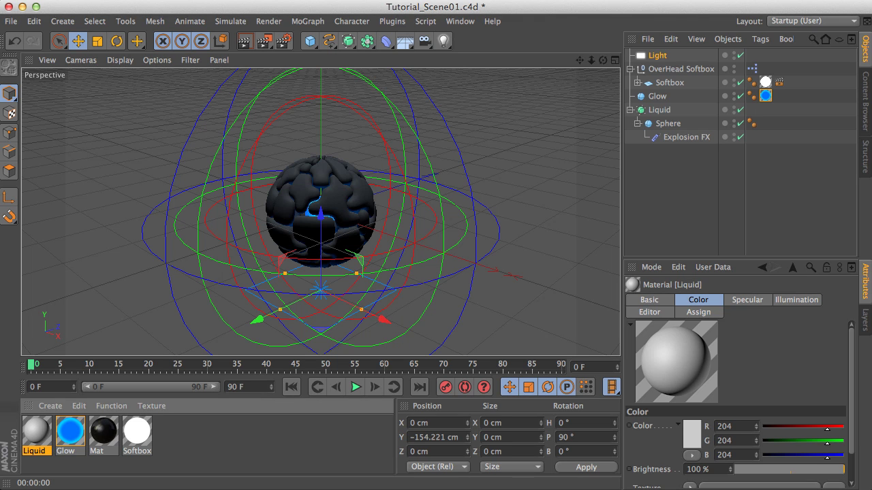
Enable the Transparency and Reflection channels on the Liquid material.
{"action": "double_click", "coordinate": [39, 433]}
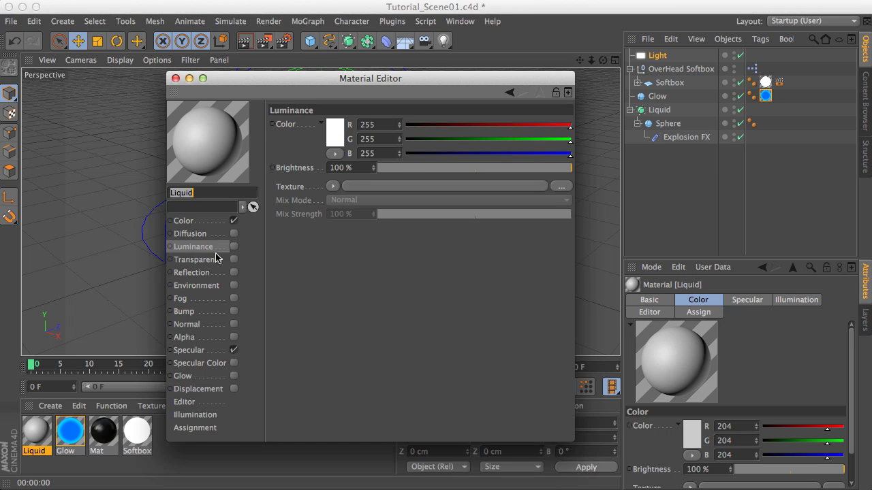
{"action": "left_click", "coordinate": [205, 259]}
{"action": "left_click", "coordinate": [234, 260]}
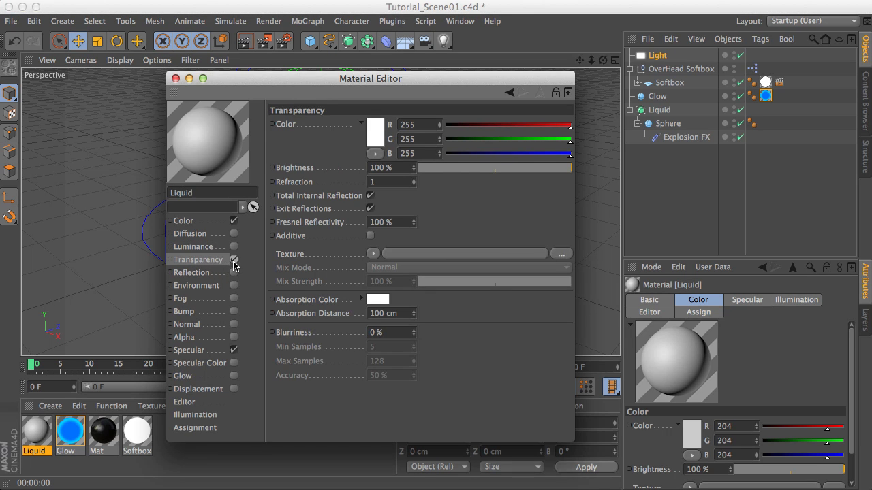
{"action": "left_click", "coordinate": [204, 274]}
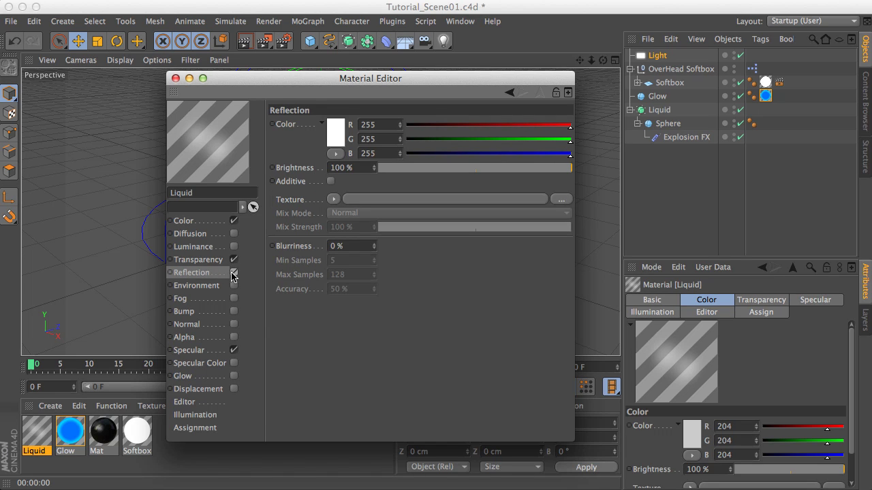
{"action": "left_click", "coordinate": [233, 272]}
Set the Liquid material's transparency brightness to 80%, refraction to 1.3 and absorption distance to 50 cm.
{"action": "left_click", "coordinate": [201, 262]}
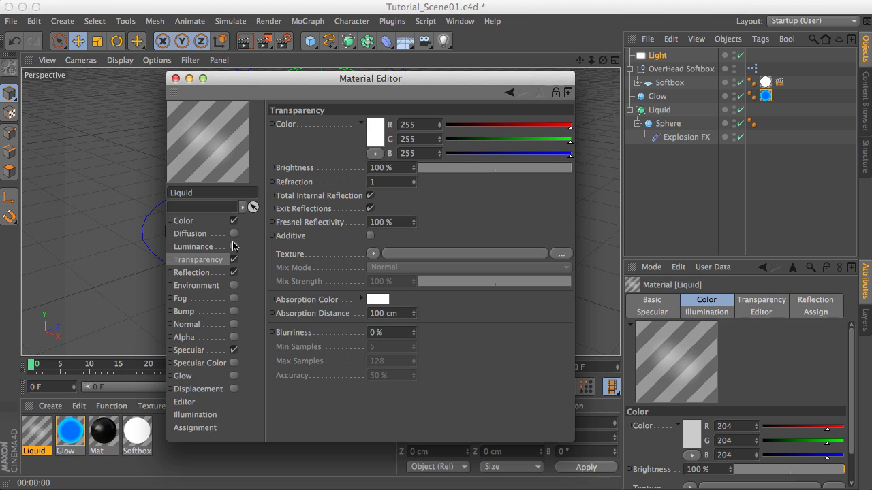
{"action": "left_click", "coordinate": [563, 169]}
{"action": "left_click_drag", "start_coordinate": [561, 174], "coordinate": [542, 176]}
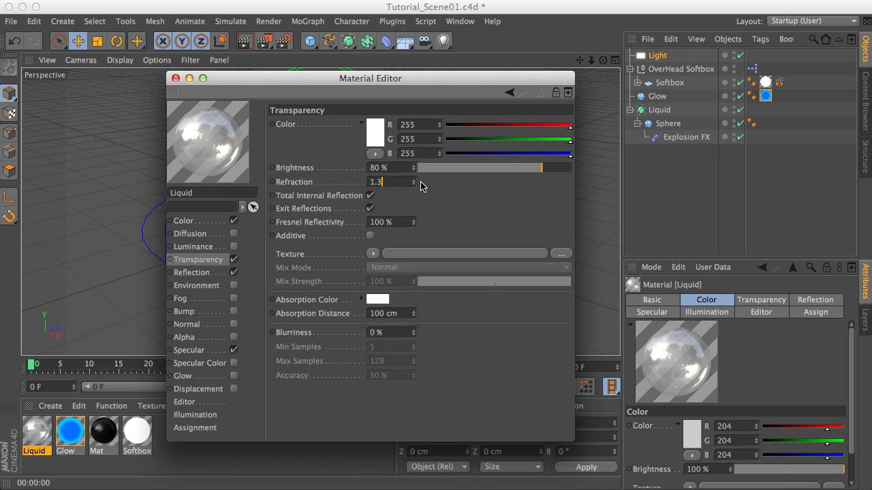
{"action": "key", "text": "Return"}
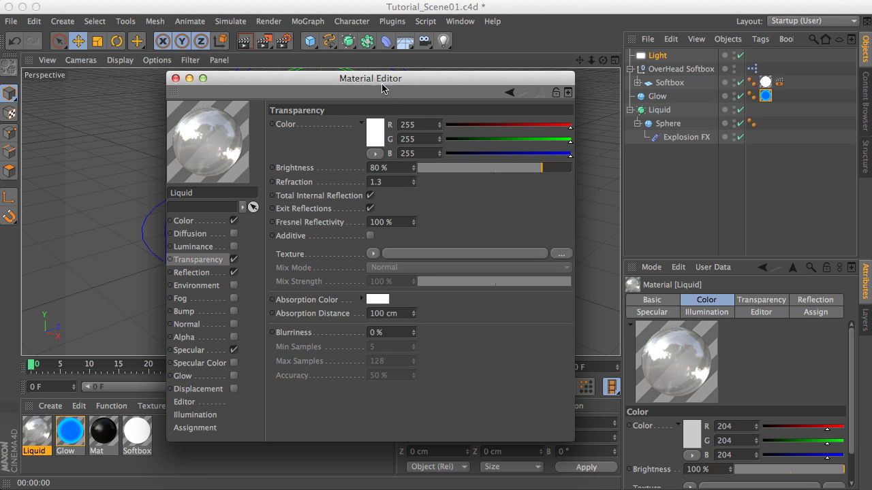
{"action": "left_click_drag", "start_coordinate": [383, 87], "coordinate": [391, 76]}
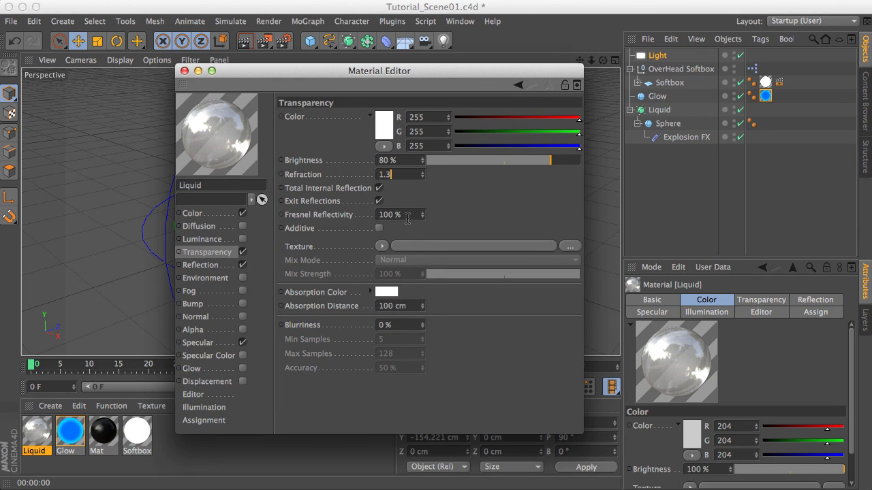
{"action": "double_click", "coordinate": [411, 305]}
{"action": "type", "text": "50"}
{"action": "key", "text": "Return"}
Set the Liquid material's reflection brightness to 50% and add a Fresnel texture at 50% mix strength.
{"action": "left_click", "coordinate": [215, 271]}
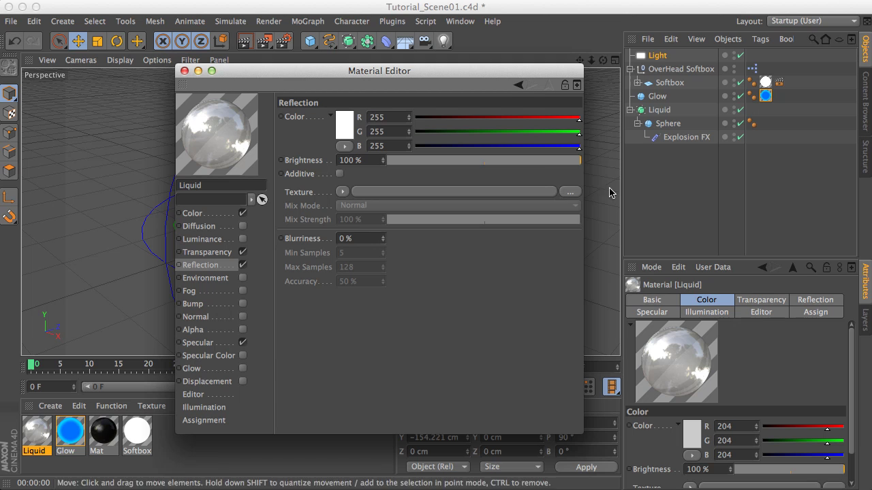
{"action": "left_click_drag", "start_coordinate": [541, 160], "coordinate": [485, 169]}
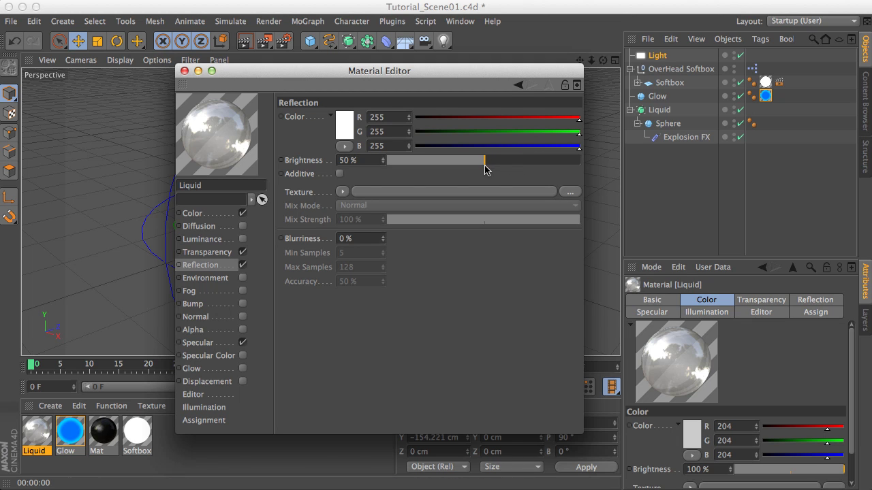
{"action": "left_click", "coordinate": [342, 191]}
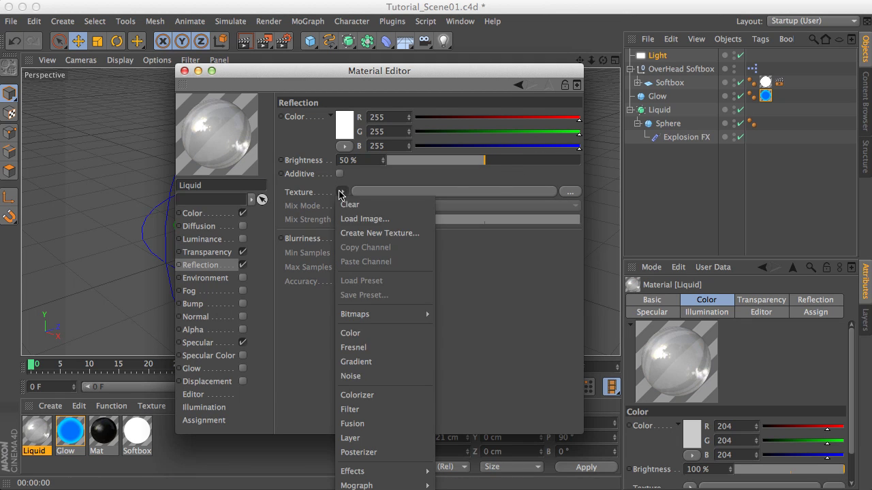
{"action": "left_click", "coordinate": [383, 349]}
{"action": "left_click_drag", "start_coordinate": [518, 262], "coordinate": [484, 270]}
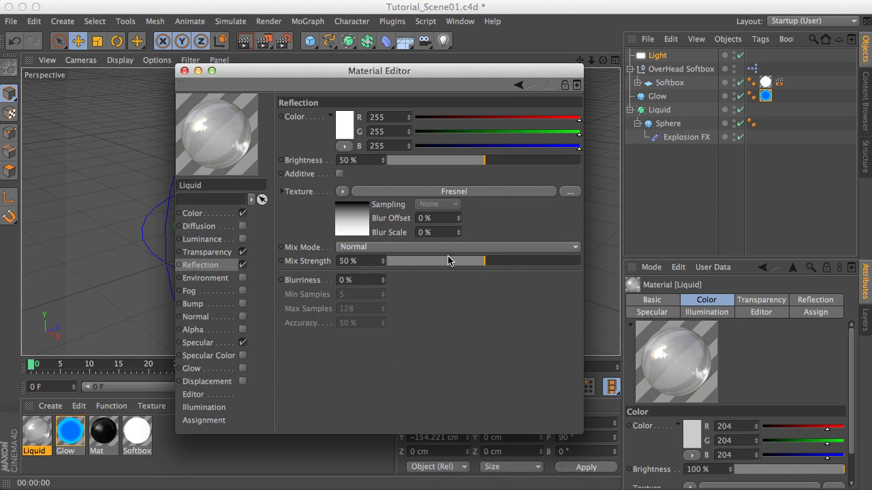
Change the Liquid material's base color to black with 5% brightness.
{"action": "left_click", "coordinate": [230, 214]}
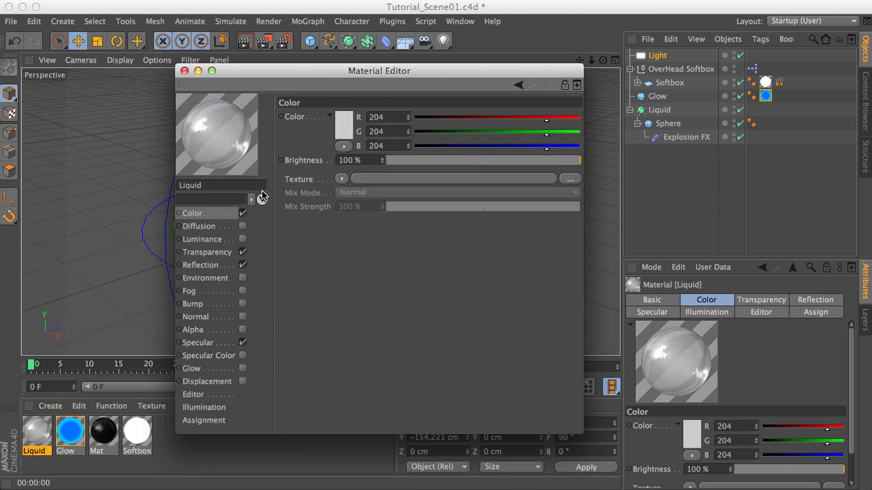
{"action": "left_click", "coordinate": [392, 161]}
{"action": "left_click", "coordinate": [352, 134]}
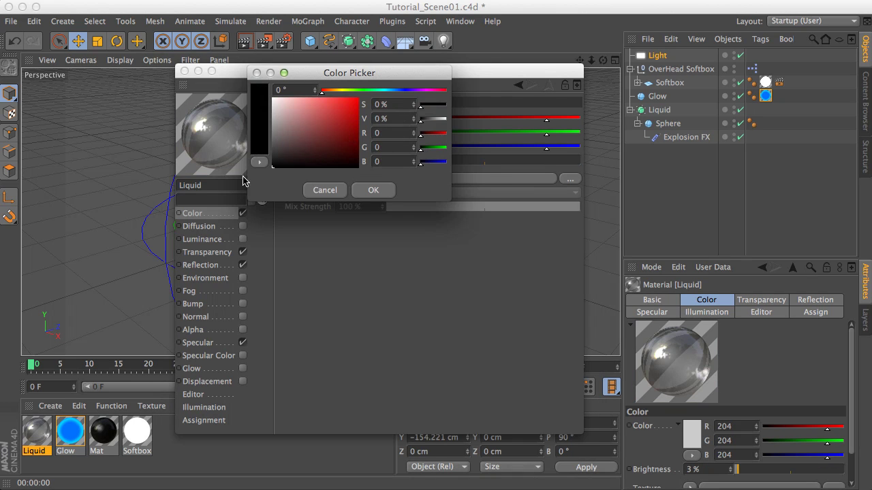
{"action": "left_click", "coordinate": [374, 190]}
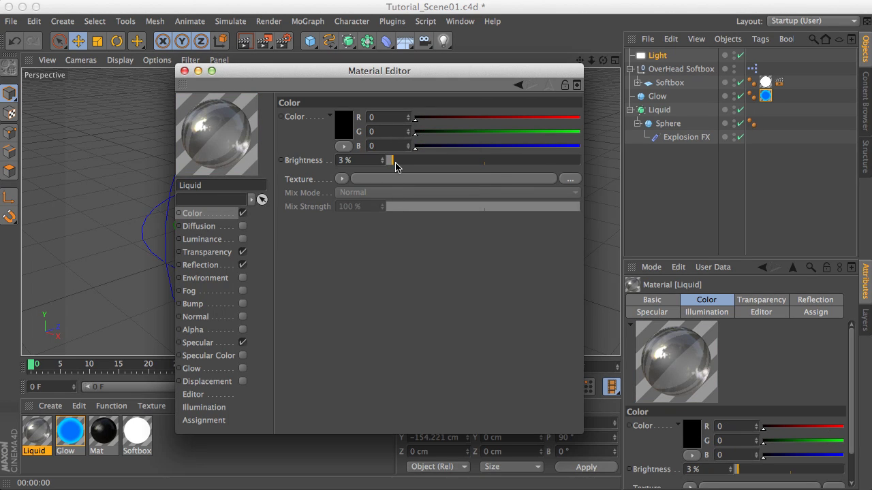
{"action": "left_click_drag", "start_coordinate": [395, 166], "coordinate": [394, 165]}
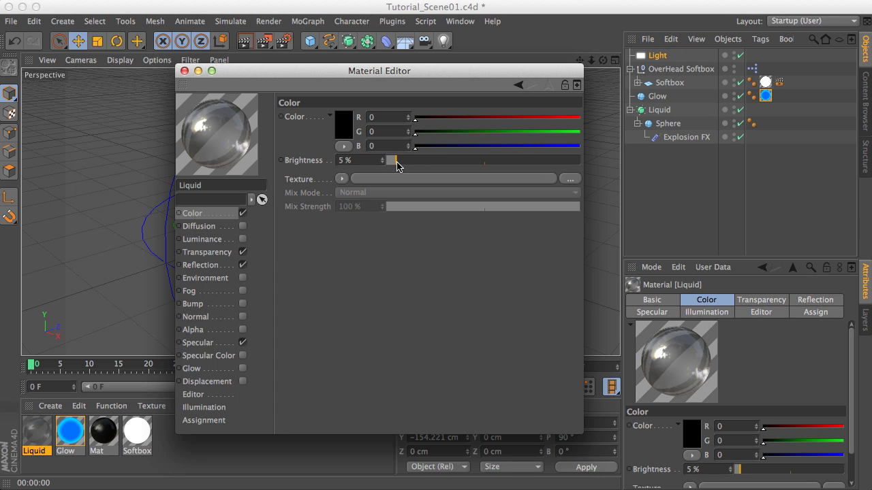
Set the Liquid material's specular height to 100% and width to 25%.
{"action": "left_click", "coordinate": [208, 343]}
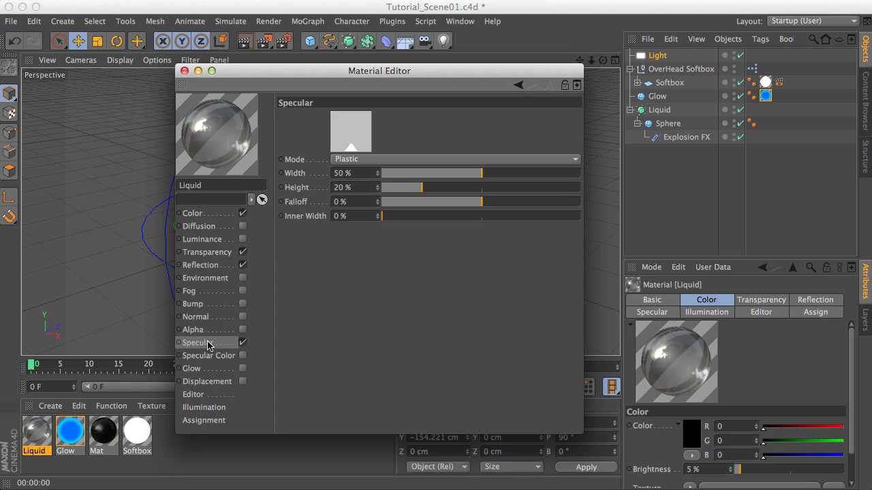
{"action": "left_click_drag", "start_coordinate": [494, 187], "coordinate": [588, 191]}
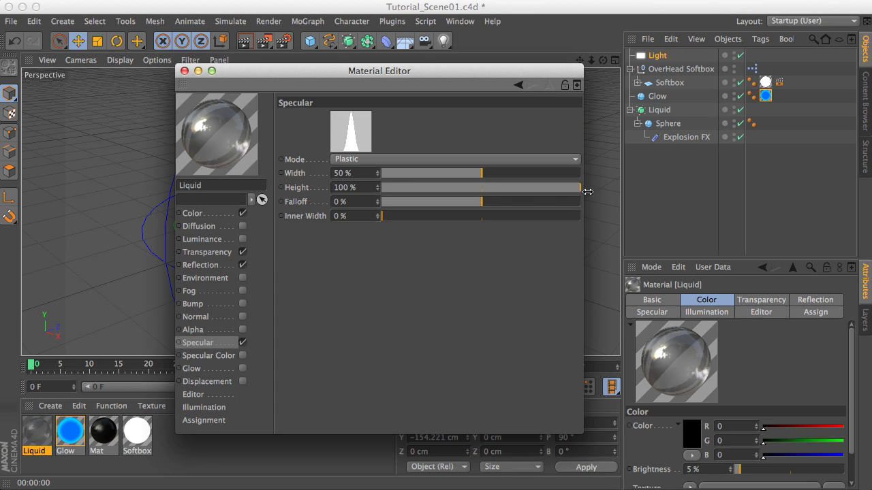
{"action": "left_click", "coordinate": [445, 173]}
{"action": "left_click_drag", "start_coordinate": [444, 176], "coordinate": [432, 177]}
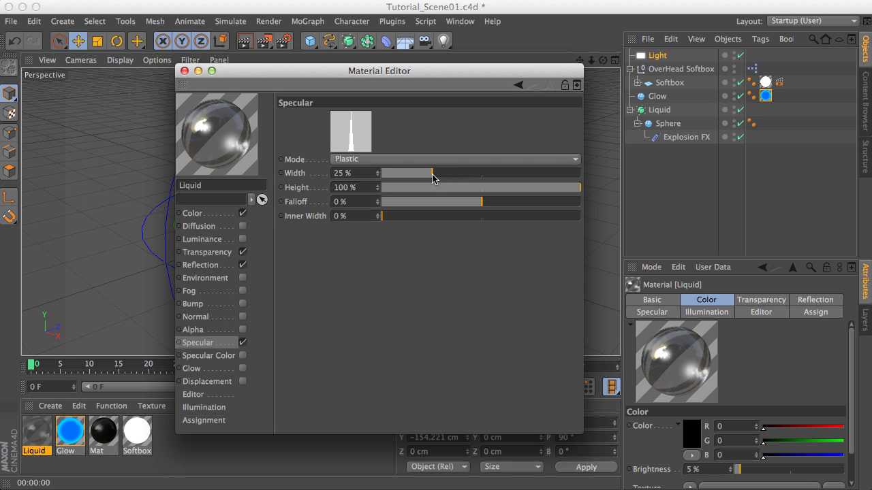
{"action": "left_click", "coordinate": [185, 70]}
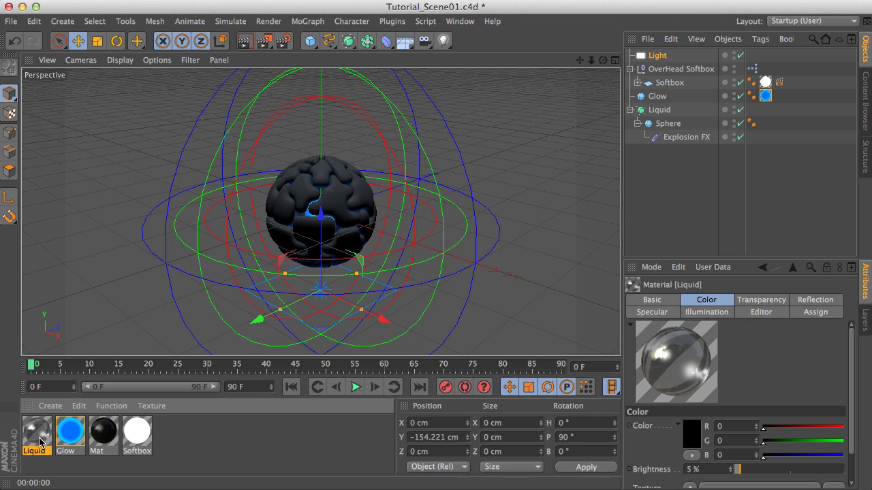
Assign the Liquid material to the Liquid HyperNURBS object and collapse its hierarchy.
{"action": "left_click_drag", "start_coordinate": [40, 441], "coordinate": [666, 114]}
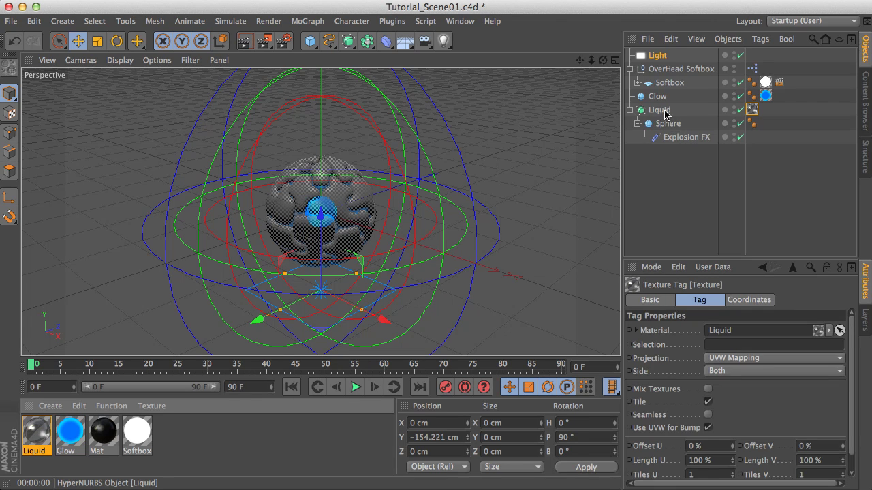
{"action": "left_click", "coordinate": [661, 111]}
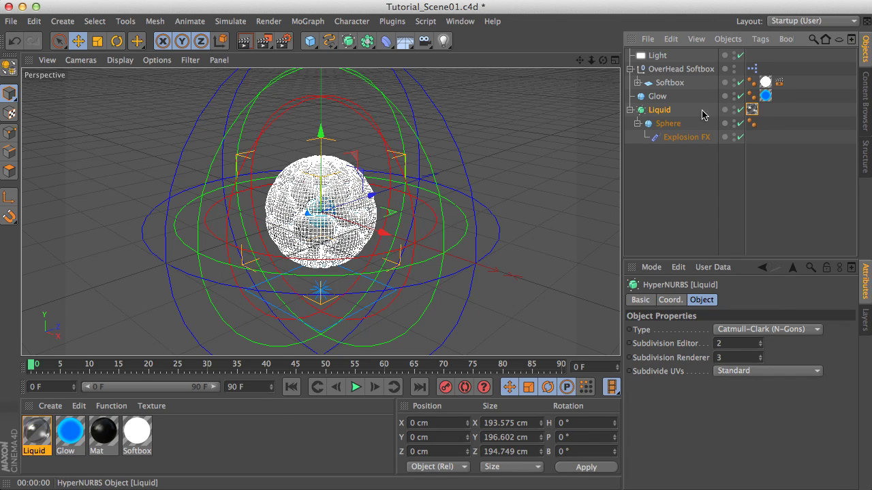
{"action": "left_click", "coordinate": [631, 109]}
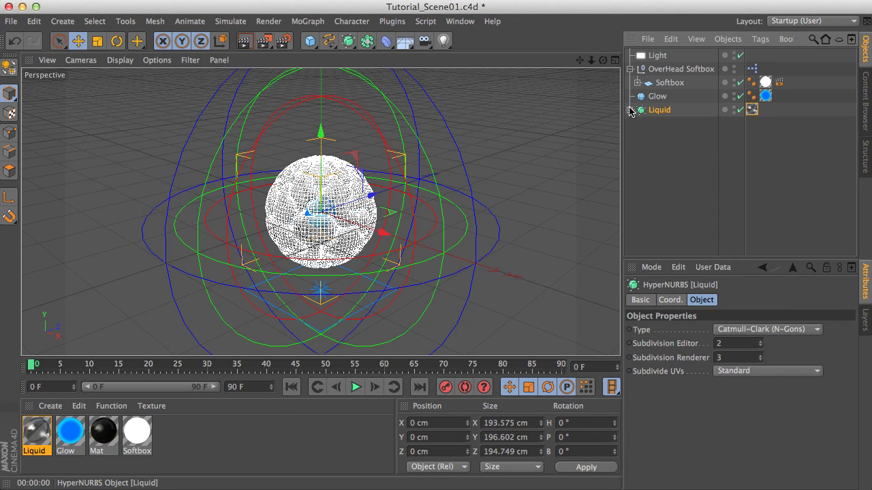
Set the render anti-aliasing to Best with a maximum level of 2x2.
{"action": "left_click", "coordinate": [271, 23]}
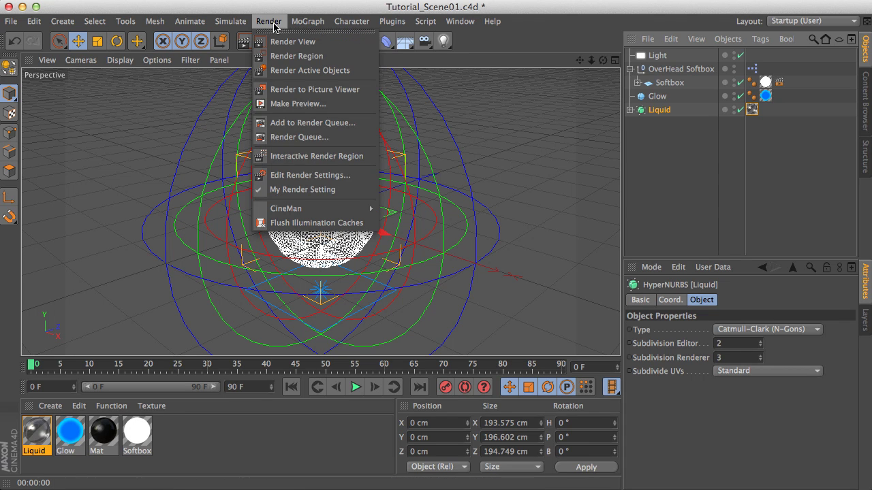
{"action": "left_click", "coordinate": [281, 175]}
{"action": "left_click", "coordinate": [171, 128]}
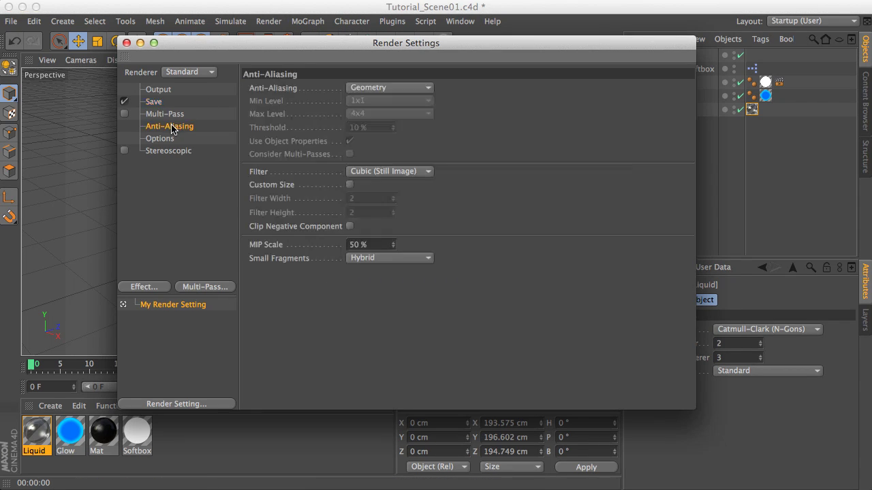
{"action": "left_click", "coordinate": [363, 92]}
{"action": "left_click", "coordinate": [361, 127]}
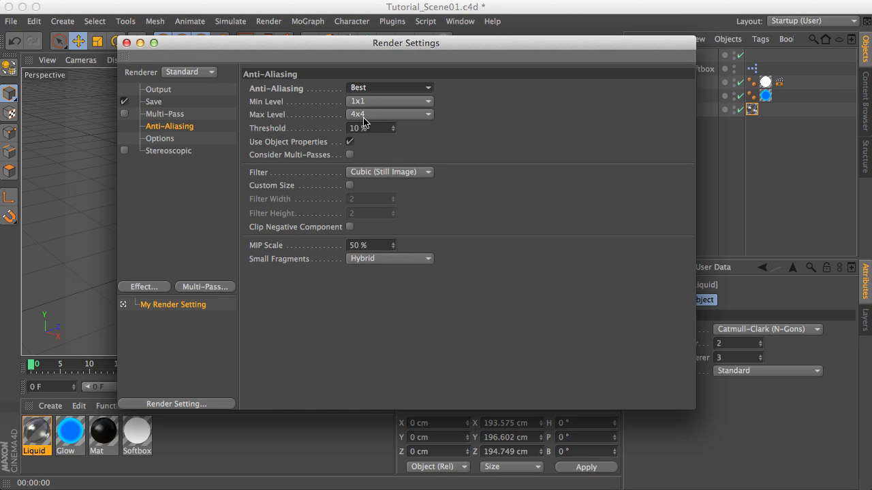
{"action": "left_click", "coordinate": [363, 117]}
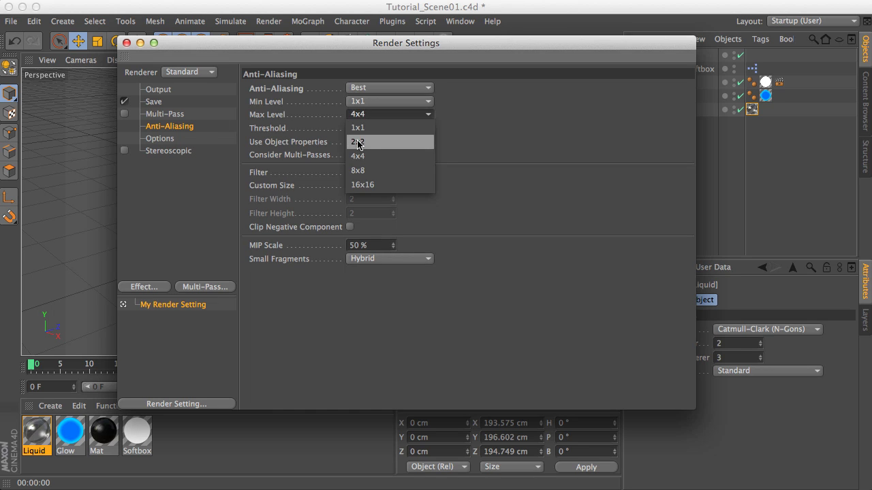
{"action": "left_click", "coordinate": [361, 143]}
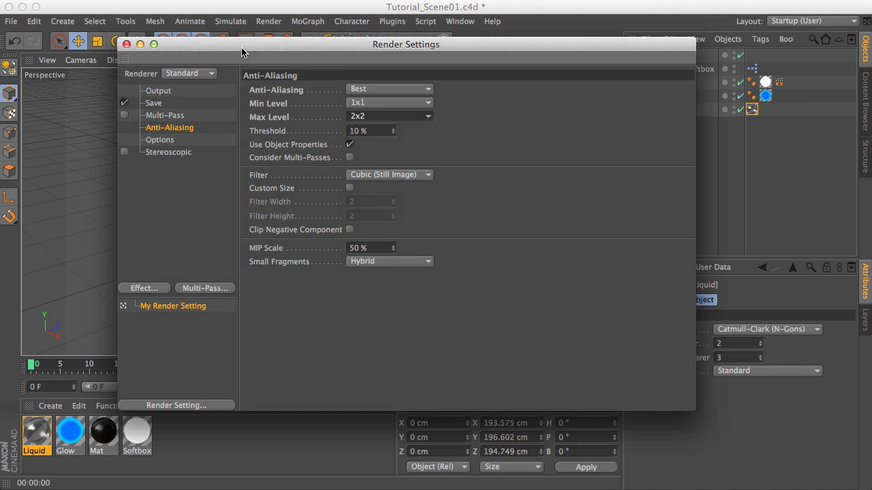
{"action": "left_click_drag", "start_coordinate": [246, 53], "coordinate": [244, 69]}
{"action": "left_click", "coordinate": [123, 60]}
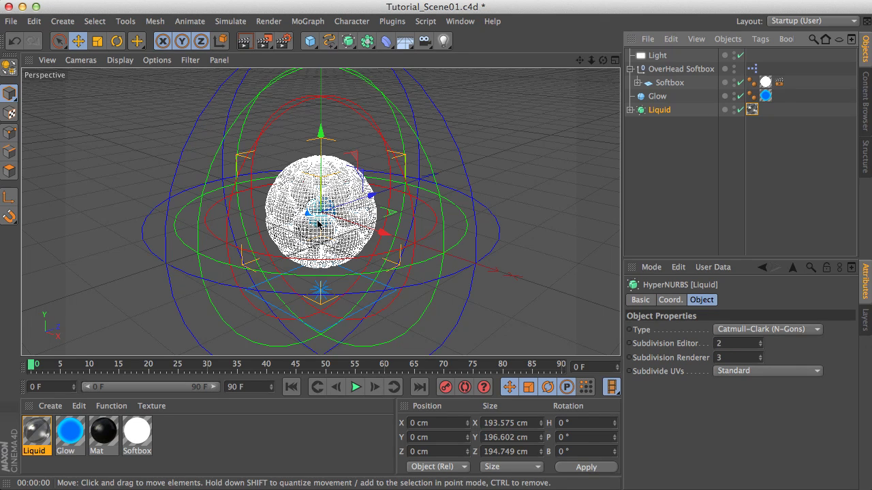
Render a preview of the liquid sphere in the viewport.
{"action": "left_click", "coordinate": [268, 22]}
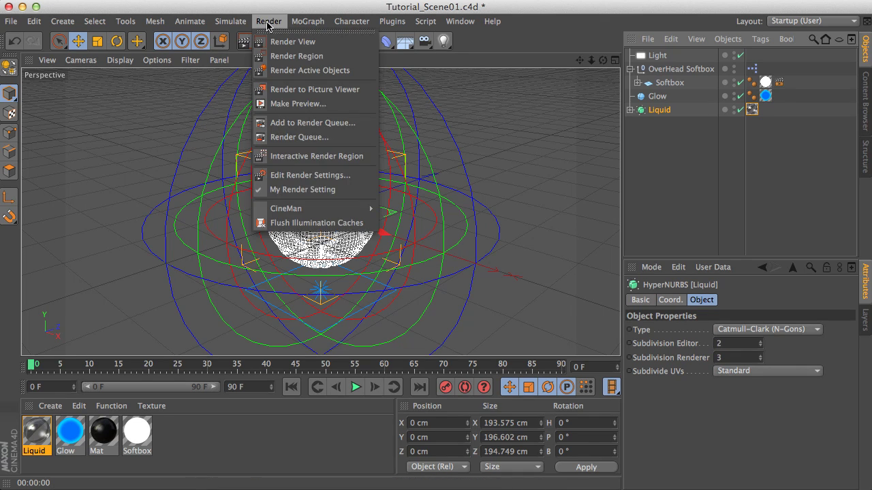
{"action": "left_click", "coordinate": [277, 12]}
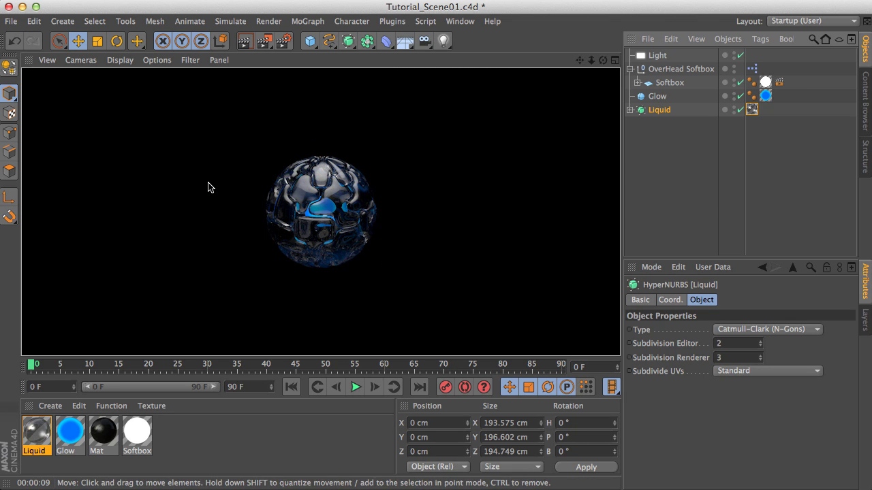
Add a Twist deformer as a child of the Liquid's Sphere, above Explosion FX, and set its angle to 214°.
{"action": "left_click", "coordinate": [639, 113]}
{"action": "left_click", "coordinate": [630, 110]}
{"action": "left_click", "coordinate": [667, 124]}
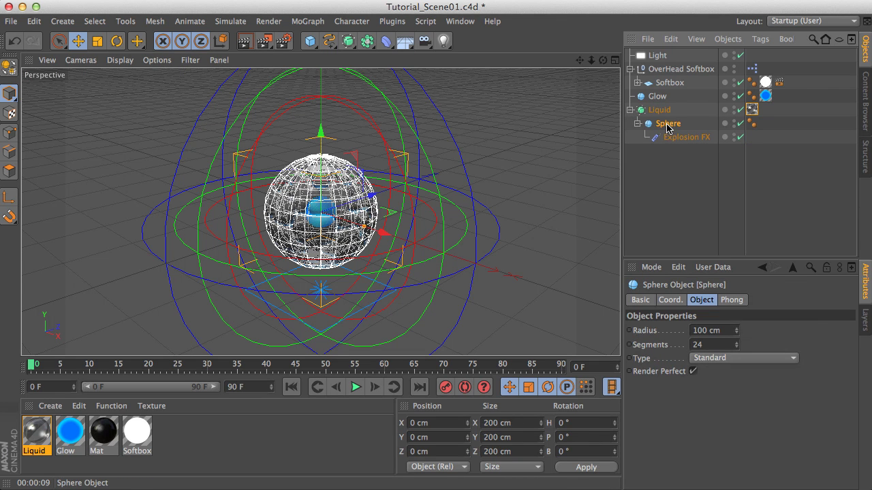
{"action": "left_click_drag", "start_coordinate": [309, 39], "coordinate": [439, 82]}
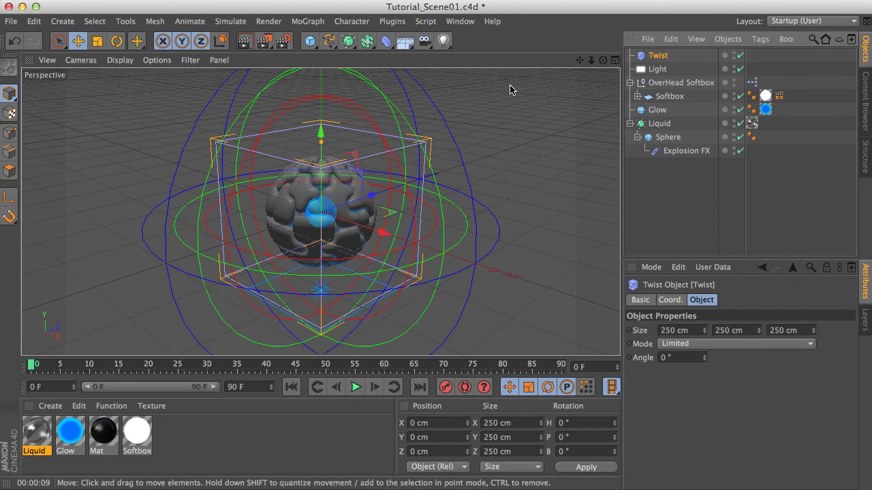
{"action": "left_click_drag", "start_coordinate": [654, 60], "coordinate": [671, 141]}
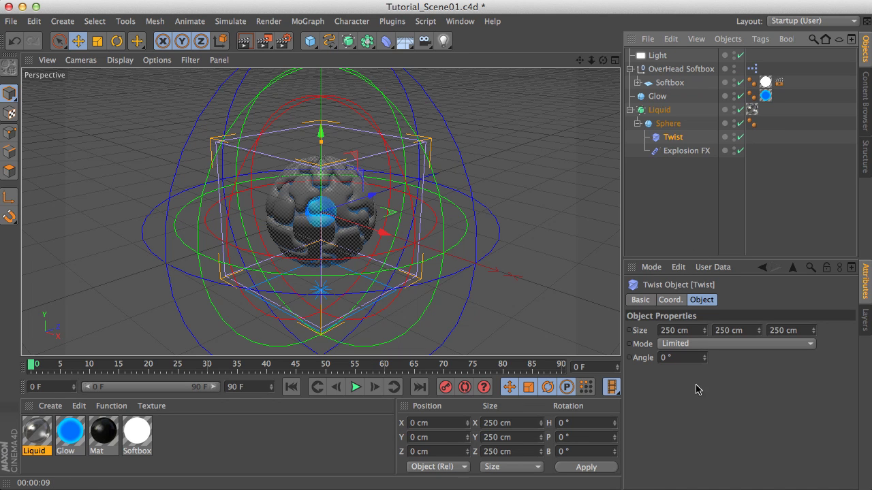
{"action": "left_click_drag", "start_coordinate": [705, 359], "coordinate": [781, 342]}
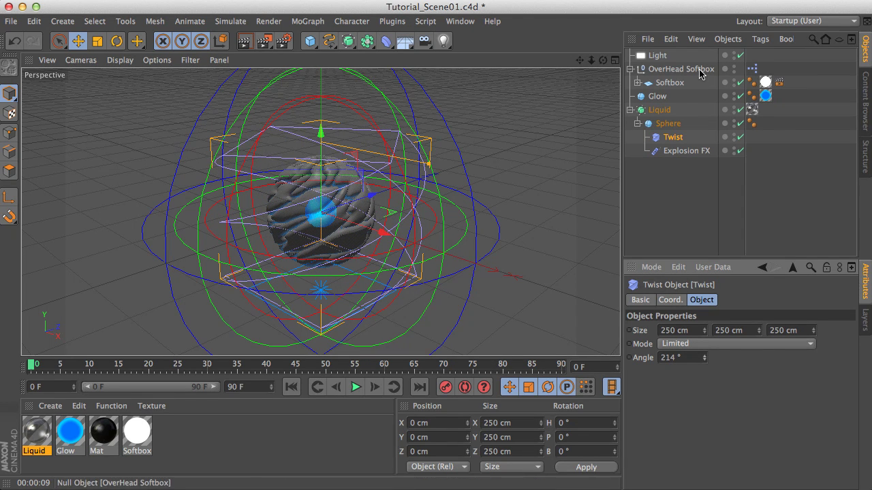
Rotate the Liquid object around its vertical axis to a heading of about 55°.
{"action": "left_click", "coordinate": [658, 109]}
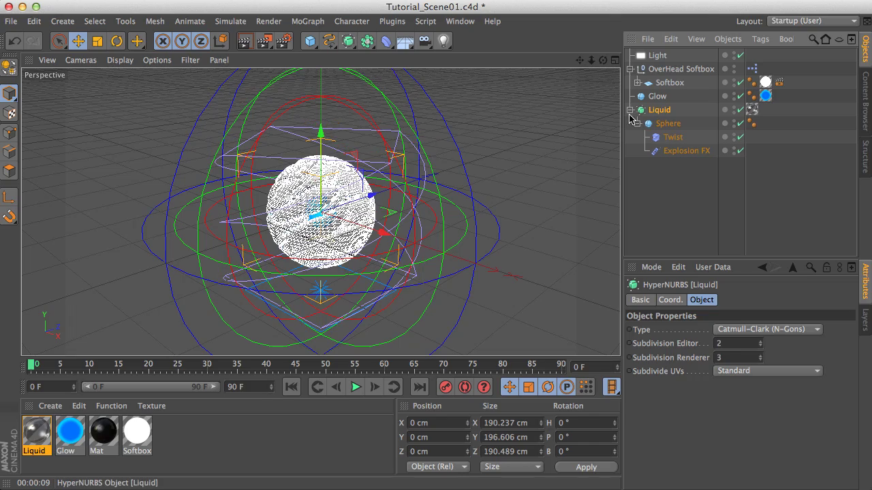
{"action": "left_click", "coordinate": [117, 41]}
{"action": "left_click_drag", "start_coordinate": [314, 231], "coordinate": [340, 233]}
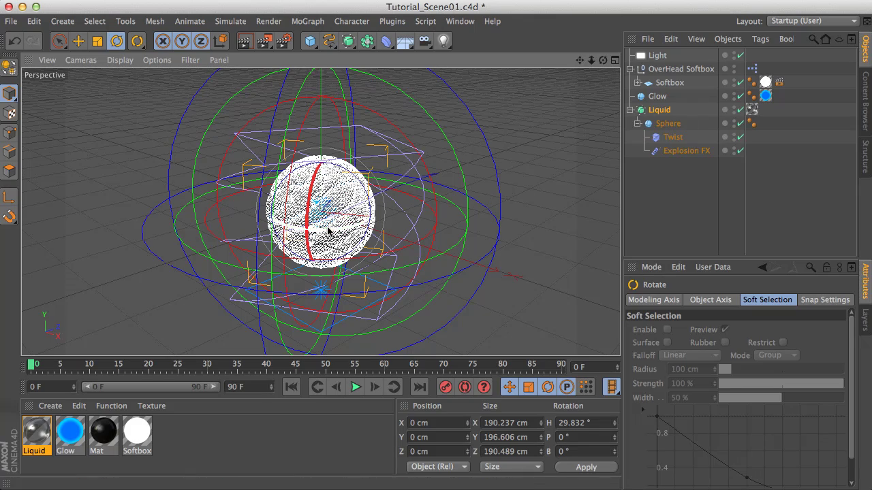
{"action": "left_click_drag", "start_coordinate": [331, 230], "coordinate": [339, 231]}
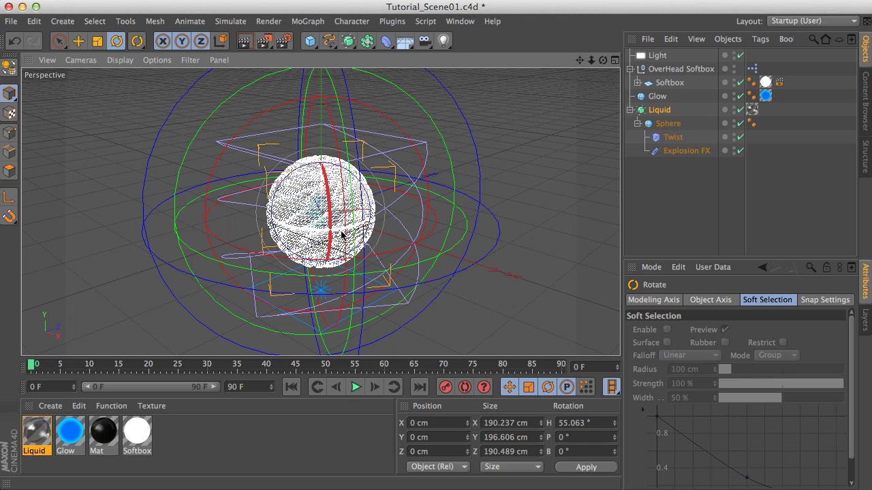
Reset the Liquid object's heading rotation to 0°.
{"action": "left_click", "coordinate": [575, 423]}
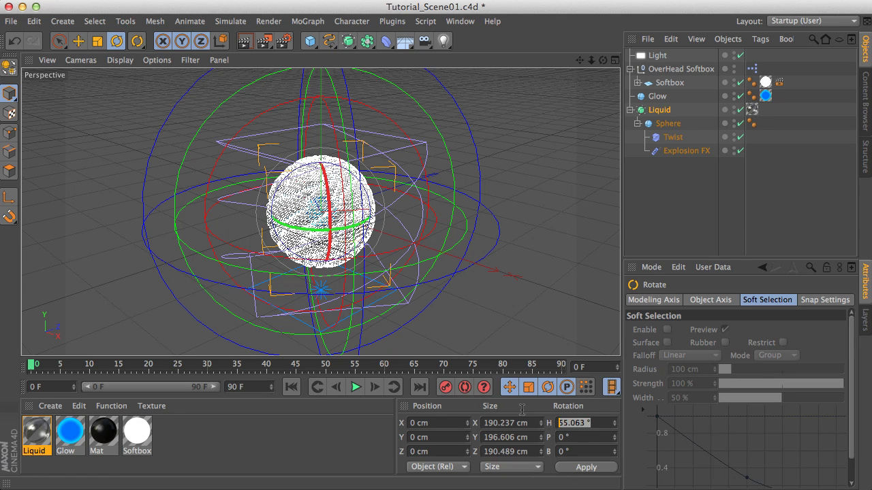
{"action": "left_click", "coordinate": [360, 429]}
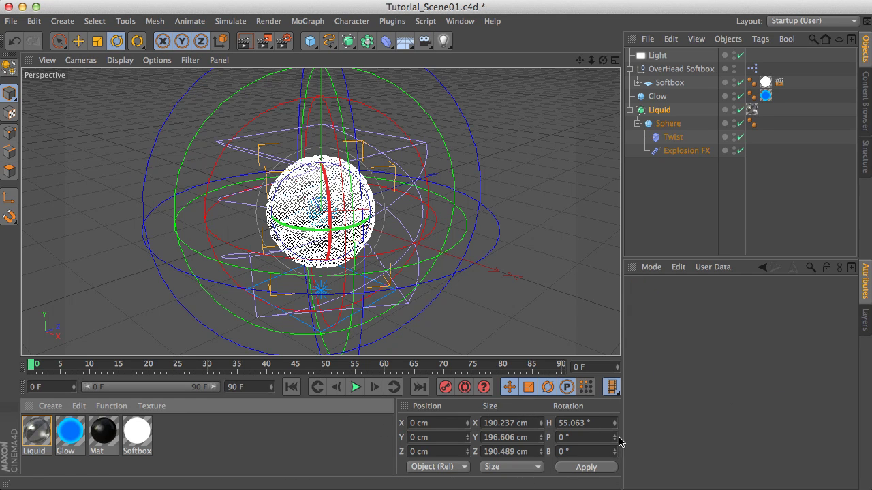
{"action": "left_click", "coordinate": [584, 423]}
{"action": "type", "text": "0"}
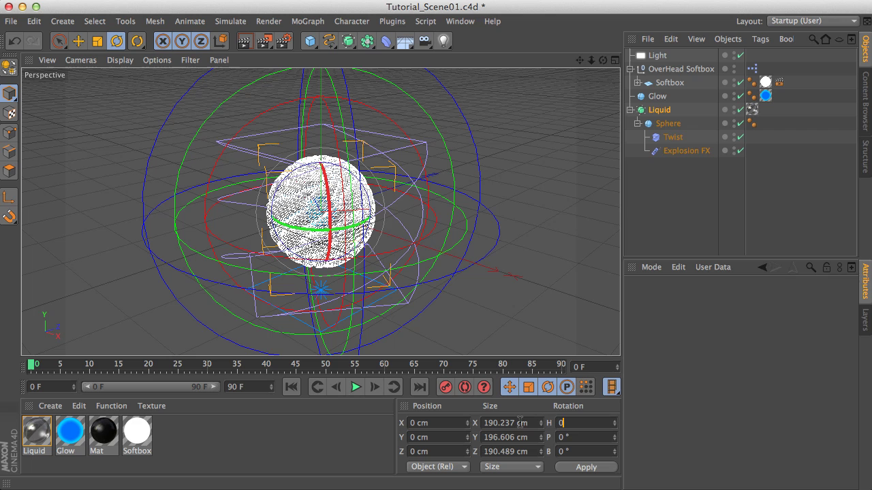
{"action": "left_click", "coordinate": [586, 467]}
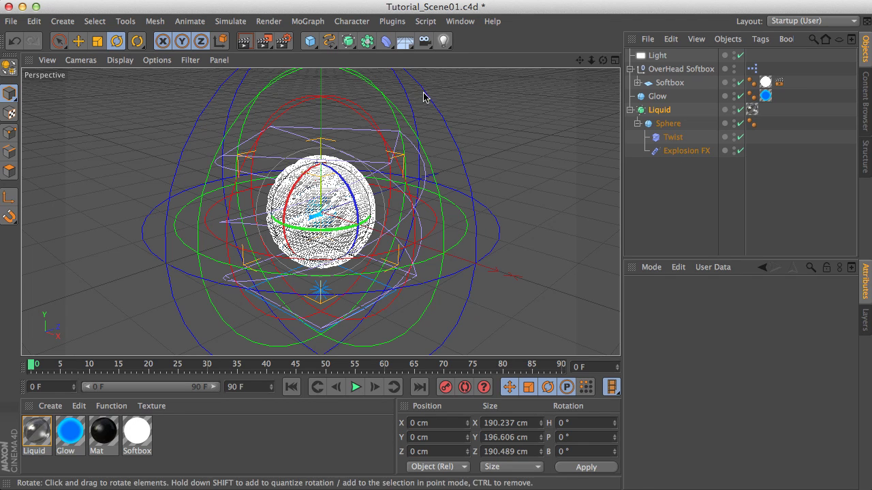
Add a camera, look through it, and orbit it down to about ground level with a pitch of about 0.34°.
{"action": "left_click", "coordinate": [424, 41]}
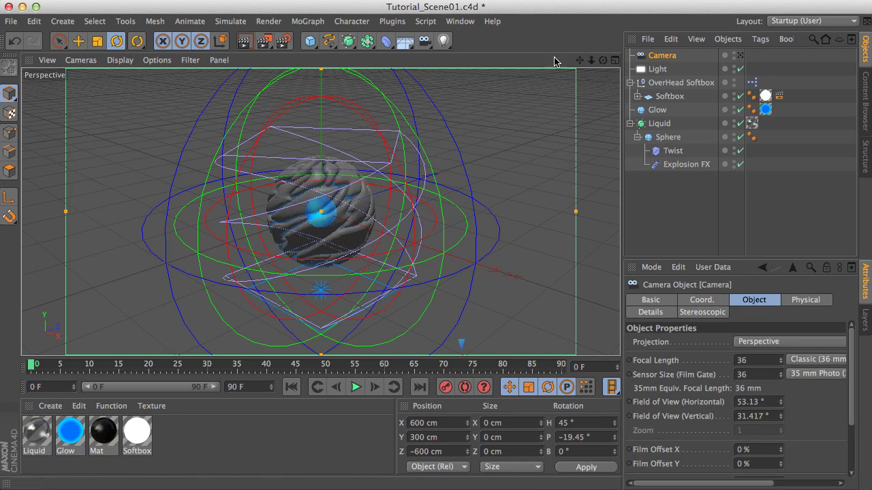
{"action": "left_click", "coordinate": [741, 54]}
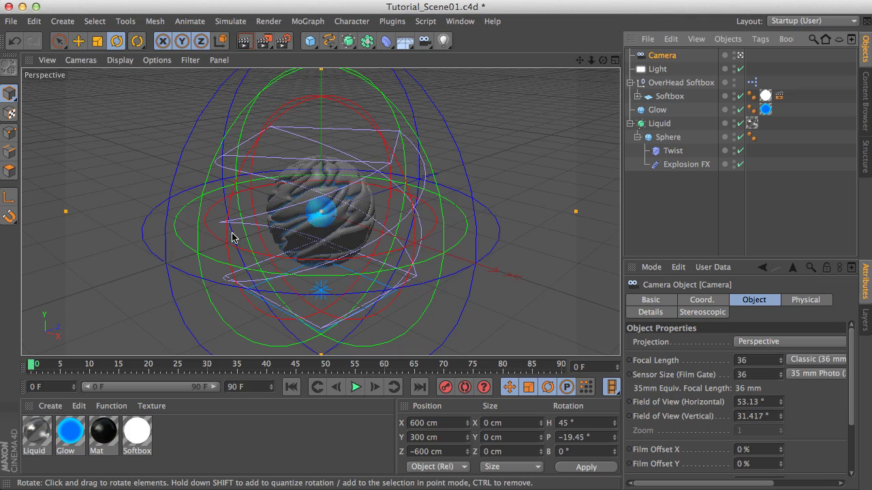
{"action": "left_click_drag", "start_coordinate": [282, 249], "coordinate": [282, 170], "text": "alt"}
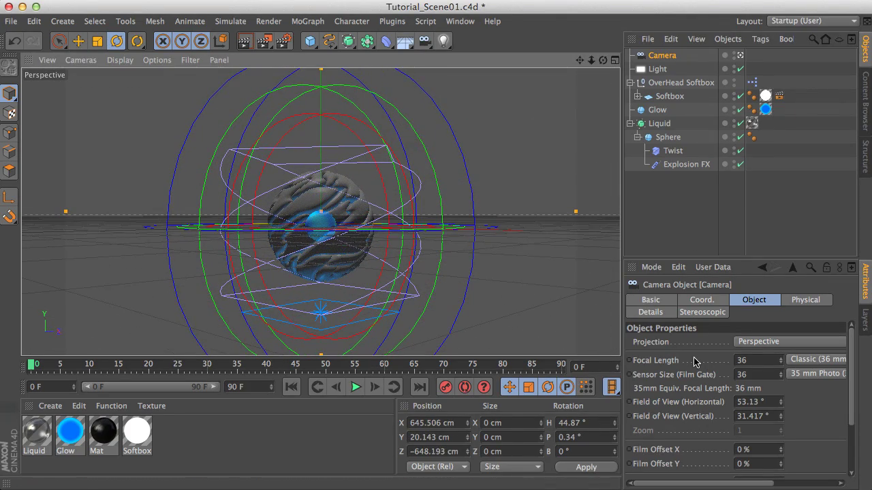
Lock the camera's position, scale and rotation with a Protection tag.
{"action": "right_click", "coordinate": [660, 56]}
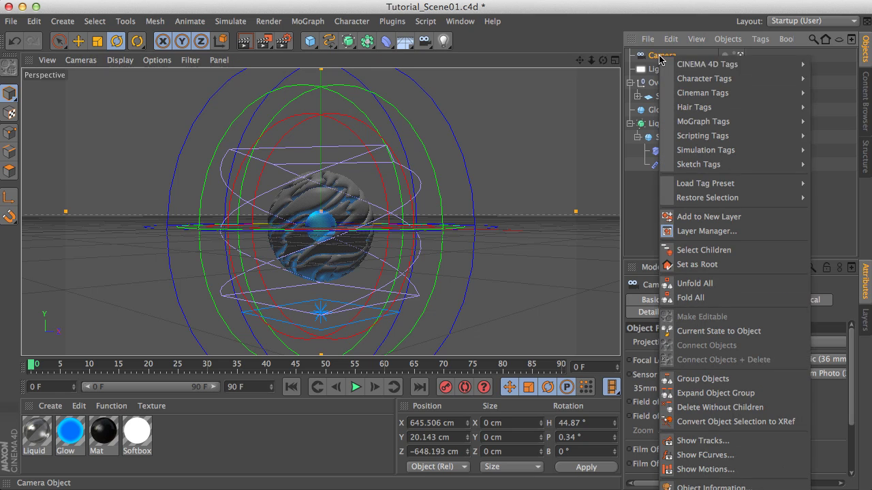
{"action": "mouse_move", "coordinate": [698, 66]}
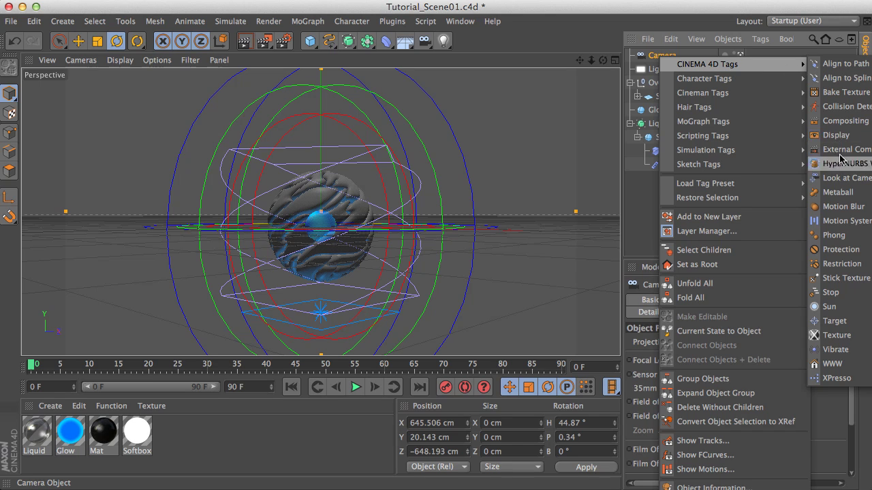
{"action": "left_click", "coordinate": [841, 249]}
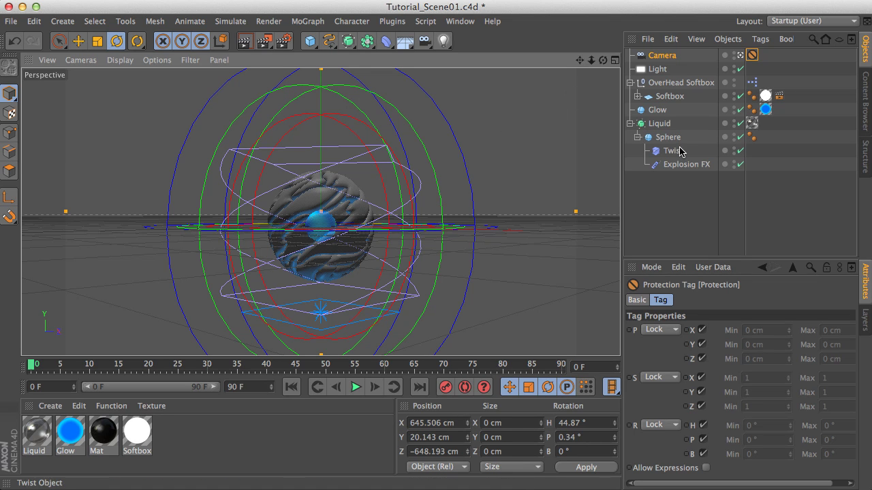
Hide the Explosion FX and Twist deformers in the editor view and render a preview through the camera.
{"action": "left_click", "coordinate": [737, 164]}
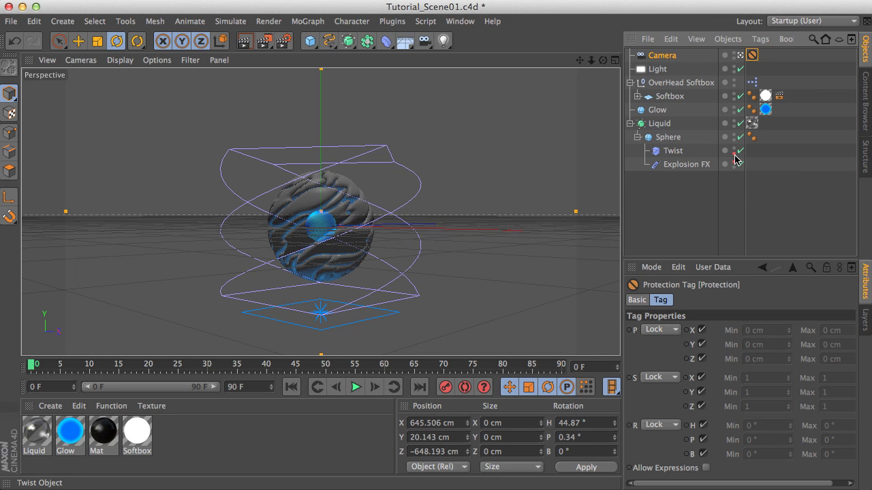
{"action": "left_click", "coordinate": [737, 152]}
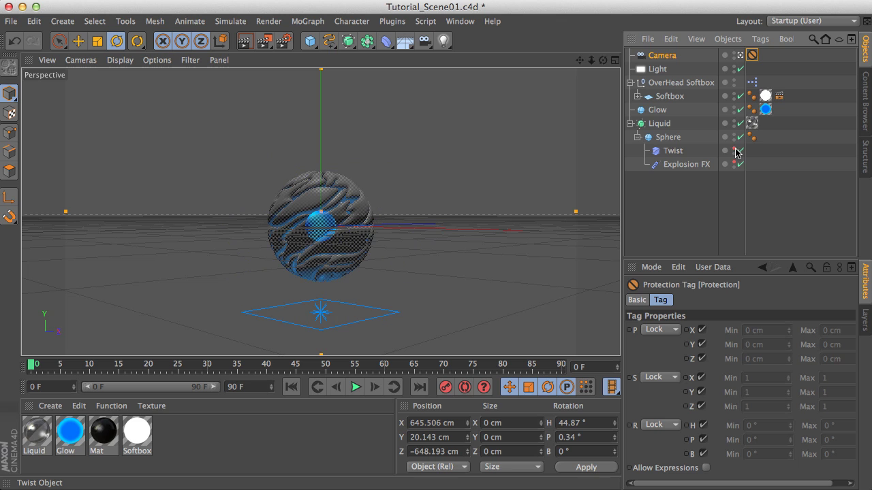
{"action": "left_click", "coordinate": [244, 41]}
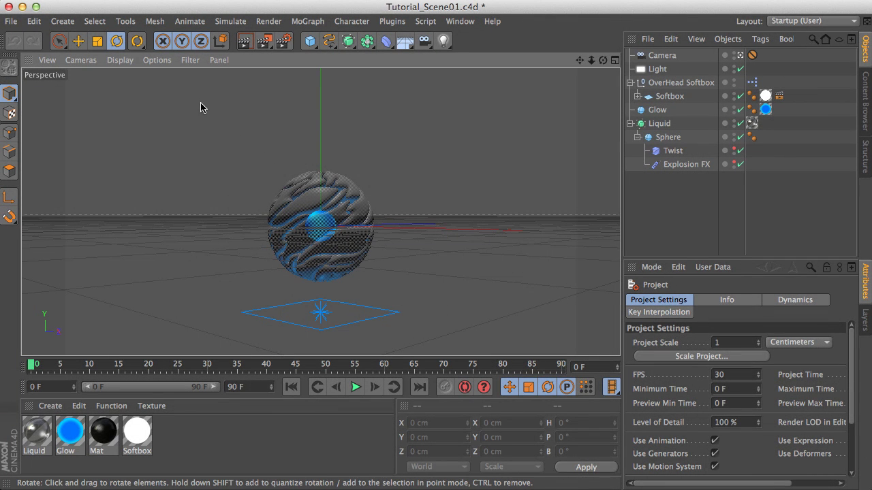
Save the scene as Tutorial_Scene02.c4d in the CGTuts folder.
{"action": "left_click", "coordinate": [14, 22]}
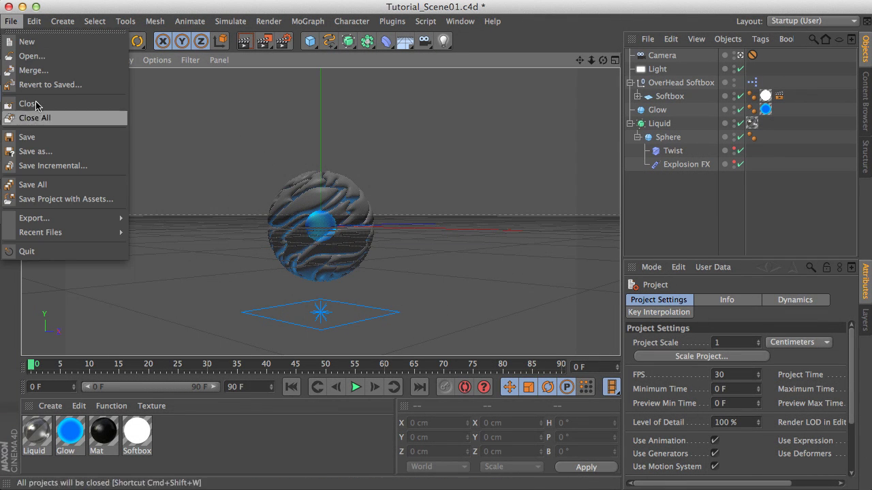
{"action": "left_click", "coordinate": [34, 151]}
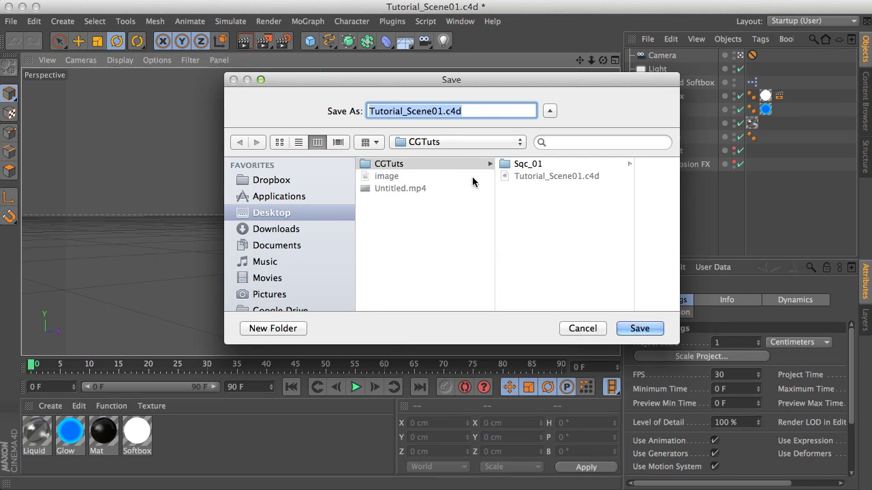
{"action": "left_click", "coordinate": [440, 111]}
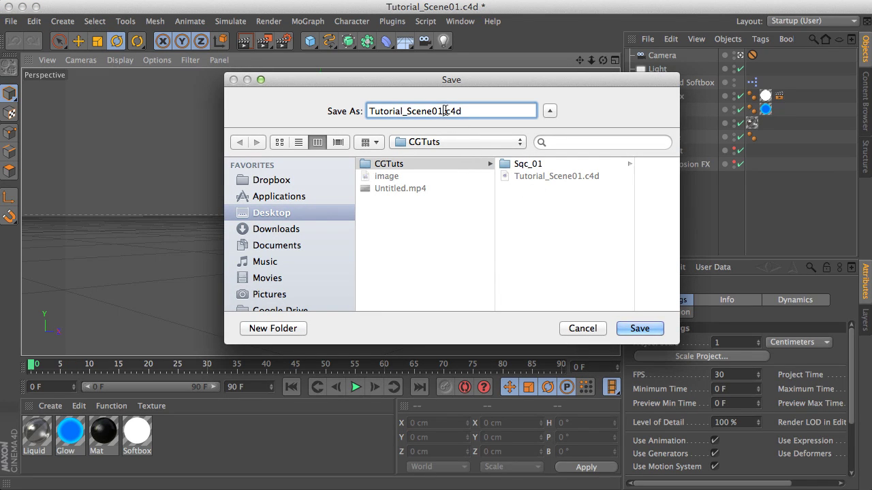
{"action": "key", "text": "BackSpace"}
{"action": "type", "text": "2"}
{"action": "key", "text": "Return"}
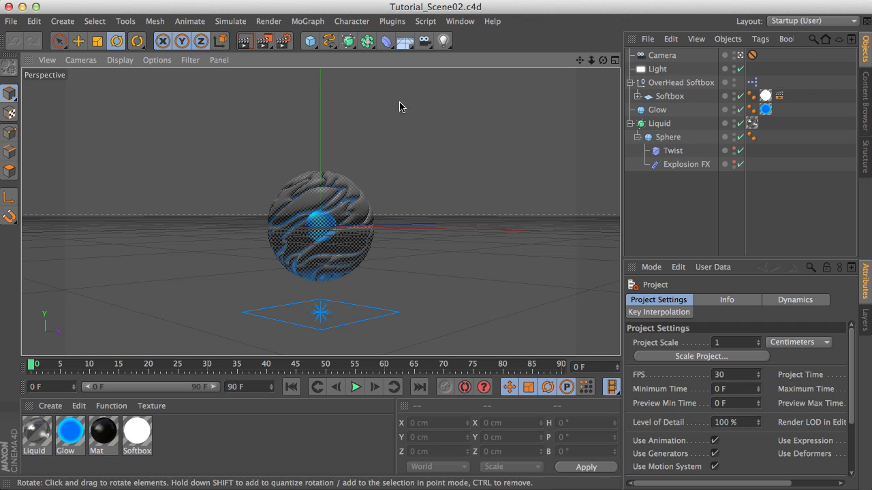
Browse for a new output location in the render settings and create a folder named Sqc_02 inside Sqc_01.
{"action": "left_click", "coordinate": [268, 21]}
{"action": "left_click", "coordinate": [302, 175]}
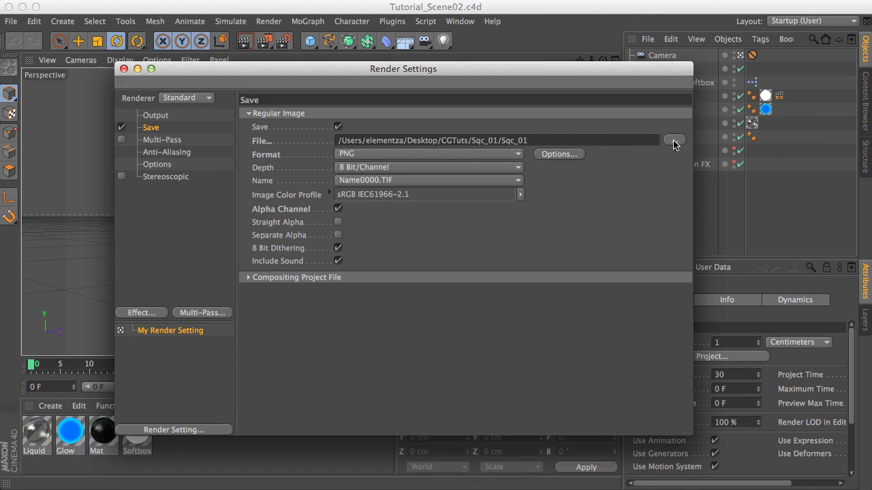
{"action": "left_click", "coordinate": [673, 141]}
{"action": "left_click", "coordinate": [294, 330]}
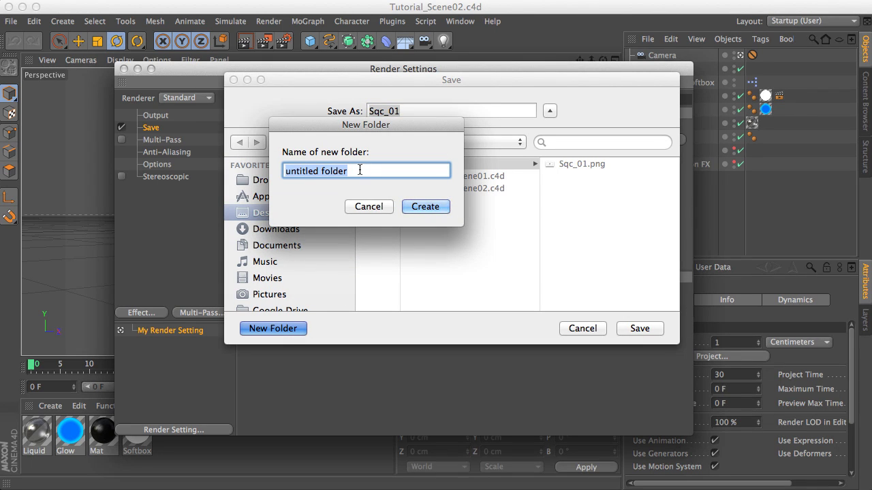
{"action": "type", "text": "Sqc_"}
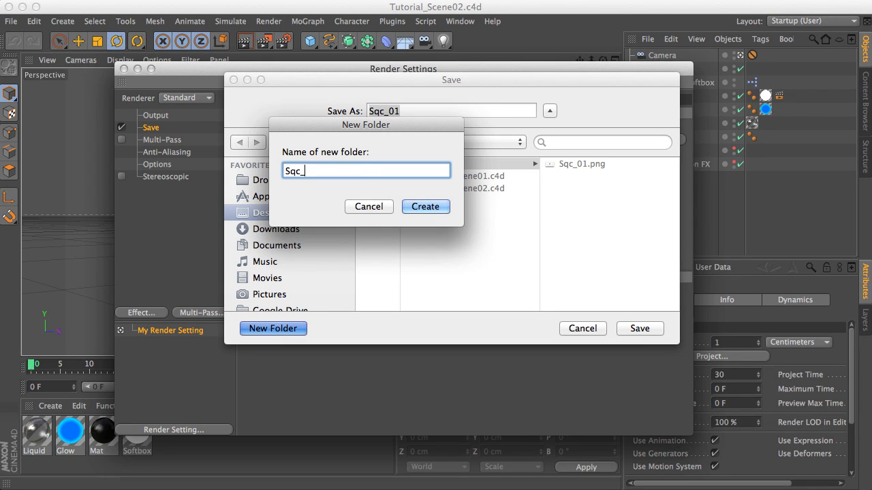
{"action": "type", "text": "02"}
{"action": "key", "text": "Return"}
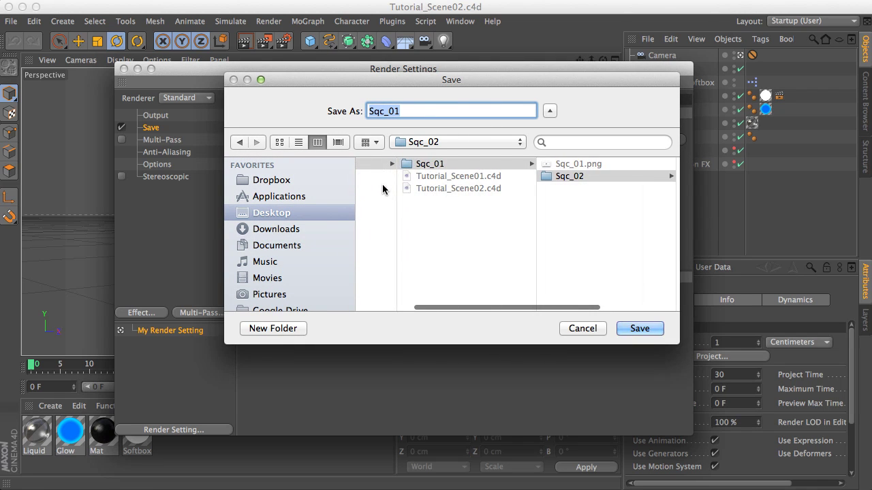
Create a Sqc_02 folder directly inside CGTuts for the render output.
{"action": "left_click", "coordinate": [372, 164]}
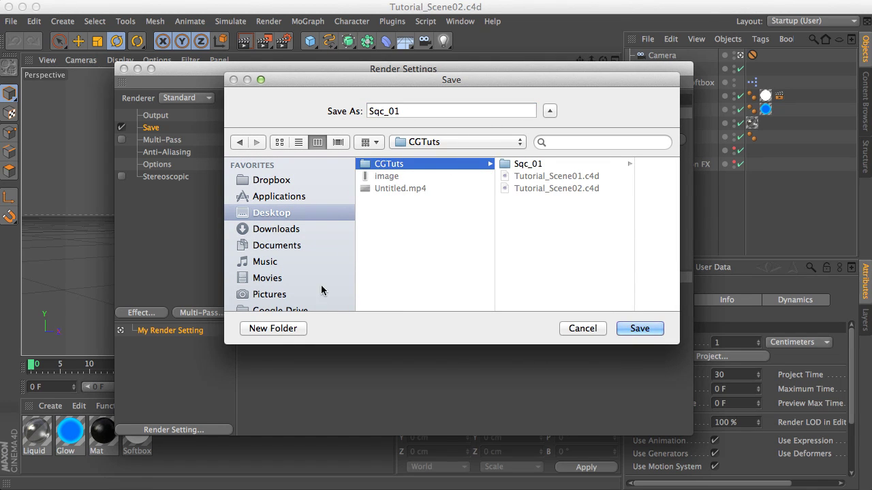
{"action": "left_click", "coordinate": [300, 328]}
{"action": "type", "text": "Sqc_"}
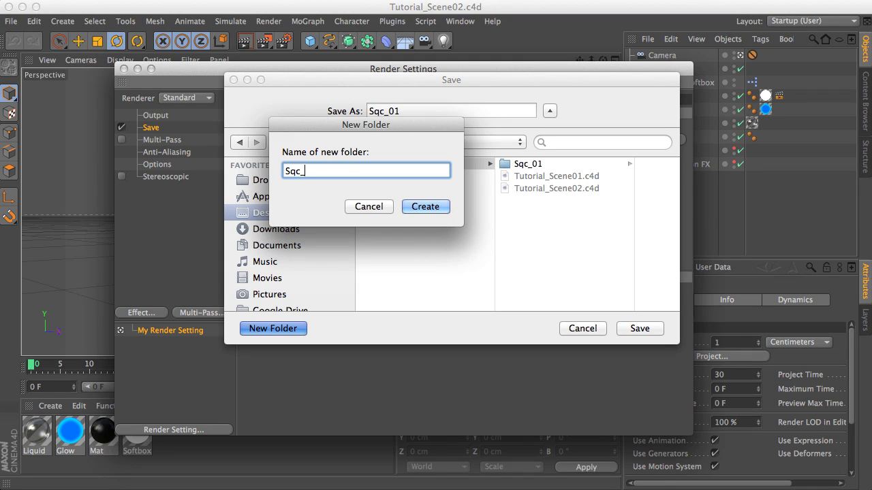
{"action": "type", "text": "02"}
{"action": "key", "text": "Return"}
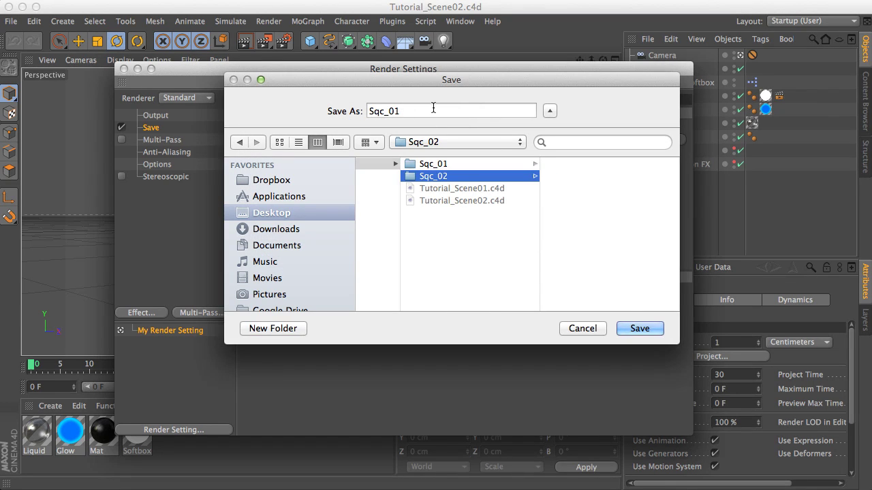
Save the render output path as Sqc_02 in the new folder and close the render settings.
{"action": "left_click", "coordinate": [433, 108]}
{"action": "type", "text": "Sqc_02"}
{"action": "key", "text": "Return"}
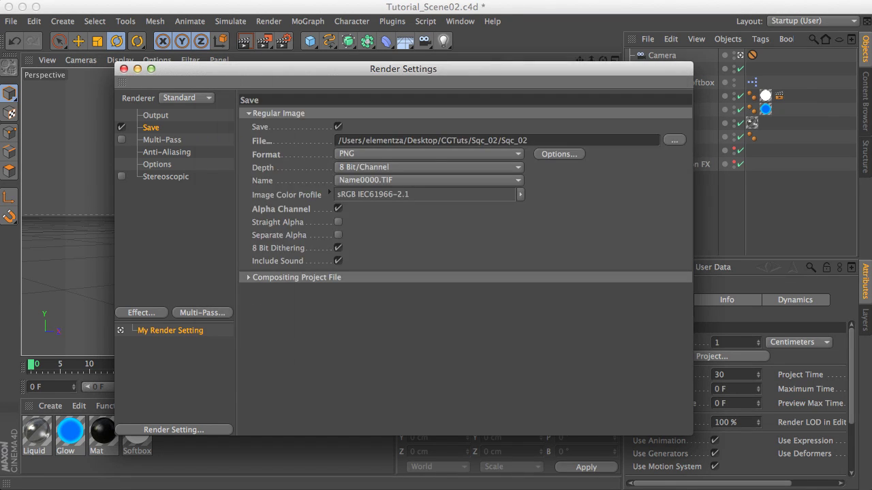
{"action": "left_click", "coordinate": [123, 68]}
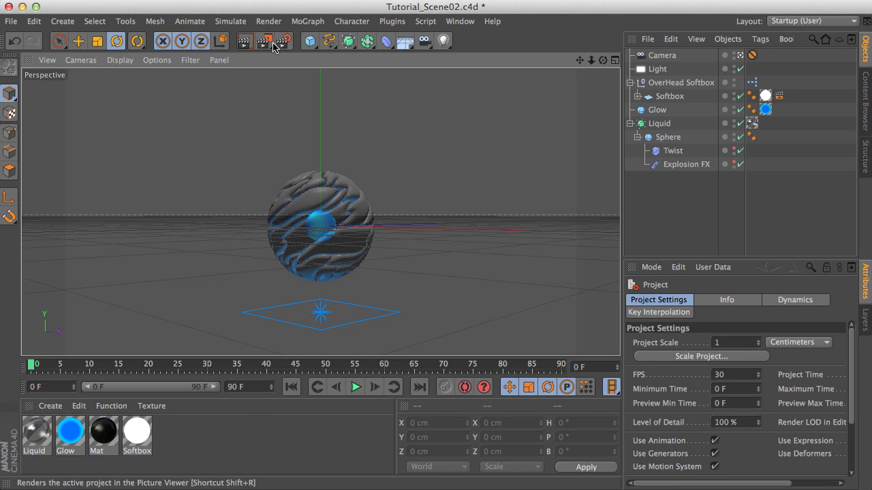
Add a sphere primitive and group the Glow and Liquid objects under a null named FirstExample.
{"action": "left_click_drag", "start_coordinate": [310, 41], "coordinate": [572, 80]}
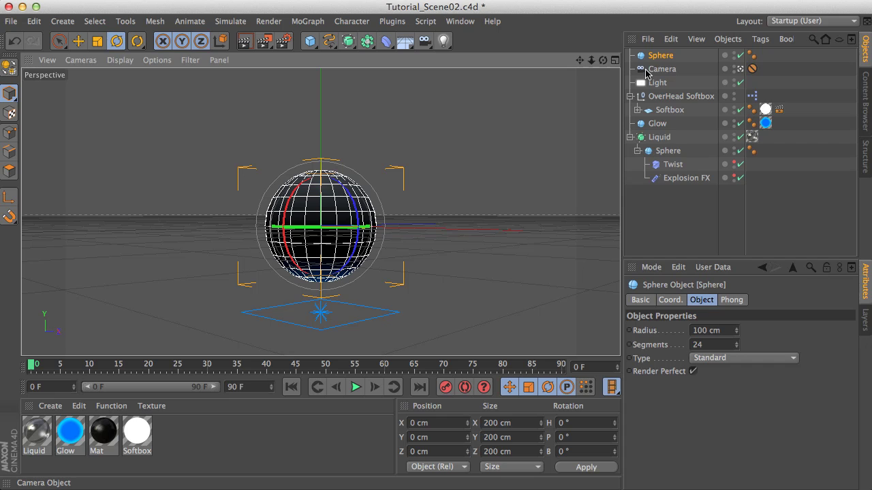
{"action": "left_click", "coordinate": [629, 137]}
{"action": "left_click", "coordinate": [660, 137]}
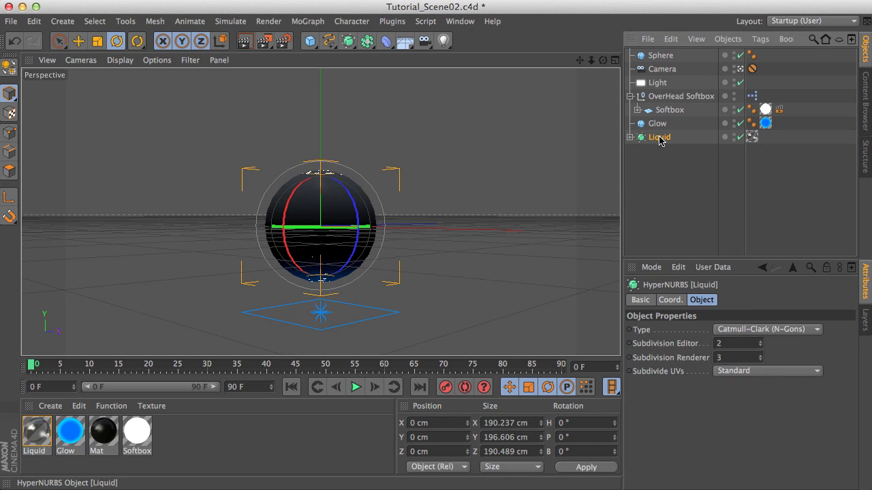
{"action": "left_click", "coordinate": [660, 125], "text": "shift"}
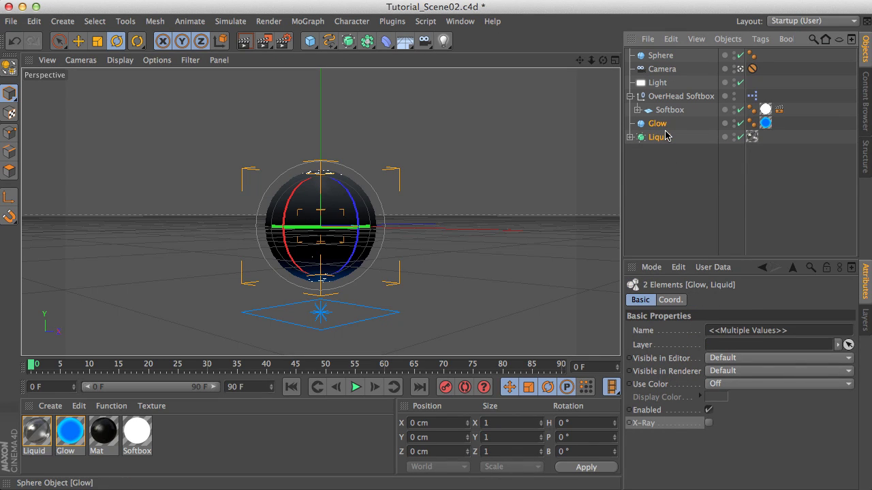
{"action": "key", "text": "alt+g"}
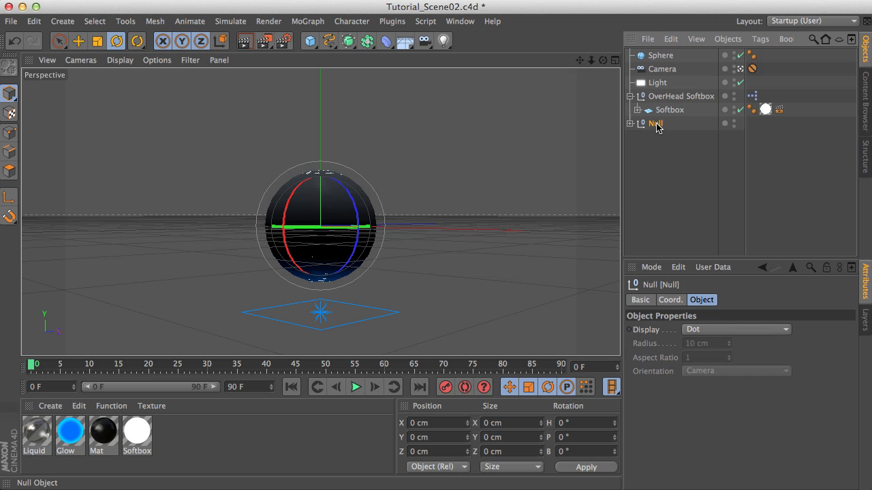
{"action": "double_click", "coordinate": [656, 124]}
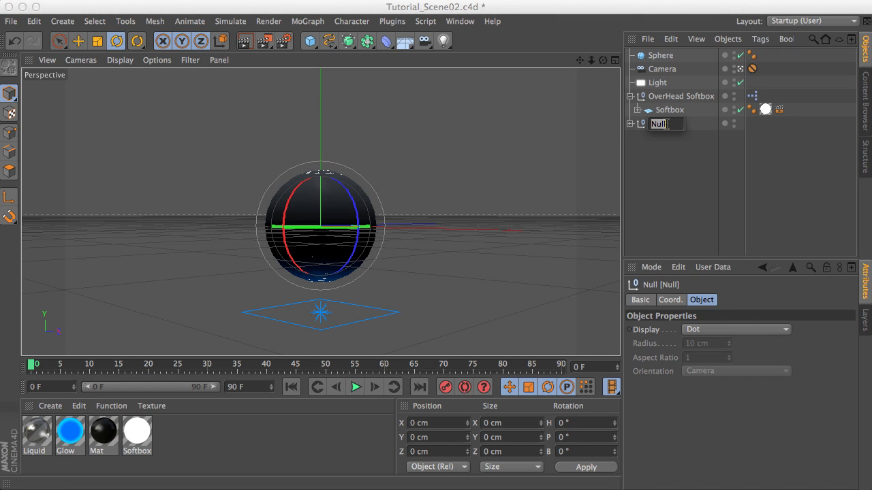
{"action": "type", "text": "FirstExampl"}
{"action": "type", "text": "e"}
{"action": "key", "text": "Return"}
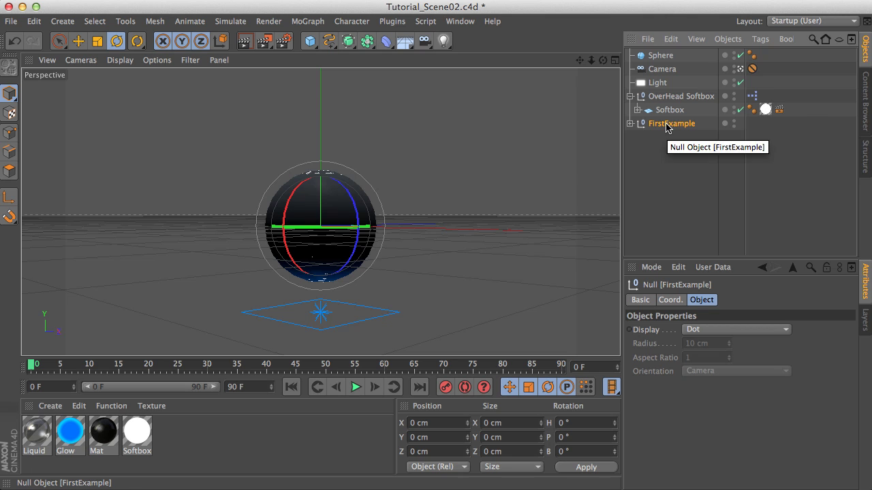
Set the new sphere's radius to 111 cm.
{"action": "left_click", "coordinate": [660, 55]}
{"action": "left_click_drag", "start_coordinate": [737, 331], "coordinate": [744, 326]}
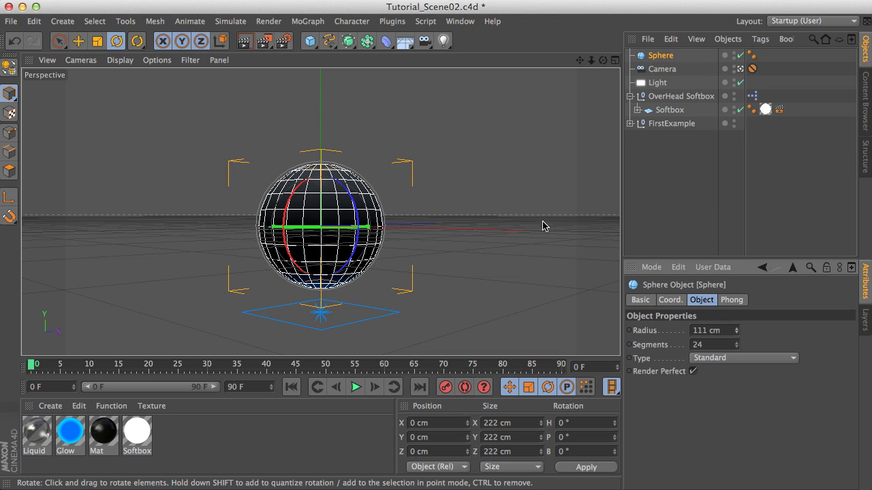
Create a new material named Displacement and enable its Displacement channel.
{"action": "left_click", "coordinate": [50, 406]}
{"action": "left_click", "coordinate": [53, 423]}
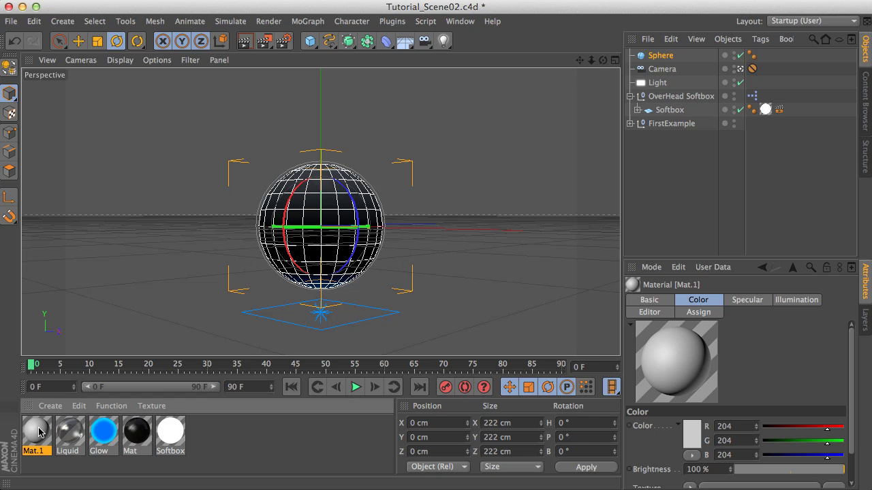
{"action": "double_click", "coordinate": [38, 429]}
{"action": "type", "text": "Di"}
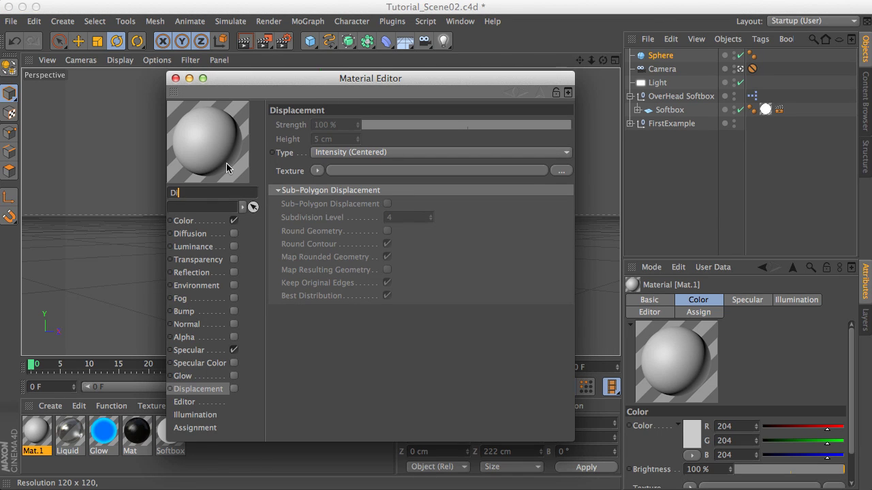
{"action": "type", "text": "splacement"}
{"action": "key", "text": "Return"}
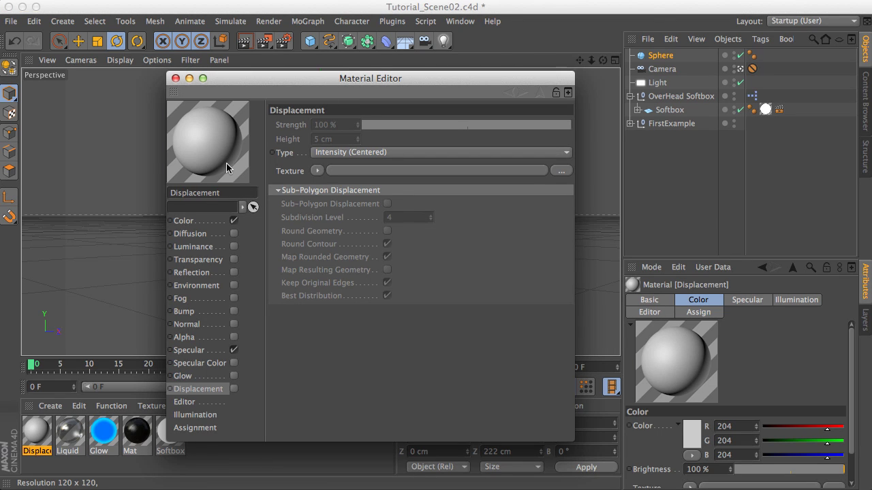
{"action": "left_click", "coordinate": [233, 390]}
Set the Displacement material's color to a near-black grey with RGB 19, 19, 19.
{"action": "left_click_drag", "start_coordinate": [245, 85], "coordinate": [266, 62]}
{"action": "left_click", "coordinate": [216, 203]}
{"action": "left_click", "coordinate": [356, 111]}
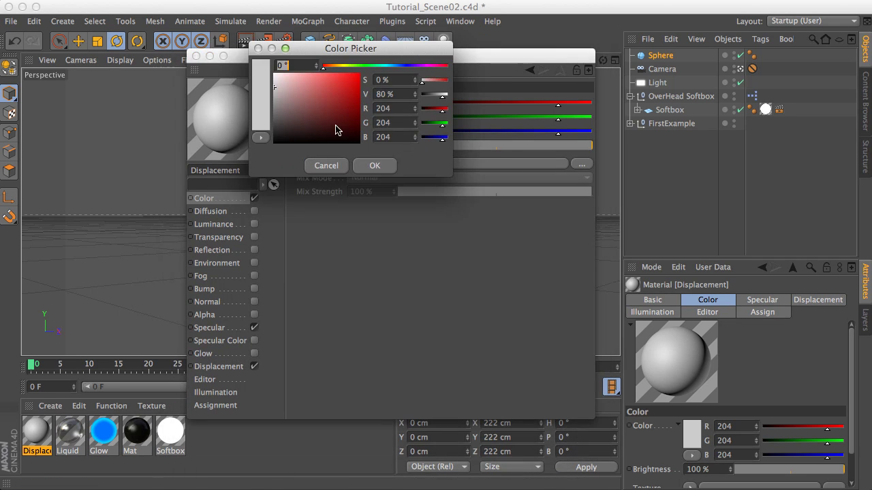
{"action": "left_click_drag", "start_coordinate": [334, 132], "coordinate": [264, 141]}
{"action": "left_click", "coordinate": [374, 166]}
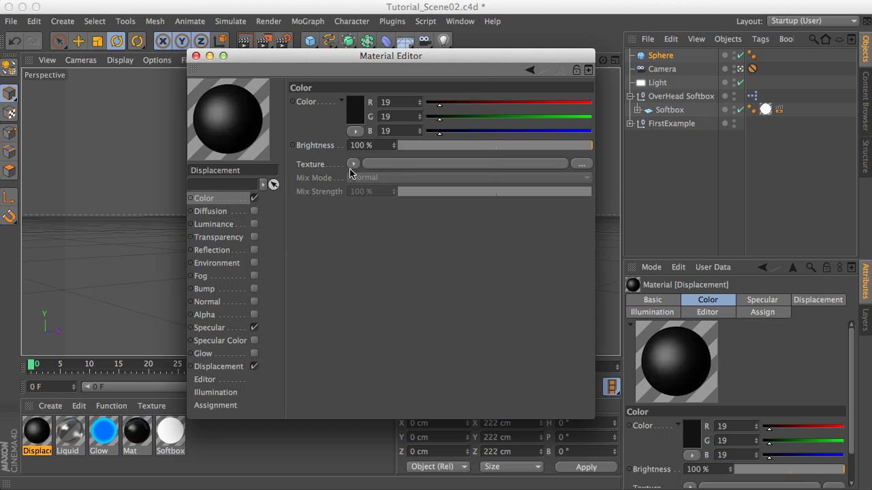
Enable the material's reflection at 50% brightness with a Fresnel texture at 50% mix strength.
{"action": "left_click", "coordinate": [245, 251]}
{"action": "left_click", "coordinate": [254, 250]}
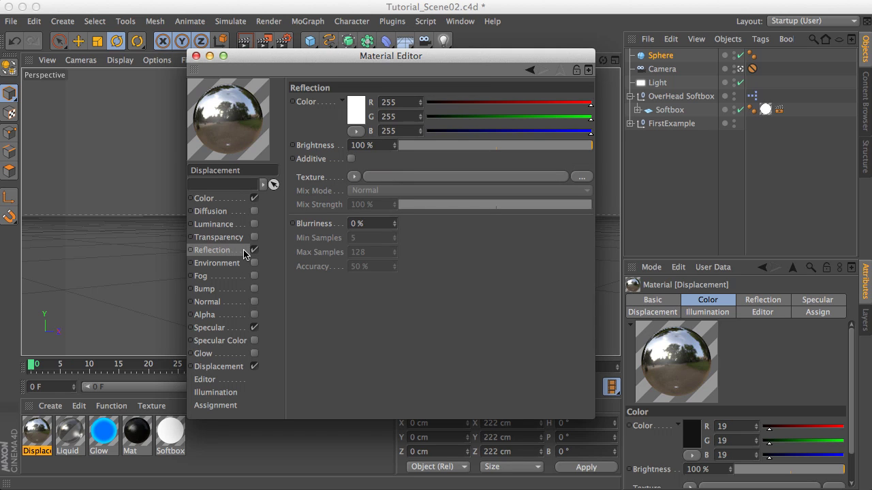
{"action": "left_click_drag", "start_coordinate": [519, 145], "coordinate": [496, 145]}
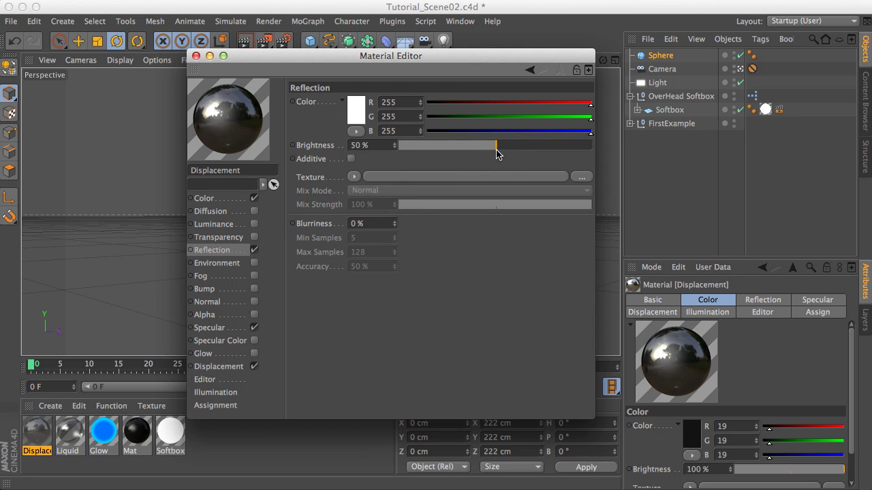
{"action": "left_click", "coordinate": [354, 177]}
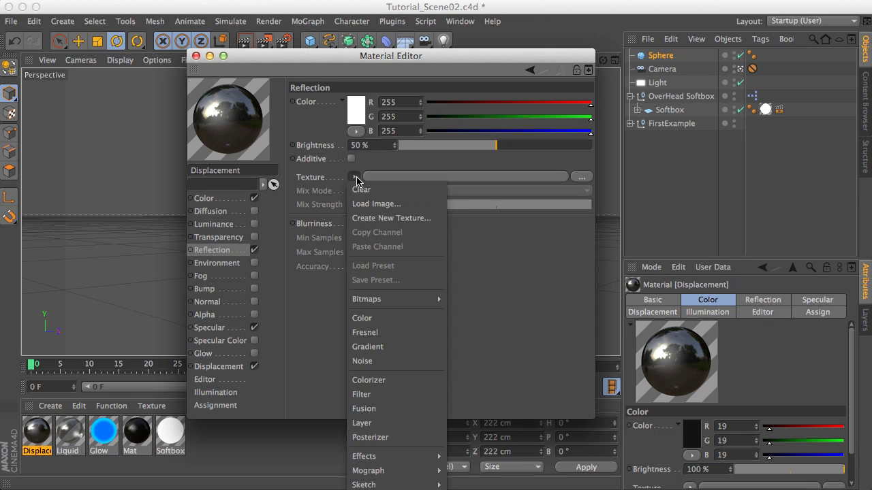
{"action": "left_click", "coordinate": [368, 332]}
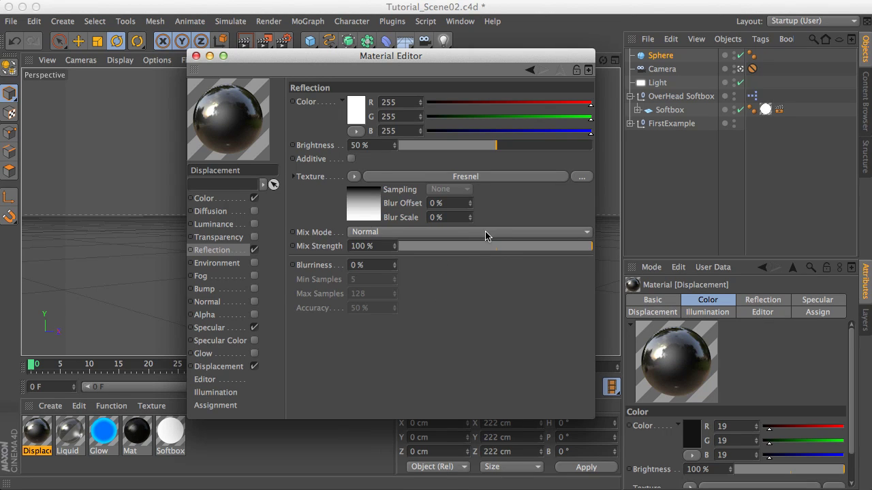
{"action": "left_click", "coordinate": [501, 247]}
{"action": "left_click_drag", "start_coordinate": [500, 248], "coordinate": [497, 251]}
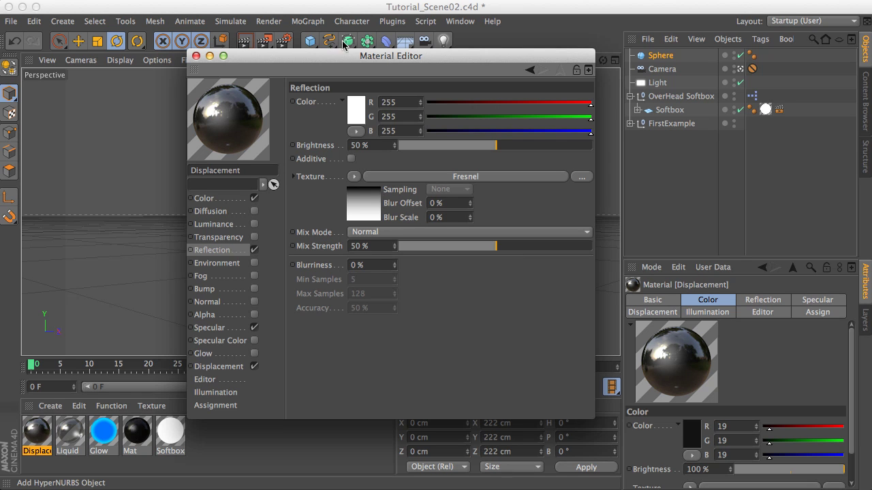
{"action": "left_click_drag", "start_coordinate": [344, 56], "coordinate": [376, 57]}
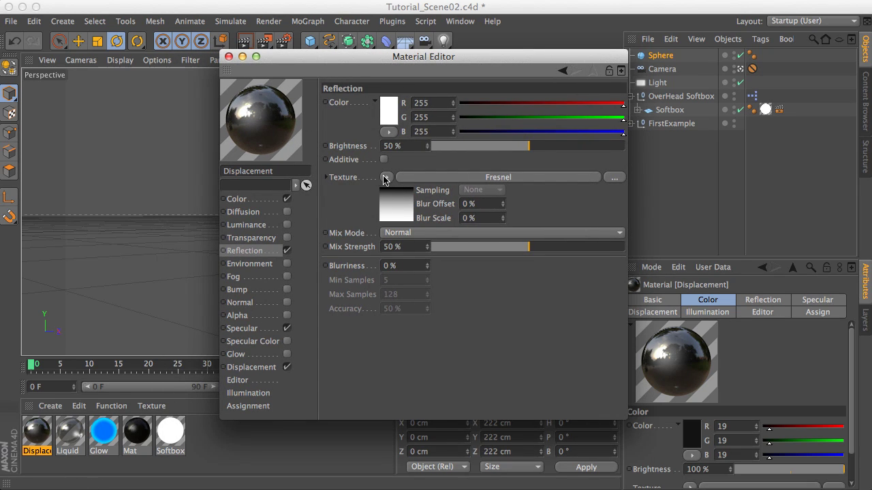
{"action": "left_click_drag", "start_coordinate": [446, 246], "coordinate": [530, 257]}
Set the material's specular height to 99% and width to 25%, and close the material editor.
{"action": "left_click", "coordinate": [243, 329]}
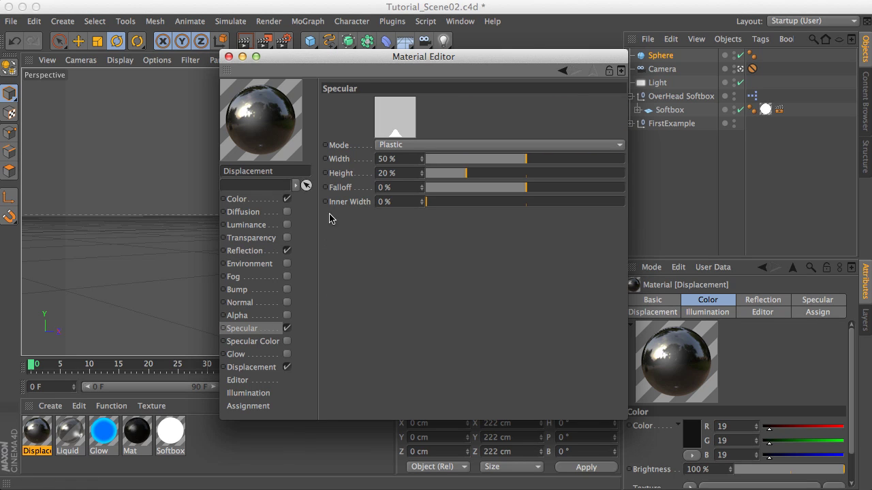
{"action": "left_click_drag", "start_coordinate": [466, 174], "coordinate": [623, 176]}
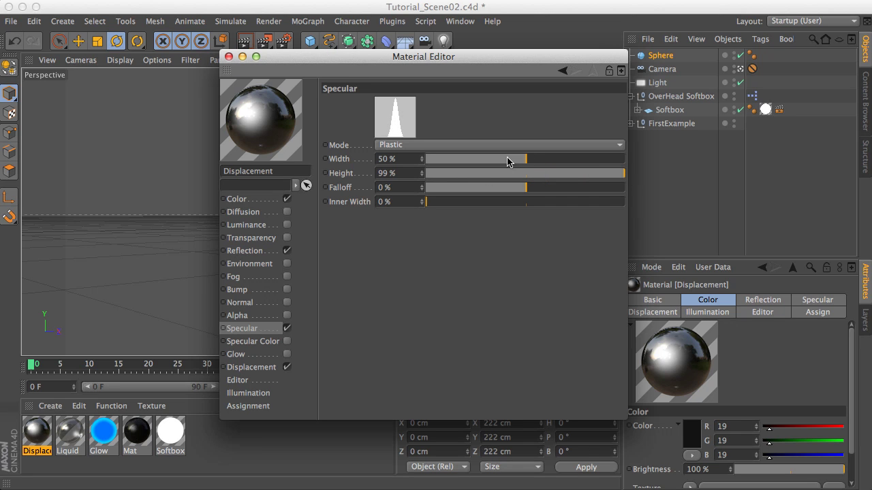
{"action": "left_click_drag", "start_coordinate": [511, 161], "coordinate": [469, 159]}
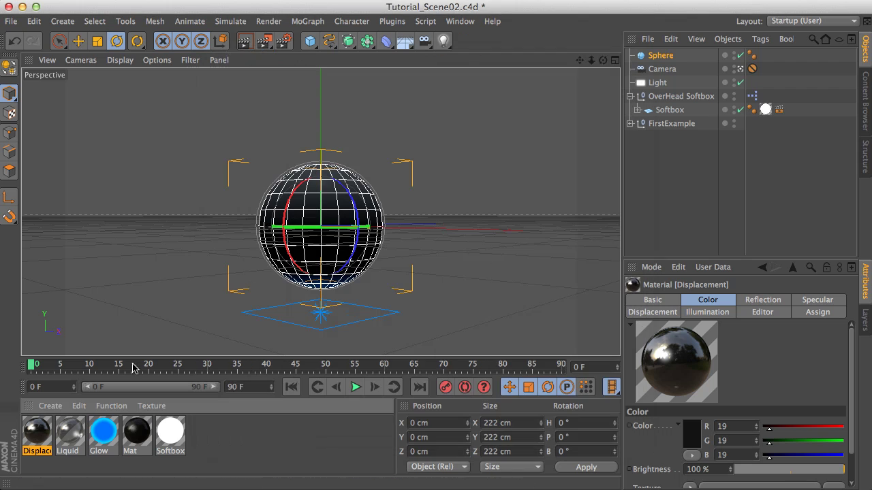
{"action": "left_click", "coordinate": [229, 56]}
Apply the Displacement material to the new sphere and rename the sphere Displacement.
{"action": "left_click_drag", "start_coordinate": [34, 440], "coordinate": [667, 58]}
{"action": "double_click", "coordinate": [665, 57]}
{"action": "type", "text": "D"}
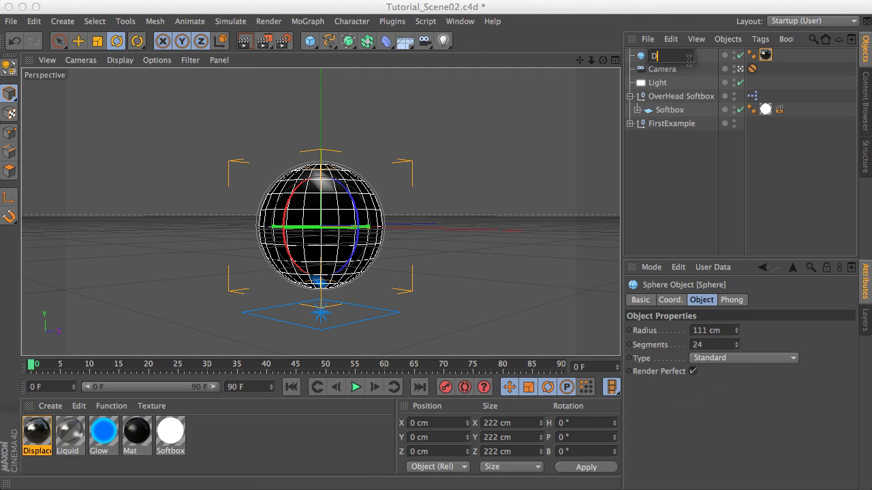
{"action": "type", "text": "isplacement"}
{"action": "key", "text": "Return"}
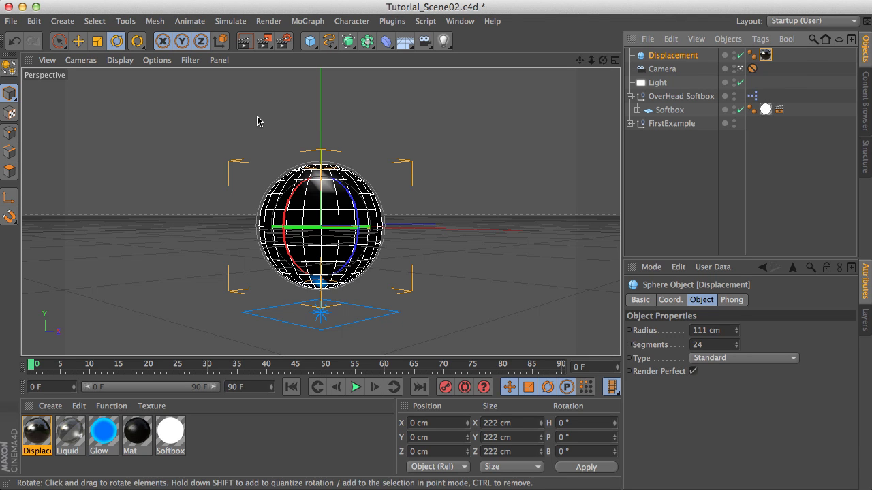
Convert the Displacement sphere to an editable polygon object and load a Noise texture into its material's Displacement channel.
{"action": "left_click", "coordinate": [9, 72]}
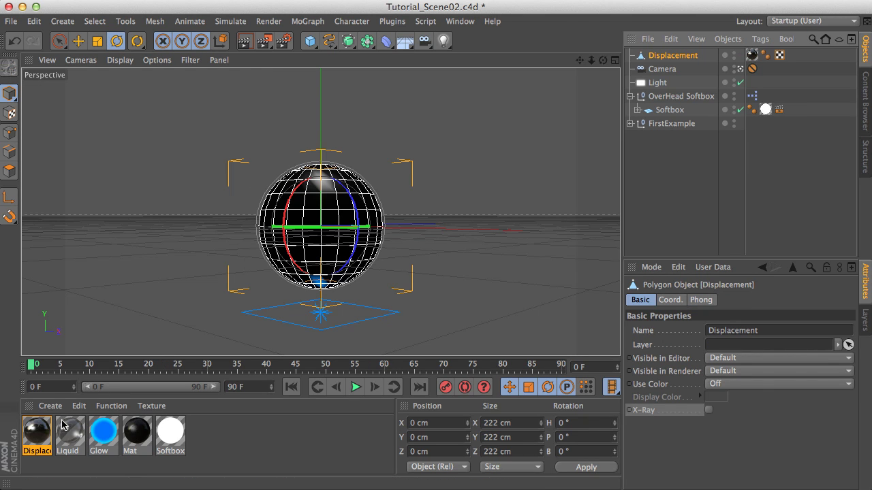
{"action": "double_click", "coordinate": [39, 433]}
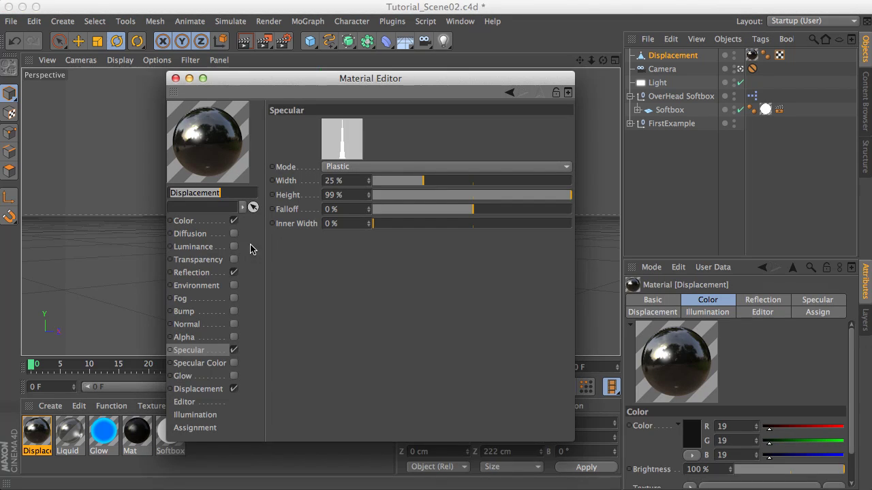
{"action": "left_click_drag", "start_coordinate": [279, 82], "coordinate": [494, 56]}
{"action": "left_click", "coordinate": [304, 348]}
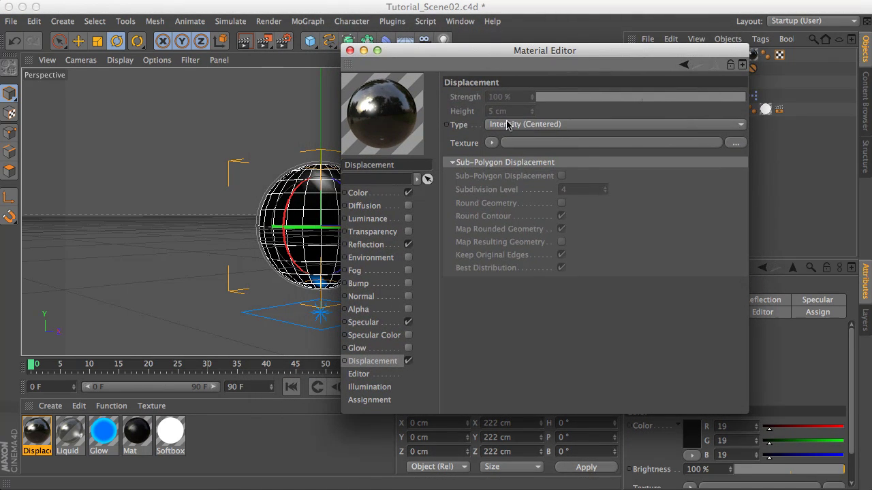
{"action": "left_click", "coordinate": [491, 143]}
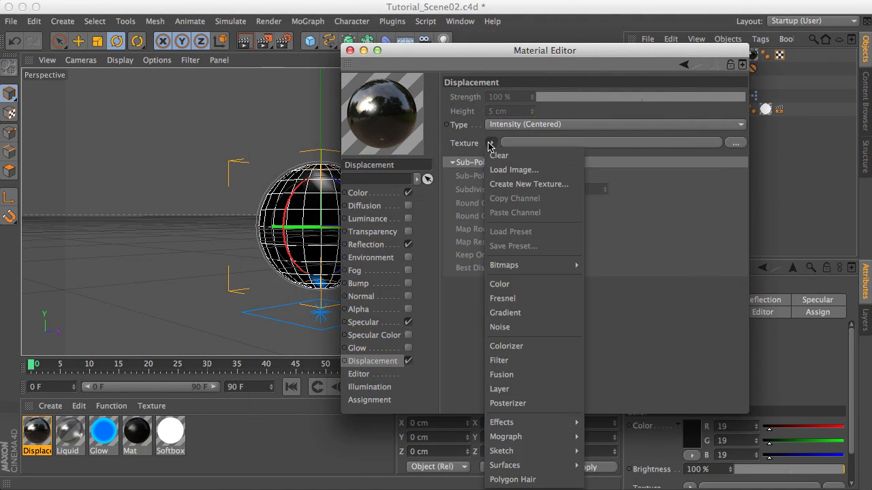
{"action": "left_click", "coordinate": [509, 327]}
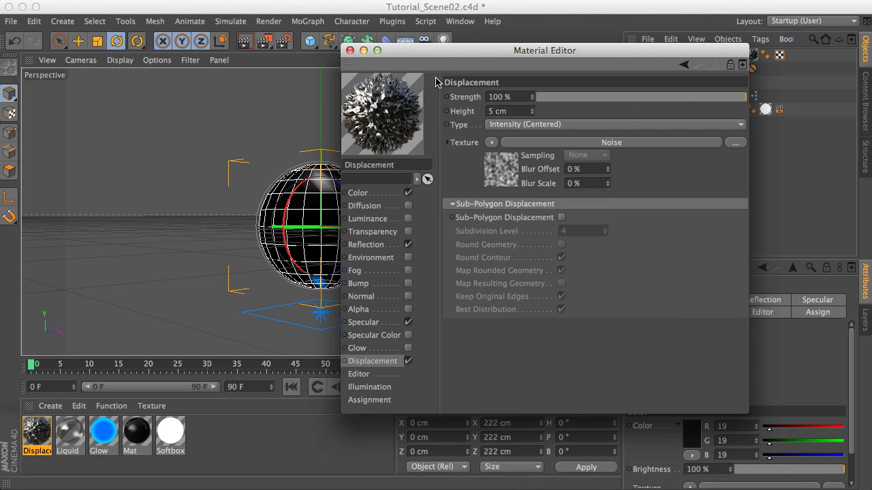
Enable Sub-Polygon Displacement for the material, rendering the view before and after to compare the effect.
{"action": "left_click_drag", "start_coordinate": [423, 51], "coordinate": [488, 48]}
{"action": "left_click", "coordinate": [244, 42]}
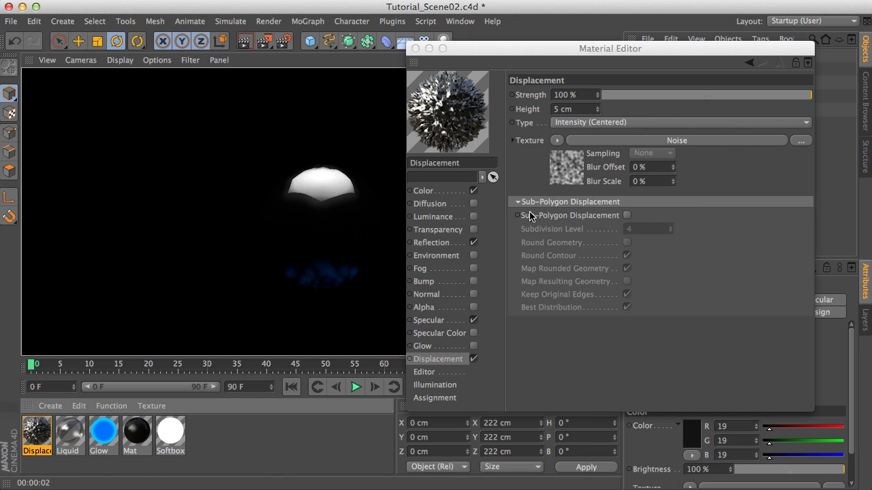
{"action": "left_click", "coordinate": [576, 222]}
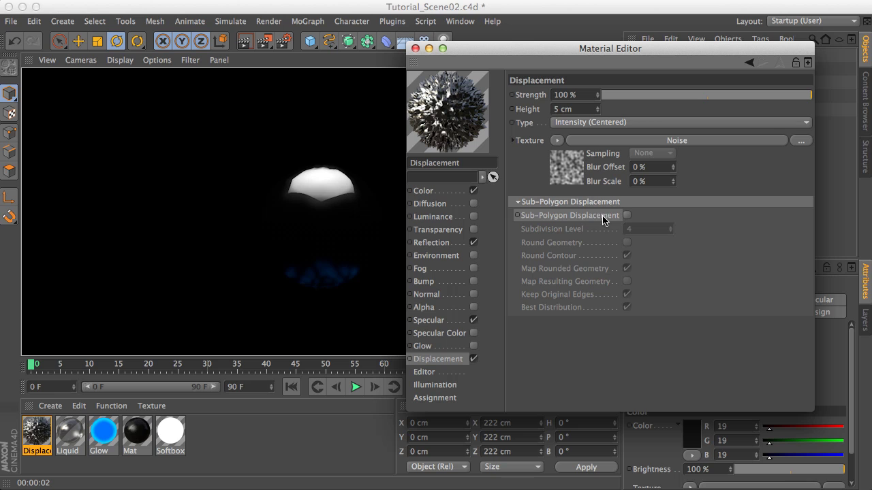
{"action": "left_click", "coordinate": [626, 216]}
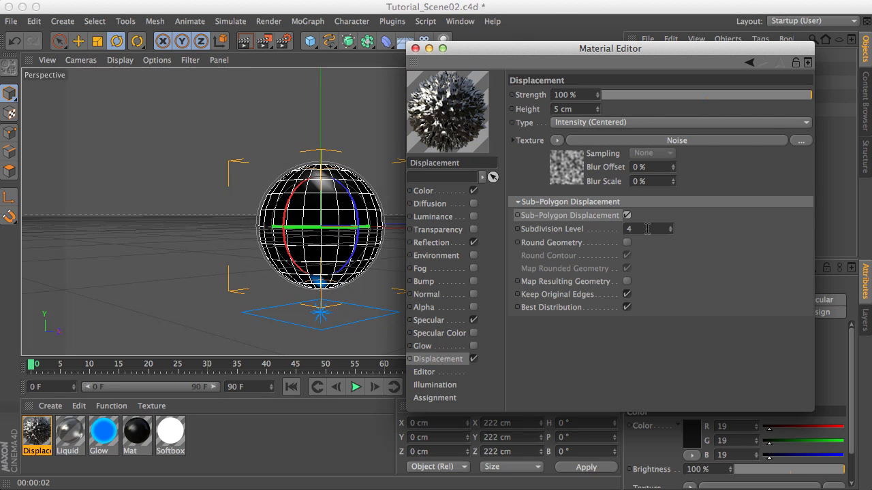
{"action": "left_click", "coordinate": [247, 42]}
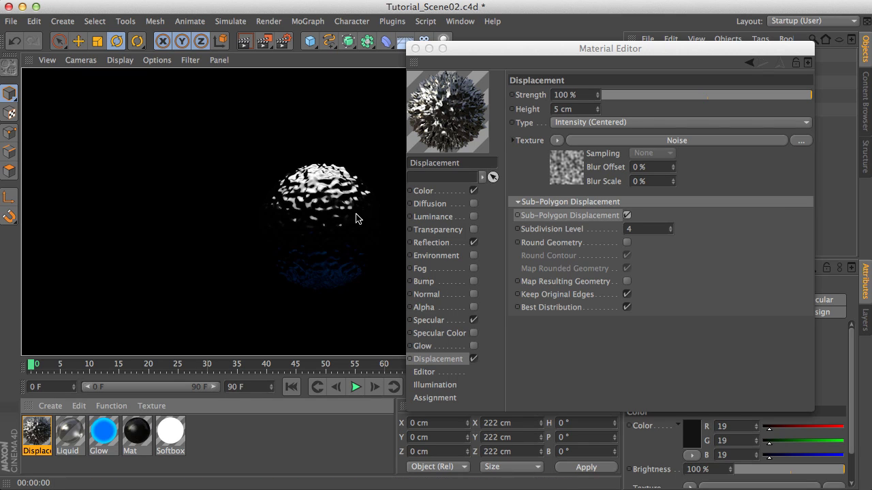
Review the Noise shader's properties and set the Displacement material's displacement height to 70 cm.
{"action": "left_click", "coordinate": [577, 108]}
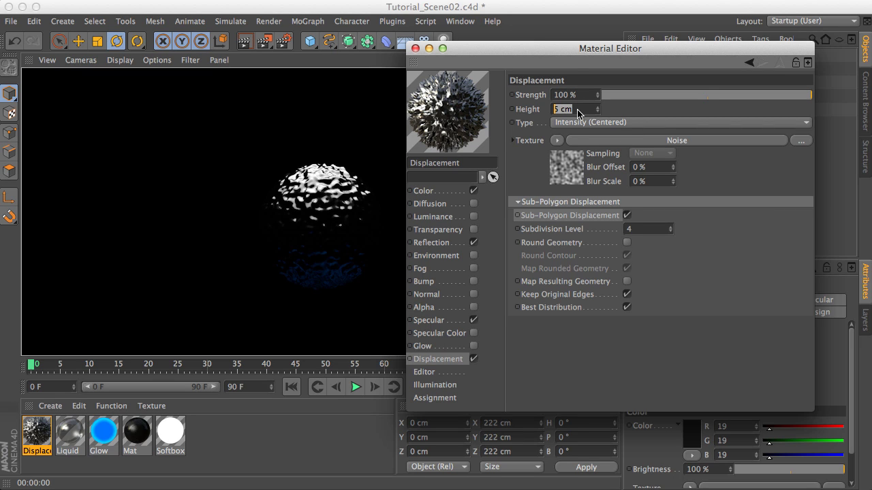
{"action": "left_click", "coordinate": [557, 169]}
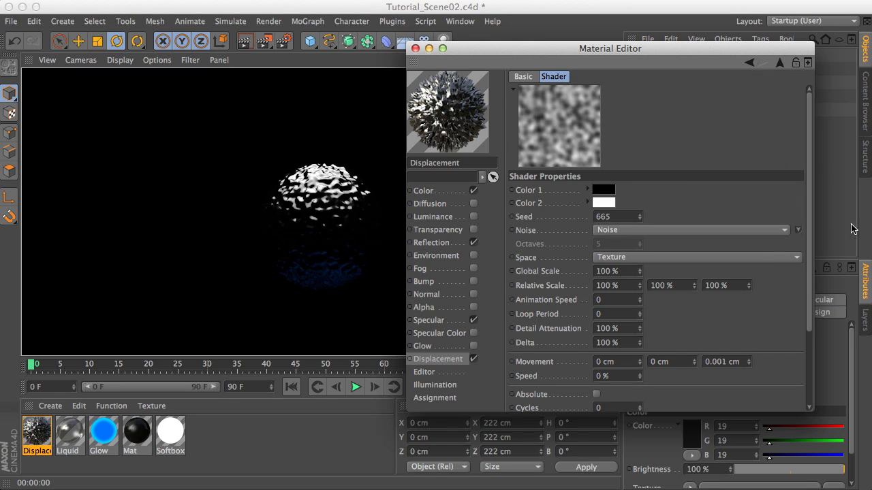
{"action": "scroll", "coordinate": [814, 207], "scroll_direction": "down", "scroll_amount": 3}
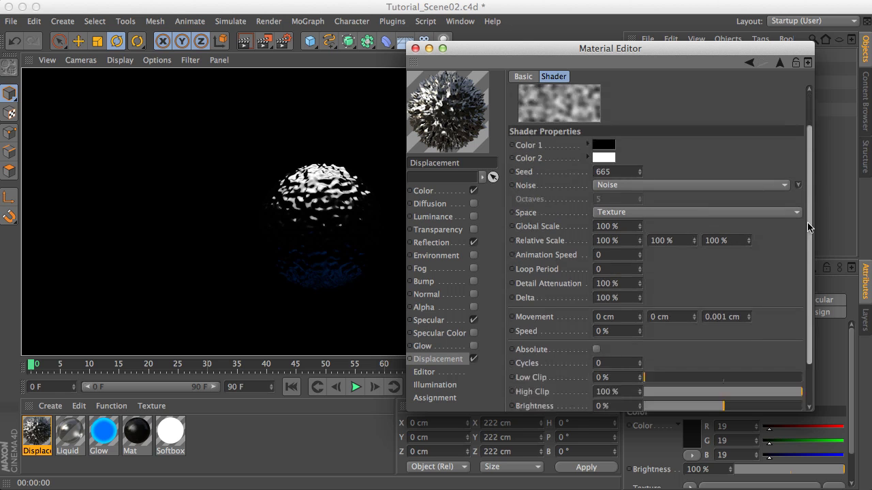
{"action": "scroll", "coordinate": [784, 256], "scroll_direction": "down", "scroll_amount": 1}
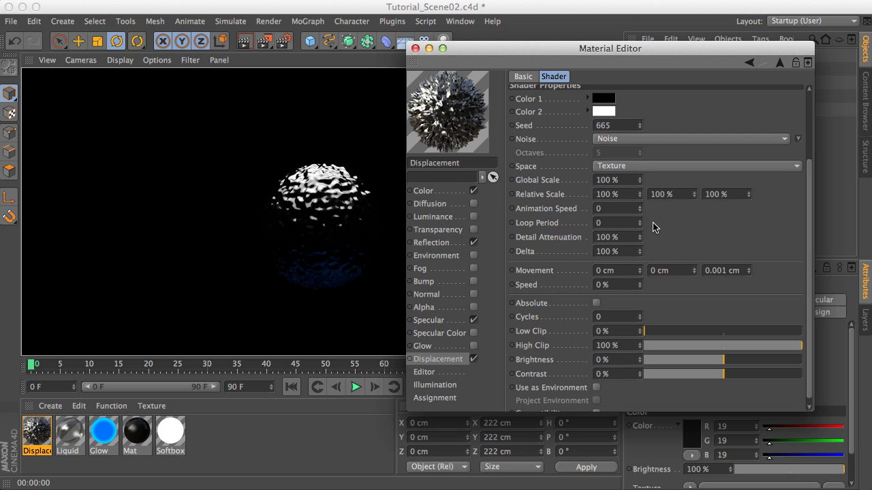
{"action": "scroll", "coordinate": [809, 218], "scroll_direction": "up", "scroll_amount": 3}
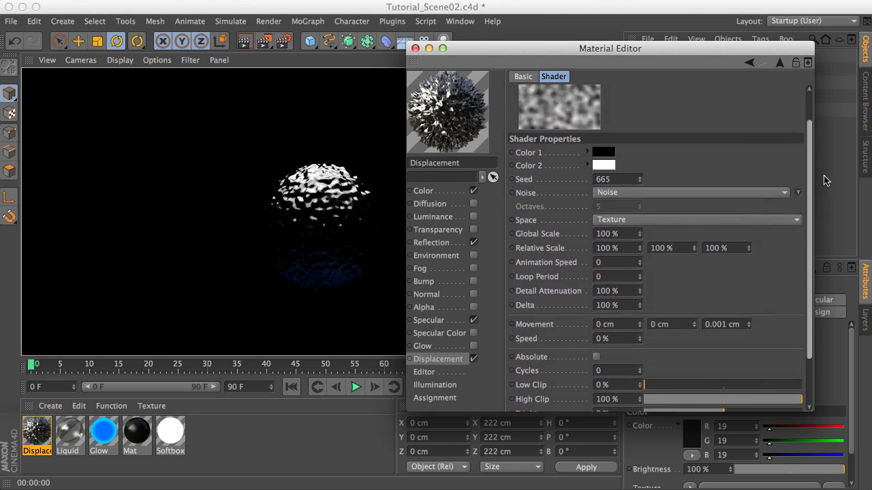
{"action": "left_click", "coordinate": [621, 241]}
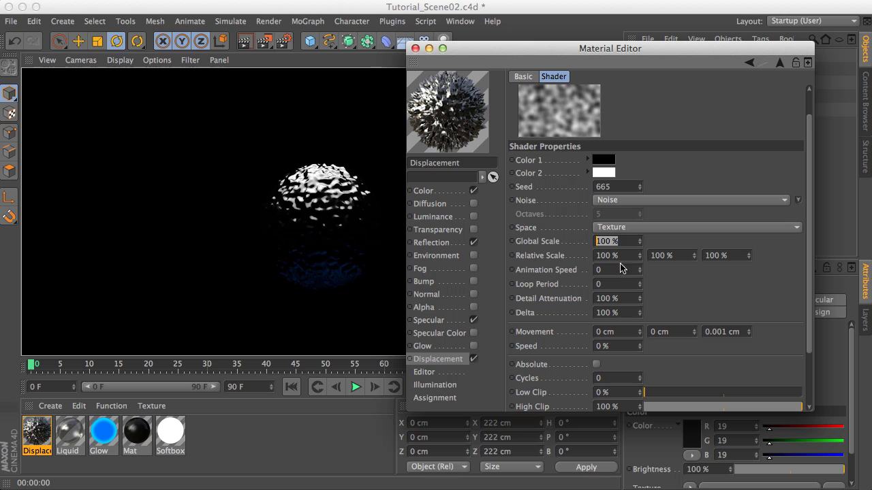
{"action": "left_click", "coordinate": [466, 359]}
{"action": "double_click", "coordinate": [573, 109]}
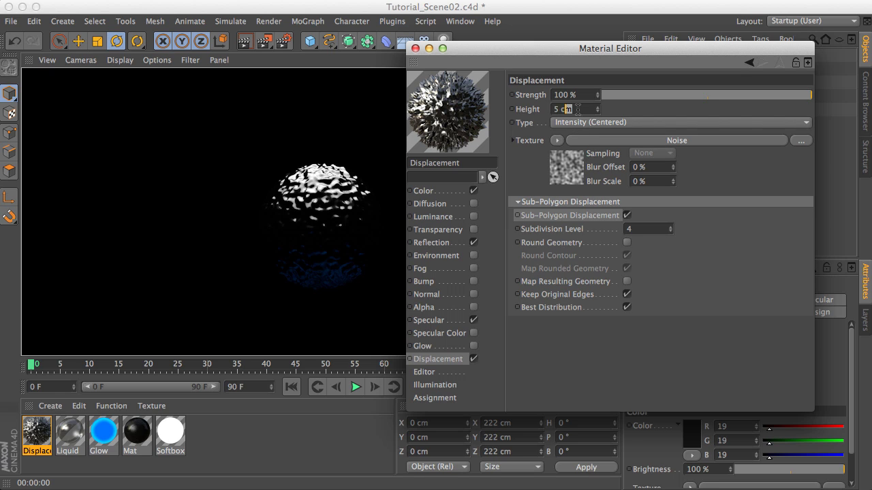
{"action": "triple_click", "coordinate": [577, 109]}
{"action": "type", "text": "70"}
Set the Noise shader's global scale to 200% and render the view to check the displaced shape.
{"action": "left_click", "coordinate": [565, 164]}
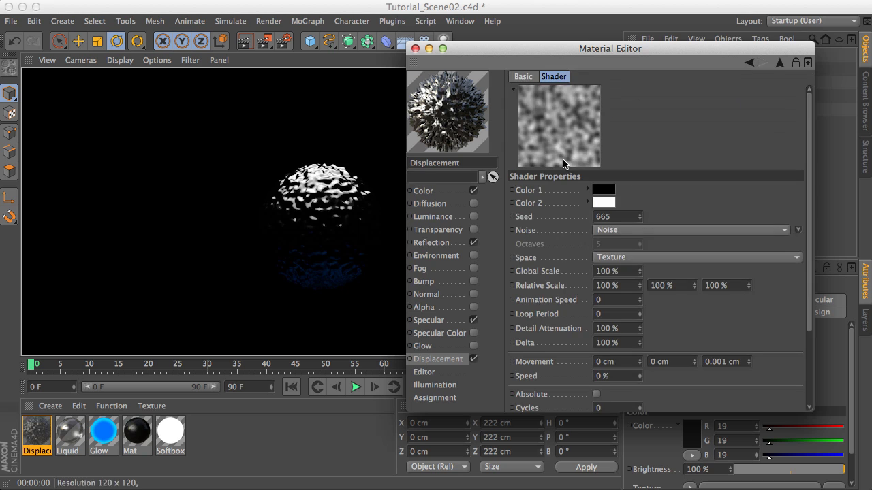
{"action": "left_click", "coordinate": [623, 272]}
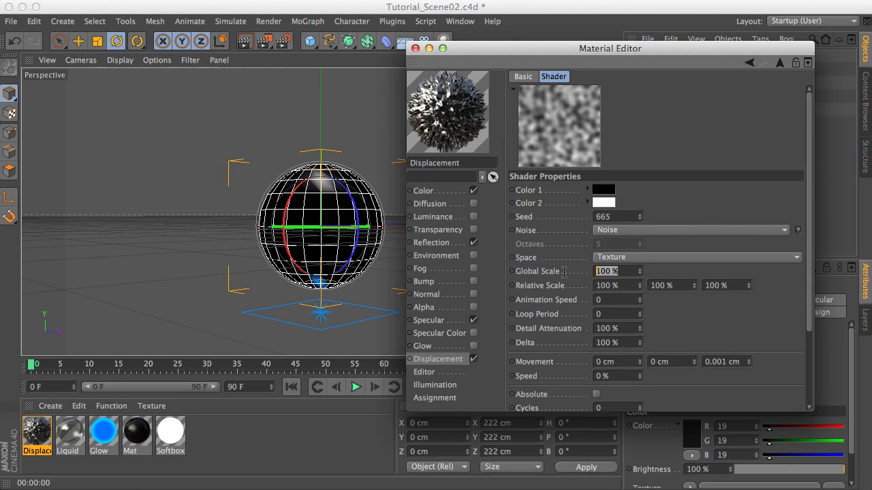
{"action": "type", "text": "30"}
{"action": "type", "text": "00"}
{"action": "key", "text": "Return"}
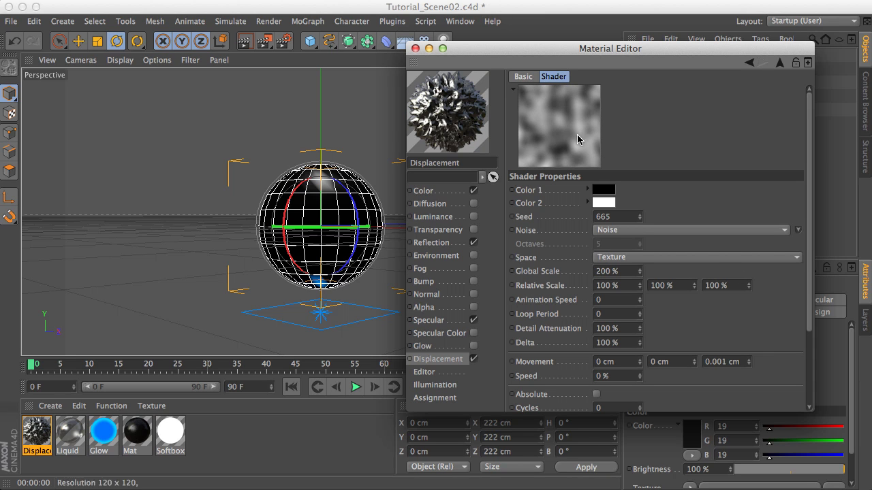
{"action": "left_click", "coordinate": [244, 41]}
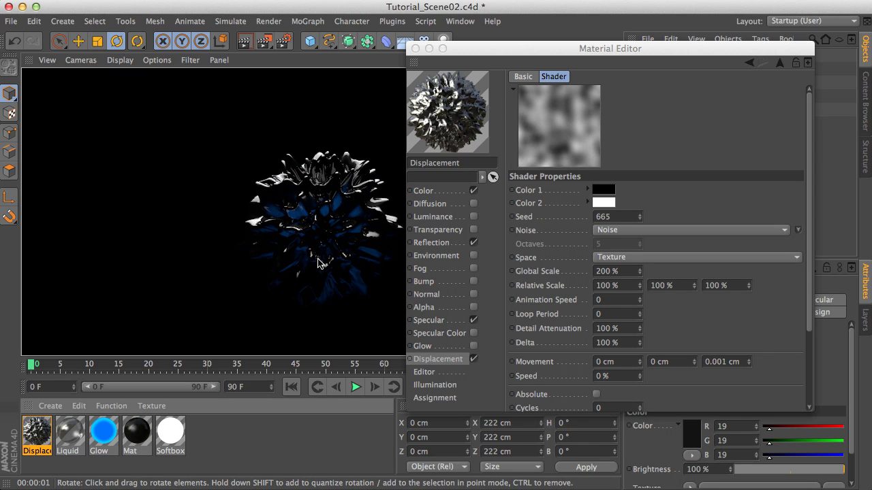
Set the Noise shader's global scale to 300% and render the view.
{"action": "left_click", "coordinate": [604, 273]}
{"action": "key", "text": "Delete"}
{"action": "type", "text": "3"}
{"action": "key", "text": "Return"}
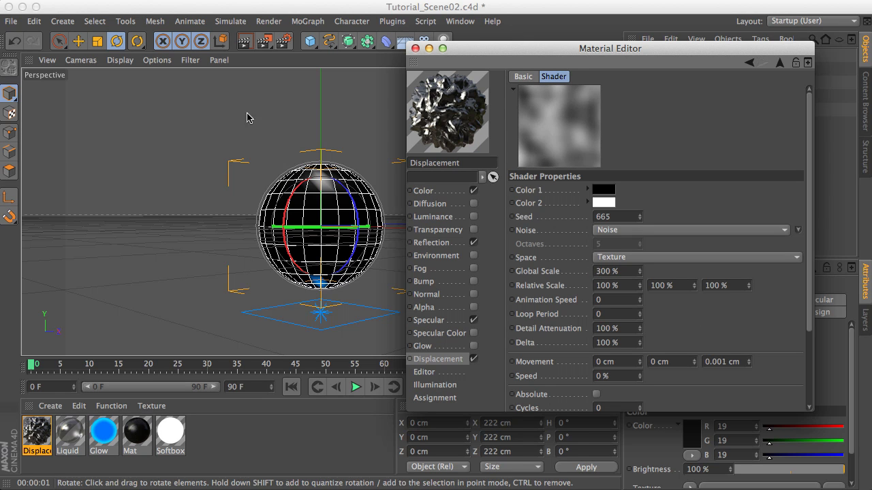
{"action": "left_click", "coordinate": [233, 114]}
{"action": "key", "text": "super+r"}
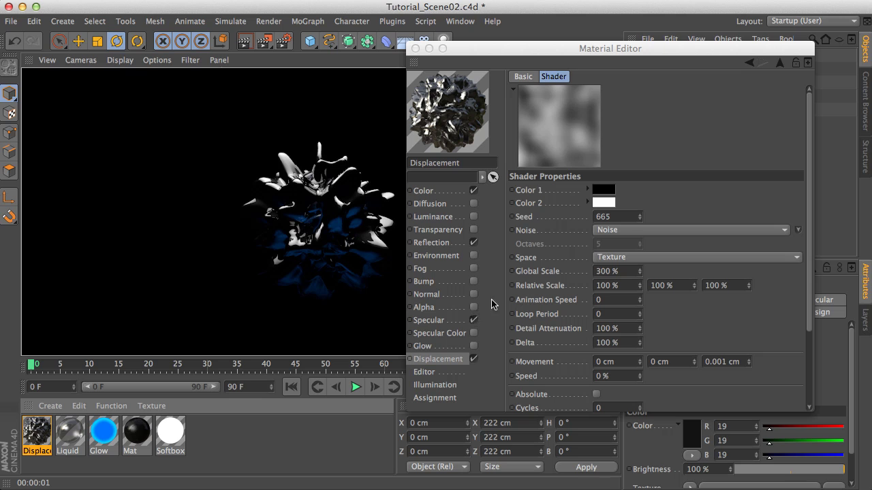
Set the displacement height to 80 cm, render the view, and close the material editor.
{"action": "left_click", "coordinate": [756, 71]}
{"action": "left_click", "coordinate": [748, 62]}
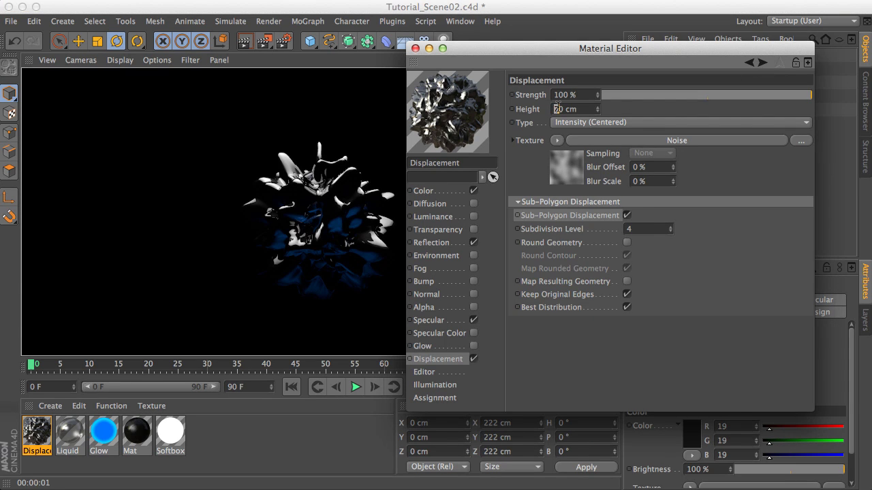
{"action": "type", "text": "80"}
{"action": "key", "text": "Return"}
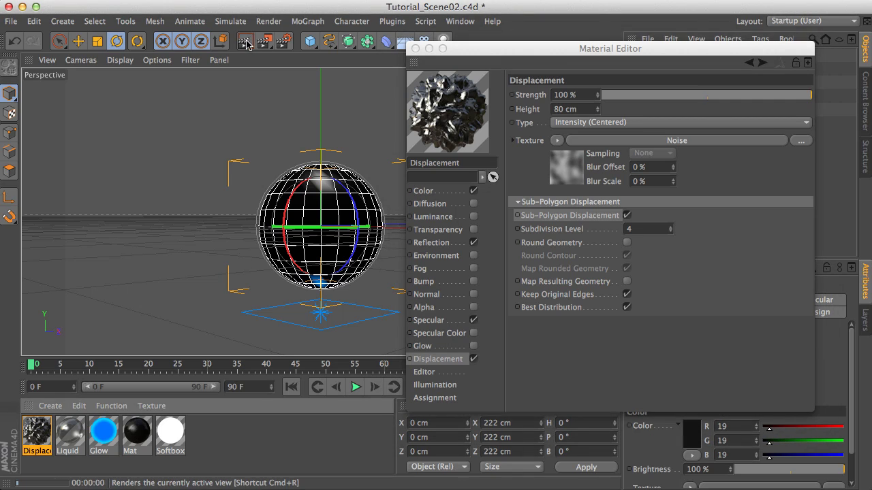
{"action": "left_click", "coordinate": [246, 43]}
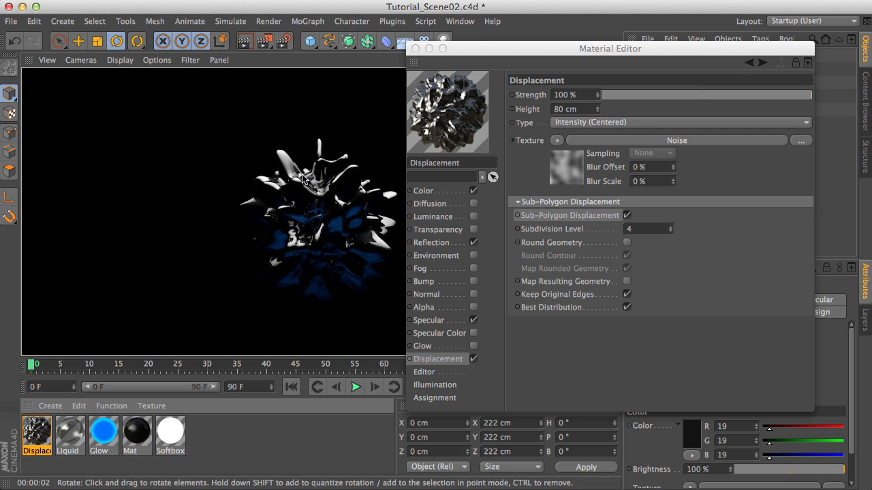
{"action": "left_click", "coordinate": [415, 48]}
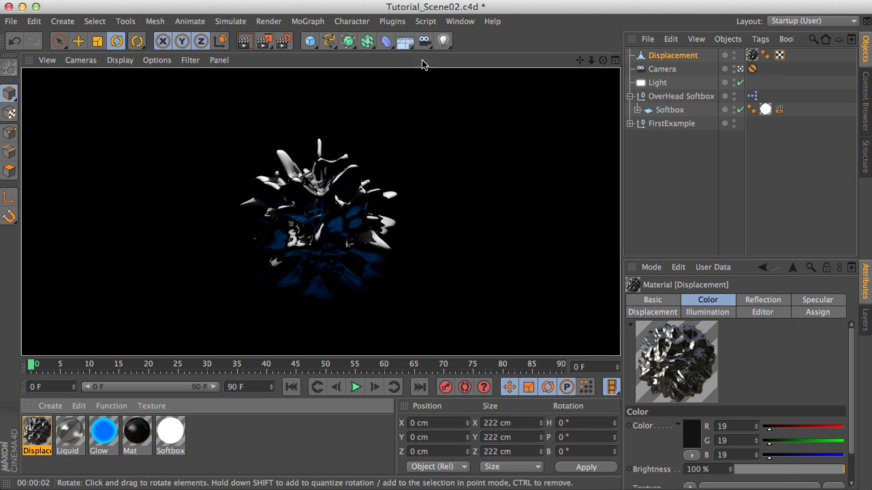
Move the FirstExample group to about X 17.9 cm, Z -17.2 cm and scale it down slightly inside the Displacement sphere.
{"action": "left_click", "coordinate": [664, 125]}
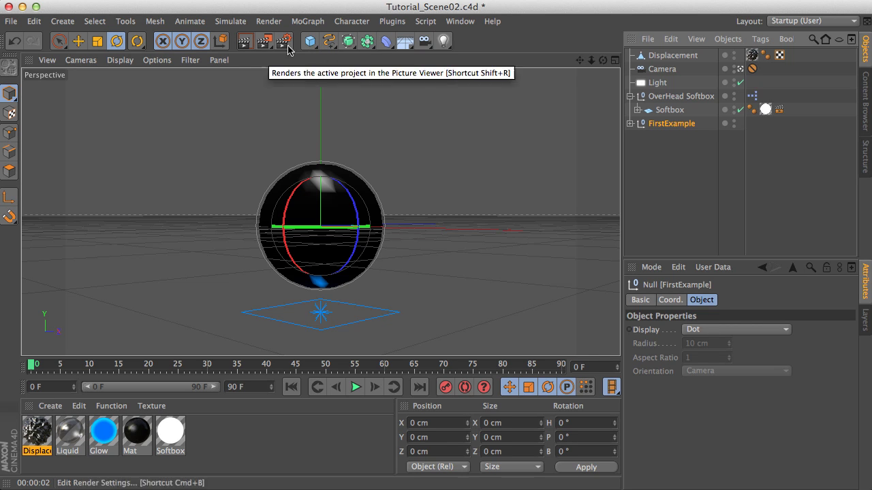
{"action": "left_click", "coordinate": [77, 42]}
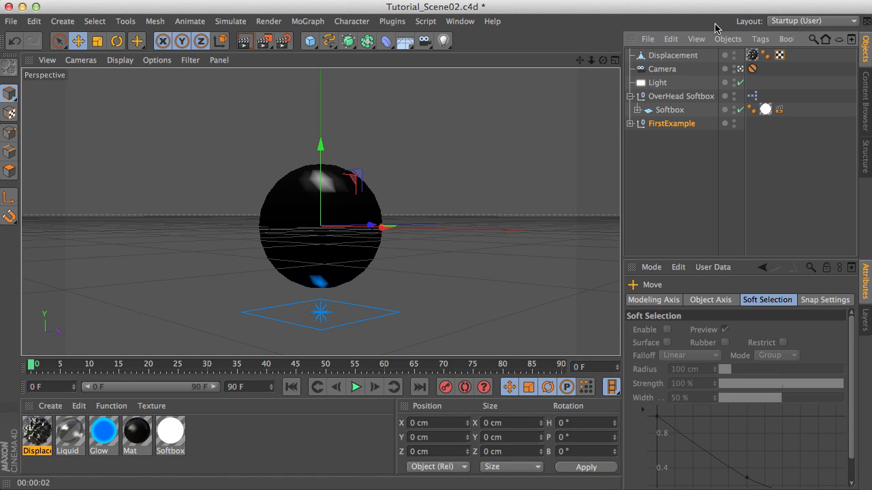
{"action": "left_click", "coordinate": [660, 69]}
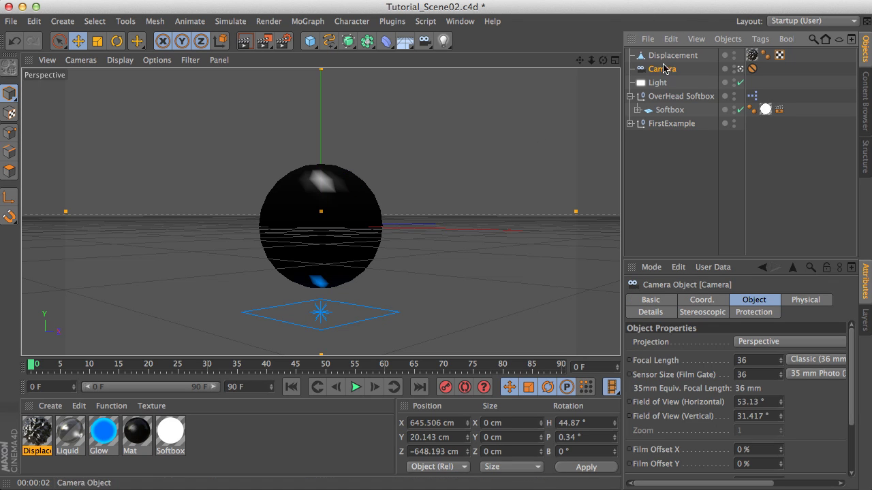
{"action": "left_click", "coordinate": [666, 96]}
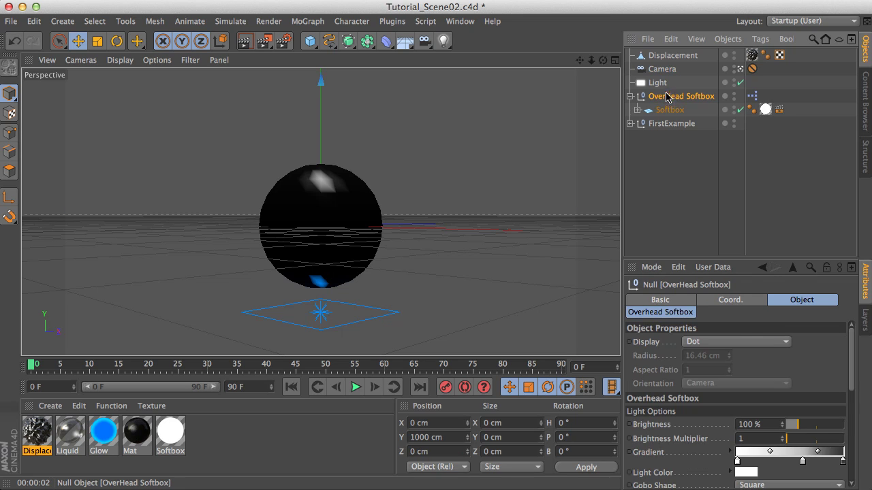
{"action": "left_click", "coordinate": [671, 123]}
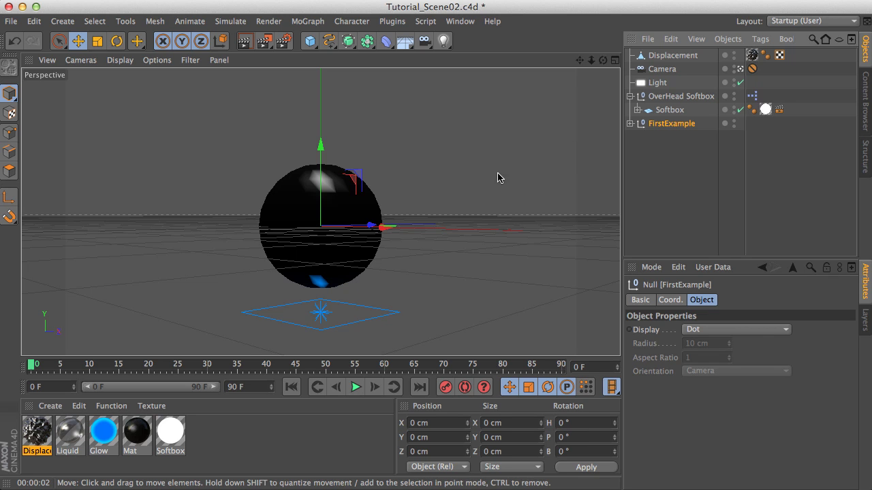
{"action": "mouse_move", "coordinate": [369, 226]}
{"action": "left_mouse_down"}
{"action": "mouse_move", "coordinate": [391, 233]}
{"action": "mouse_move", "coordinate": [385, 229]}
{"action": "left_mouse_up"}
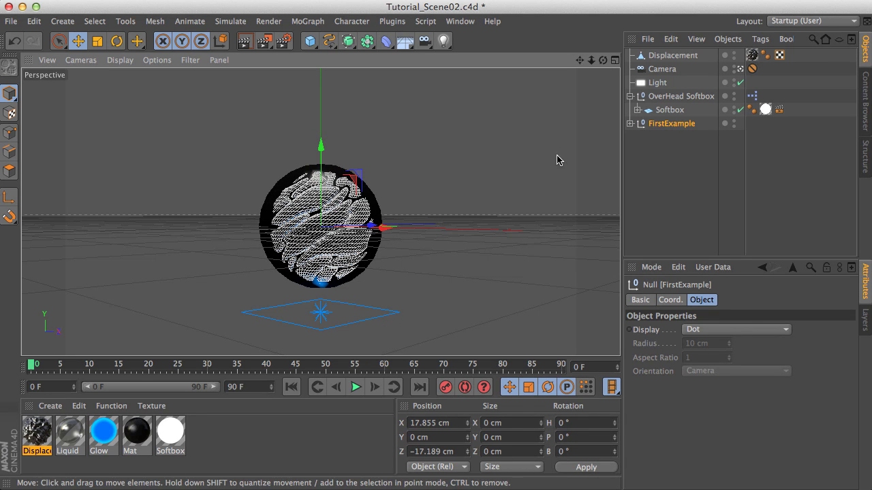
{"action": "left_click", "coordinate": [97, 41]}
{"action": "left_click_drag", "start_coordinate": [144, 138], "coordinate": [112, 145]}
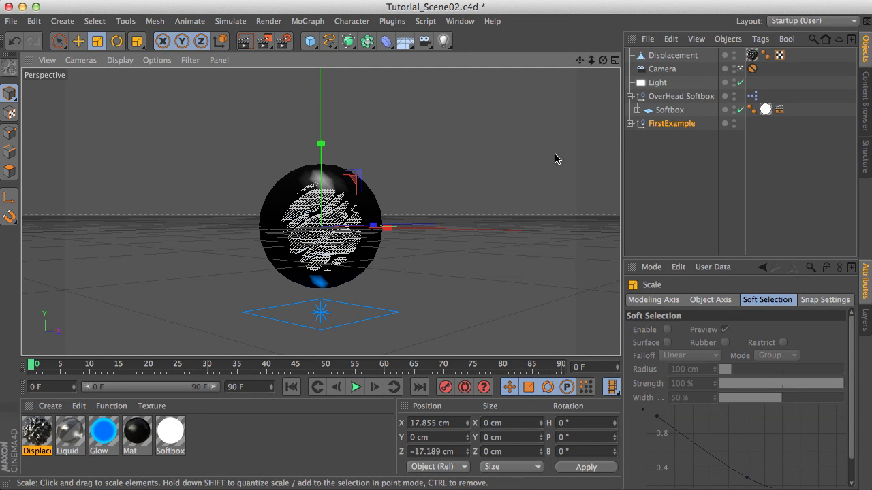
Expand the FirstExample group, enlarge its Glow sphere to a radius of 86.376 cm, and render the view.
{"action": "left_click", "coordinate": [630, 123]}
{"action": "left_click", "coordinate": [664, 137]}
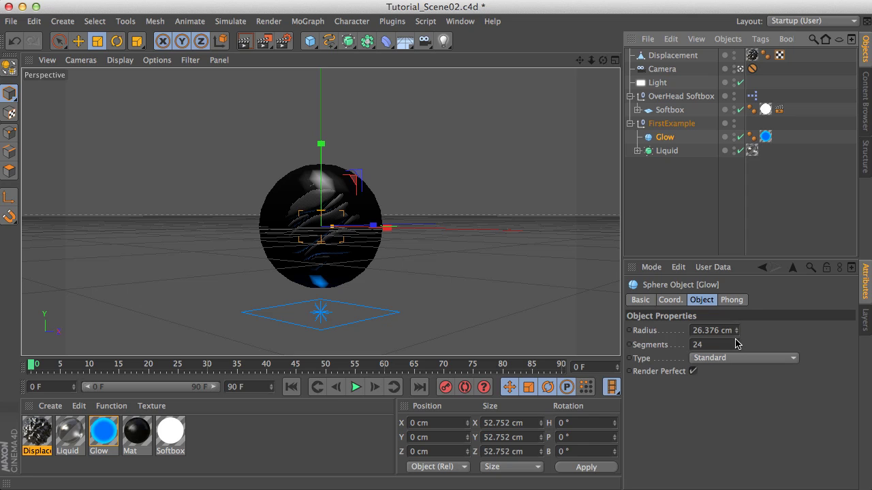
{"action": "mouse_move", "coordinate": [737, 332]}
{"action": "left_mouse_down"}
{"action": "mouse_move", "coordinate": [738, 288]}
{"action": "mouse_move", "coordinate": [739, 334]}
{"action": "left_mouse_up"}
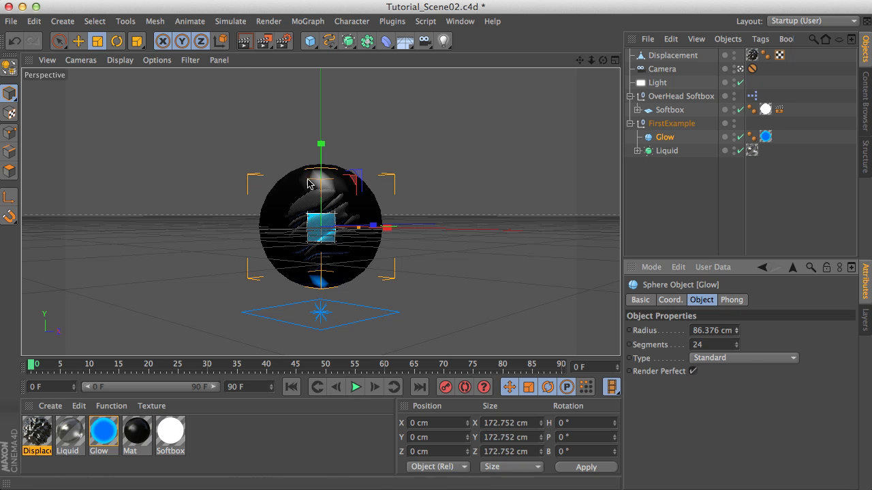
{"action": "key", "text": "ctrl+r"}
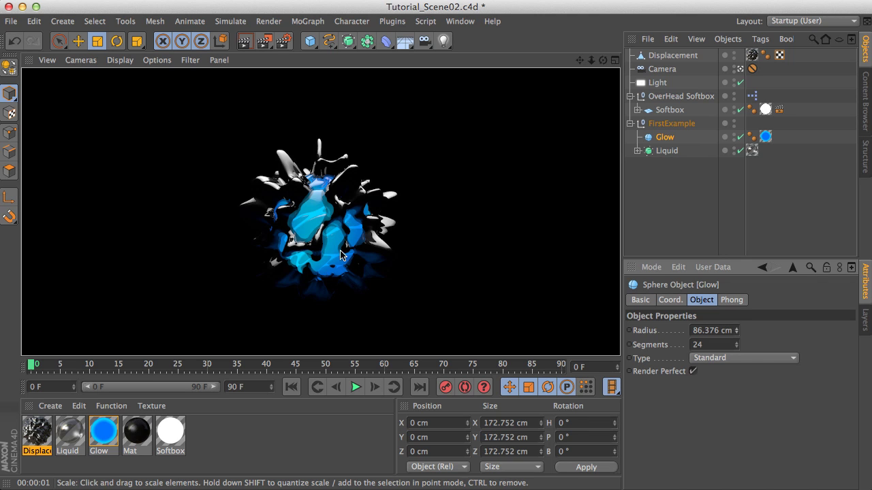
Reduce the Glow sphere's radius to 82.376 cm and render the view to compare the glow.
{"action": "left_click", "coordinate": [666, 137]}
{"action": "left_click", "coordinate": [736, 333]}
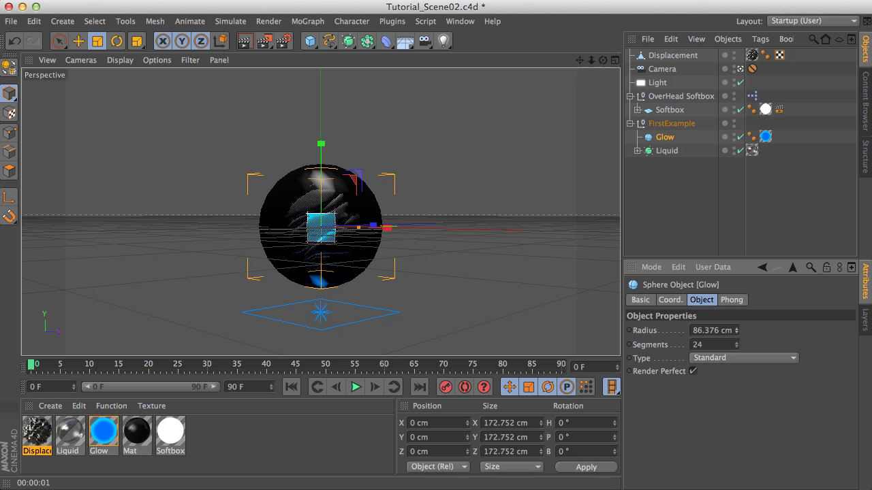
{"action": "left_click", "coordinate": [737, 333]}
{"action": "left_click", "coordinate": [737, 334]}
{"action": "left_click", "coordinate": [736, 333]}
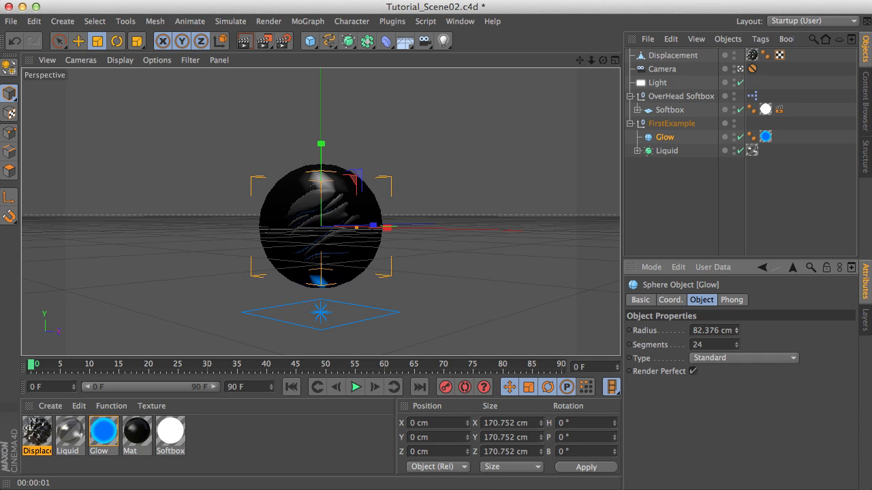
{"action": "left_click", "coordinate": [249, 42]}
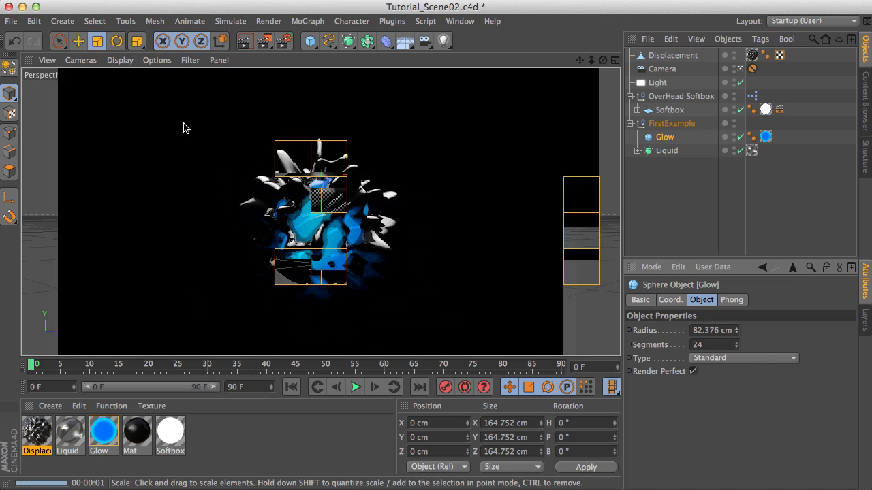
Reduce the Glow sphere's radius to 70.376 cm and render the view.
{"action": "left_click", "coordinate": [740, 333]}
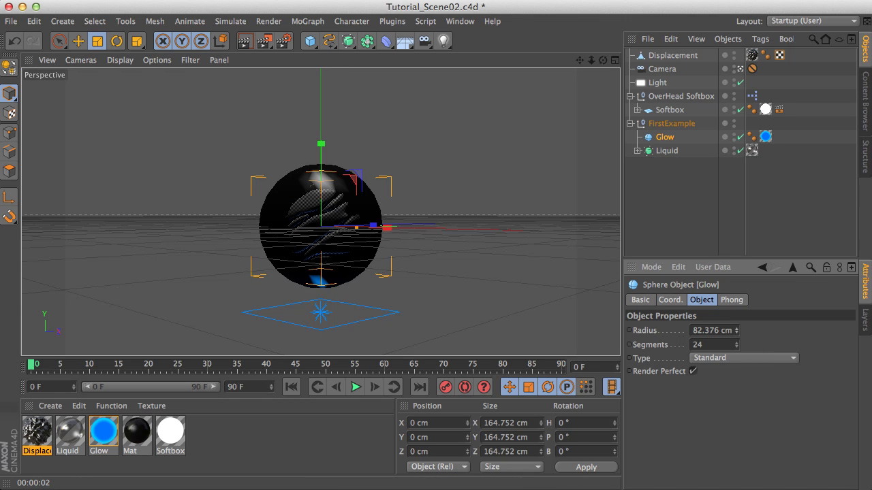
{"action": "left_click_drag", "start_coordinate": [736, 333], "coordinate": [737, 340]}
{"action": "left_click", "coordinate": [248, 43]}
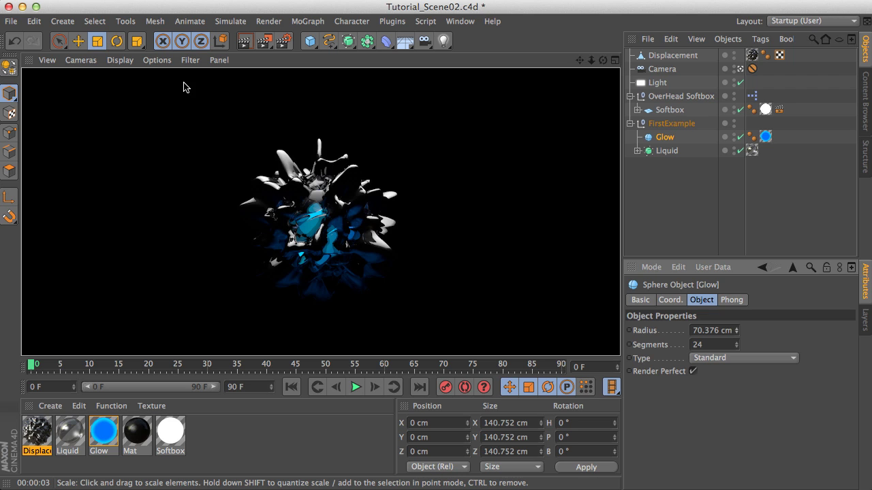
Collapse the FirstExample group and save the scene under its existing file name.
{"action": "left_click", "coordinate": [630, 124]}
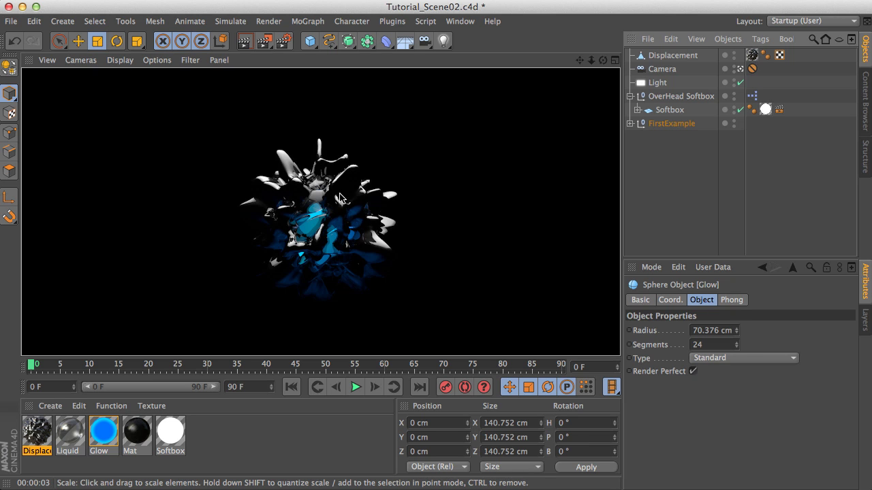
{"action": "left_click", "coordinate": [11, 21]}
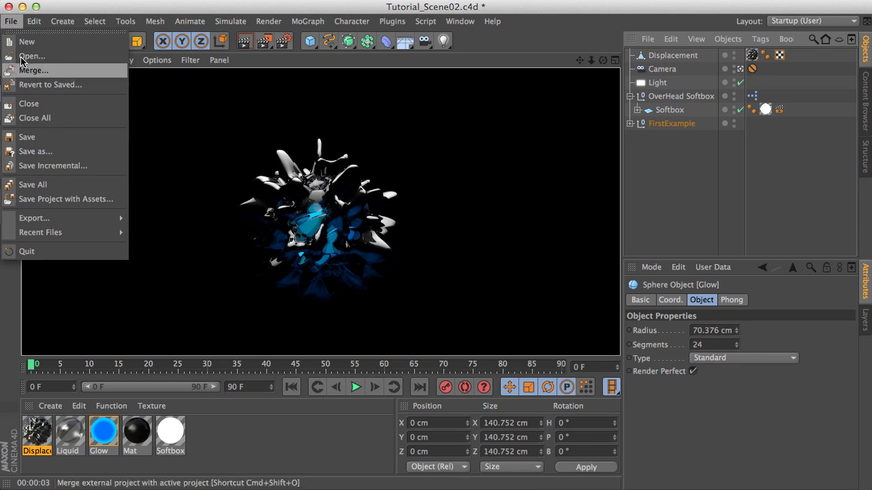
{"action": "left_click", "coordinate": [27, 137]}
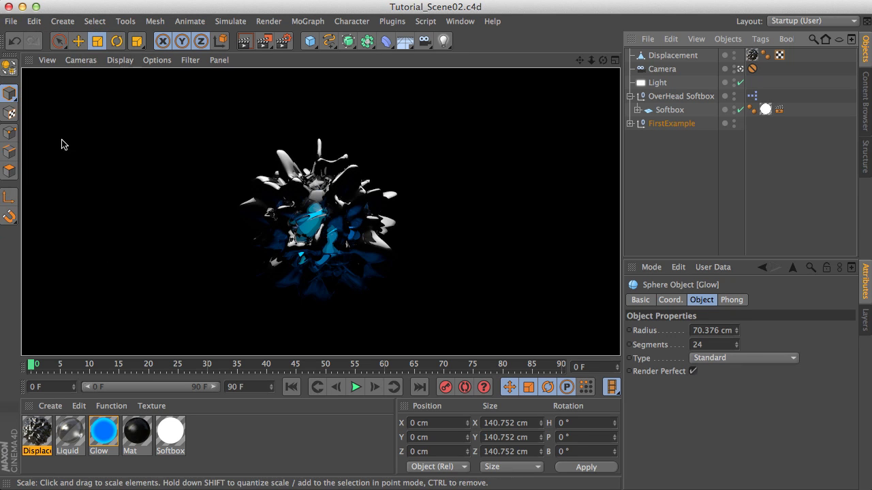
Render the scene to the Picture Viewer, inspect the finished image at 100 %, and close the viewer.
{"action": "left_click", "coordinate": [264, 41]}
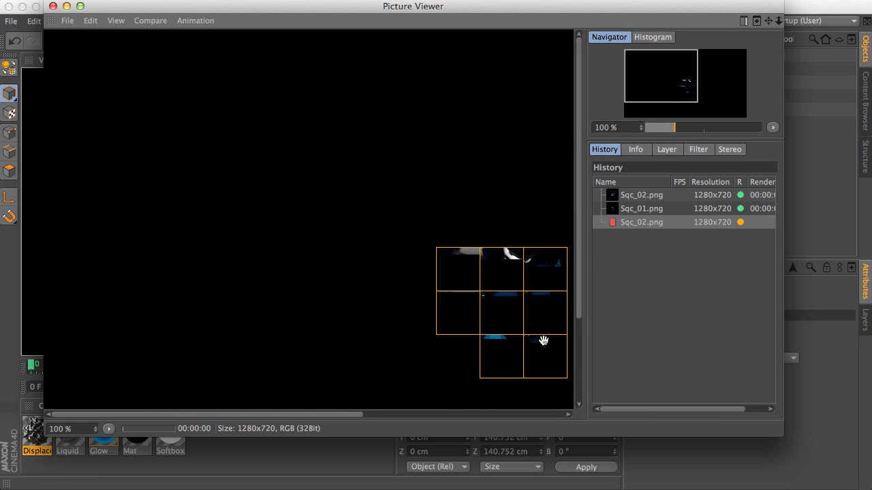
{"action": "left_click_drag", "start_coordinate": [525, 317], "coordinate": [371, 245]}
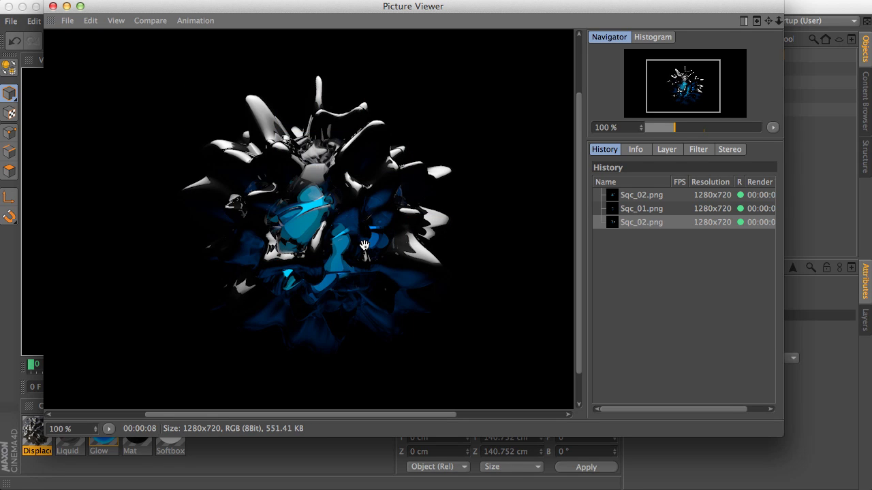
{"action": "left_click_drag", "start_coordinate": [102, 18], "coordinate": [104, 83]}
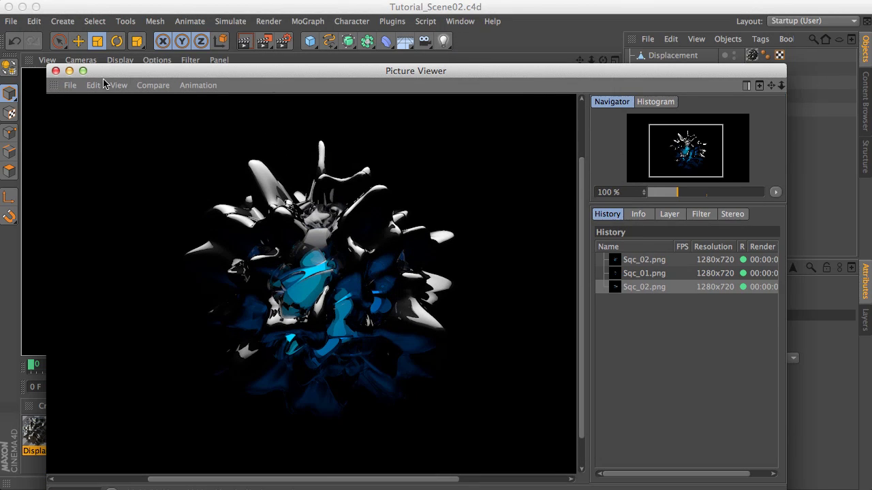
{"action": "left_click", "coordinate": [55, 71]}
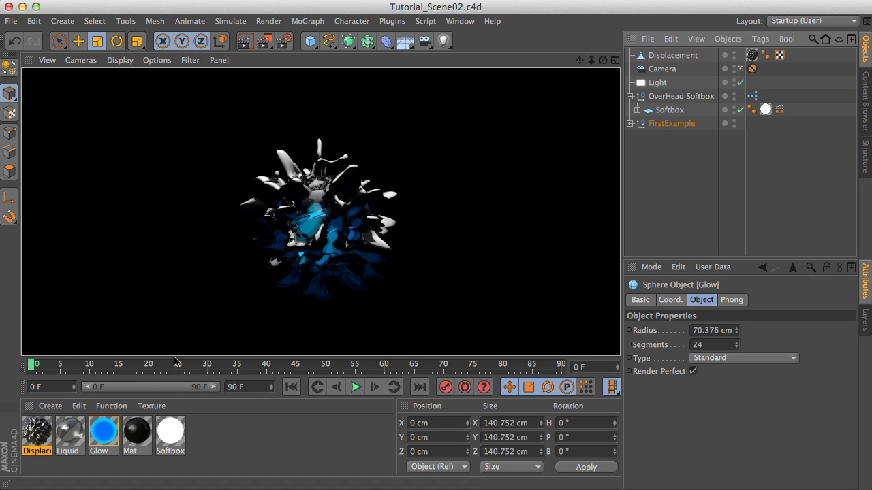
Set the animation speed of the Noise shader in the Displacement material's displacement channel to 0.5.
{"action": "double_click", "coordinate": [38, 429]}
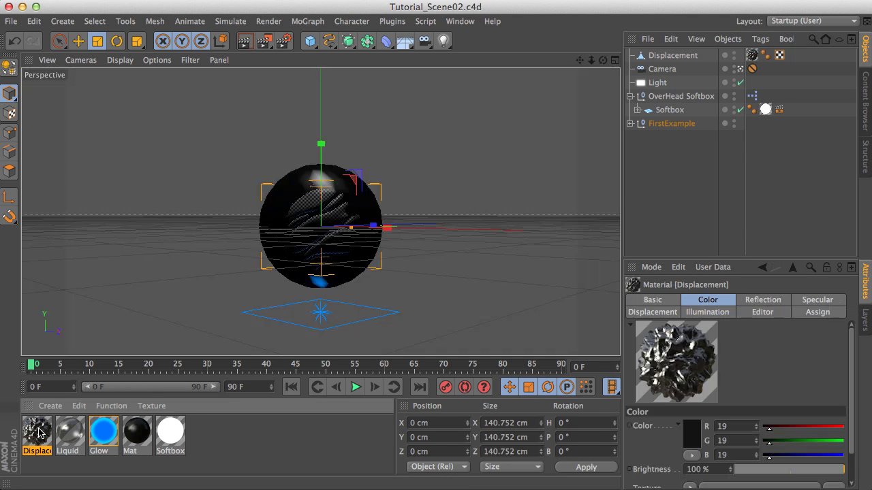
{"action": "left_click_drag", "start_coordinate": [244, 94], "coordinate": [283, 58]}
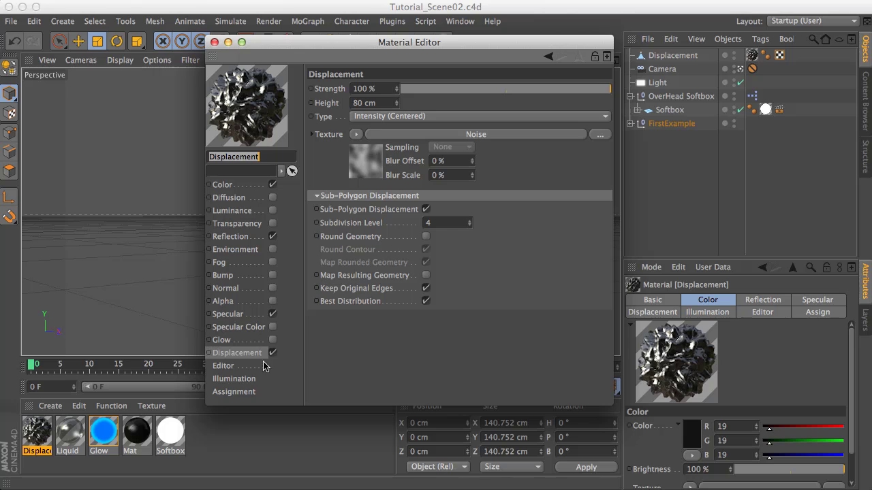
{"action": "left_click", "coordinate": [238, 353]}
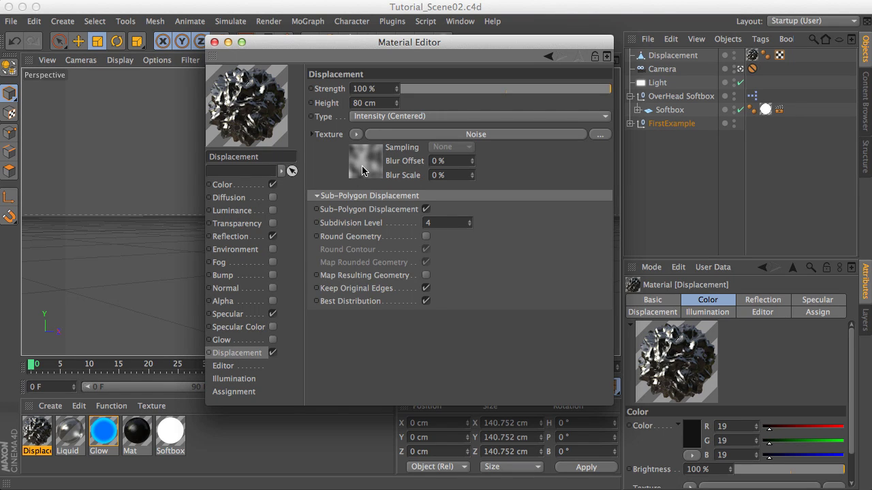
{"action": "left_click", "coordinate": [364, 164]}
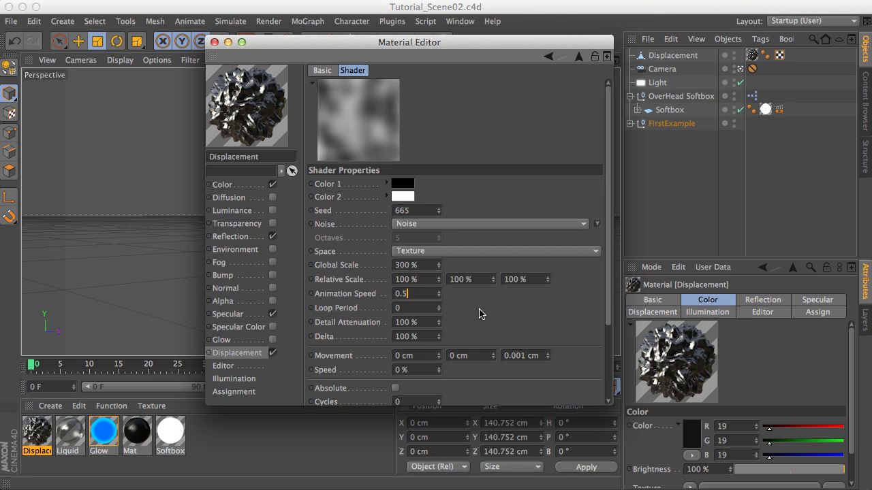
{"action": "type", "text": "0.5"}
{"action": "key", "text": "Return"}
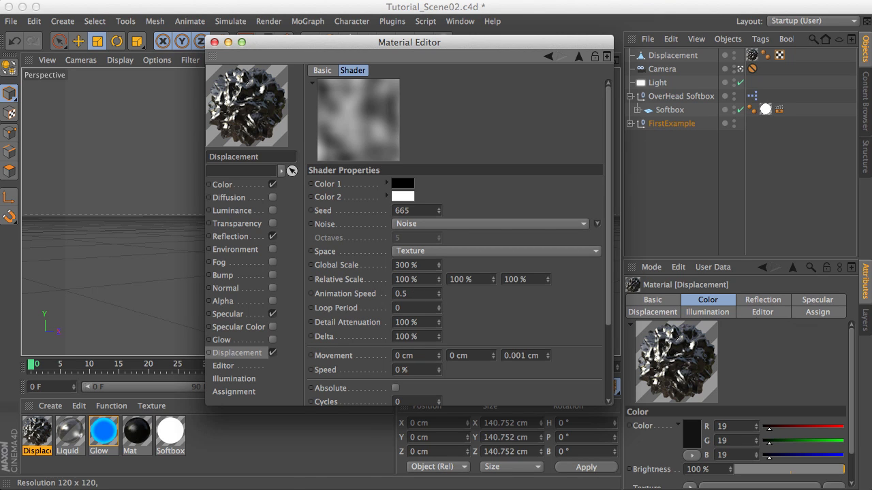
Enlarge the Displacement material preview to Huge, play and stop its animation to check the noise movement, and close the material editor.
{"action": "right_click", "coordinate": [258, 127]}
{"action": "left_click", "coordinate": [273, 147]}
{"action": "right_click", "coordinate": [257, 127]}
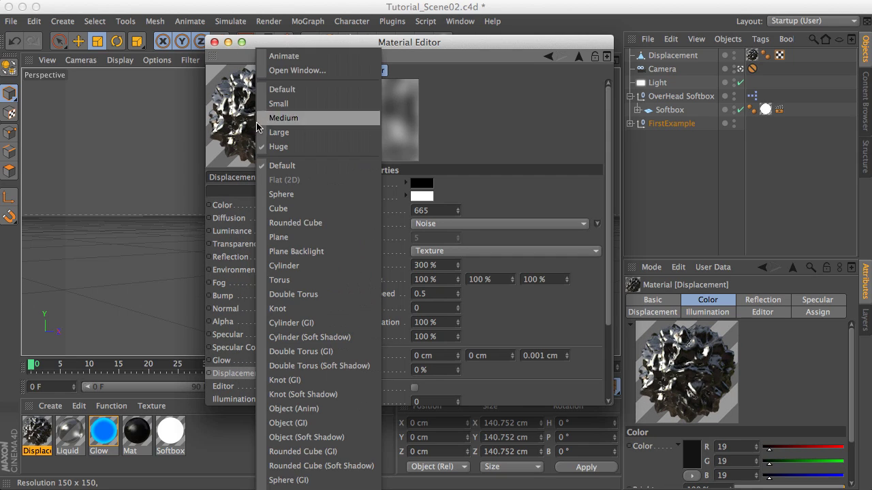
{"action": "left_click", "coordinate": [283, 56]}
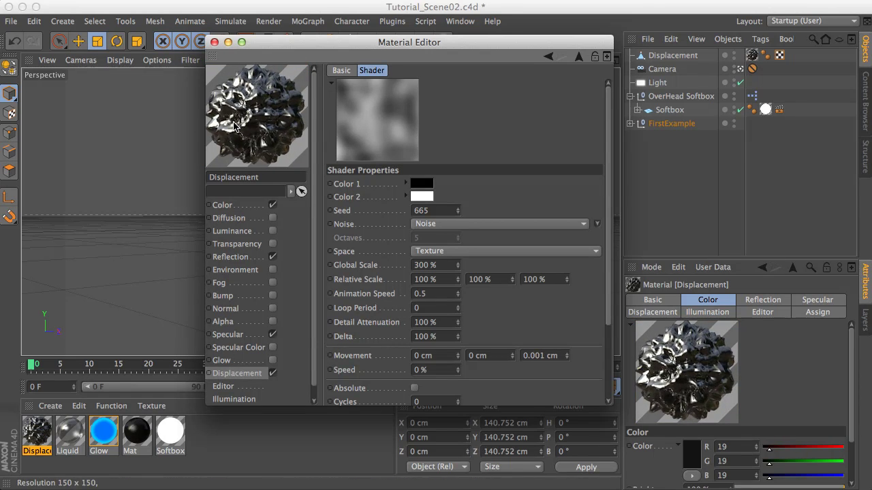
{"action": "right_click", "coordinate": [255, 123]}
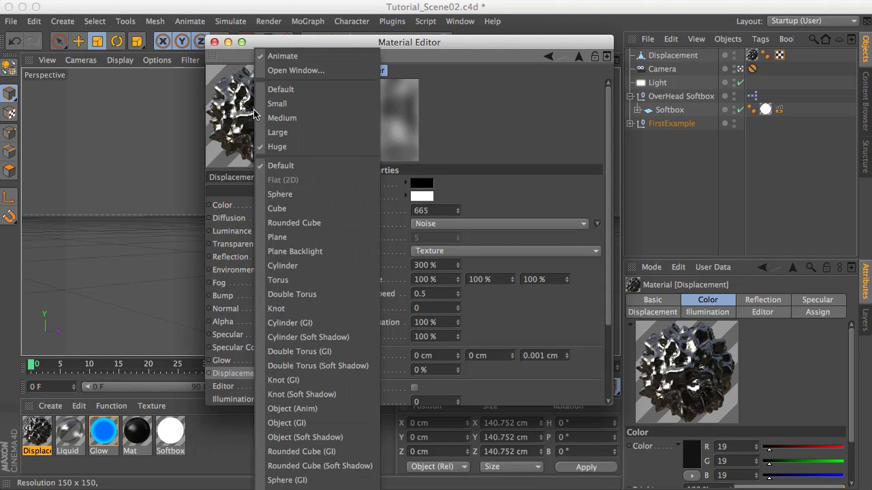
{"action": "left_click", "coordinate": [277, 61]}
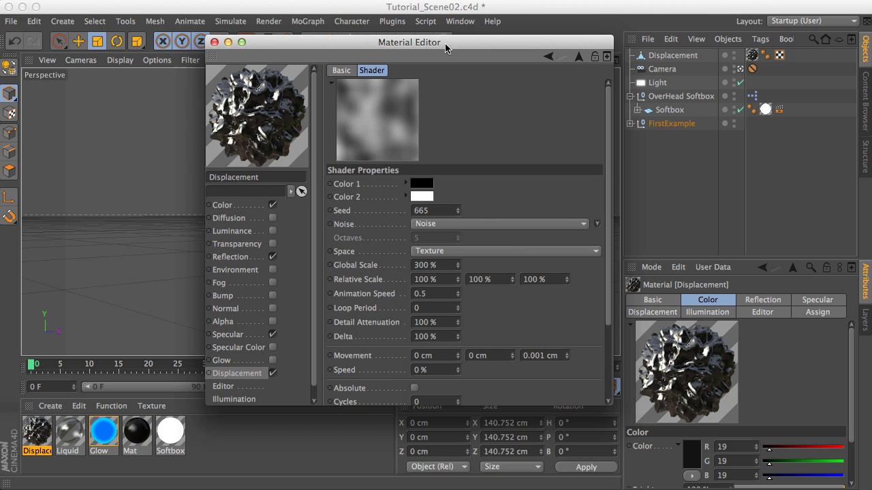
{"action": "left_click_drag", "start_coordinate": [450, 42], "coordinate": [393, 42]}
{"action": "left_click", "coordinate": [157, 42]}
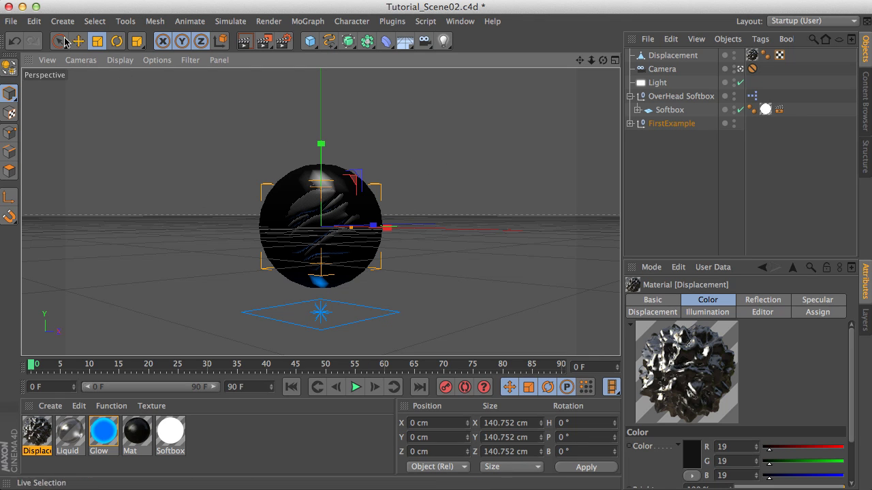
Open the Tutorial_Scene01.c4d scene and add a new sphere primitive to it.
{"action": "left_click", "coordinate": [11, 21]}
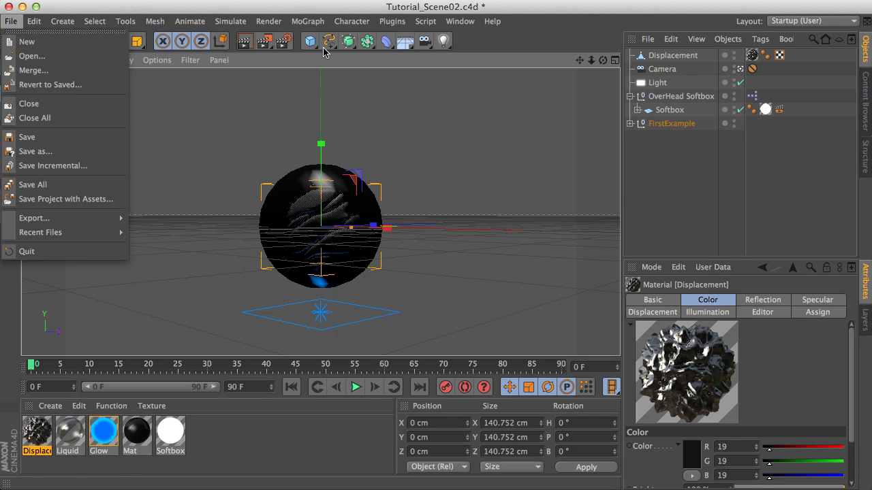
{"action": "left_click", "coordinate": [30, 56]}
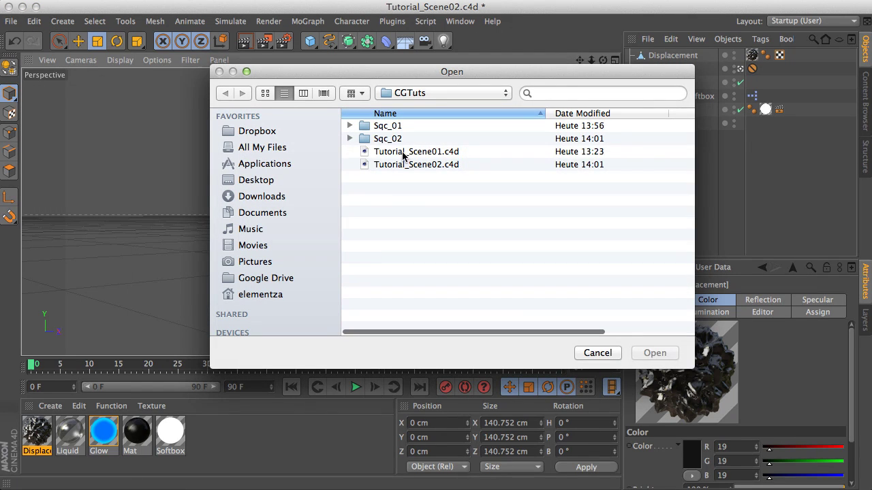
{"action": "left_click", "coordinate": [403, 152]}
{"action": "left_click", "coordinate": [650, 352]}
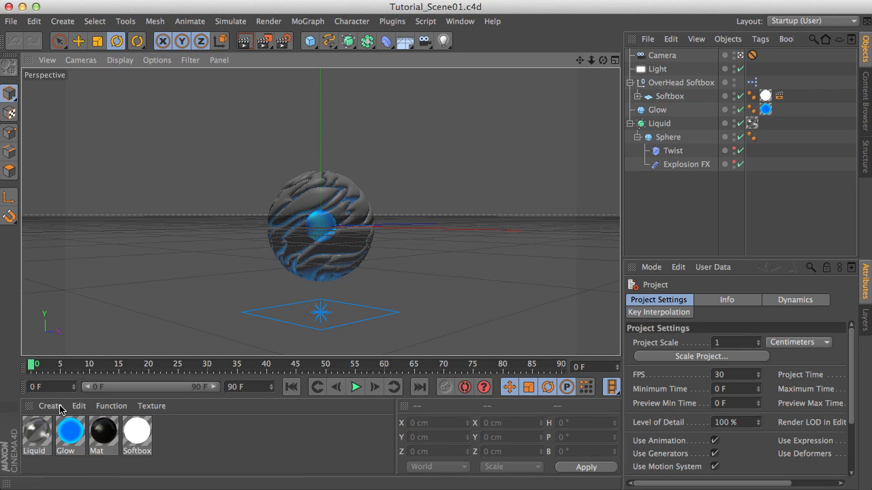
{"action": "left_click", "coordinate": [310, 41]}
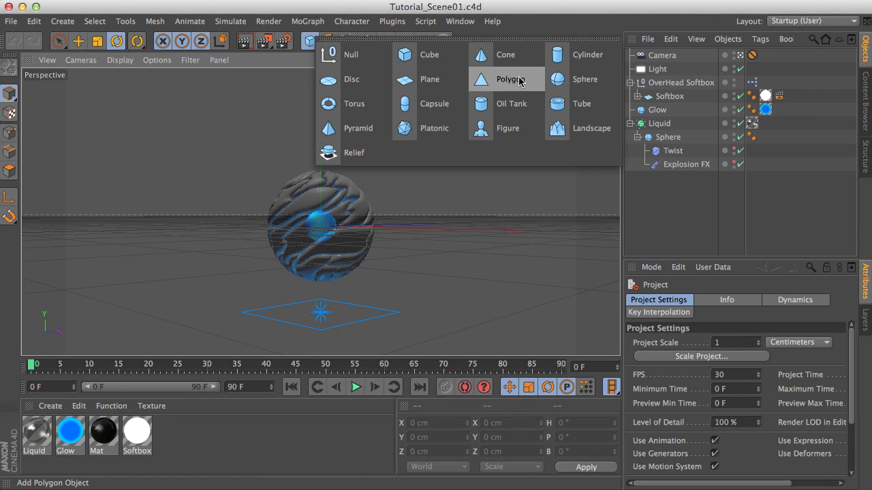
{"action": "left_click", "coordinate": [572, 81]}
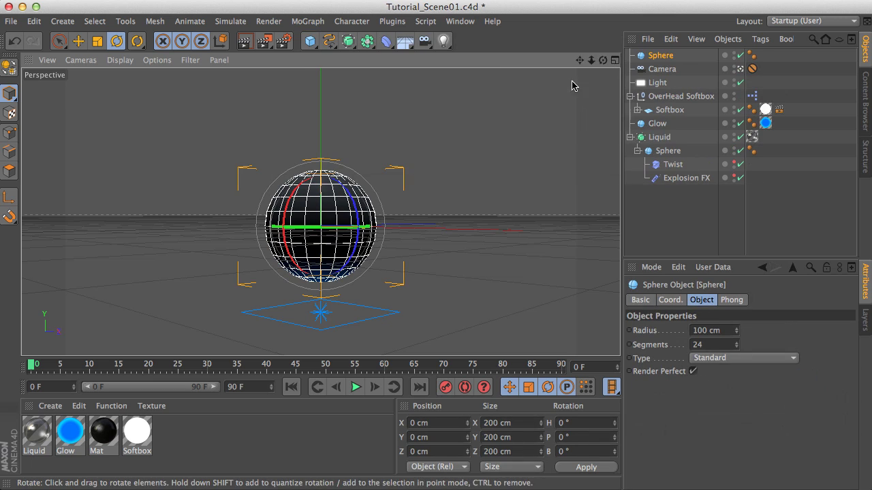
In the render settings' save path, create a new output folder named Sqc_03 inside CGTuts.
{"action": "left_click", "coordinate": [272, 25]}
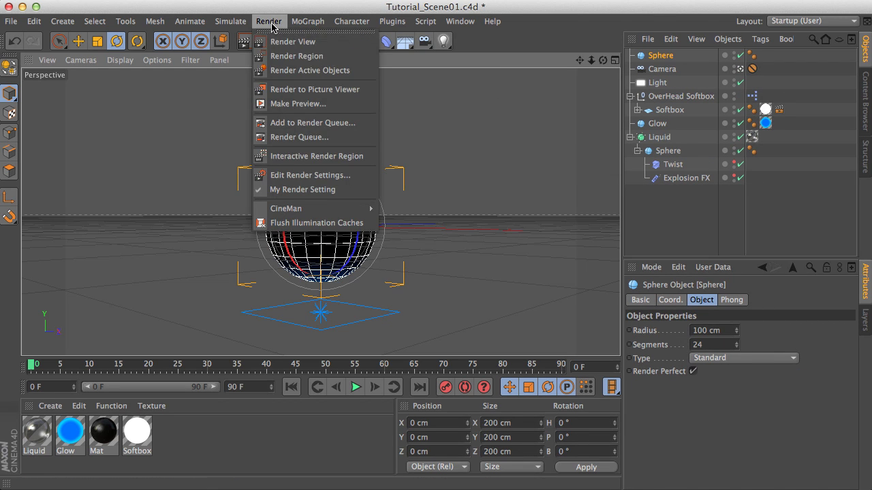
{"action": "left_click", "coordinate": [290, 176]}
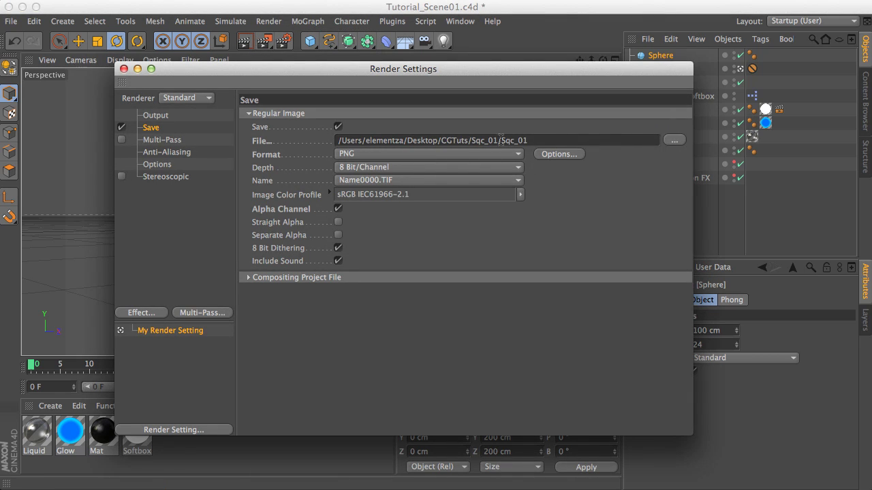
{"action": "left_click", "coordinate": [671, 141]}
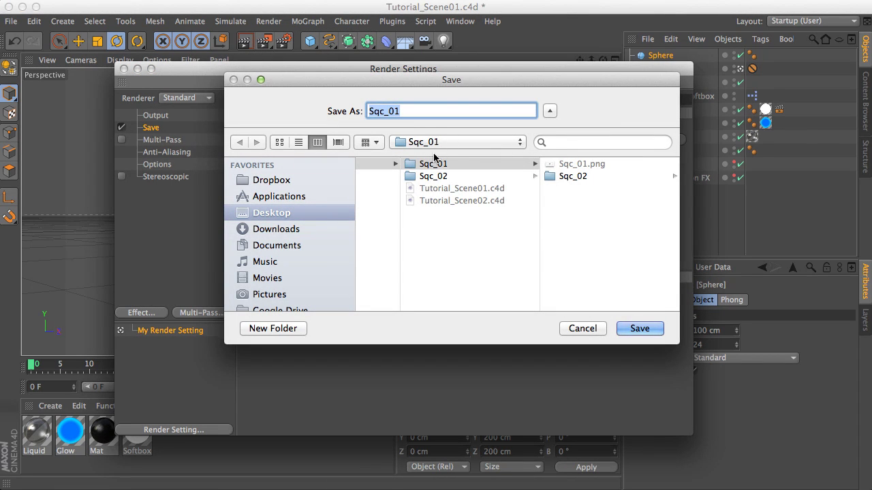
{"action": "left_click", "coordinate": [361, 166]}
{"action": "left_click", "coordinate": [293, 330]}
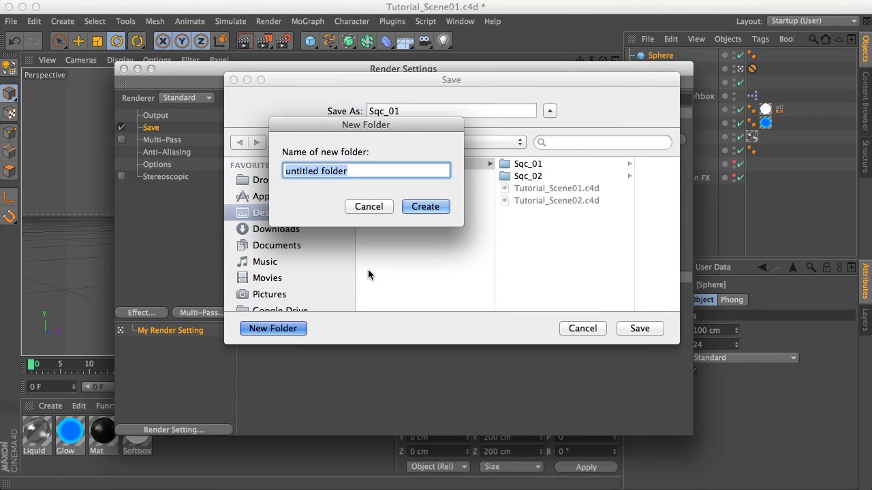
{"action": "type", "text": "Sqc_03"}
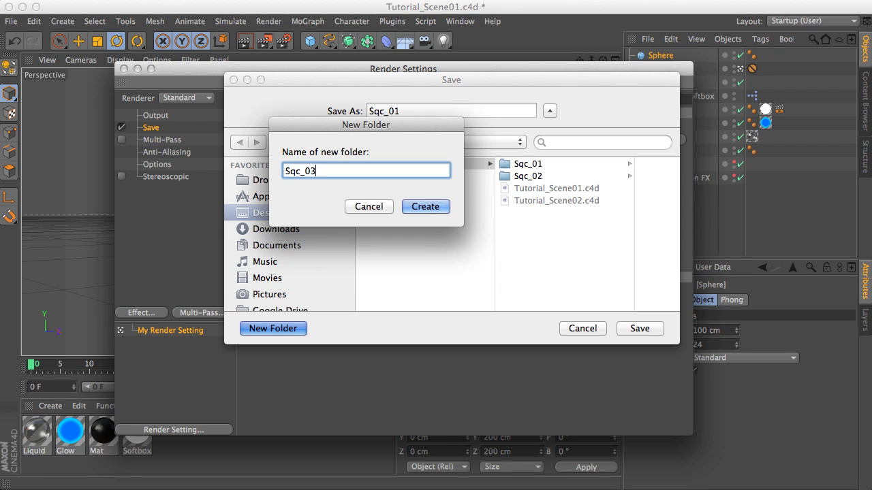
{"action": "key", "text": "Return"}
Name the render output file Sqc_03 in the new folder and close the render settings.
{"action": "left_click", "coordinate": [419, 112]}
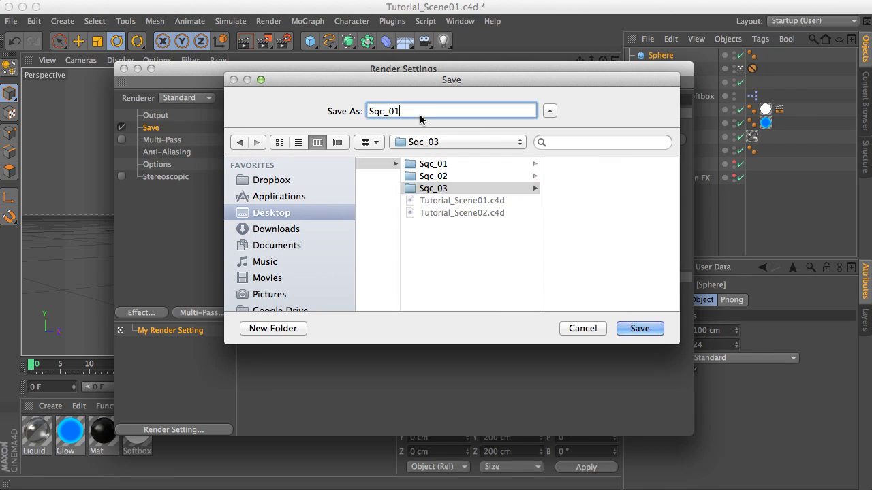
{"action": "key", "text": "BackSpace"}
{"action": "type", "text": "3"}
{"action": "key", "text": "Return"}
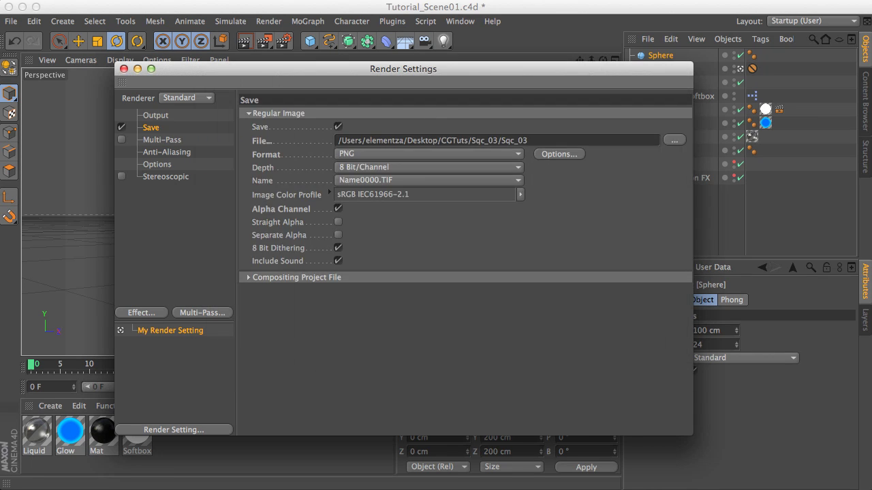
{"action": "left_click", "coordinate": [123, 69]}
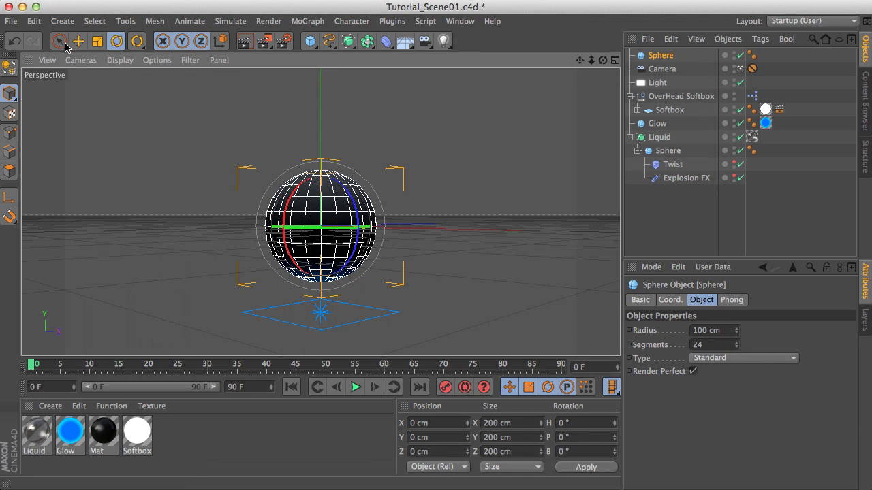
Save the scene as a new file named Tutorial_Scene03.c4d in the CGTuts folder.
{"action": "left_click", "coordinate": [12, 21]}
{"action": "left_click", "coordinate": [30, 152]}
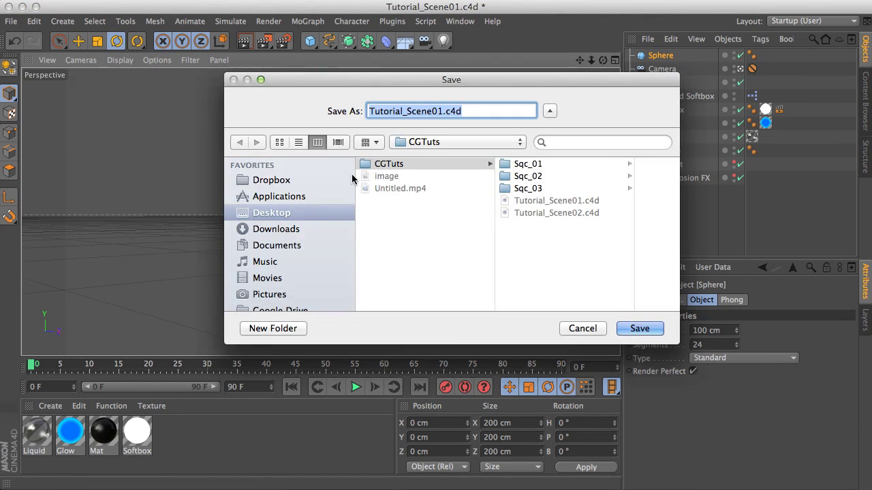
{"action": "left_click", "coordinate": [555, 212]}
{"action": "left_click", "coordinate": [447, 111]}
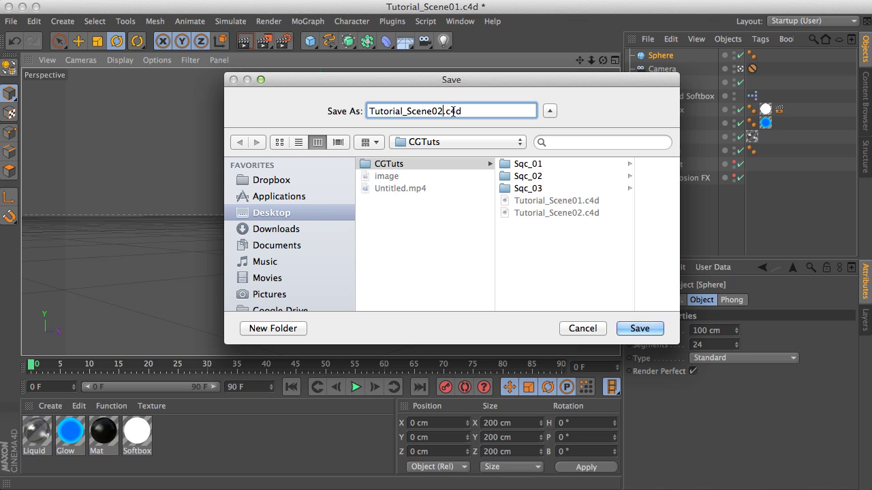
{"action": "key", "text": "BackSpace"}
{"action": "type", "text": "3"}
{"action": "key", "text": "Return"}
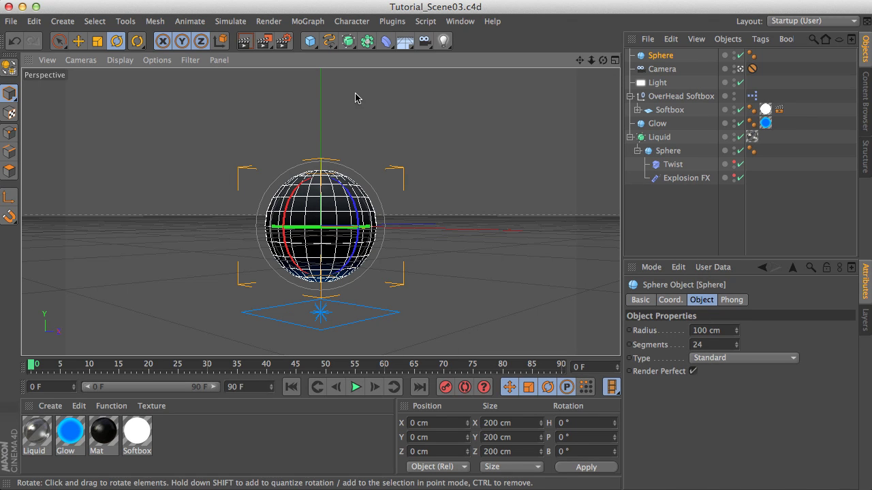
Rename the new top-level sphere to Displacement.
{"action": "double_click", "coordinate": [660, 56]}
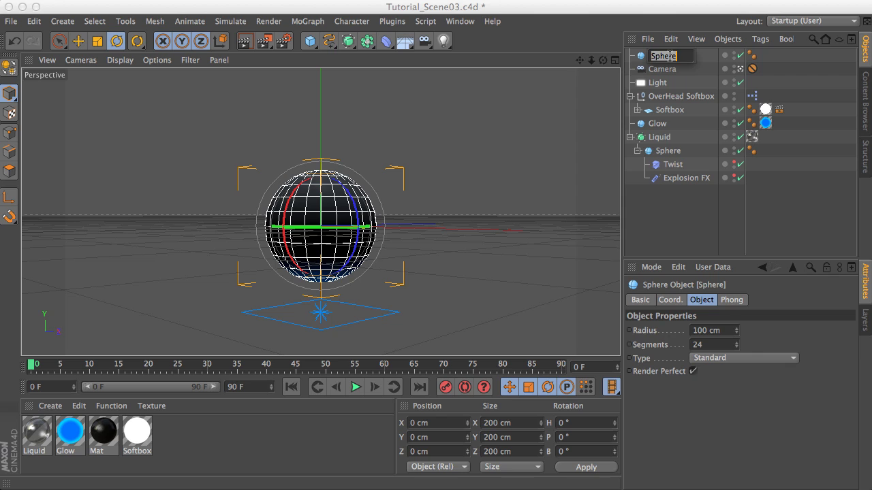
{"action": "type", "text": "Displacement"}
{"action": "key", "text": "Return"}
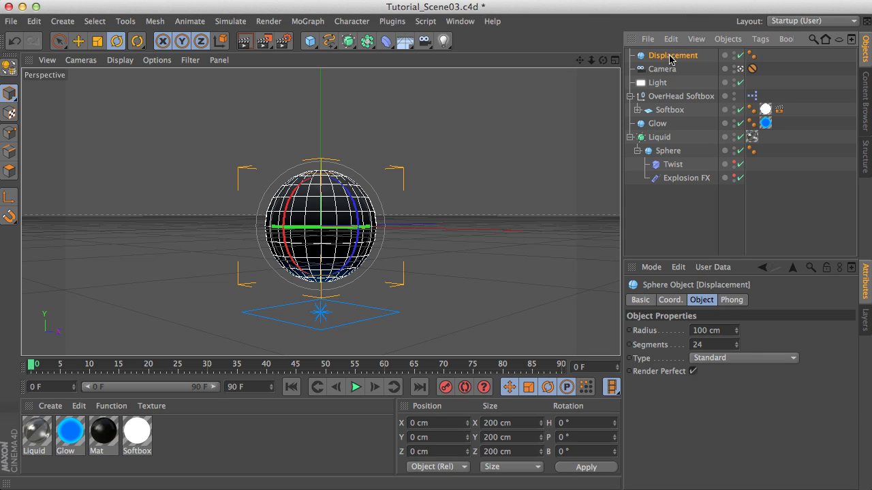
Convert the Displacement sphere to an editable polygon object and add a MoGraph Random effector.
{"action": "left_click", "coordinate": [11, 71]}
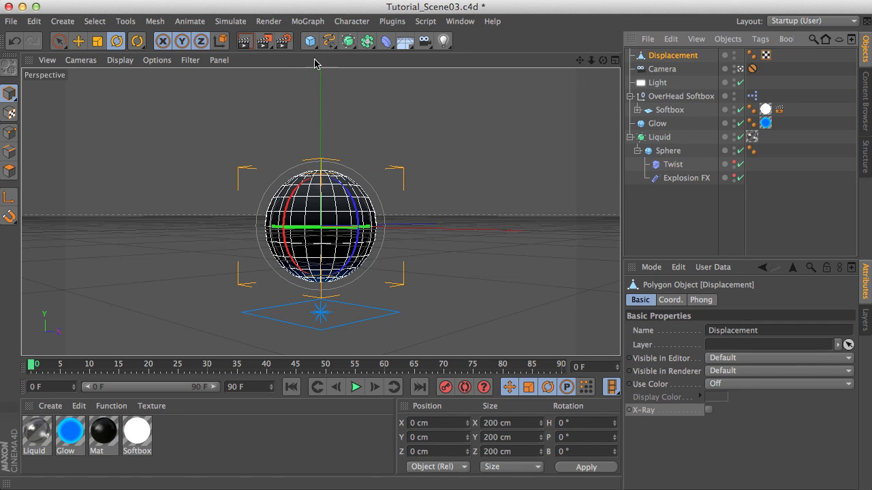
{"action": "mouse_move", "coordinate": [313, 44]}
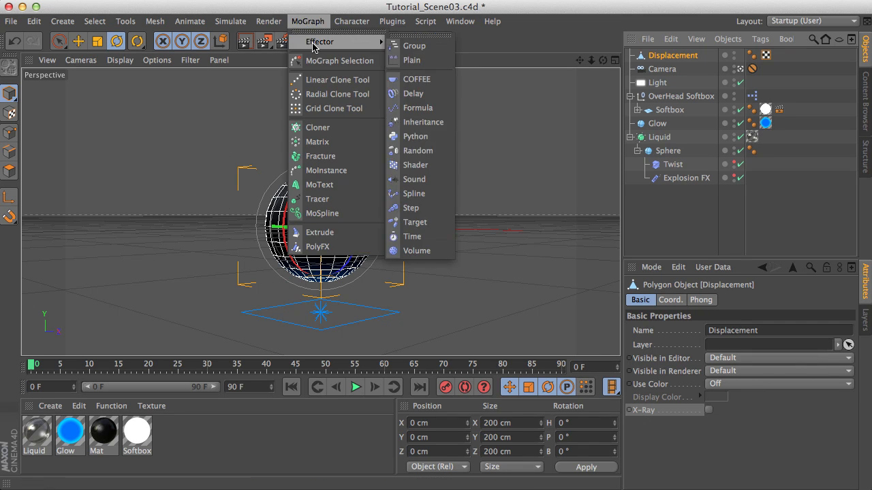
{"action": "left_click", "coordinate": [409, 150]}
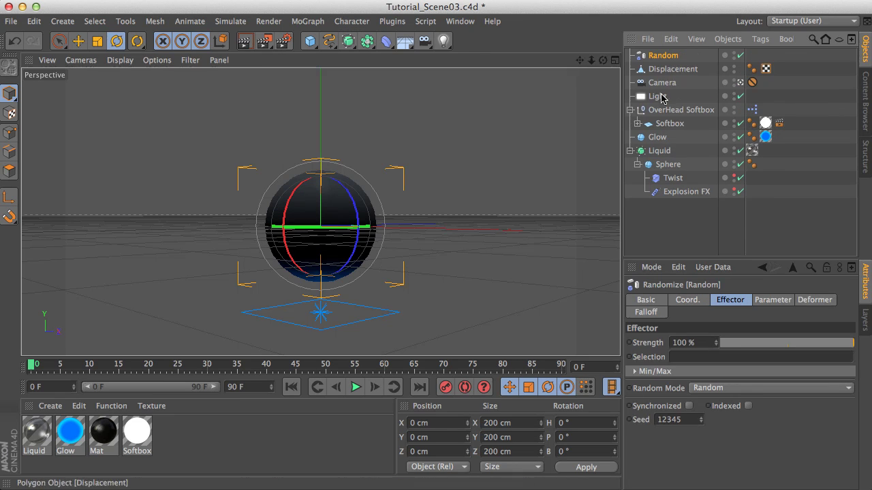
Nest the Random effector under the Displacement object and set its deformation to Point.
{"action": "left_click_drag", "start_coordinate": [664, 57], "coordinate": [674, 70]}
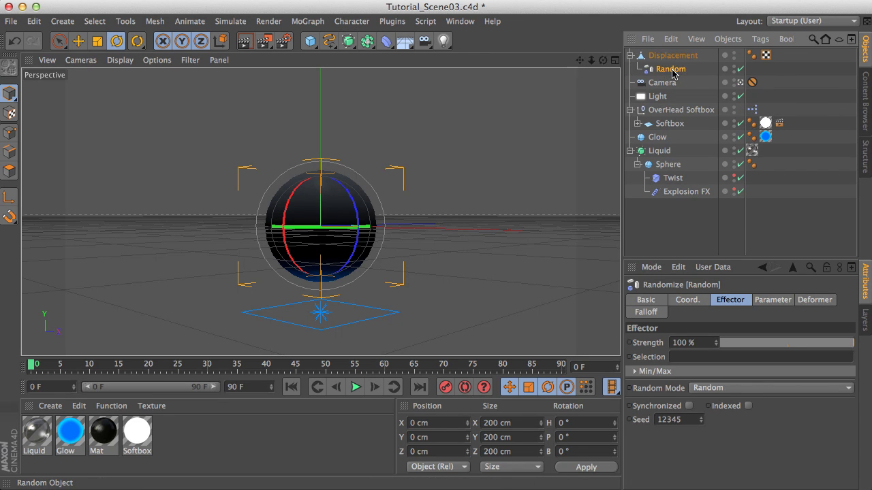
{"action": "left_click", "coordinate": [671, 57]}
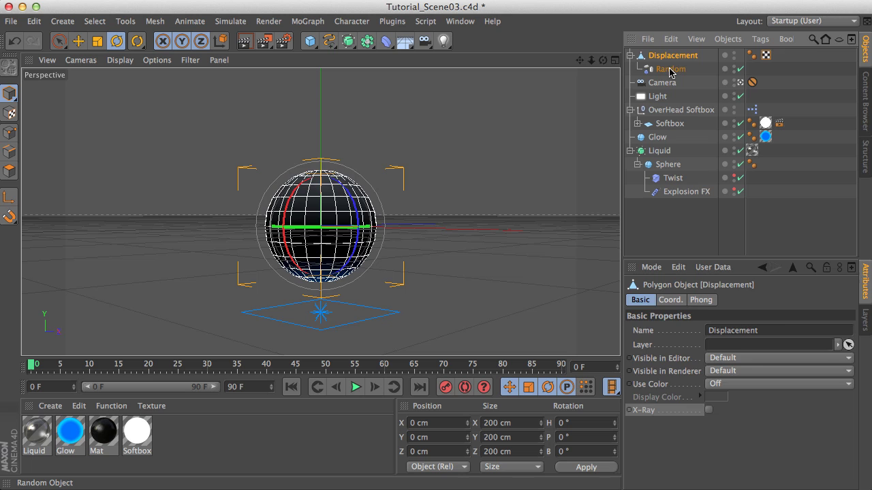
{"action": "left_click", "coordinate": [670, 70]}
{"action": "left_click", "coordinate": [773, 300]}
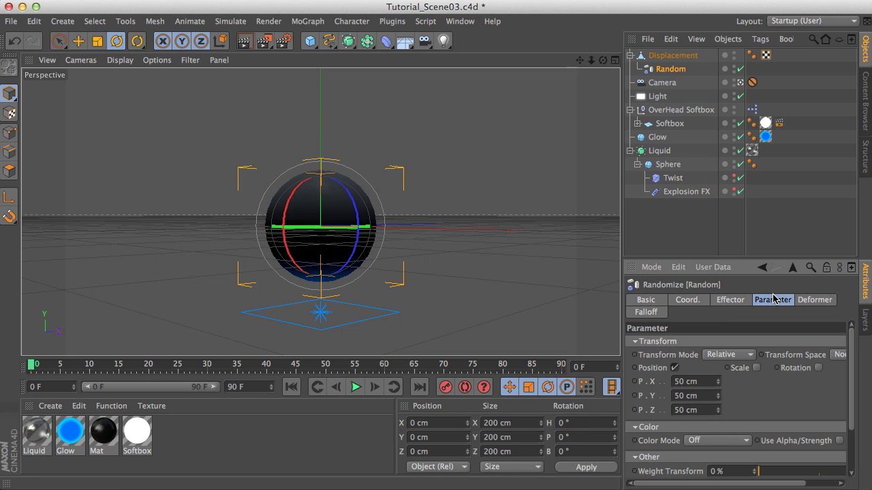
{"action": "left_click", "coordinate": [804, 302]}
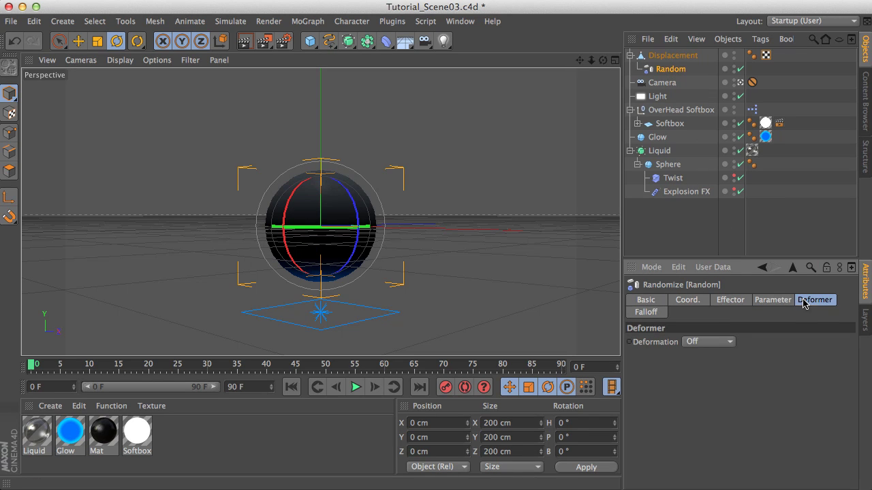
{"action": "left_click", "coordinate": [731, 343]}
{"action": "left_click", "coordinate": [720, 384]}
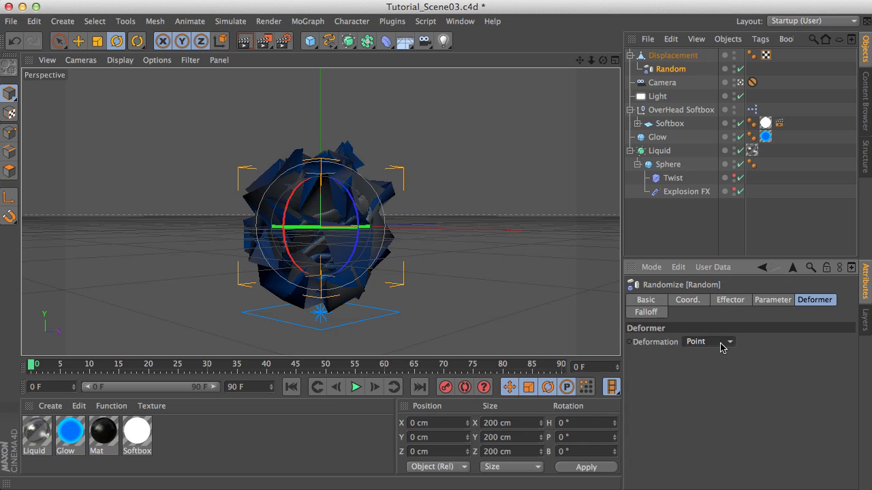
Try the Noise random mode on the Random effector, play the animation to preview it, and return the mode to Random.
{"action": "left_click", "coordinate": [730, 300]}
{"action": "left_click", "coordinate": [712, 387]}
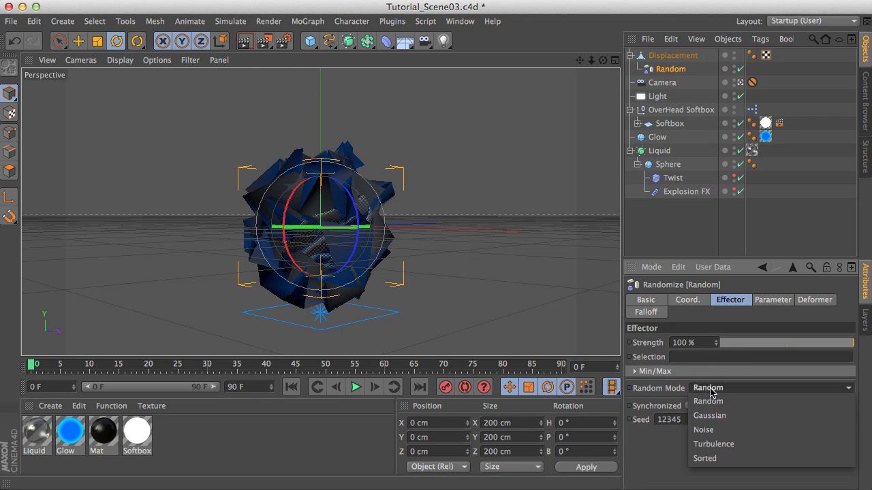
{"action": "left_click", "coordinate": [712, 420]}
{"action": "left_click", "coordinate": [356, 387]}
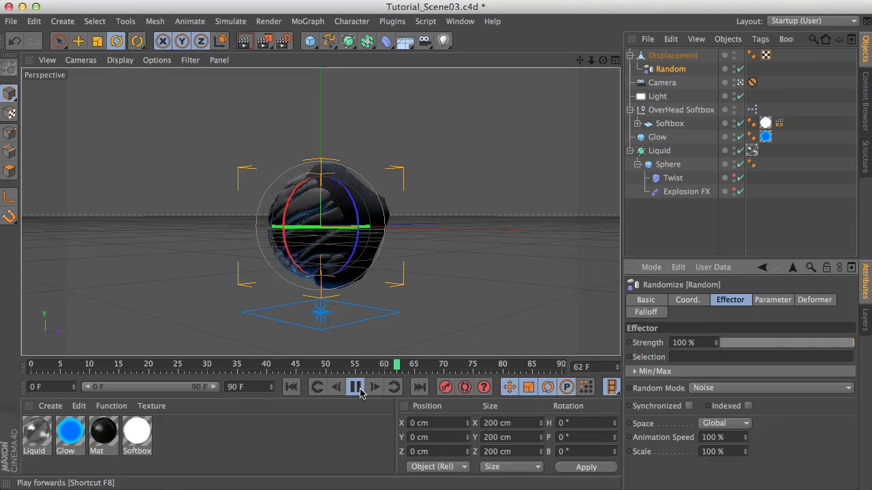
{"action": "left_click", "coordinate": [356, 387]}
{"action": "left_click", "coordinate": [291, 387]}
{"action": "left_click", "coordinate": [712, 387]}
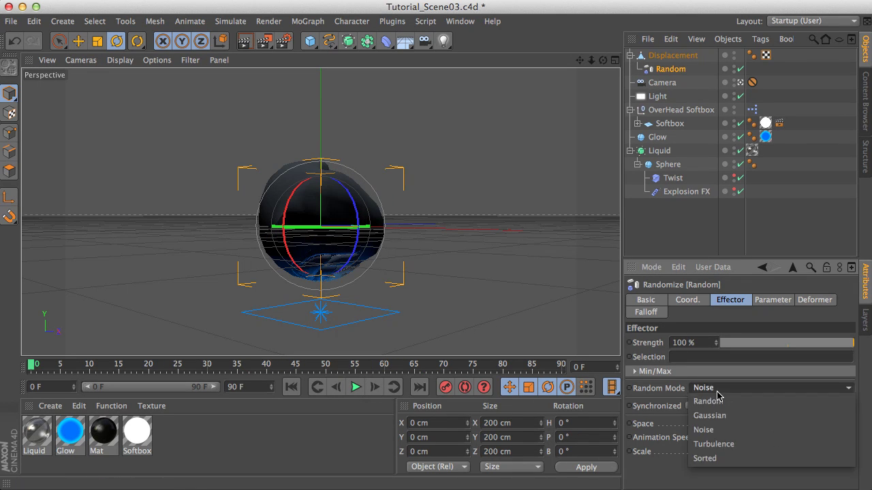
{"action": "left_click", "coordinate": [712, 388]}
{"action": "left_click", "coordinate": [712, 388]}
{"action": "left_click", "coordinate": [710, 404]}
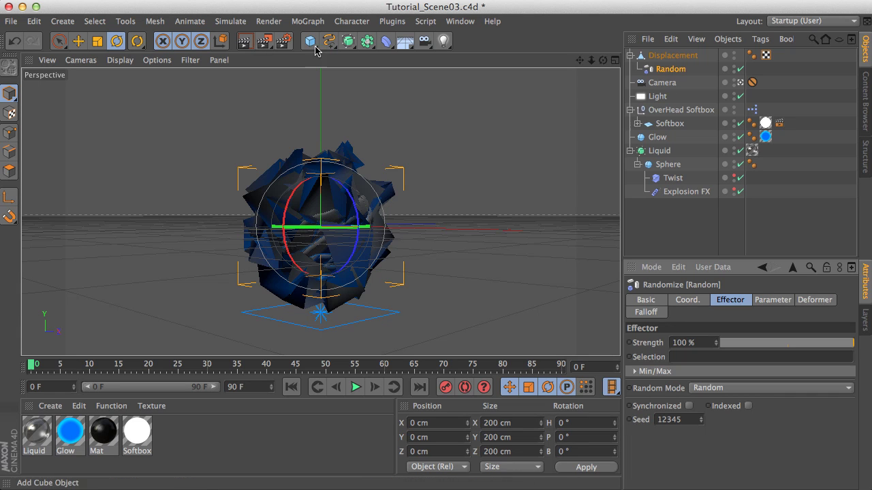
Add a HyperNURBS object, place the Displacement object inside it, and render a preview in the viewport.
{"action": "left_click", "coordinate": [348, 41]}
{"action": "left_click_drag", "start_coordinate": [660, 75], "coordinate": [669, 55]}
{"action": "left_click", "coordinate": [670, 56]}
{"action": "left_click", "coordinate": [273, 43]}
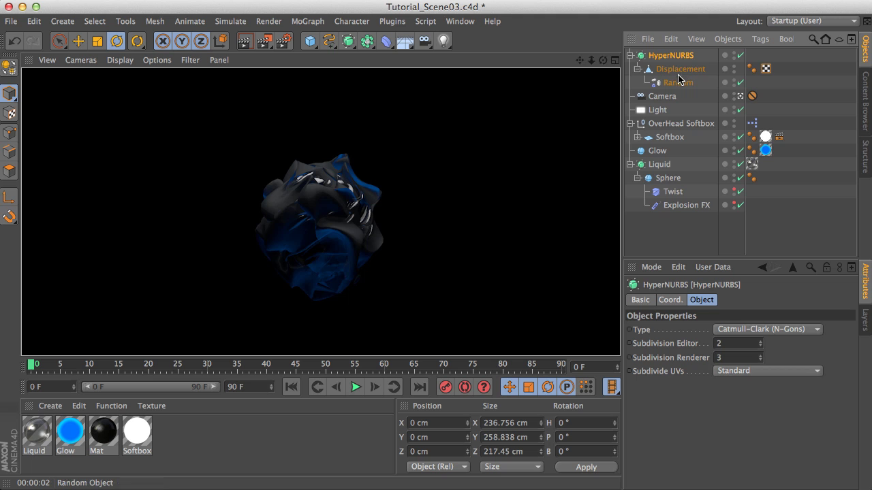
Set the Random effector's strength to 57% and scale the Displacement object to about 220 cm, previewing the result with a viewport render.
{"action": "left_click", "coordinate": [676, 82]}
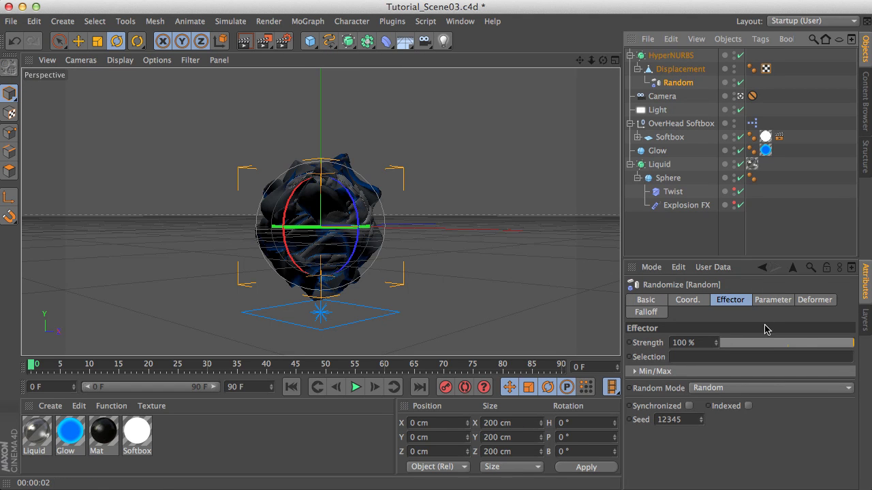
{"action": "left_click_drag", "start_coordinate": [823, 350], "coordinate": [799, 351]}
{"action": "left_click", "coordinate": [680, 68]}
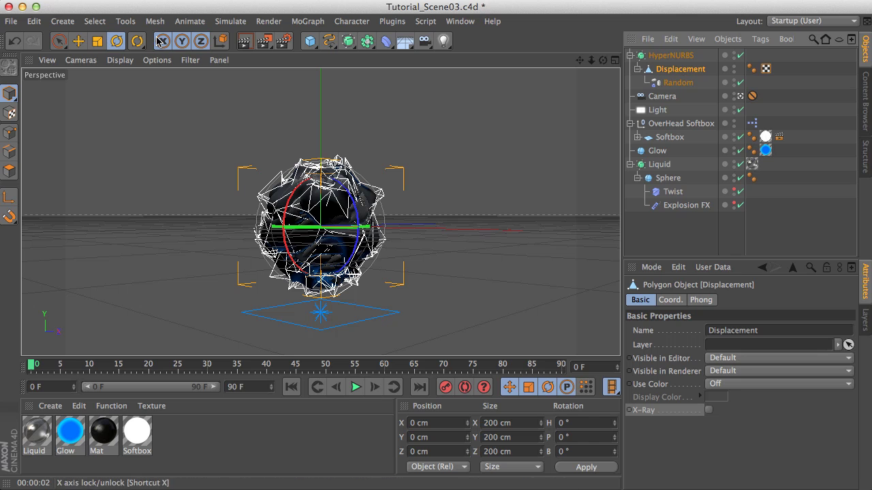
{"action": "left_click", "coordinate": [93, 45]}
{"action": "left_click_drag", "start_coordinate": [116, 98], "coordinate": [187, 98]}
{"action": "left_click", "coordinate": [245, 41]}
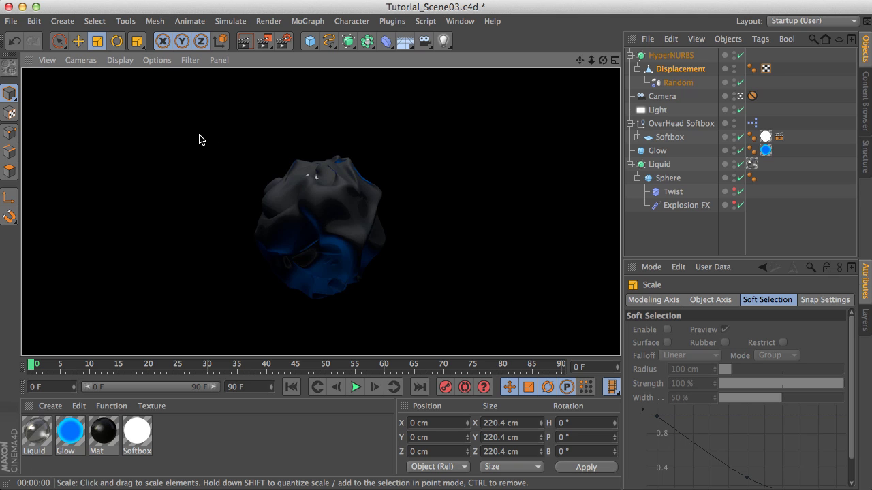
Change the Random effector's deformation type to Polygon.
{"action": "left_click", "coordinate": [676, 83]}
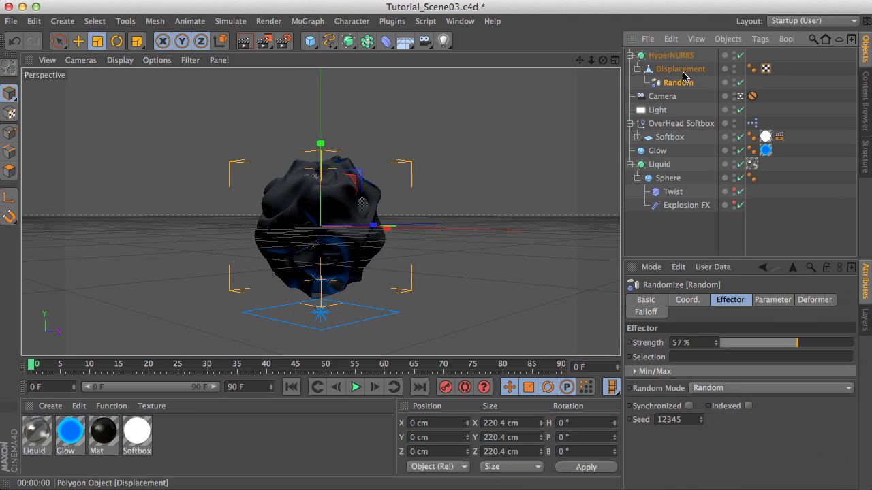
{"action": "left_click", "coordinate": [777, 301]}
{"action": "left_click", "coordinate": [814, 301]}
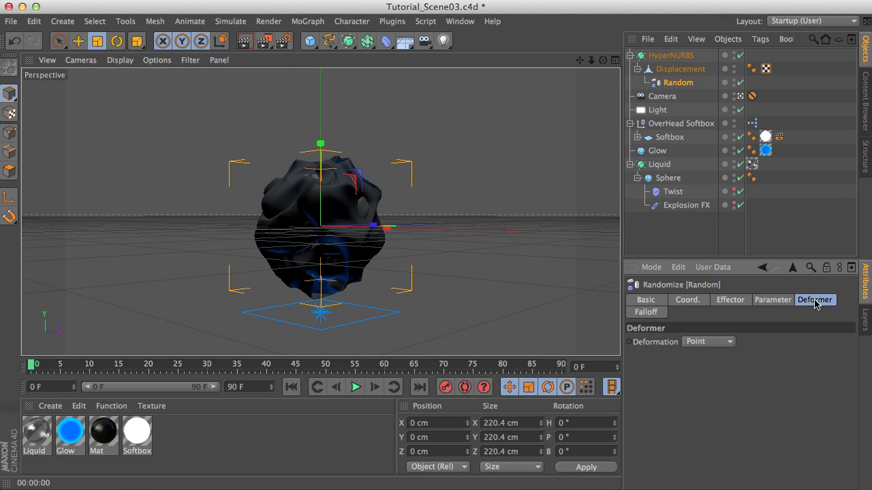
{"action": "left_click", "coordinate": [720, 342]}
{"action": "left_click", "coordinate": [712, 399]}
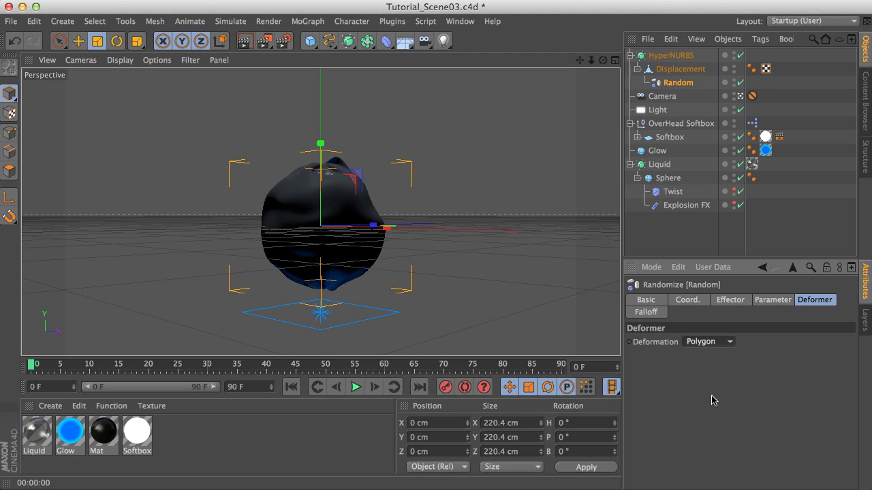
Raise the Random effector's strength to 100% and render a preview in the viewport.
{"action": "left_click", "coordinate": [672, 70]}
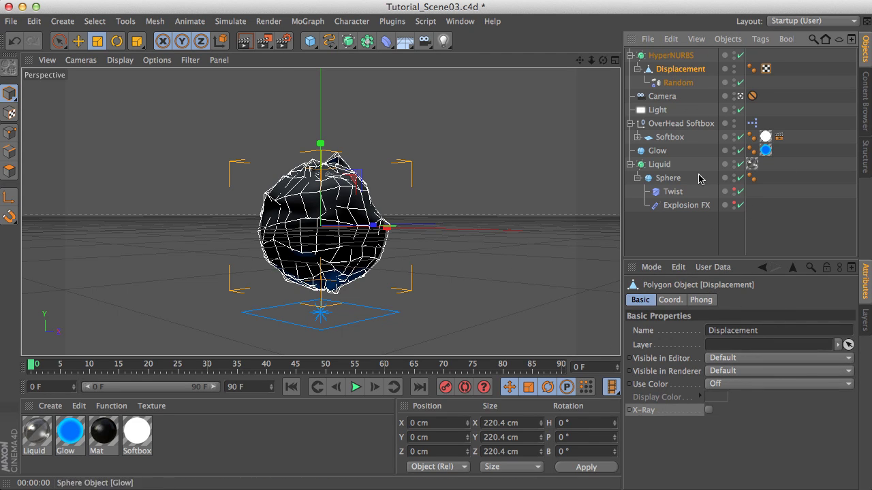
{"action": "left_click", "coordinate": [672, 84]}
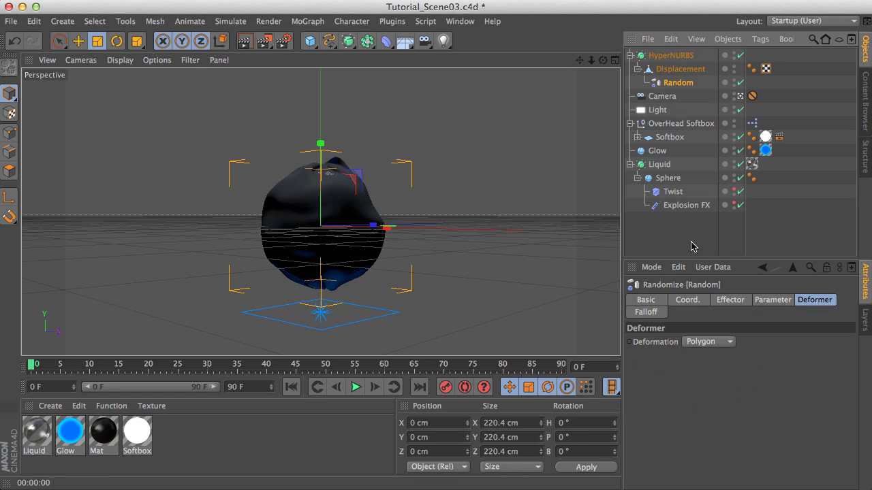
{"action": "left_click", "coordinate": [727, 304]}
{"action": "left_click_drag", "start_coordinate": [811, 348], "coordinate": [863, 349]}
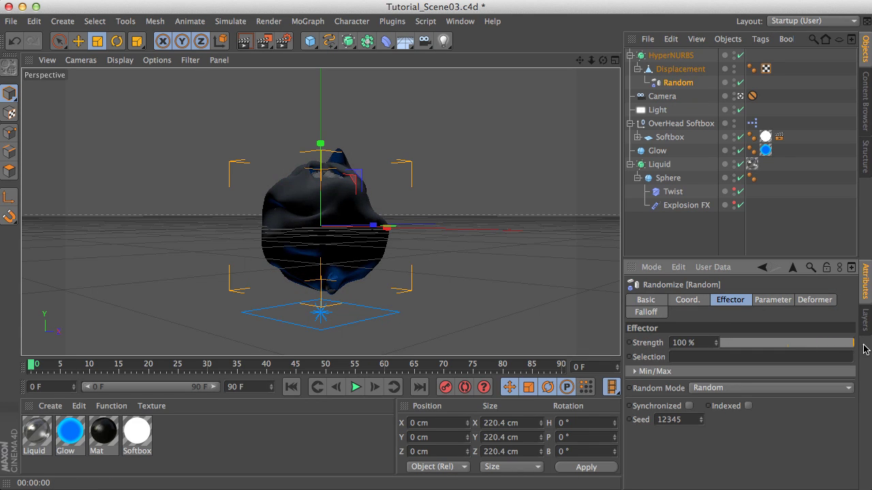
{"action": "left_click", "coordinate": [245, 40]}
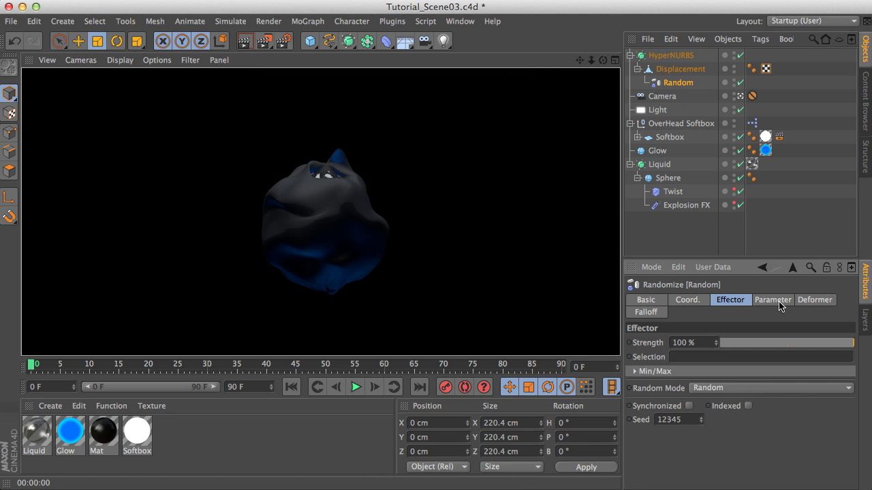
Disable the HyperNURBS and Random effector, and prepare the Displacement sphere for polygon editing with the Live Selection tool.
{"action": "left_click", "coordinate": [740, 84]}
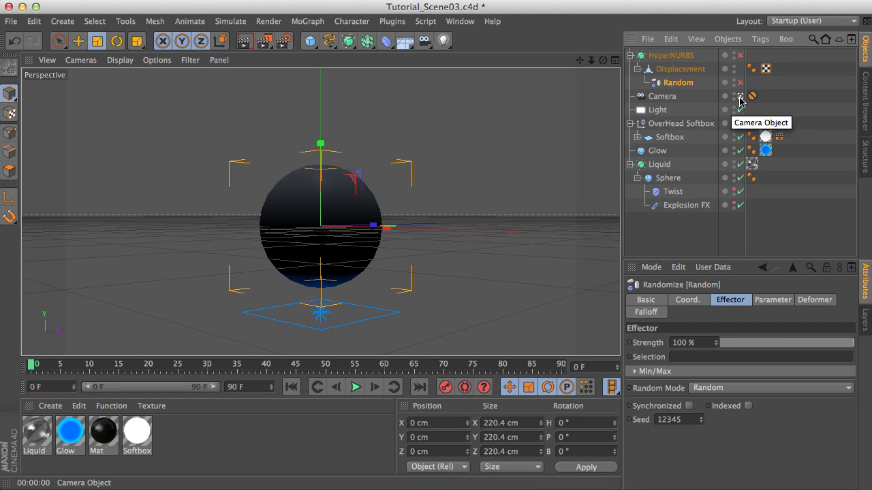
{"action": "left_click", "coordinate": [678, 70]}
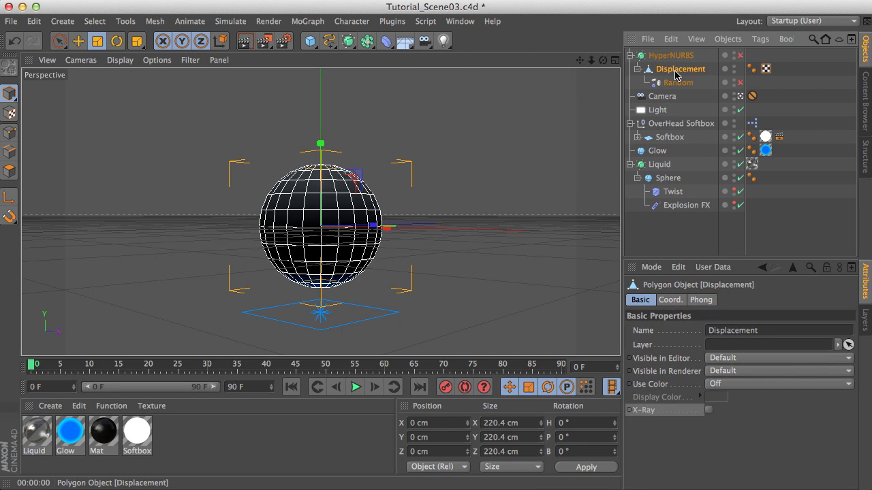
{"action": "left_click", "coordinate": [60, 42]}
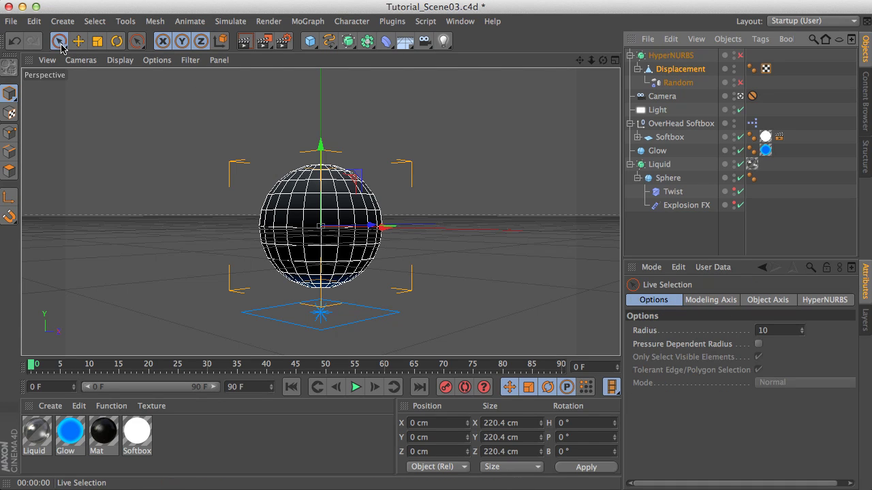
{"action": "left_click", "coordinate": [10, 174]}
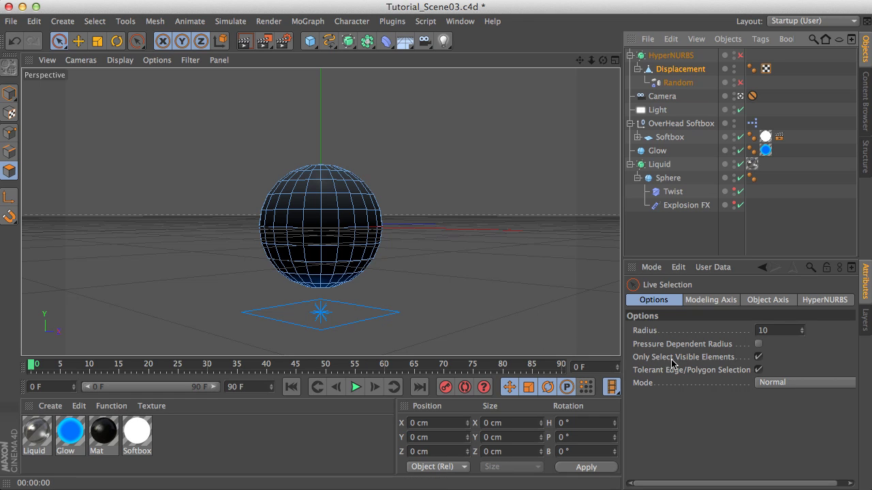
Turn off Only Select Visible Elements, select the polygons of the sphere's upper part, and delete them.
{"action": "left_click", "coordinate": [758, 358]}
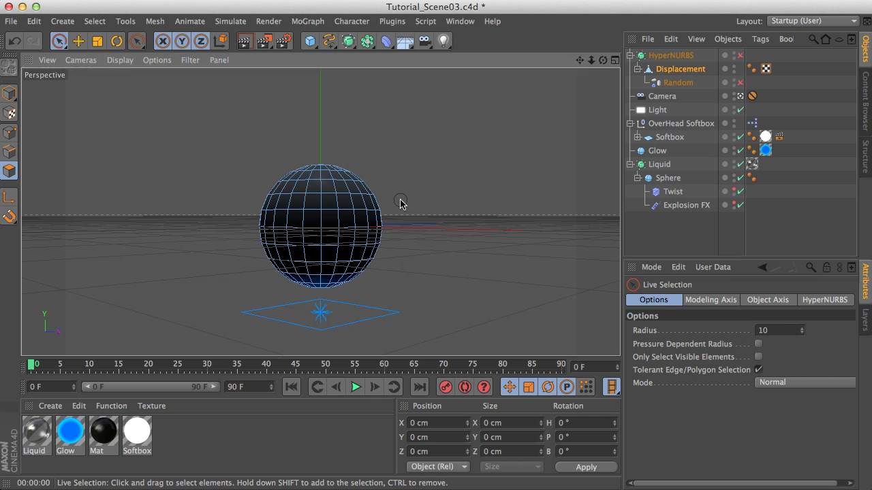
{"action": "mouse_move", "coordinate": [400, 203]}
{"action": "left_mouse_down"}
{"action": "mouse_move", "coordinate": [284, 186]}
{"action": "mouse_move", "coordinate": [314, 174]}
{"action": "mouse_move", "coordinate": [370, 193]}
{"action": "left_mouse_up"}
{"action": "key", "text": "Delete"}
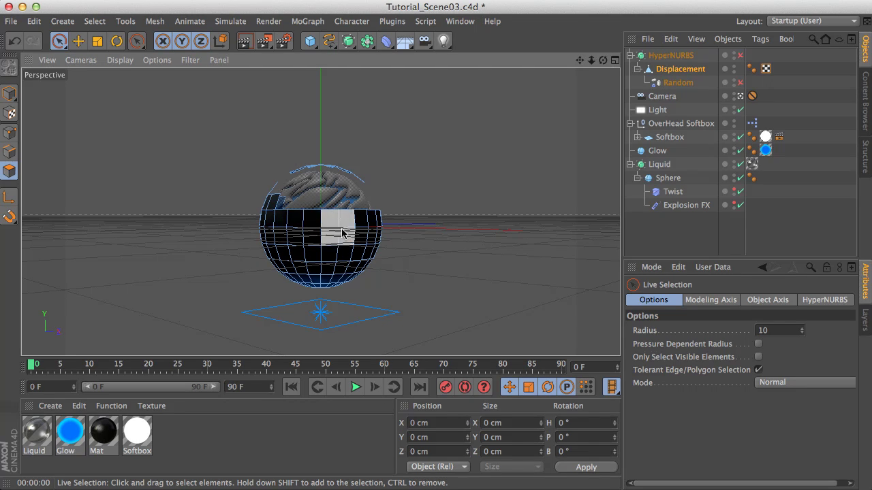
Turn on Only Select Visible Elements and delete a patch of polygons on the front of the sphere.
{"action": "left_click", "coordinate": [758, 357]}
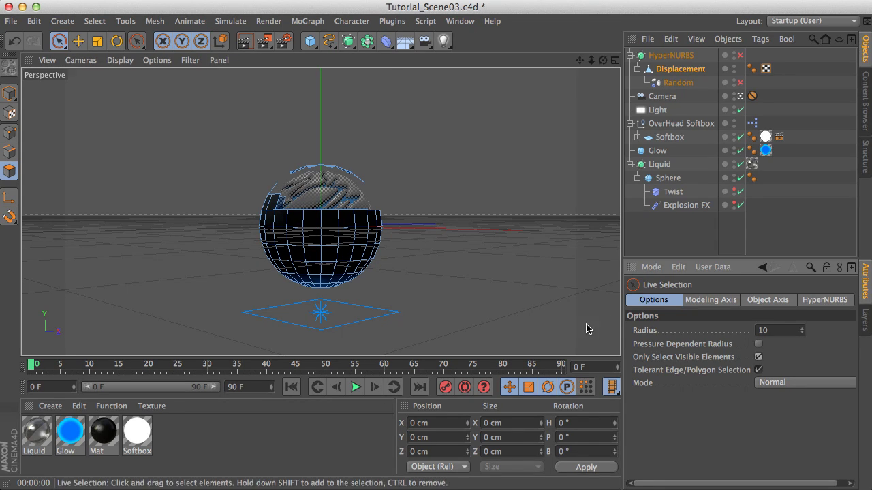
{"action": "left_click", "coordinate": [323, 244]}
{"action": "mouse_move", "coordinate": [324, 245]}
{"action": "left_mouse_down"}
{"action": "mouse_move", "coordinate": [342, 235]}
{"action": "mouse_move", "coordinate": [313, 225]}
{"action": "left_mouse_up"}
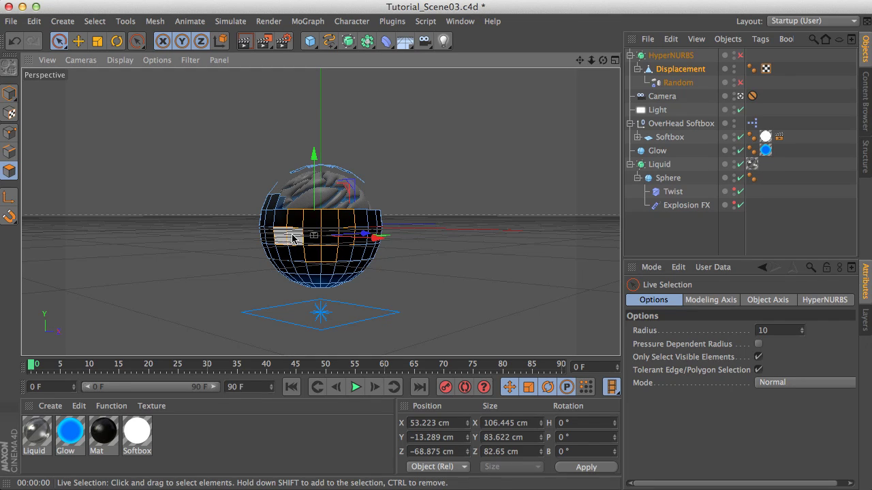
{"action": "key", "text": "Delete"}
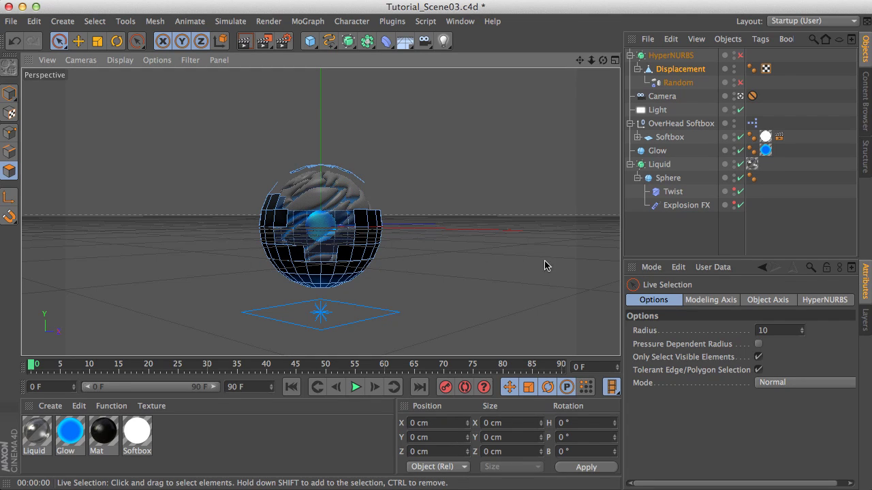
Undo both polygon deletions on the sphere and clear the polygon selection.
{"action": "key", "text": "super+z"}
{"action": "key", "text": "super+z"}
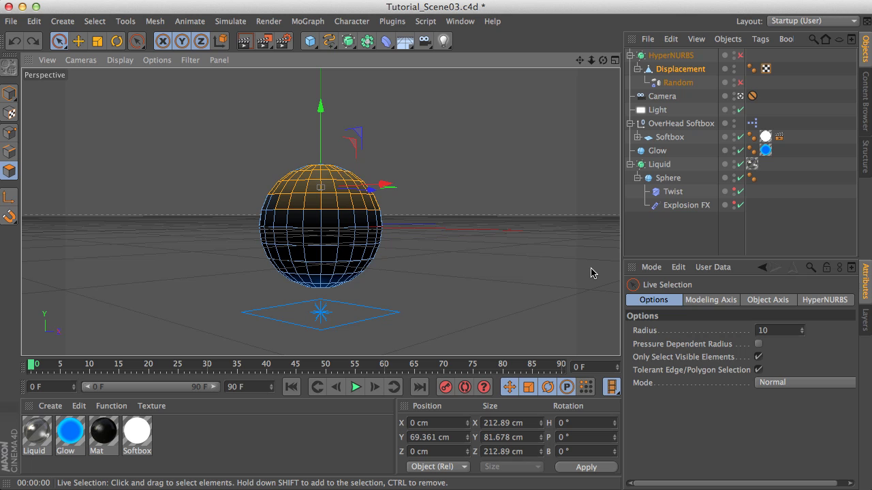
{"action": "left_click", "coordinate": [528, 259]}
Try selecting lower-right polygons through the sphere with Only Select Visible Elements turned off, and clear the selection.
{"action": "left_click", "coordinate": [758, 357]}
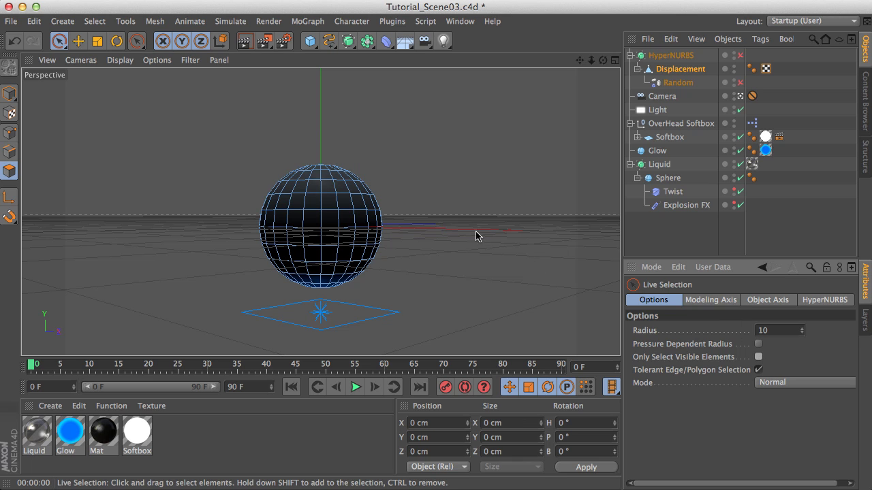
{"action": "mouse_move", "coordinate": [366, 294]}
{"action": "left_mouse_down"}
{"action": "mouse_move", "coordinate": [330, 292]}
{"action": "mouse_move", "coordinate": [358, 269]}
{"action": "left_mouse_up"}
{"action": "left_click", "coordinate": [422, 297]}
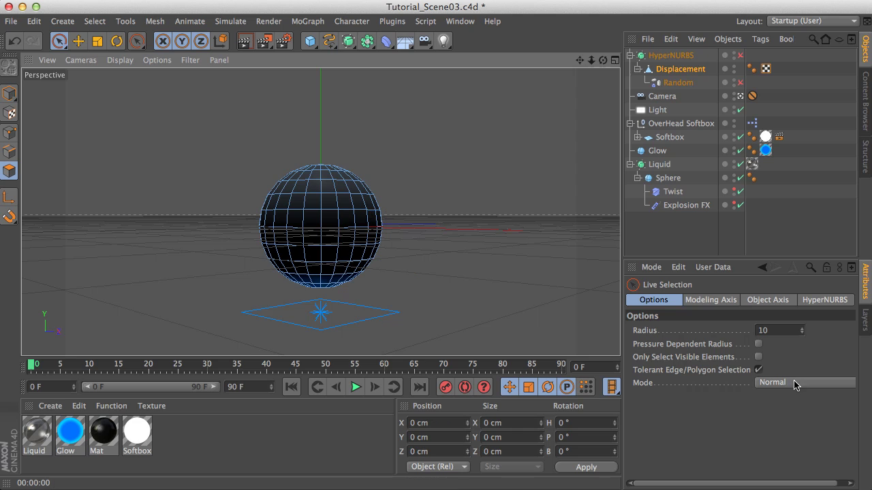
Turn on Only Select Visible Elements, delete a patch of polygons at the sphere's lower right, and deselect everything.
{"action": "left_click", "coordinate": [758, 357]}
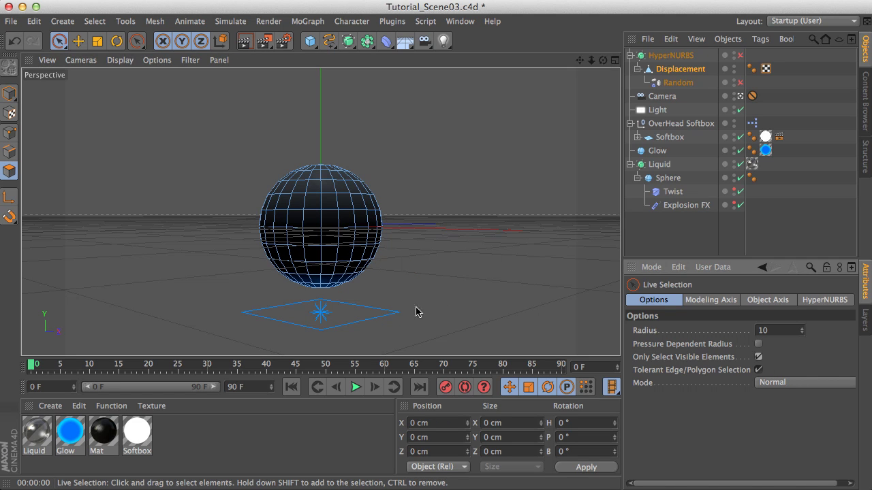
{"action": "mouse_move", "coordinate": [358, 289]}
{"action": "left_mouse_down"}
{"action": "mouse_move", "coordinate": [374, 271]}
{"action": "mouse_move", "coordinate": [367, 266]}
{"action": "mouse_move", "coordinate": [399, 282]}
{"action": "mouse_move", "coordinate": [357, 258]}
{"action": "left_mouse_up"}
{"action": "left_click", "coordinate": [400, 282]}
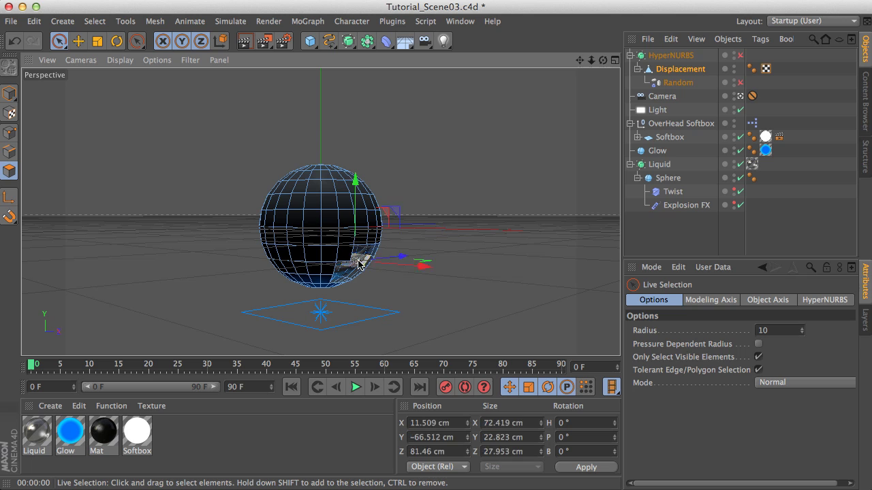
{"action": "left_click", "coordinate": [420, 283]}
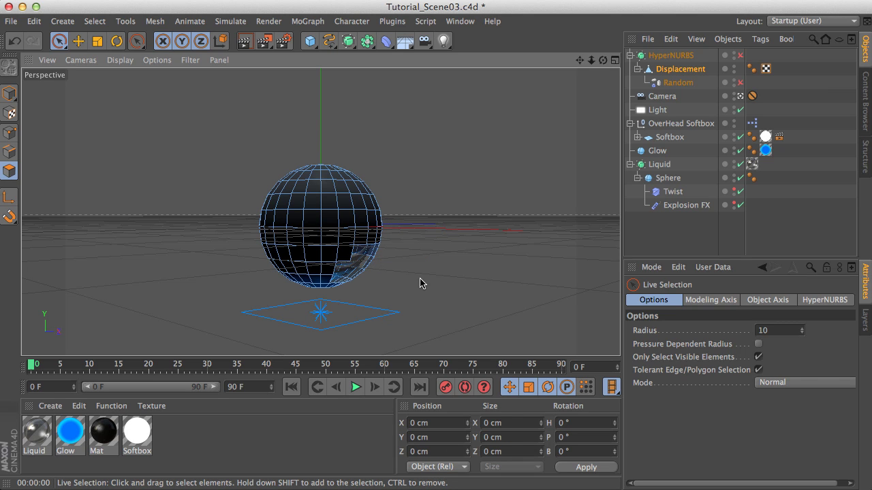
Enable the Random effector and HyperNURBS, select Random, and render the view to check the cut-open shell.
{"action": "left_click", "coordinate": [741, 83]}
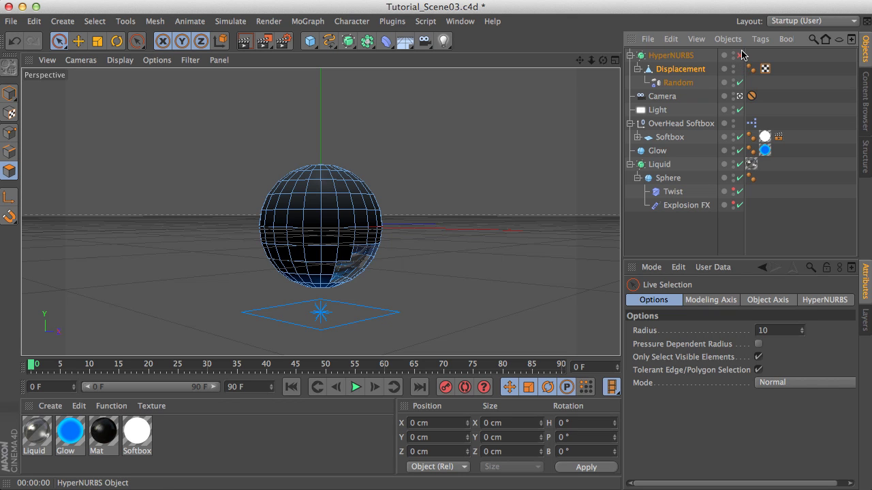
{"action": "left_click", "coordinate": [741, 56]}
{"action": "left_click", "coordinate": [676, 83]}
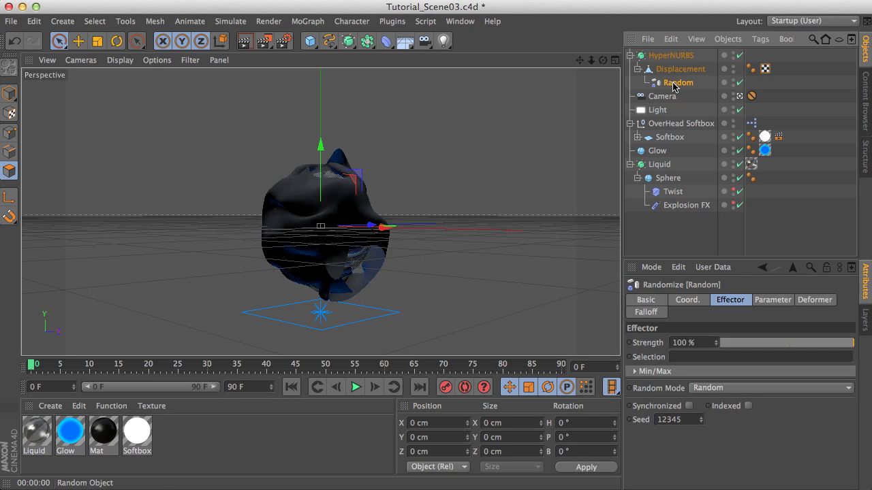
{"action": "left_click", "coordinate": [244, 41]}
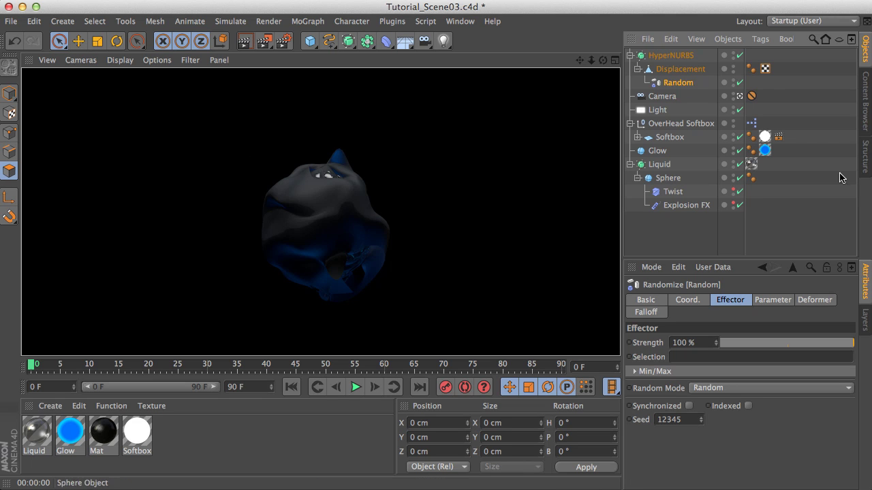
Disable Random and HyperNURBS, delete more polygons along the Displacement sphere's lower-right opening, and enable both again.
{"action": "left_click", "coordinate": [739, 83]}
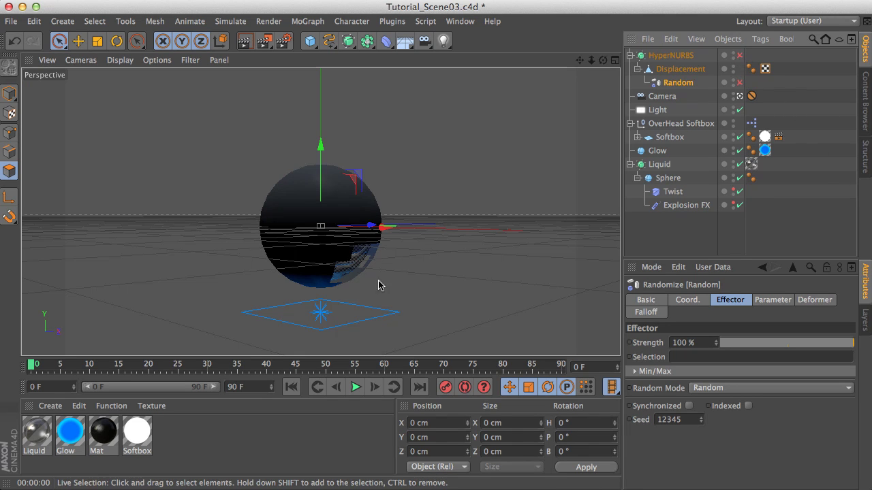
{"action": "left_click", "coordinate": [680, 69]}
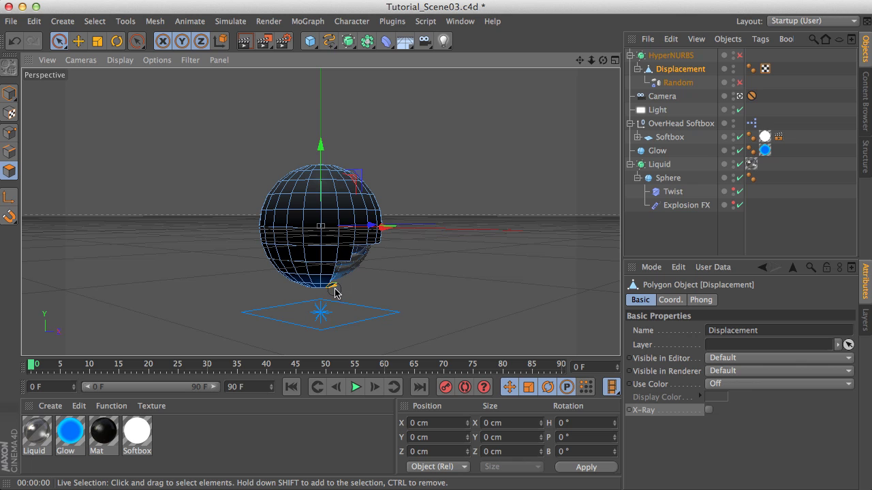
{"action": "left_click", "coordinate": [740, 83]}
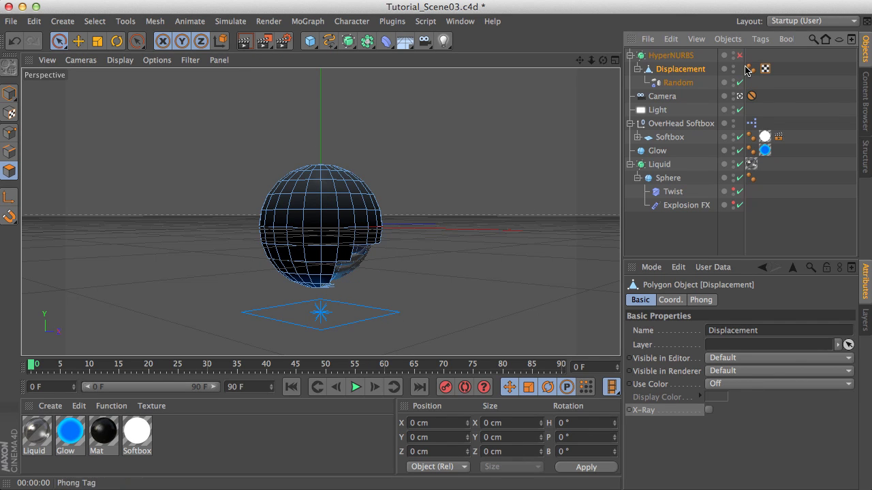
{"action": "left_click", "coordinate": [740, 55]}
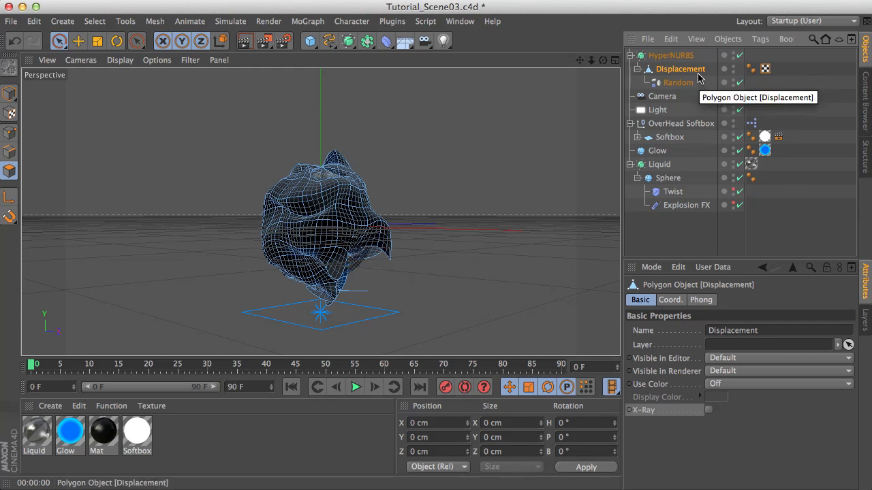
Set the Random effector's position parameters to P.X 70.1 cm, P.Y 26.1 cm and P.Z 43.1 cm.
{"action": "left_click", "coordinate": [674, 82]}
{"action": "left_click", "coordinate": [765, 302]}
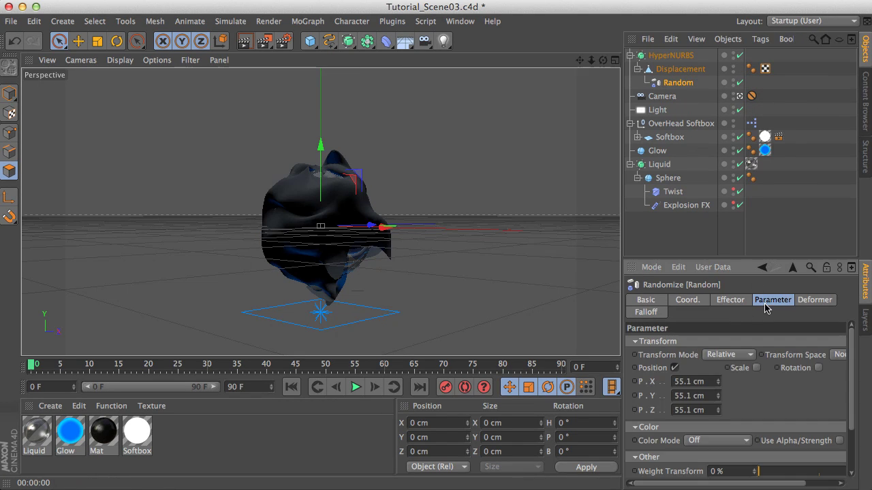
{"action": "left_click_drag", "start_coordinate": [718, 381], "coordinate": [701, 410]}
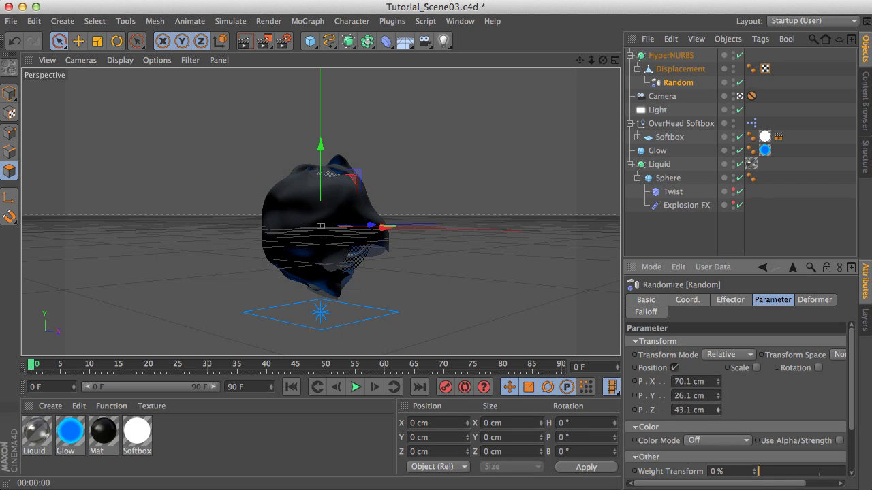
Set the Random effector's strength to 78% and its seed to 12352, and render the view.
{"action": "left_click", "coordinate": [732, 301]}
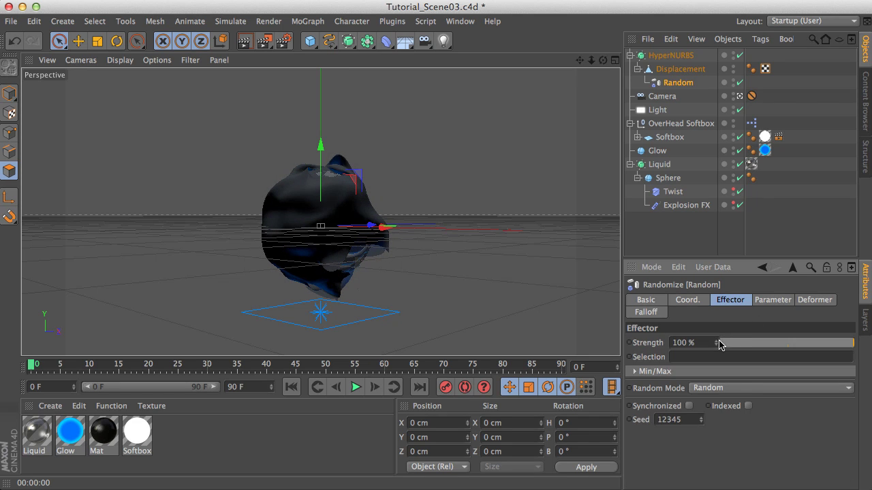
{"action": "left_click_drag", "start_coordinate": [720, 344], "coordinate": [704, 344]}
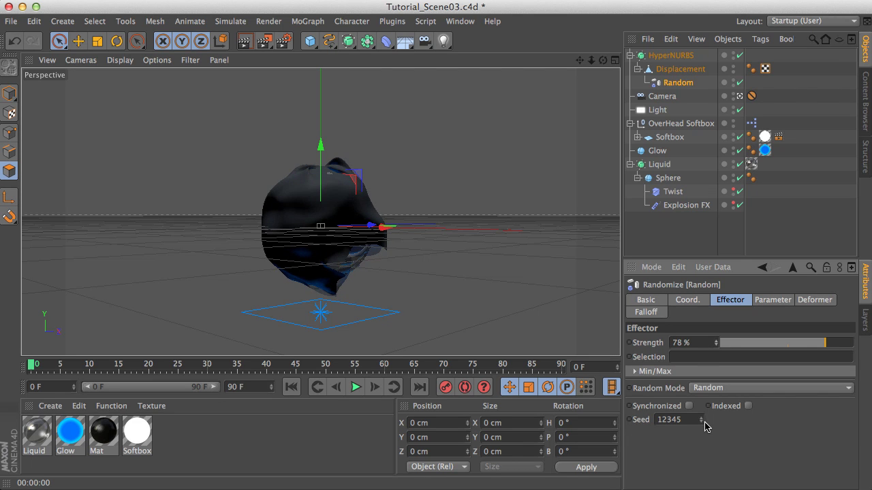
{"action": "mouse_move", "coordinate": [702, 421]}
{"action": "left_mouse_down"}
{"action": "mouse_move", "coordinate": [721, 421]}
{"action": "mouse_move", "coordinate": [711, 420]}
{"action": "left_mouse_up"}
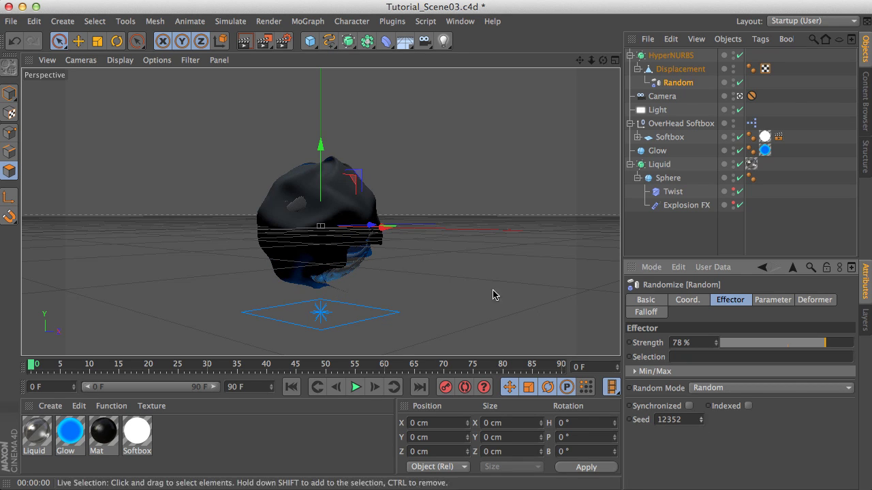
{"action": "left_click", "coordinate": [246, 43]}
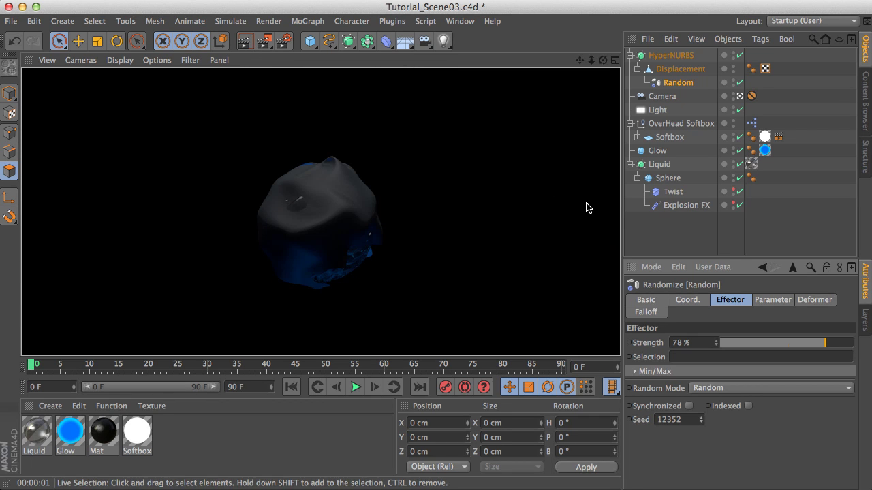
Enlarge the Glow sphere to a radius of 83 cm, checking the size with test renders of the view.
{"action": "left_click", "coordinate": [657, 151]}
{"action": "left_click", "coordinate": [735, 328]}
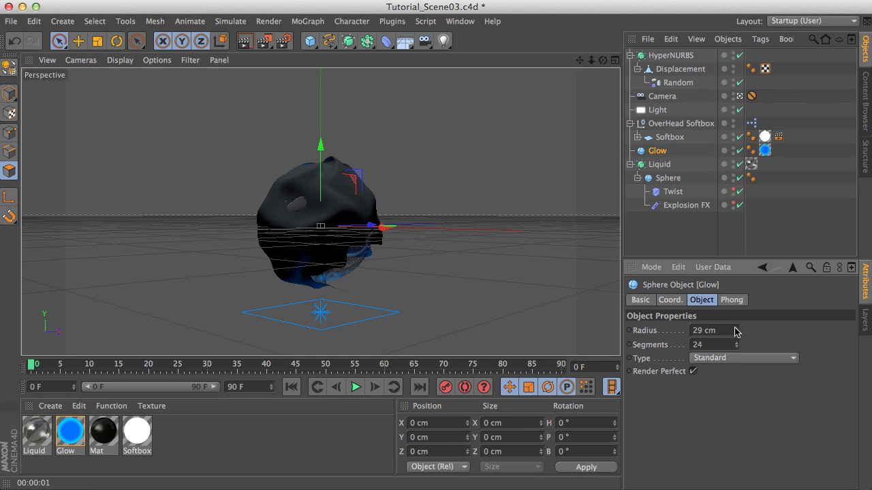
{"action": "left_click_drag", "start_coordinate": [736, 330], "coordinate": [735, 320]}
{"action": "left_click", "coordinate": [245, 40]}
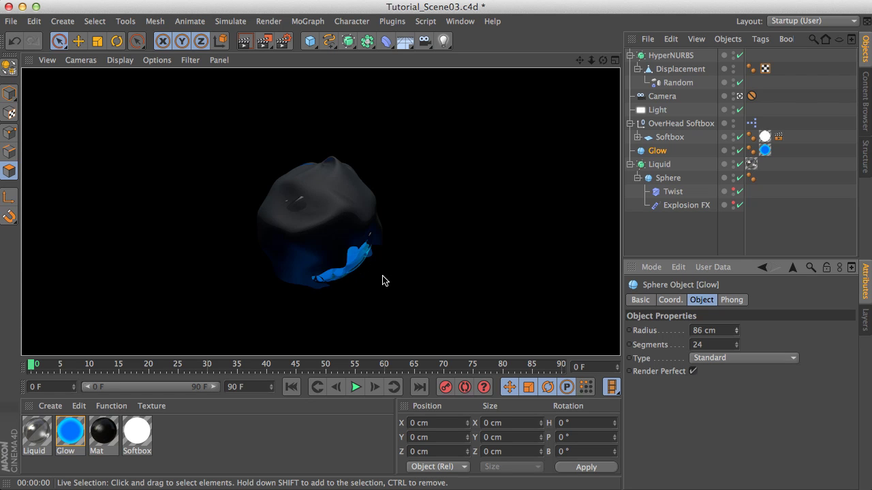
{"action": "left_click", "coordinate": [736, 333]}
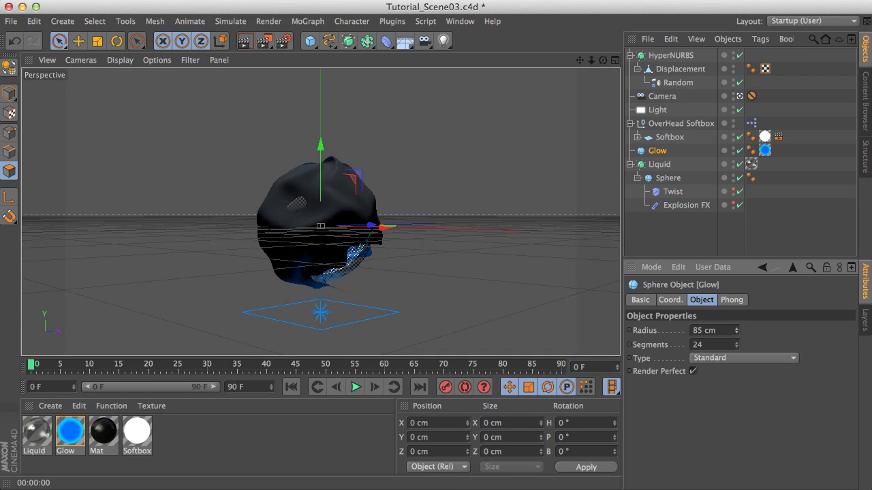
{"action": "left_click", "coordinate": [244, 41]}
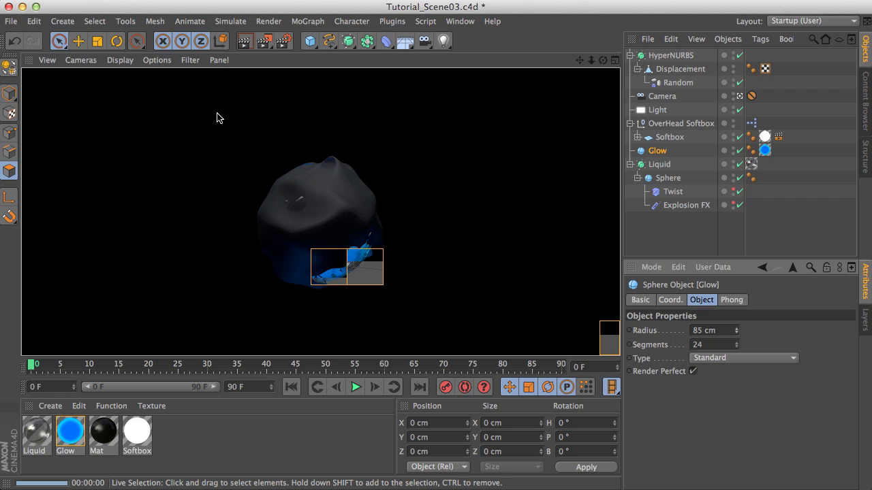
{"action": "left_click", "coordinate": [737, 333]}
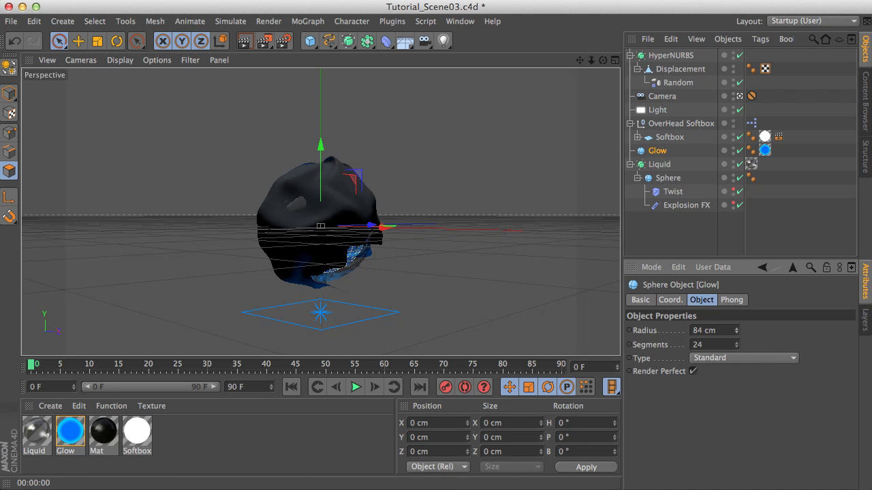
{"action": "left_click", "coordinate": [247, 41]}
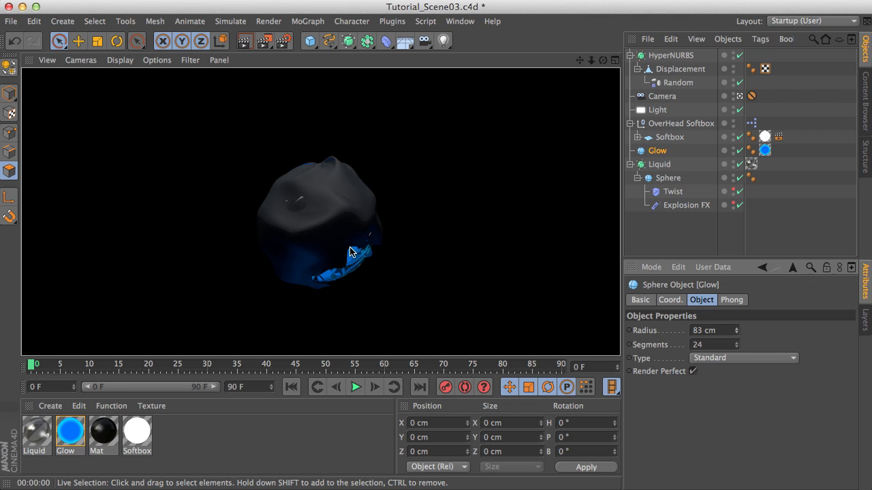
Create a new material, open it in the Material Editor and name it Displacement.
{"action": "left_click", "coordinate": [58, 409]}
{"action": "left_click", "coordinate": [58, 424]}
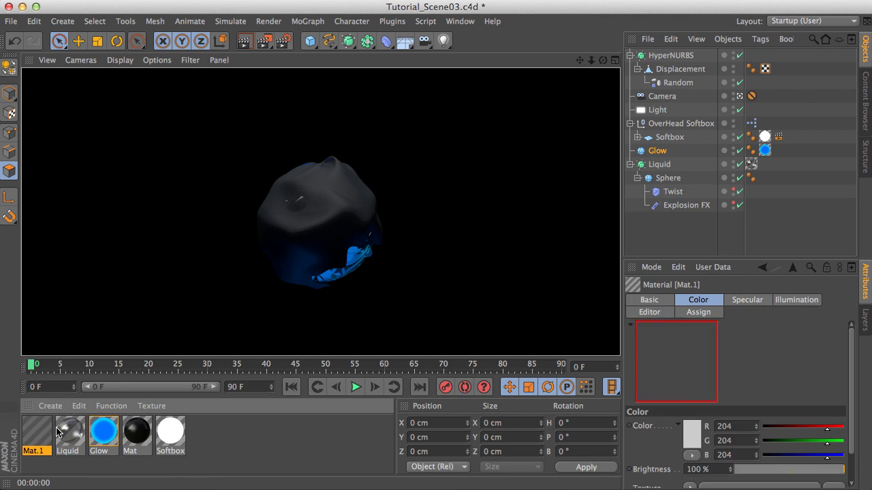
{"action": "double_click", "coordinate": [37, 432]}
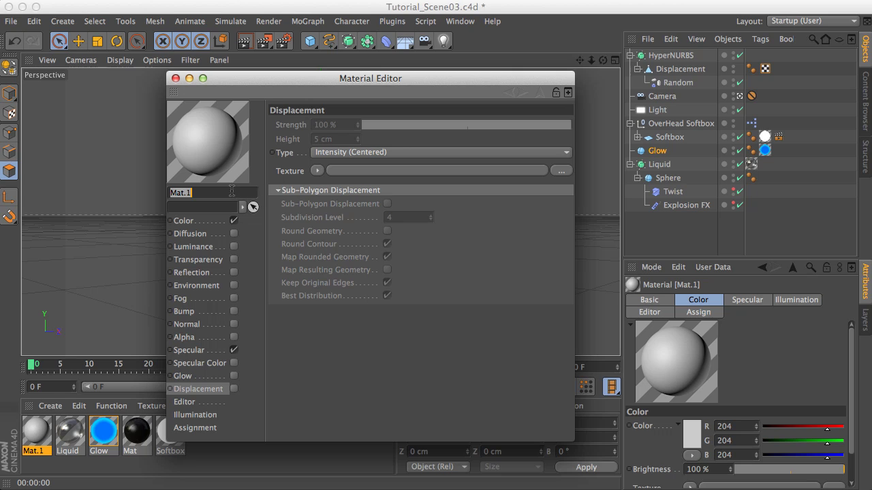
{"action": "type", "text": "Displacement"}
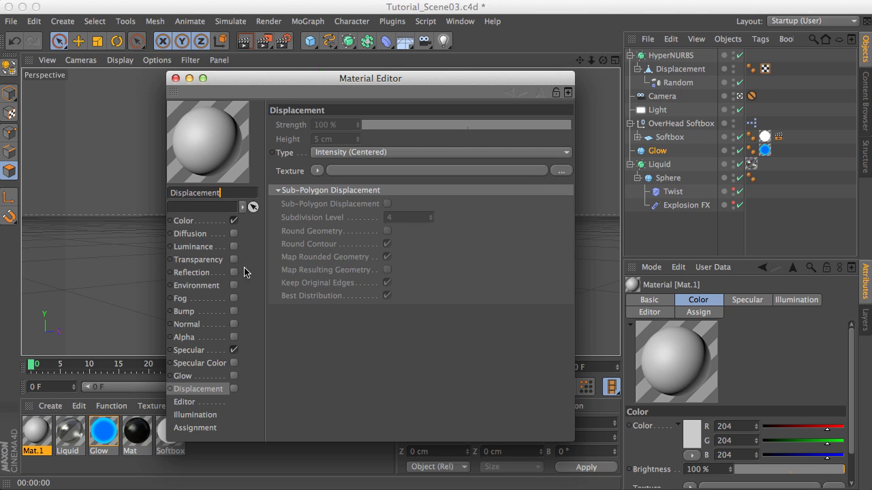
{"action": "key", "text": "Return"}
Set the Displacement material's color to a dark grey with RGB 29, 29, 29.
{"action": "left_click", "coordinate": [212, 224]}
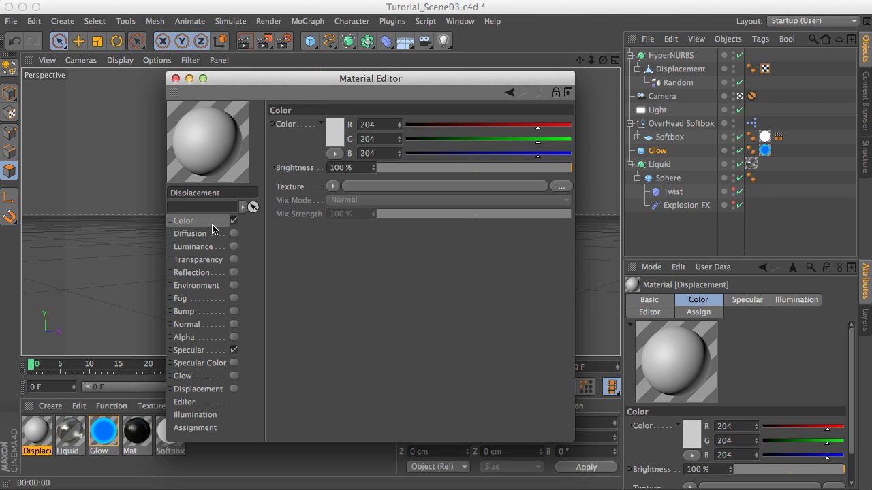
{"action": "left_click", "coordinate": [337, 133]}
{"action": "left_click_drag", "start_coordinate": [348, 142], "coordinate": [248, 169]}
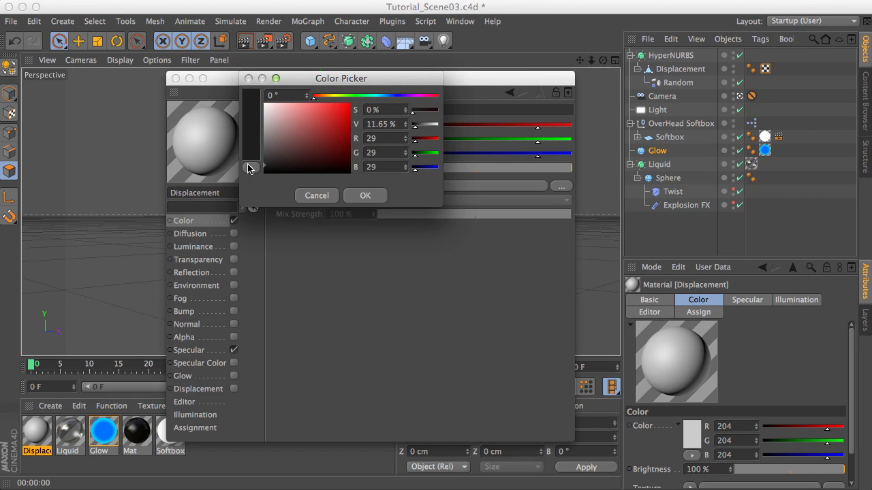
{"action": "left_click", "coordinate": [364, 195]}
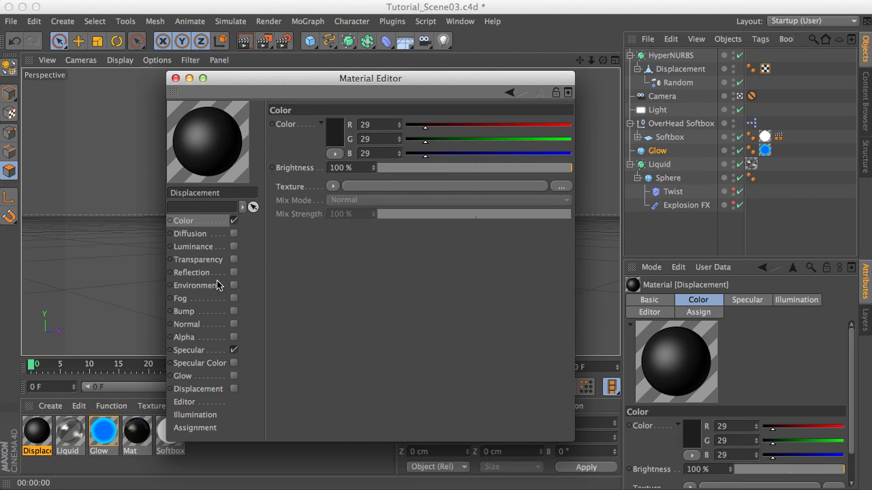
{"action": "left_click", "coordinate": [192, 273]}
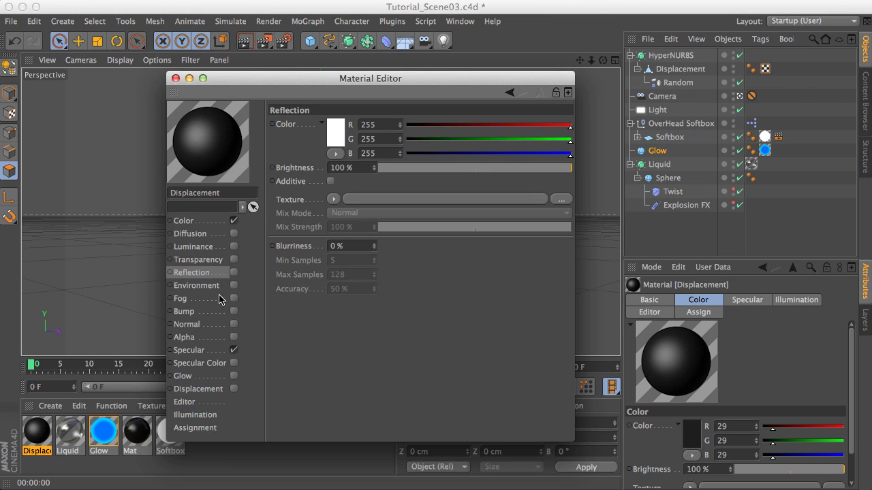
{"action": "left_click", "coordinate": [188, 350]}
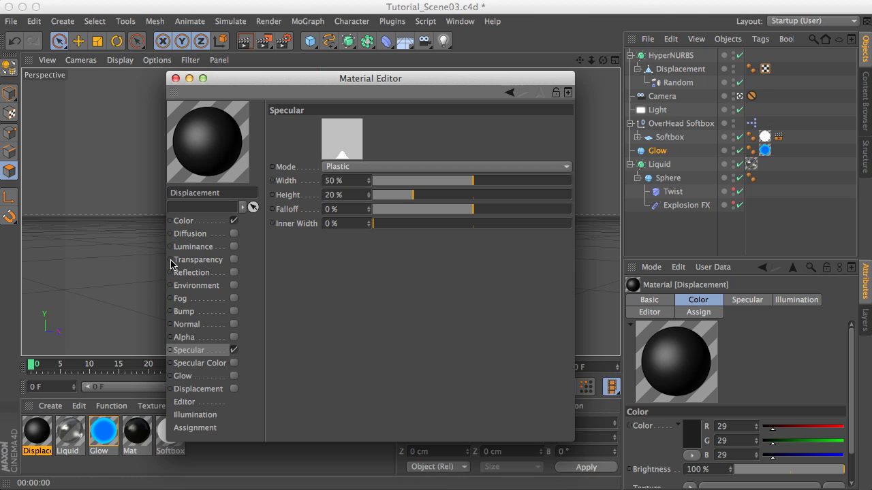
{"action": "left_click", "coordinate": [195, 223]}
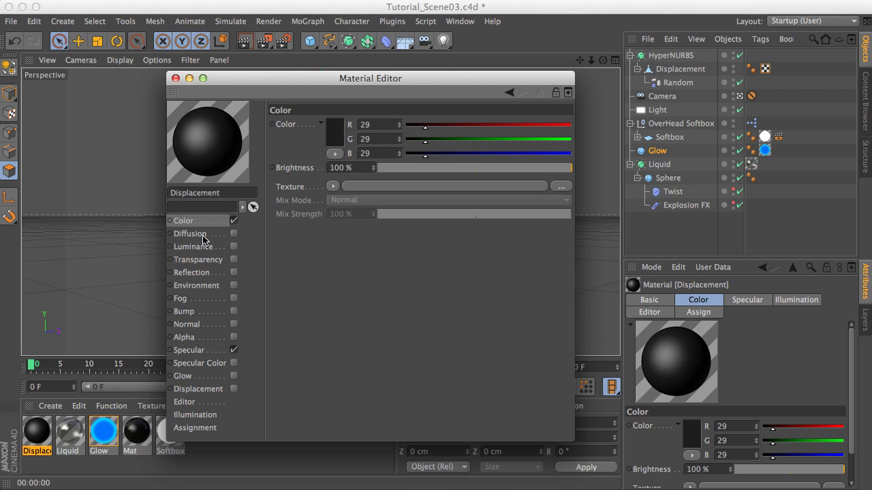
Enable Reflection on the Displacement material with 5% brightness and a Fresnel texture at 9% mix strength.
{"action": "left_click", "coordinate": [208, 273]}
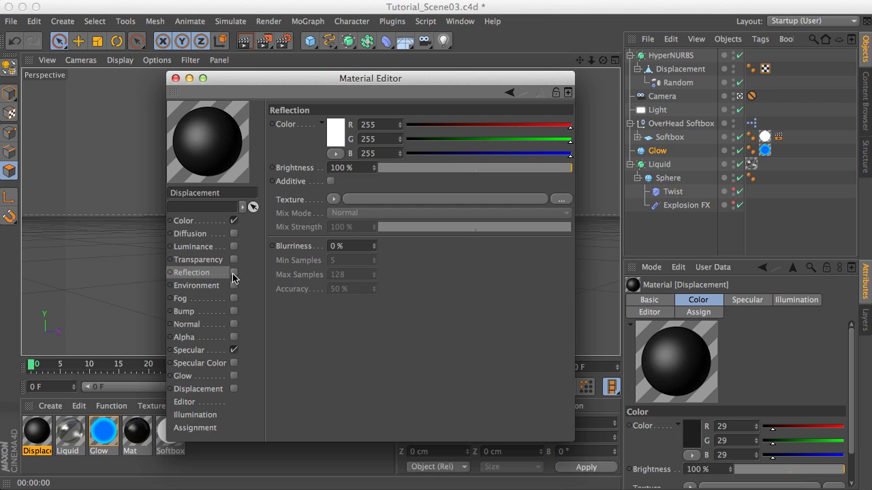
{"action": "left_click", "coordinate": [233, 275]}
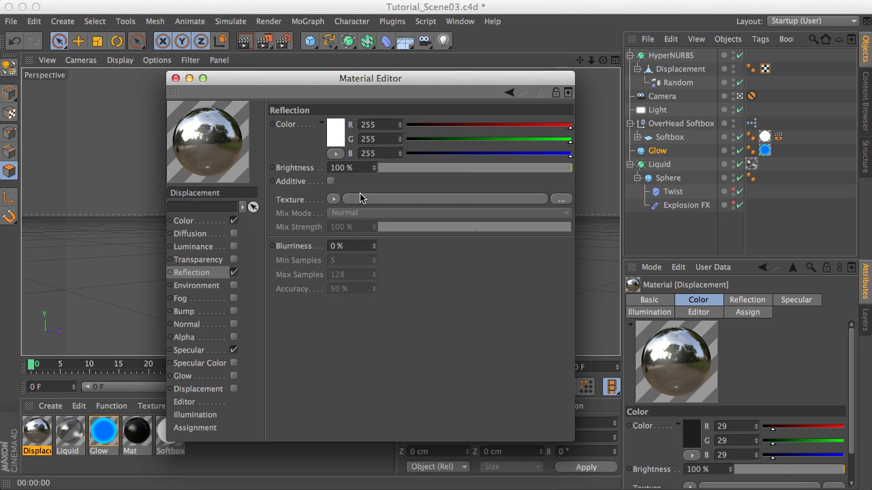
{"action": "left_click_drag", "start_coordinate": [400, 170], "coordinate": [385, 171]}
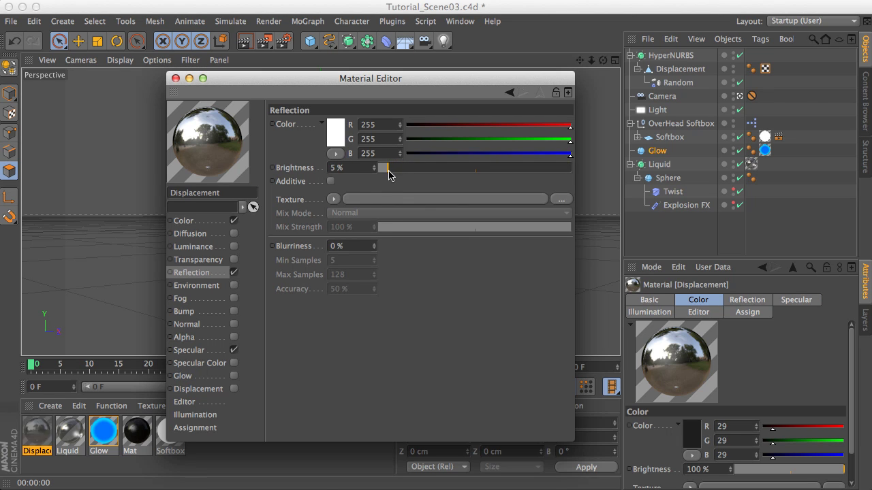
{"action": "left_click", "coordinate": [333, 199]}
{"action": "left_click", "coordinate": [348, 355]}
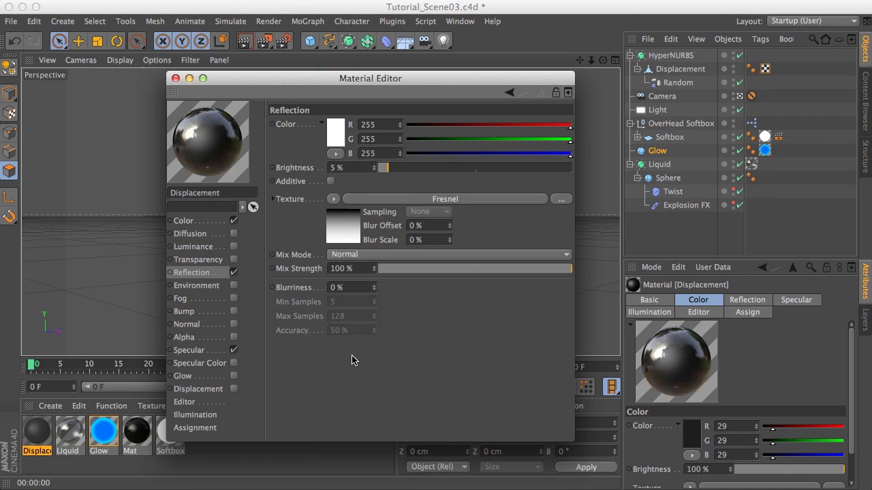
{"action": "left_click_drag", "start_coordinate": [407, 269], "coordinate": [397, 271]}
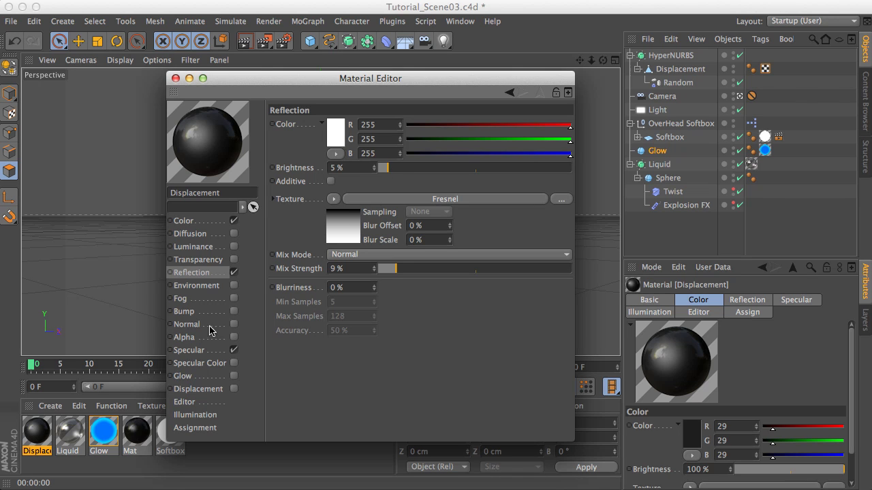
Set the Displacement material's specular height to 96% and its width to 16%.
{"action": "left_click", "coordinate": [200, 350]}
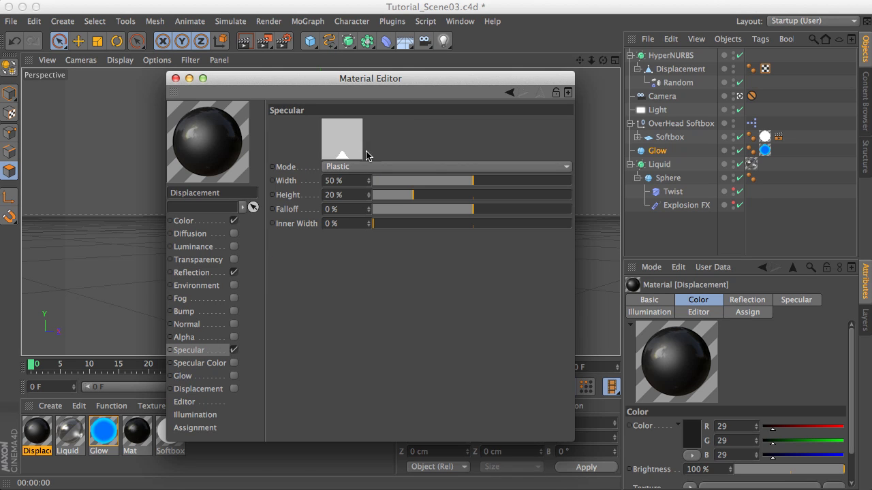
{"action": "left_click_drag", "start_coordinate": [443, 197], "coordinate": [565, 199]}
{"action": "left_click_drag", "start_coordinate": [472, 180], "coordinate": [406, 186]}
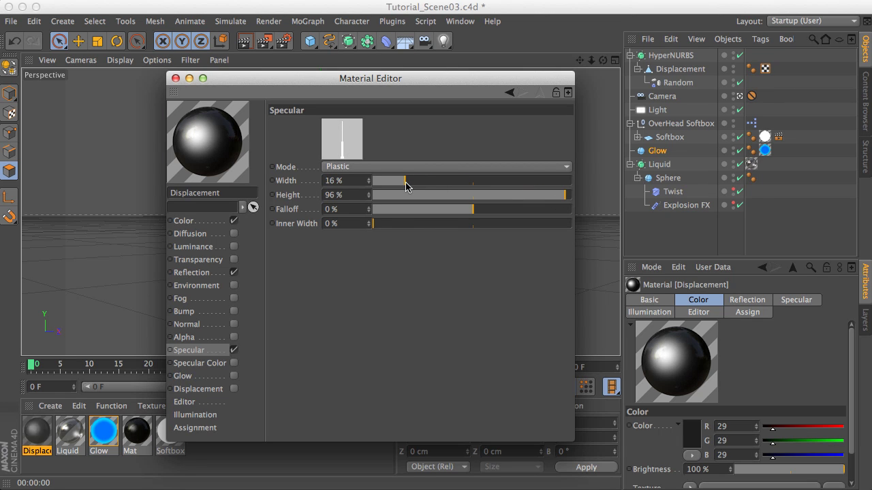
Enable the Displacement channel on the Displacement material with a Noise texture and turn on Sub-Polygon Displacement.
{"action": "left_click", "coordinate": [194, 389]}
{"action": "left_click", "coordinate": [234, 389]}
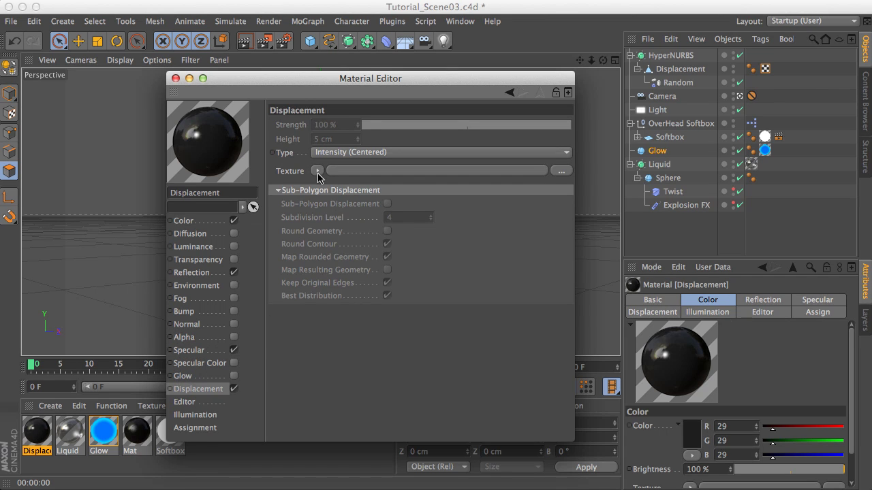
{"action": "left_click", "coordinate": [317, 171]}
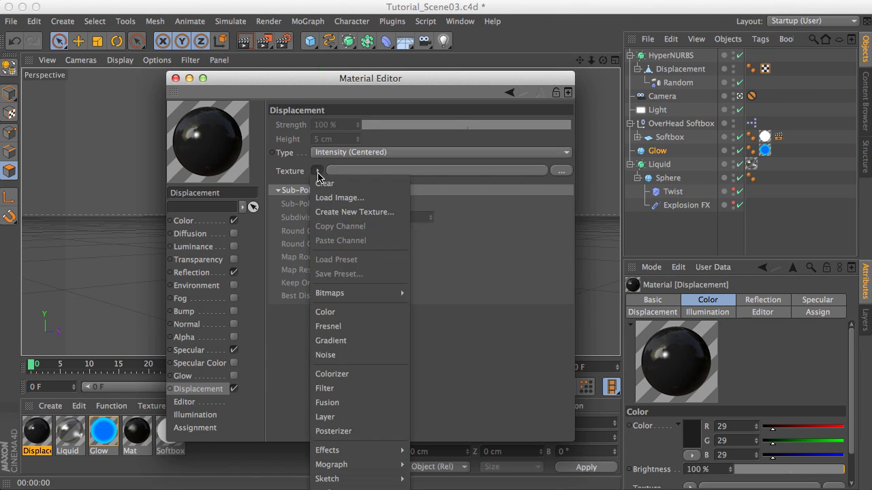
{"action": "left_click", "coordinate": [342, 351]}
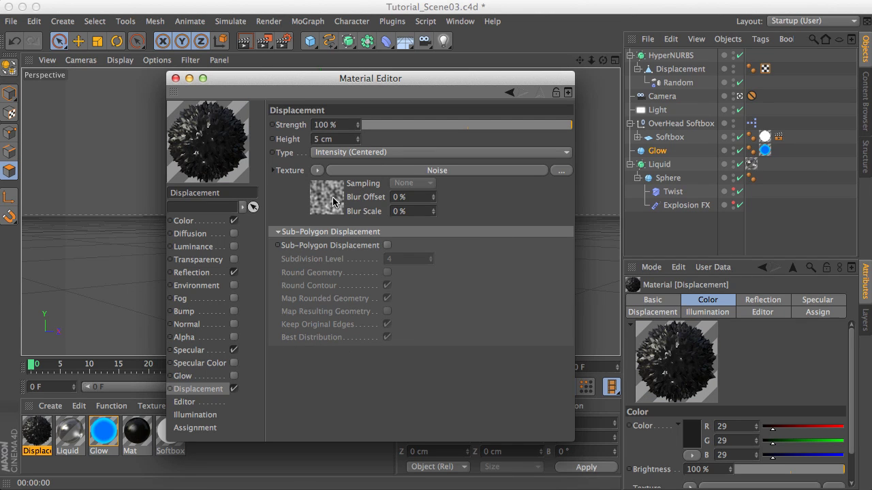
{"action": "left_click", "coordinate": [387, 245]}
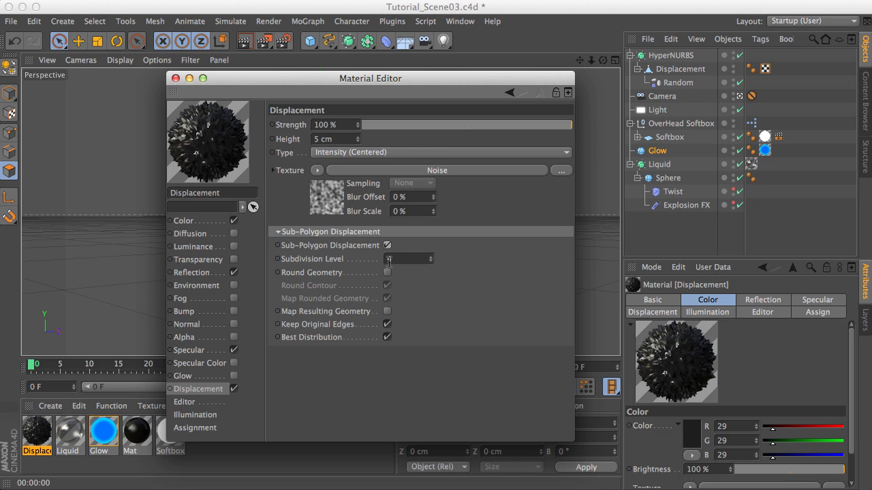
{"action": "left_click", "coordinate": [176, 78]}
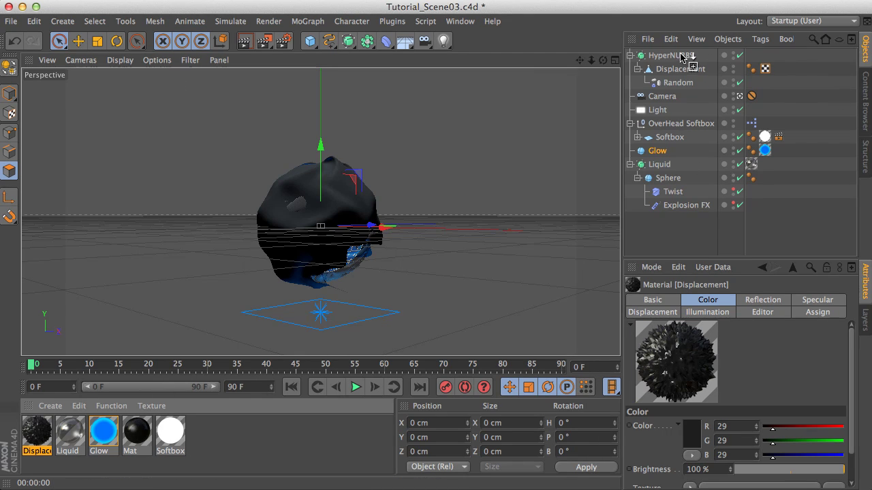
Apply the Displacement material to the HyperNURBS object and render the view.
{"action": "left_click_drag", "start_coordinate": [681, 58], "coordinate": [684, 56]}
{"action": "left_click", "coordinate": [244, 41]}
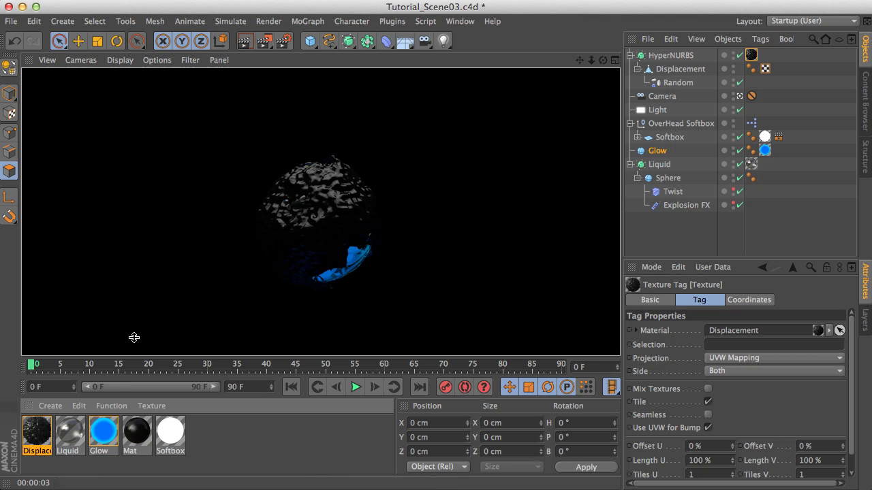
Change the Displacement channel's noise type to Buya, render the view and review the remaining noise shader properties.
{"action": "double_click", "coordinate": [38, 431]}
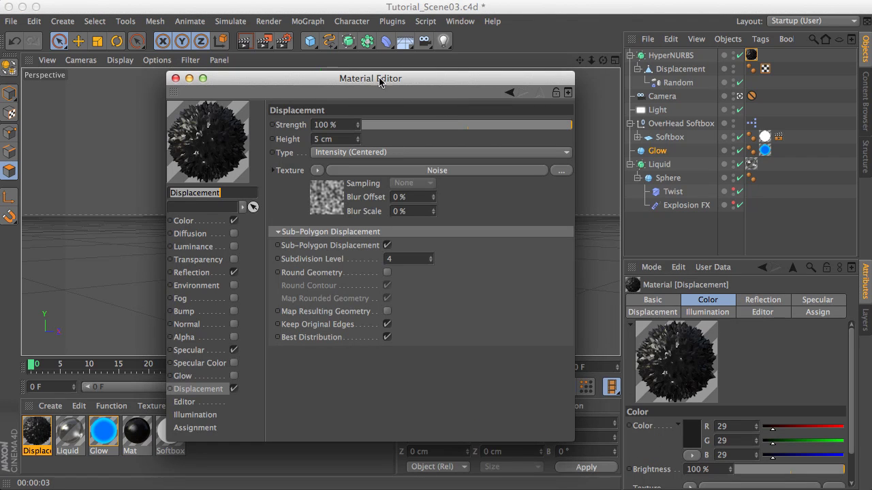
{"action": "left_click_drag", "start_coordinate": [378, 80], "coordinate": [549, 39]}
{"action": "left_click", "coordinate": [538, 198]}
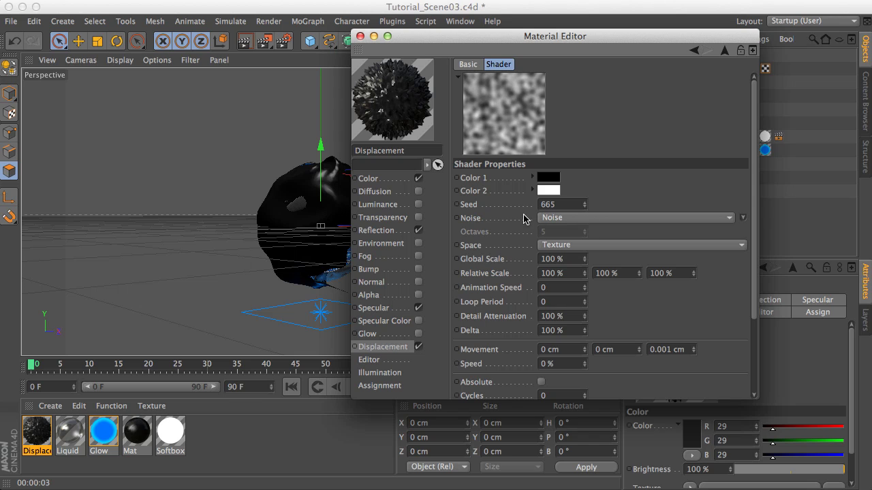
{"action": "left_click", "coordinate": [556, 222]}
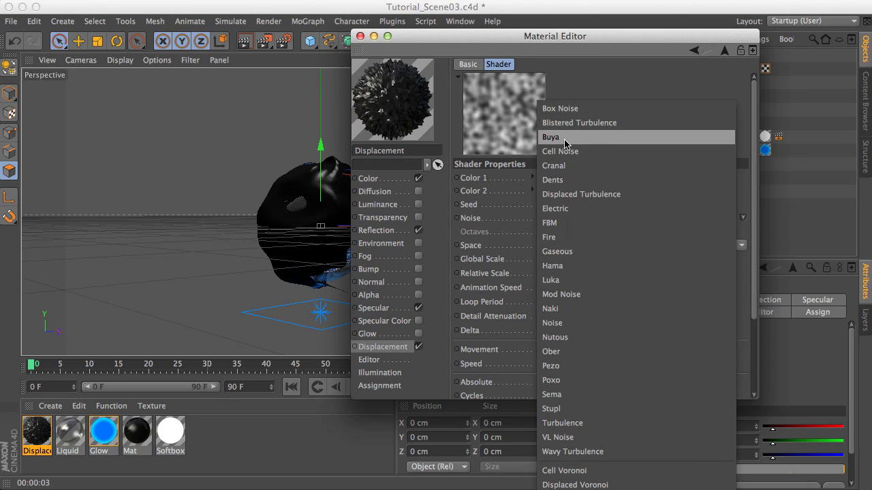
{"action": "left_click", "coordinate": [568, 137]}
{"action": "left_click", "coordinate": [271, 44]}
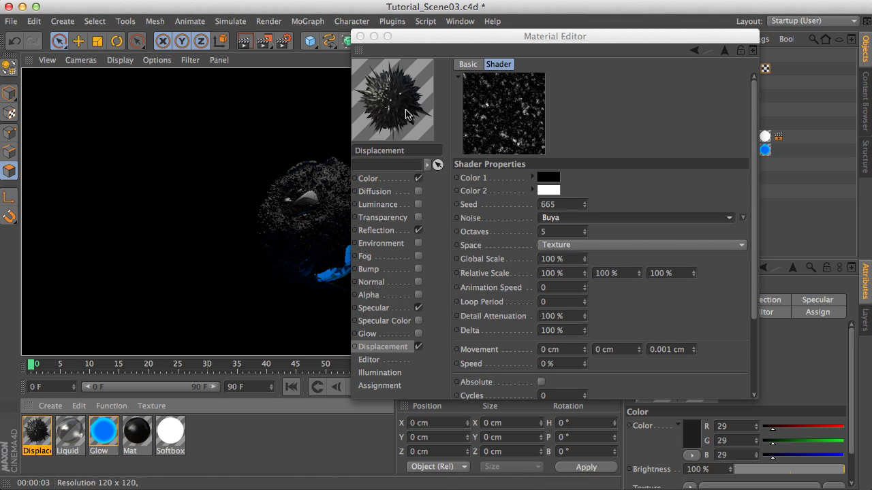
{"action": "left_click_drag", "start_coordinate": [453, 42], "coordinate": [517, 42]}
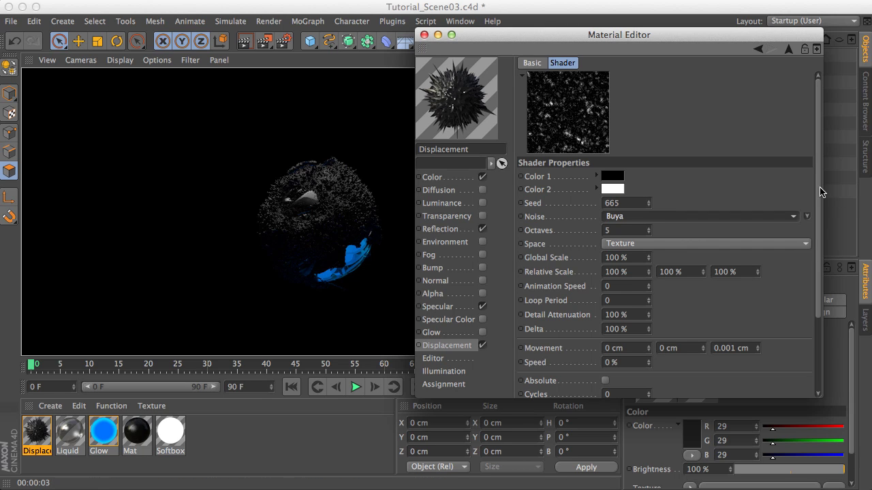
{"action": "scroll", "coordinate": [821, 199], "scroll_direction": "down", "scroll_amount": 2}
{"action": "scroll", "coordinate": [821, 199], "scroll_direction": "down", "scroll_amount": 3}
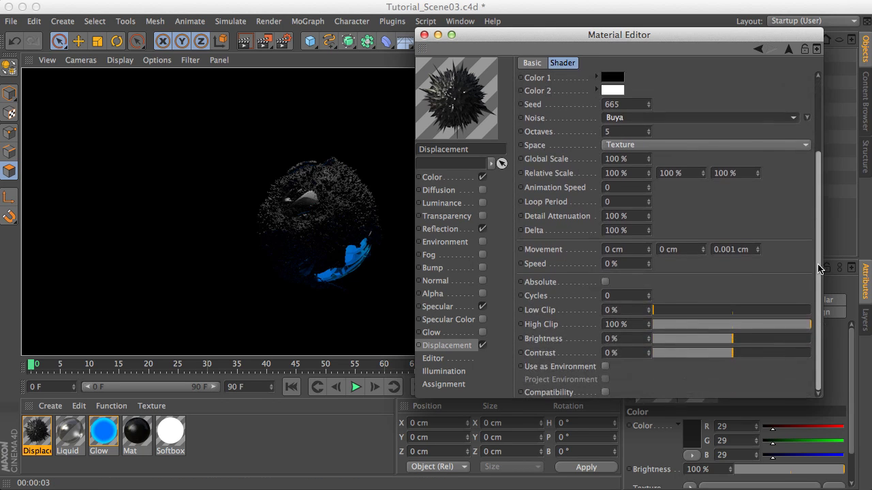
{"action": "left_click", "coordinate": [424, 34]}
Delete the Protection tag from the Camera and render the view again.
{"action": "left_click", "coordinate": [752, 96]}
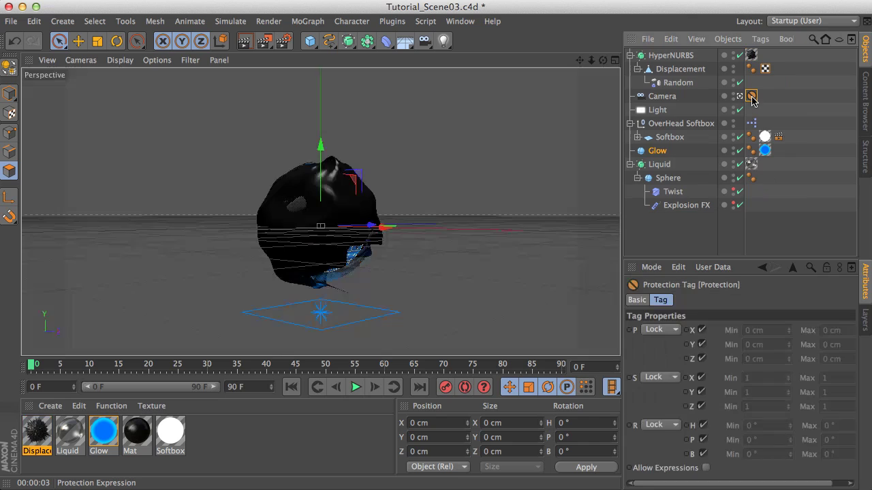
{"action": "key", "text": "Delete"}
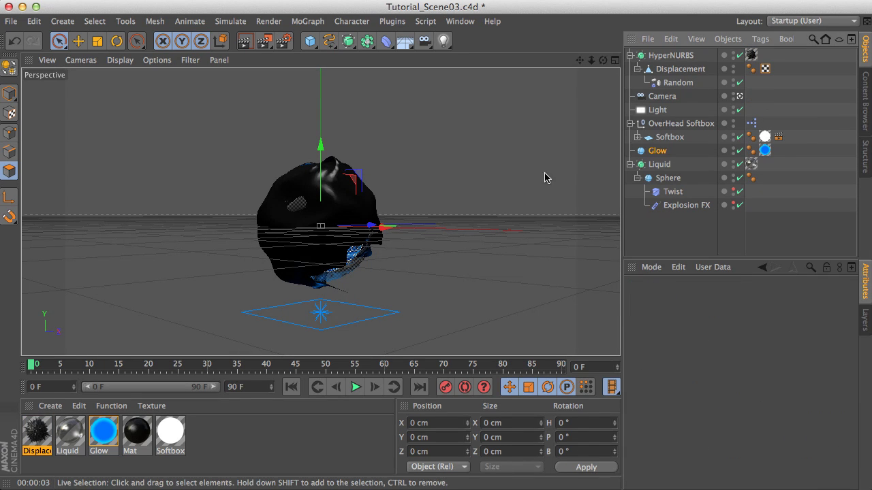
{"action": "left_click", "coordinate": [245, 43]}
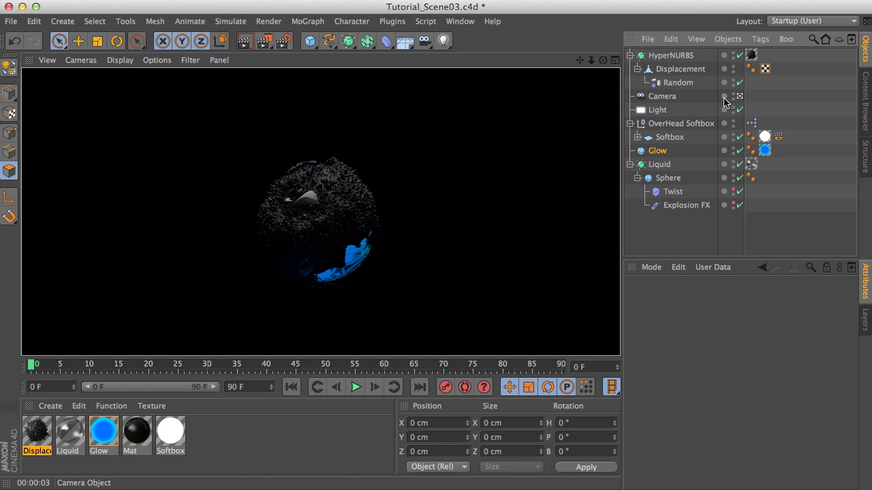
Add a second camera framing a close-up of the displaced shell and render the view through it.
{"action": "left_click", "coordinate": [674, 96]}
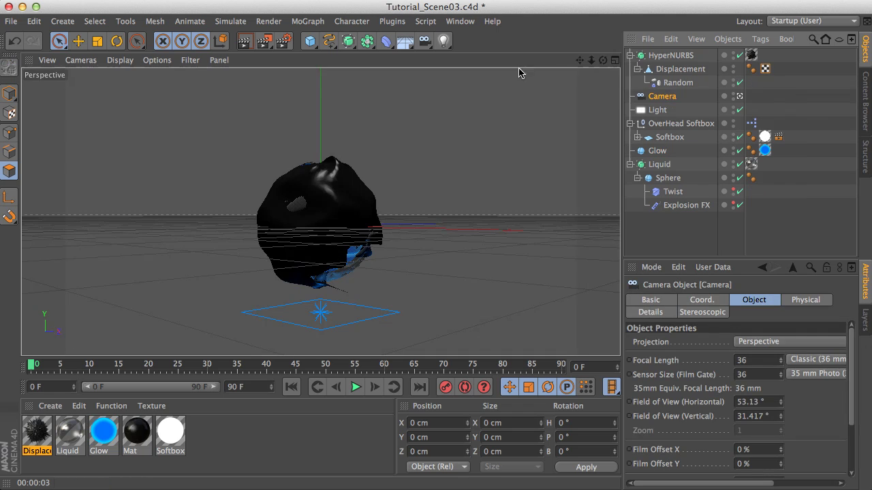
{"action": "left_click", "coordinate": [424, 41]}
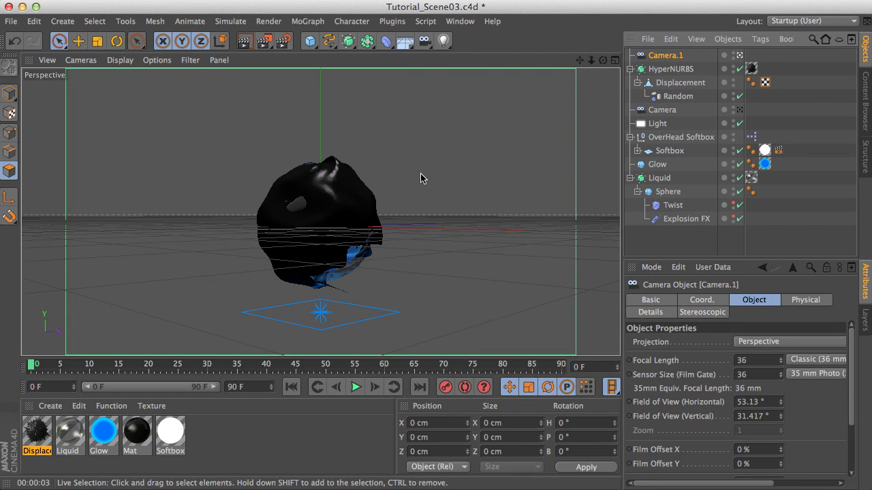
{"action": "right_click_drag", "start_coordinate": [301, 226], "coordinate": [324, 188], "text": "alt"}
{"action": "left_click_drag", "start_coordinate": [324, 189], "coordinate": [558, 224], "text": "alt"}
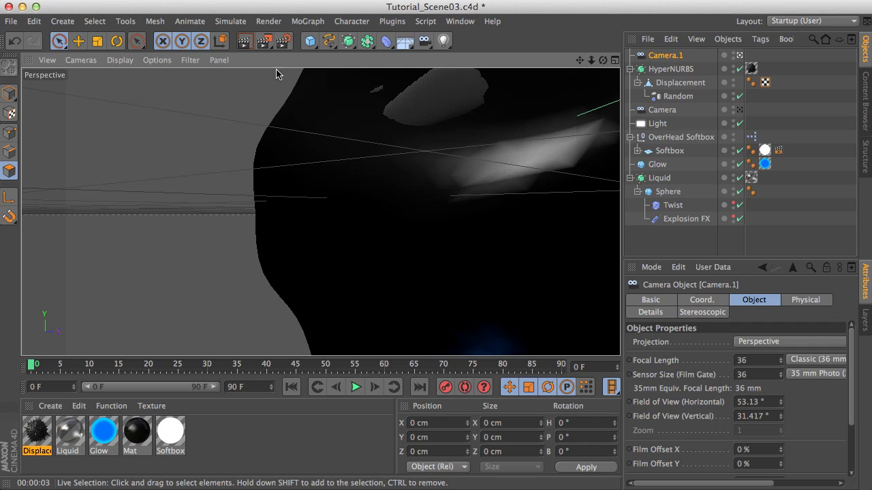
{"action": "left_click", "coordinate": [245, 41]}
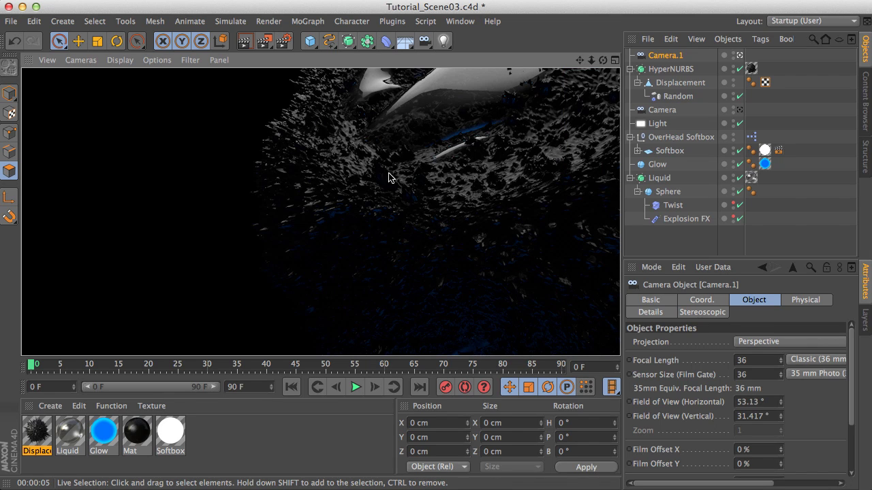
{"action": "left_click_drag", "start_coordinate": [398, 164], "coordinate": [430, 180], "text": "alt"}
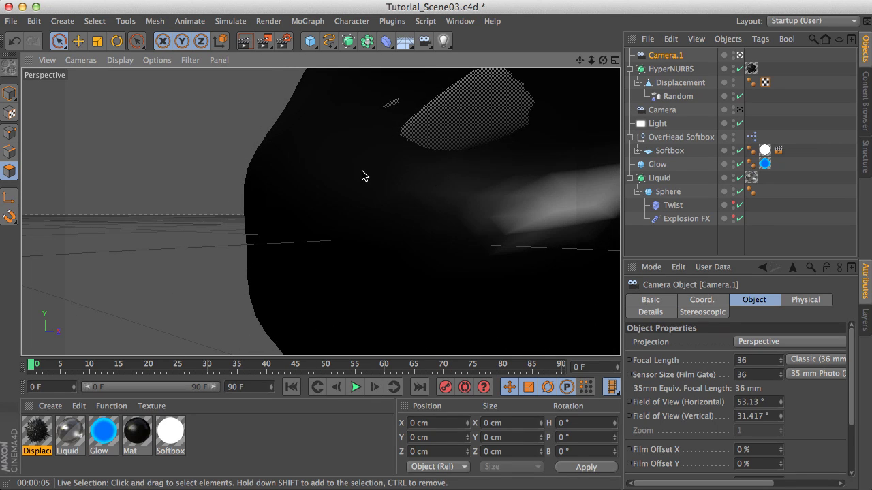
{"action": "left_click", "coordinate": [245, 41]}
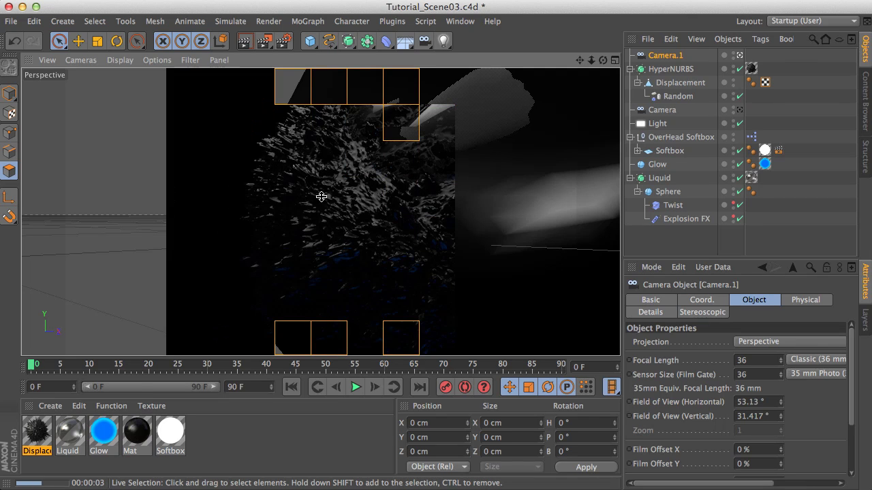
Set the Displacement material's Subdivision Level to 5 and render the close-up again.
{"action": "double_click", "coordinate": [36, 431]}
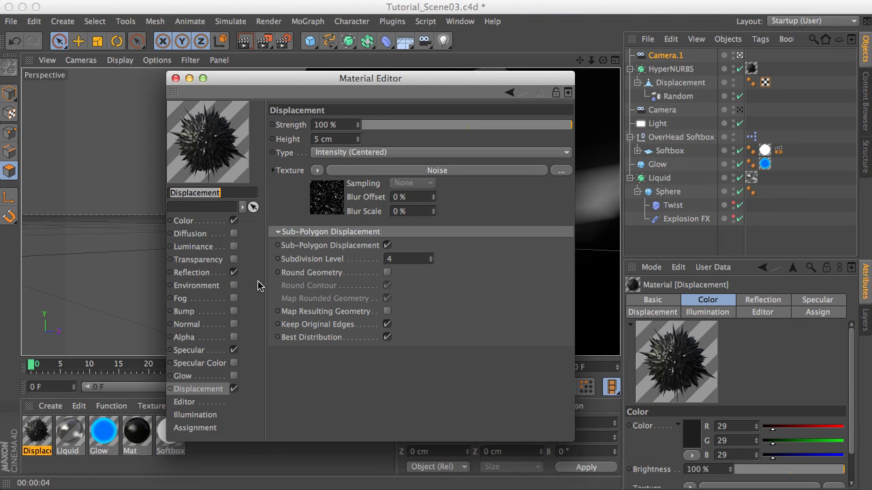
{"action": "left_click", "coordinate": [411, 259]}
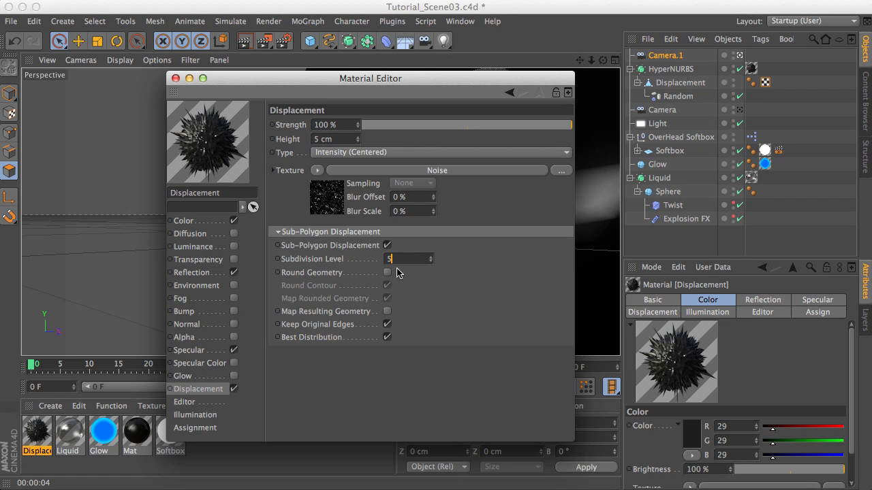
{"action": "type", "text": "5"}
{"action": "left_click", "coordinate": [176, 78]}
{"action": "left_click", "coordinate": [245, 43]}
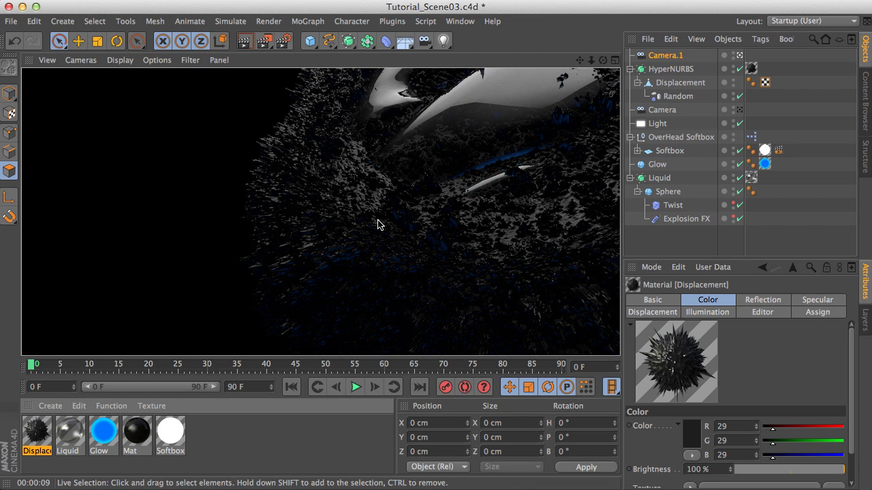
Return to the original camera's view, hide the close-up camera in the editor and render the view.
{"action": "left_click", "coordinate": [738, 57]}
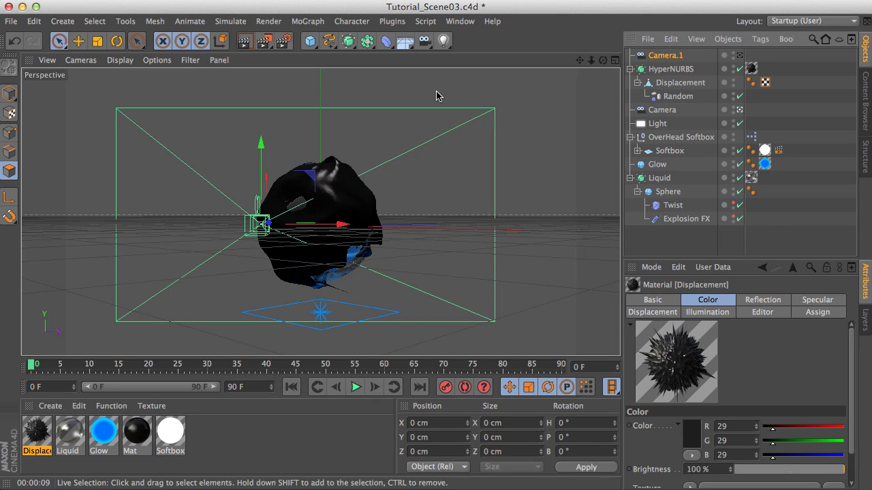
{"action": "left_click", "coordinate": [734, 53]}
{"action": "left_click", "coordinate": [247, 45]}
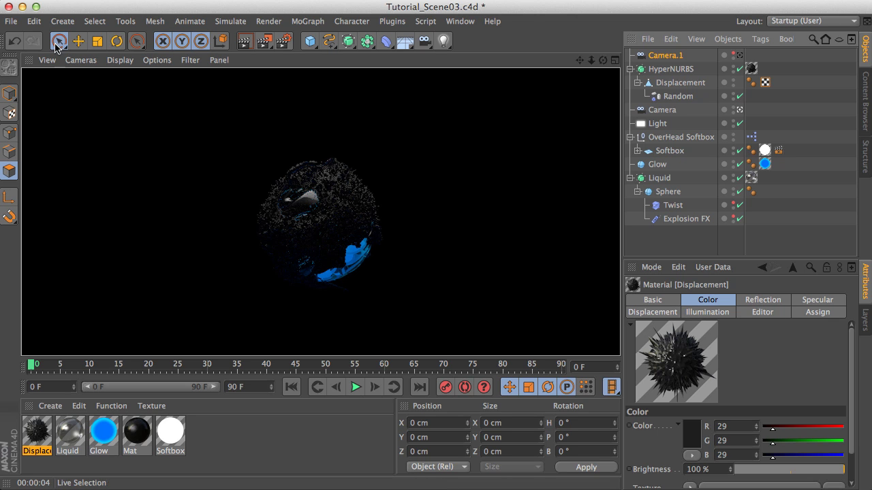
Save the scene and open the render settings.
{"action": "left_click", "coordinate": [11, 21]}
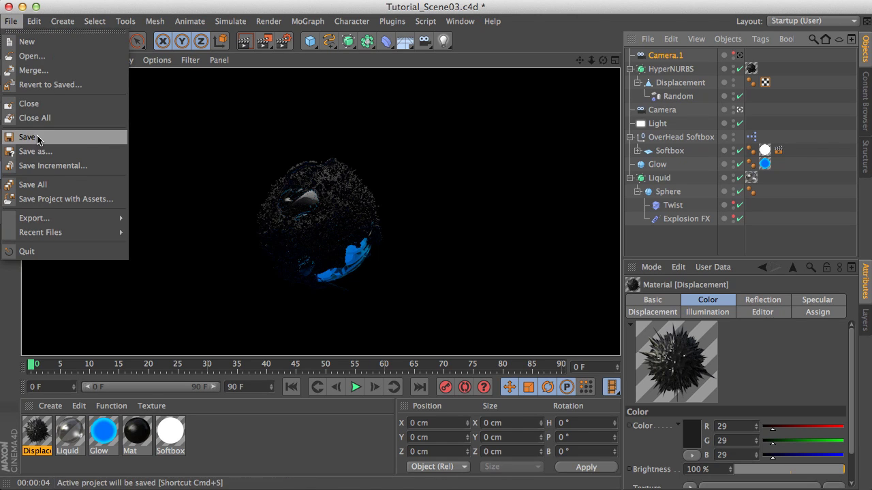
{"action": "left_click", "coordinate": [38, 139]}
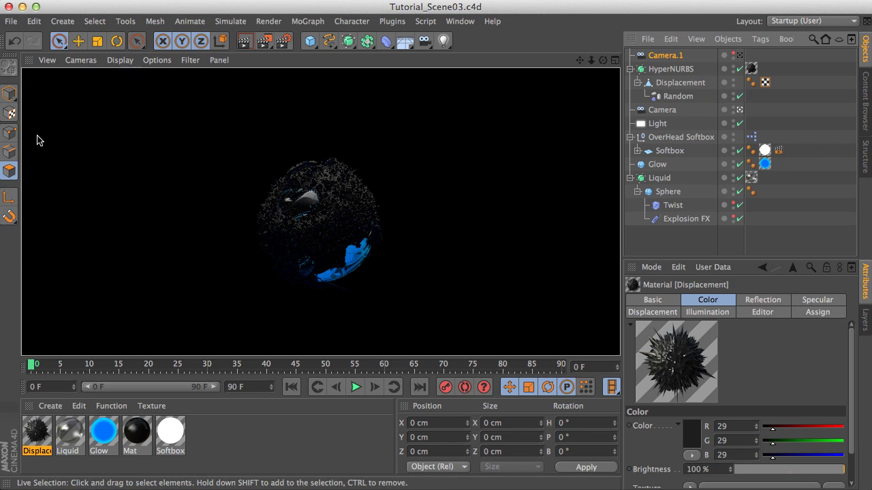
{"action": "left_click", "coordinate": [269, 23]}
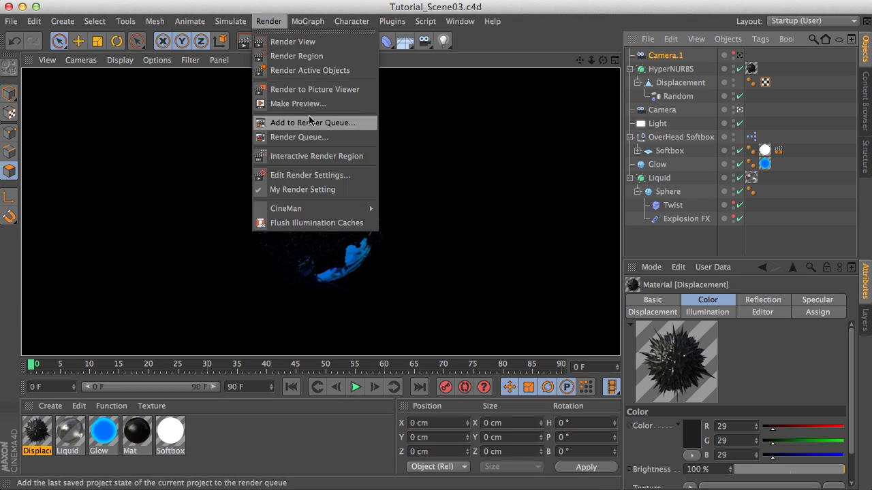
{"action": "left_click", "coordinate": [300, 174]}
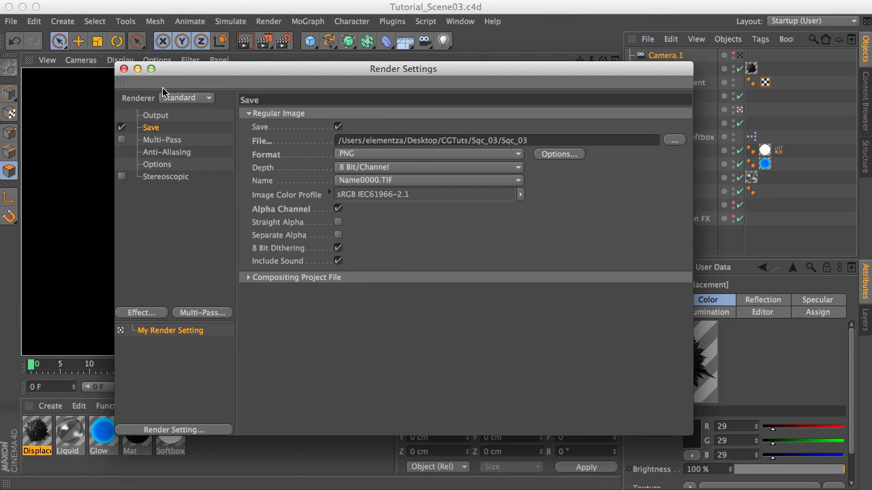
Close the render settings, render Tutorial_Scene03.c4d to the Picture Viewer, and close the viewer when the render is done.
{"action": "left_click", "coordinate": [123, 68]}
{"action": "left_click", "coordinate": [263, 41]}
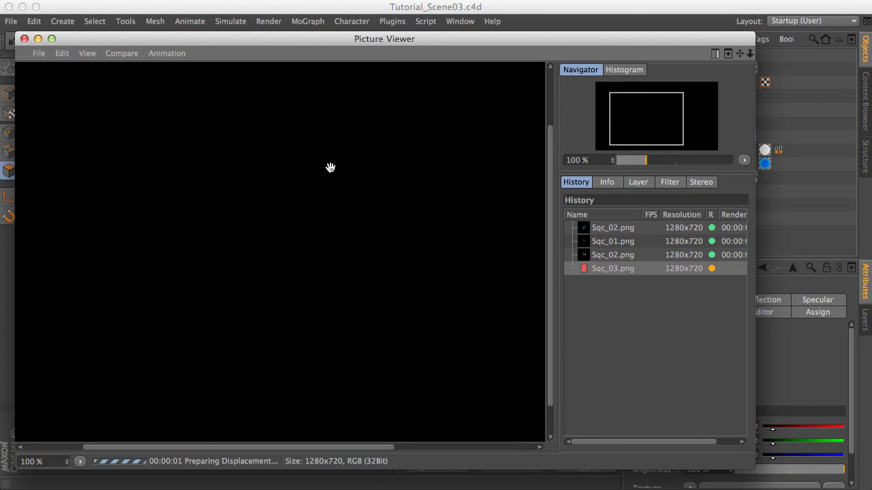
{"action": "left_click_drag", "start_coordinate": [300, 211], "coordinate": [334, 211]}
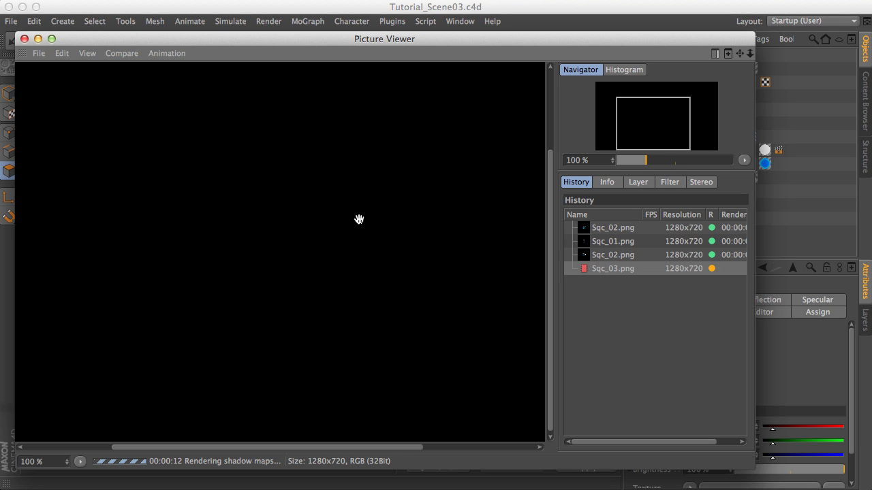
{"action": "left_click_drag", "start_coordinate": [369, 40], "coordinate": [427, 34]}
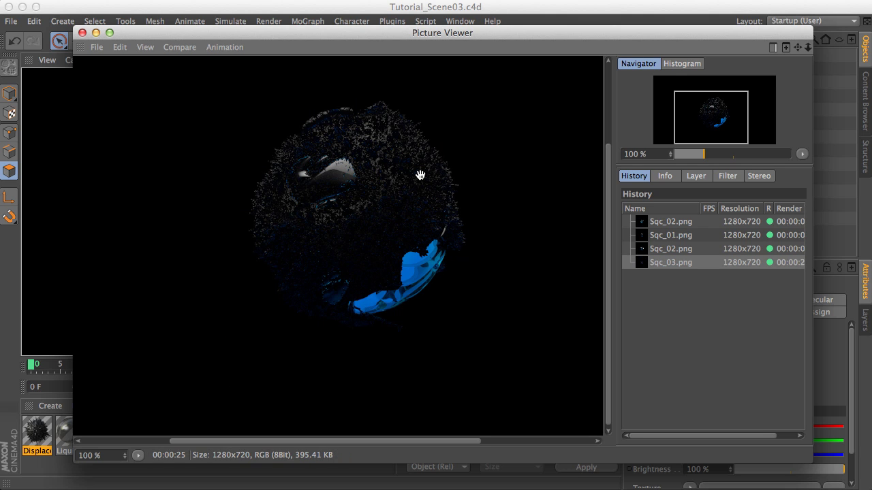
{"action": "left_click", "coordinate": [81, 33]}
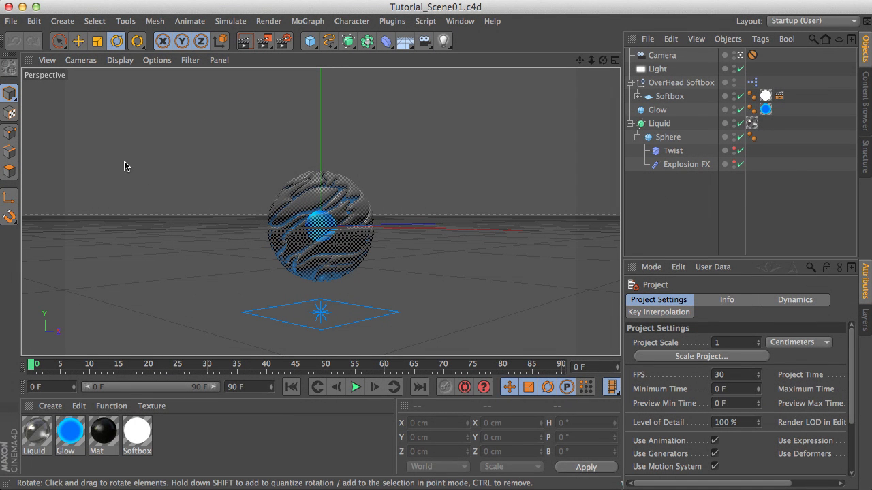
Merge headMesh.c4d from the Desktop into the Tutorial_Scene01.c4d scene.
{"action": "left_click", "coordinate": [12, 23]}
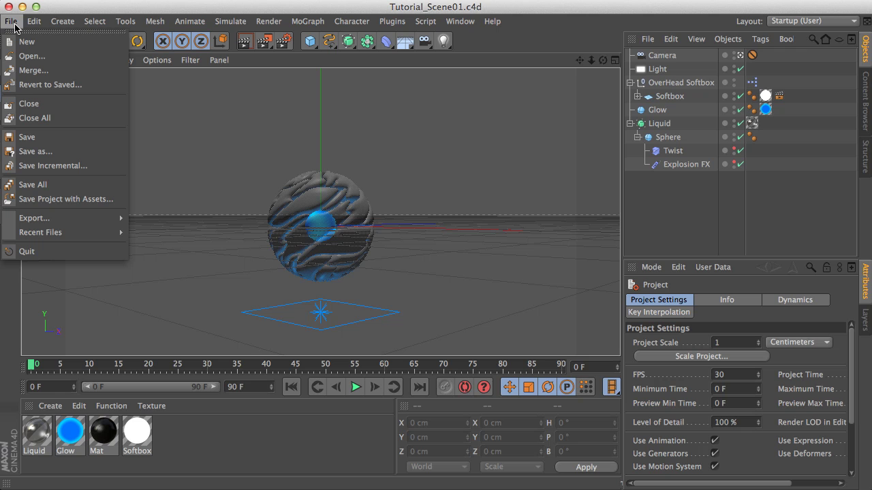
{"action": "left_click", "coordinate": [31, 70]}
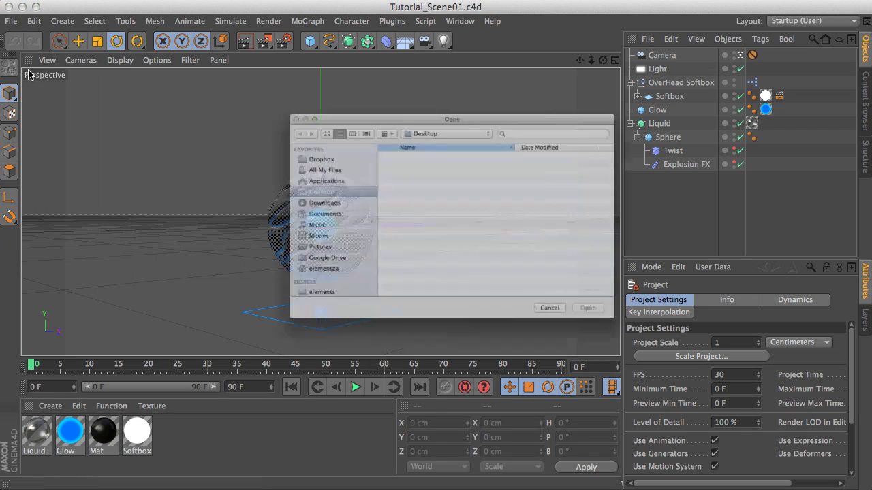
{"action": "left_click", "coordinate": [399, 141]}
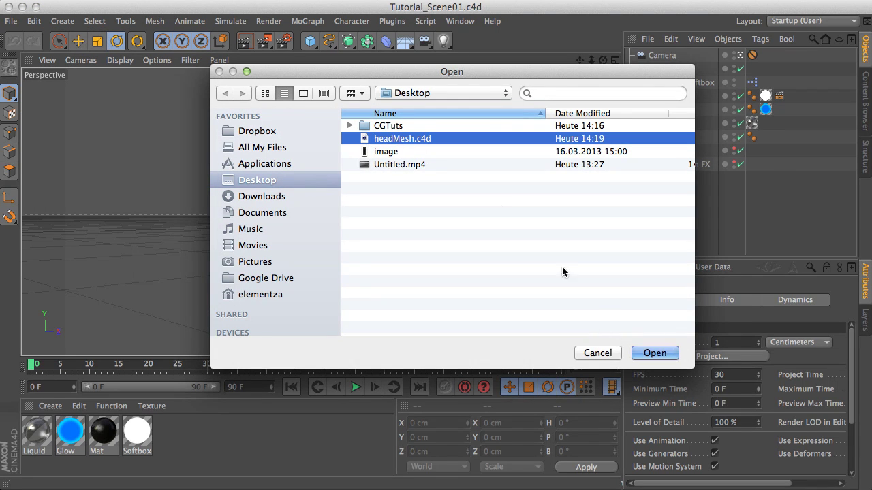
{"action": "left_click", "coordinate": [655, 354]}
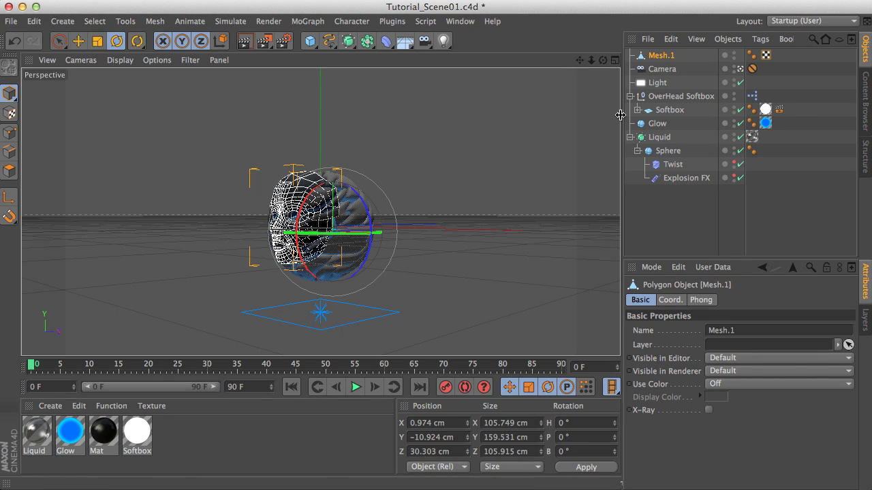
Delete the existing Camera object from the scene.
{"action": "left_click", "coordinate": [661, 70]}
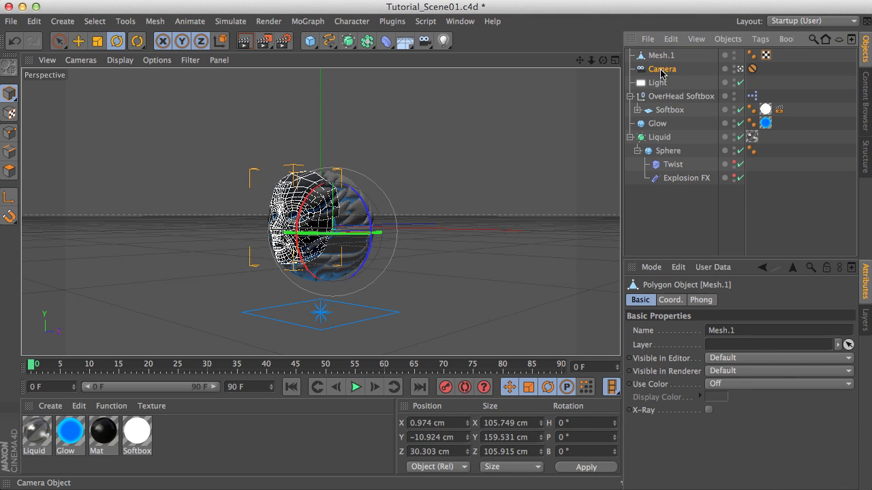
{"action": "key", "text": "Delete"}
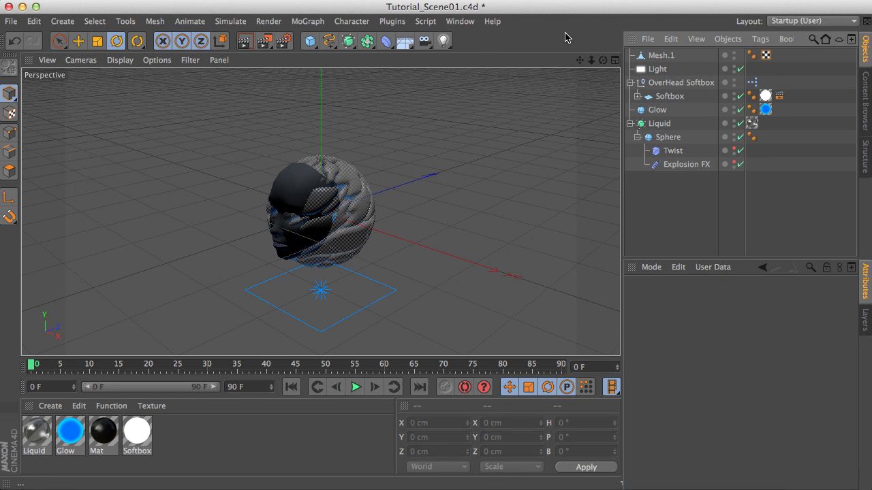
{"action": "left_click_drag", "start_coordinate": [338, 246], "coordinate": [503, 180], "text": "alt"}
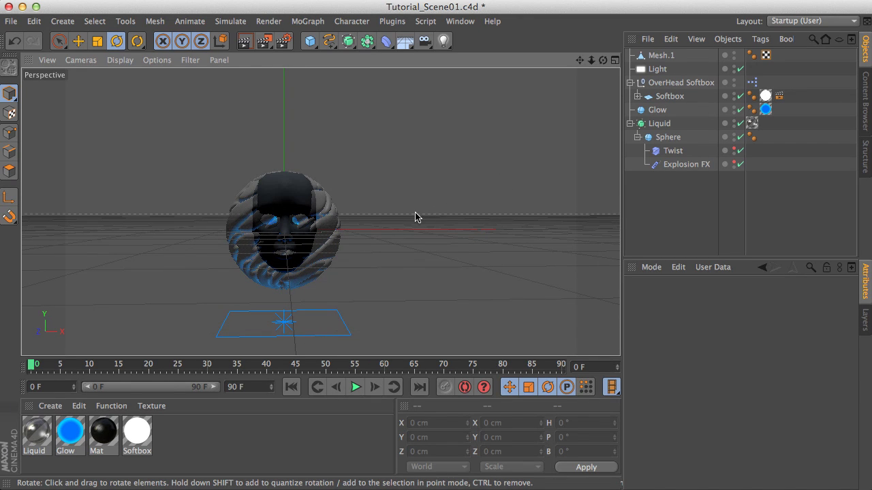
{"action": "left_click_drag", "start_coordinate": [384, 234], "coordinate": [421, 207], "text": "alt"}
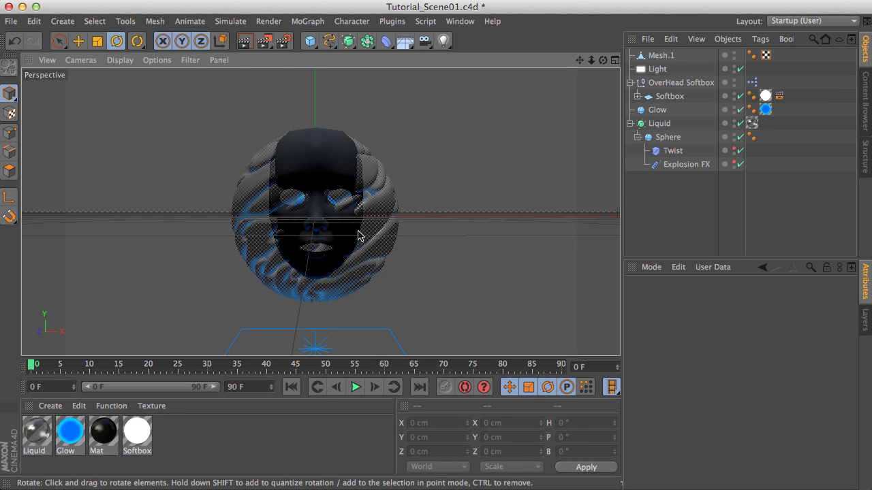
Select the Liquid HyperNURBS object and collapse its hierarchy in the object list.
{"action": "left_click", "coordinate": [659, 124]}
{"action": "left_click", "coordinate": [657, 110]}
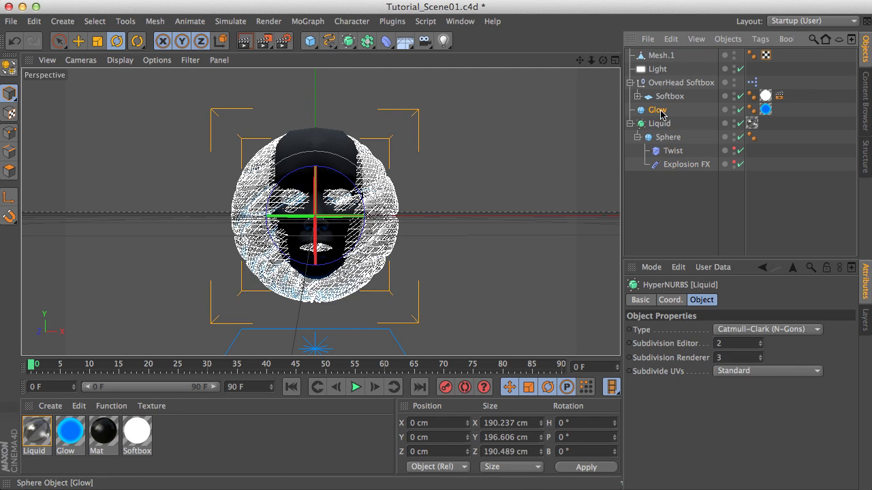
{"action": "left_click", "coordinate": [660, 124]}
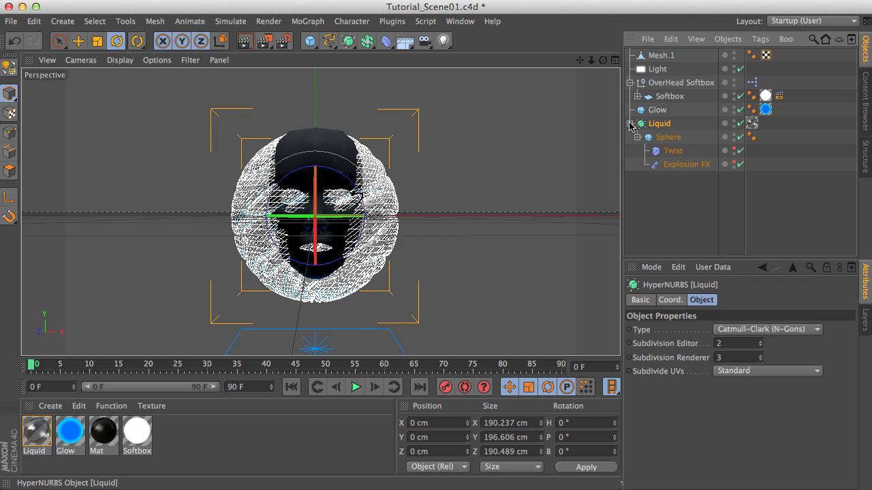
{"action": "left_click", "coordinate": [630, 123]}
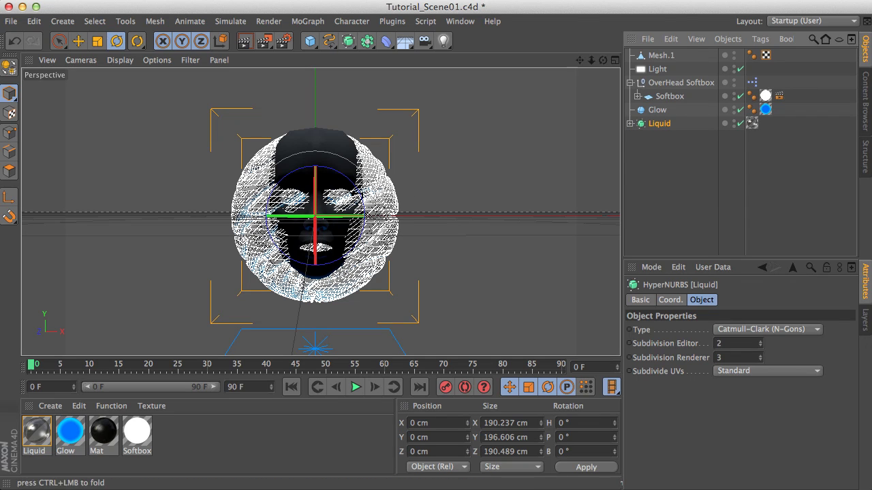
Save the scene as Tutorial_Scene04.c4d in the CGTuts folder, replacing the existing file.
{"action": "left_click", "coordinate": [11, 21]}
{"action": "left_click", "coordinate": [52, 151]}
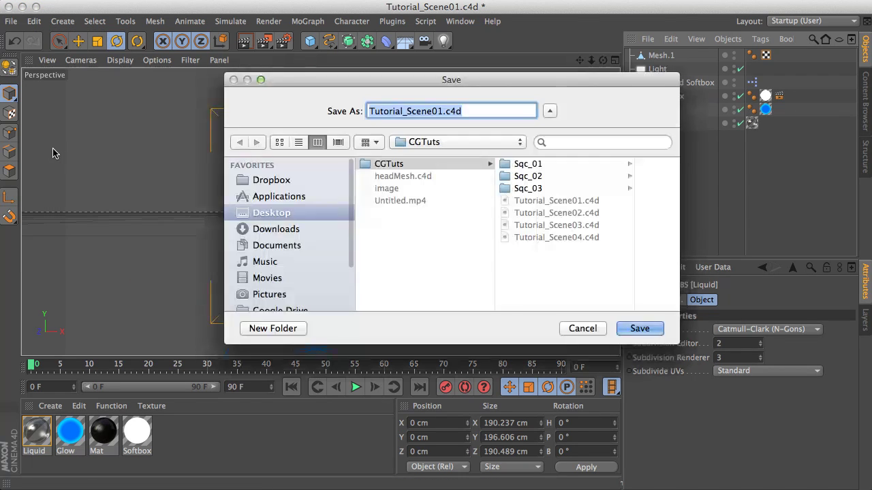
{"action": "left_click", "coordinate": [555, 237]}
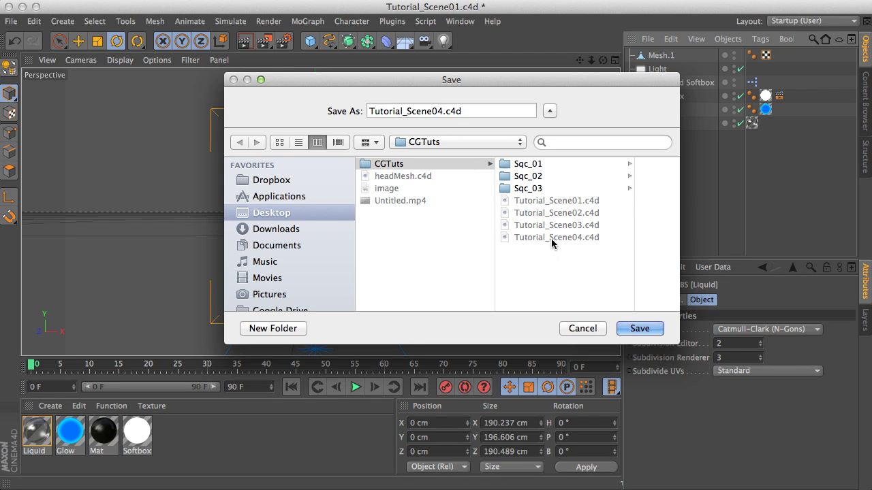
{"action": "left_click", "coordinate": [639, 329]}
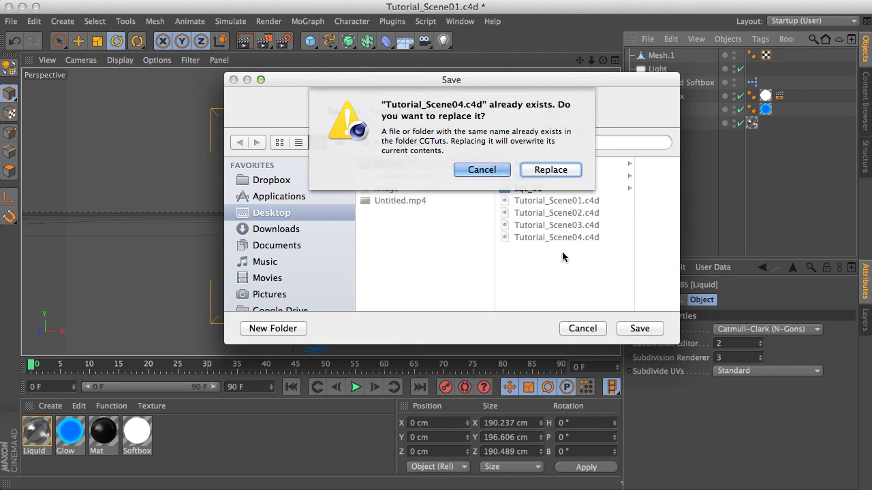
{"action": "left_click", "coordinate": [545, 175]}
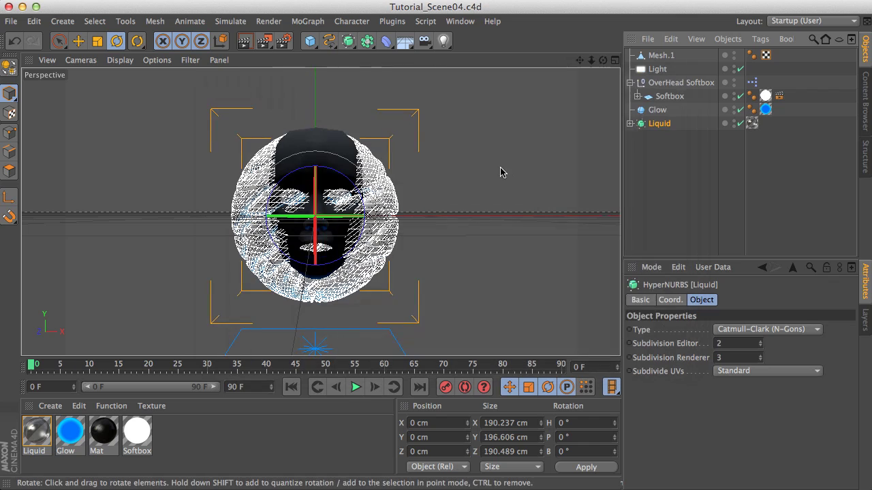
Create a new folder named Sqc_04 inside CGTuts for the render output.
{"action": "left_click", "coordinate": [268, 21]}
{"action": "left_click", "coordinate": [285, 175]}
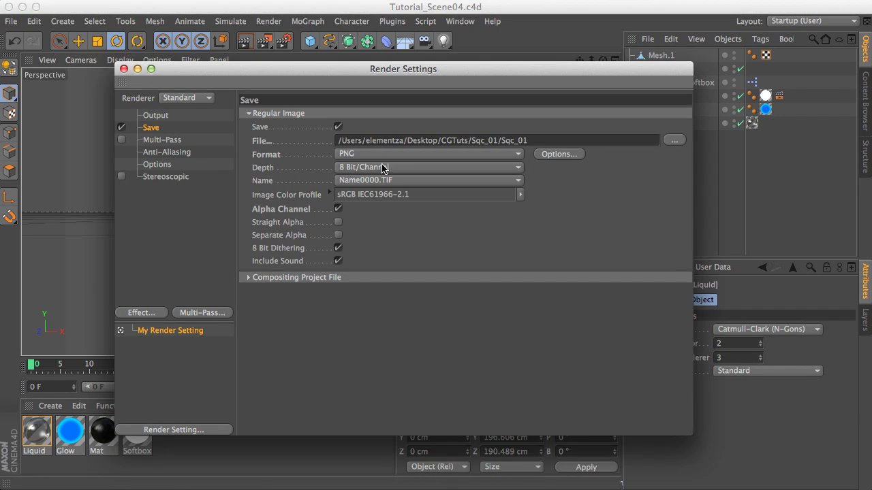
{"action": "left_click", "coordinate": [671, 140]}
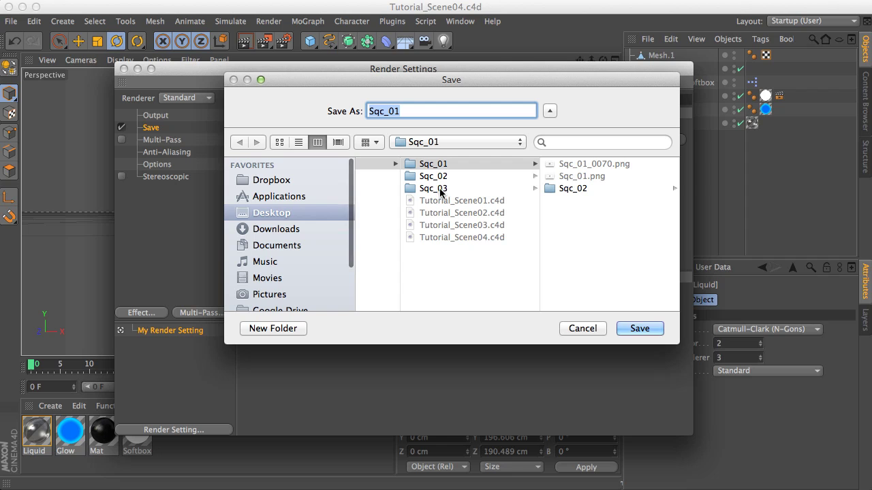
{"action": "left_click", "coordinate": [378, 167]}
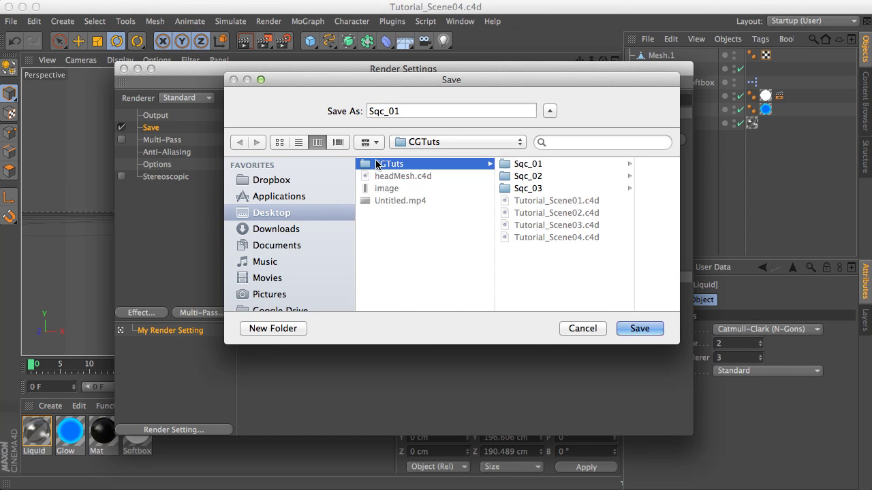
{"action": "left_click", "coordinate": [272, 328]}
{"action": "type", "text": "S"}
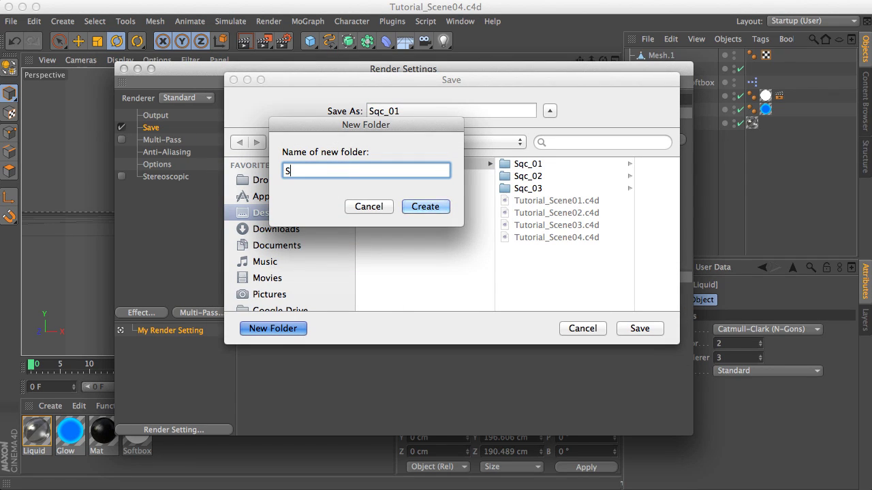
{"action": "type", "text": "qc_04"}
{"action": "key", "text": "Return"}
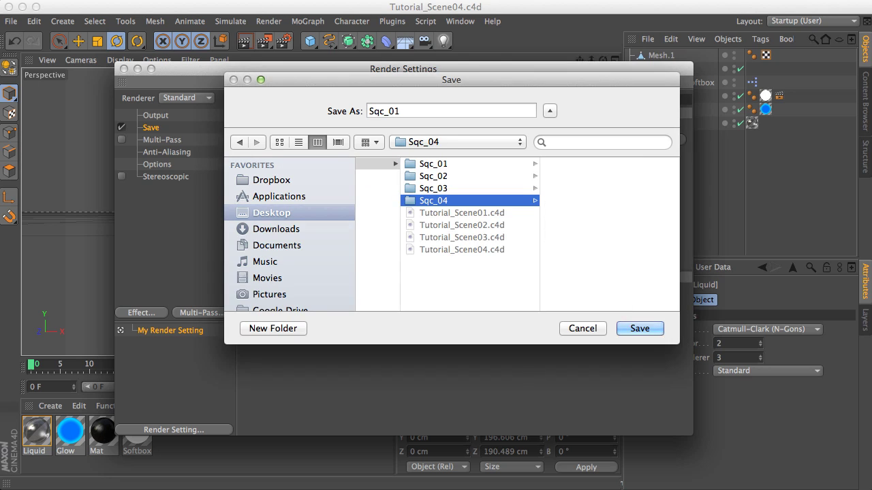
Set the render output file name to Sqc_04 in the new folder and close the render settings.
{"action": "left_click", "coordinate": [423, 112]}
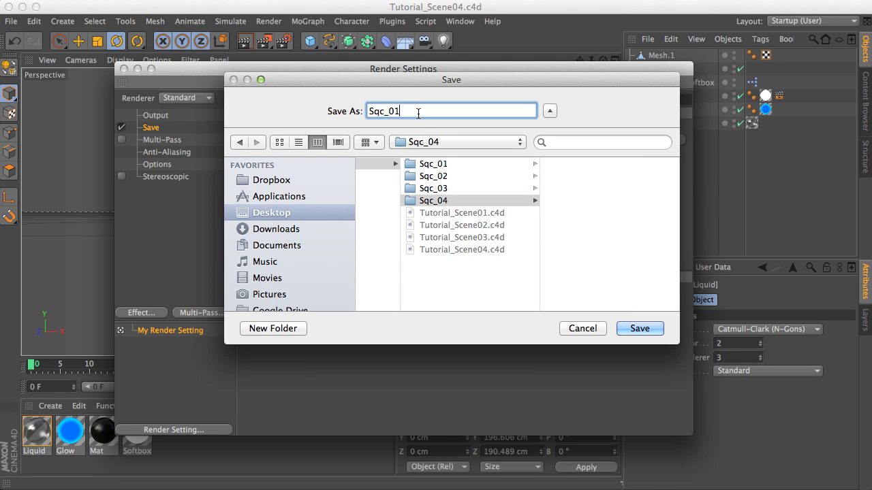
{"action": "key", "text": "BackSpace"}
{"action": "type", "text": "4"}
{"action": "left_click", "coordinate": [638, 328]}
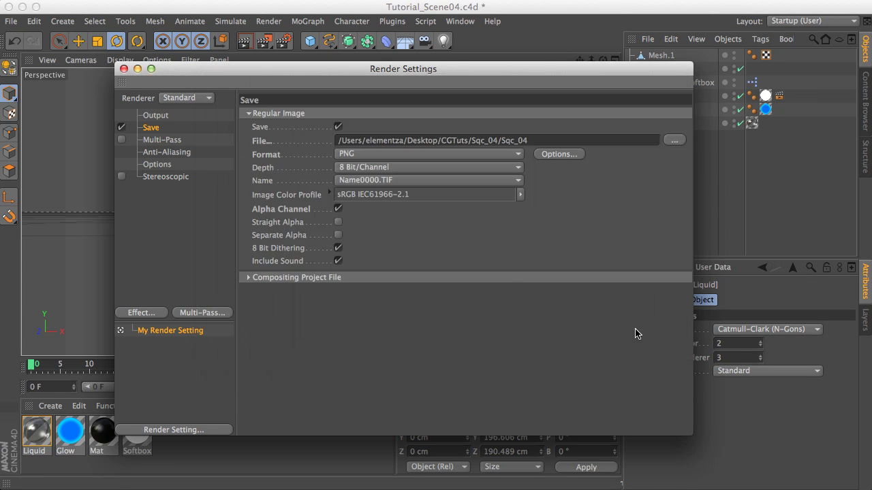
{"action": "left_click", "coordinate": [124, 69]}
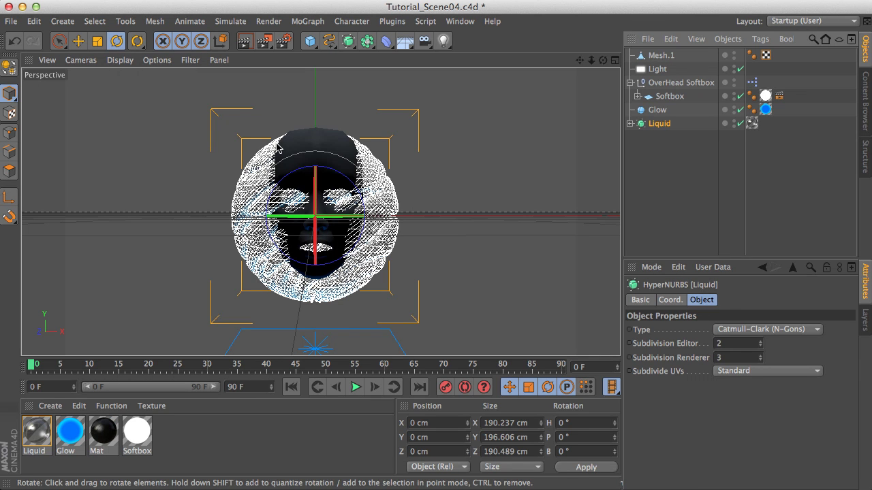
Group the Glow and Liquid objects under a new null.
{"action": "left_click", "coordinate": [664, 55]}
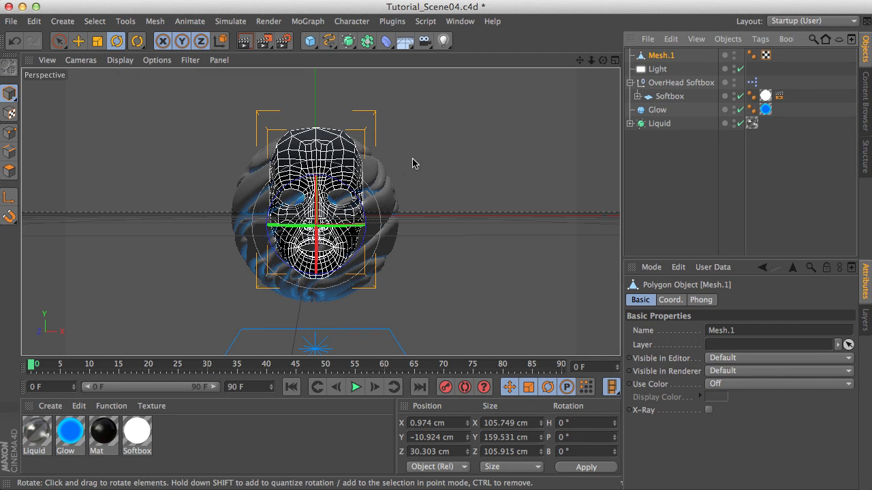
{"action": "left_click_drag", "start_coordinate": [413, 163], "coordinate": [444, 179], "text": "alt"}
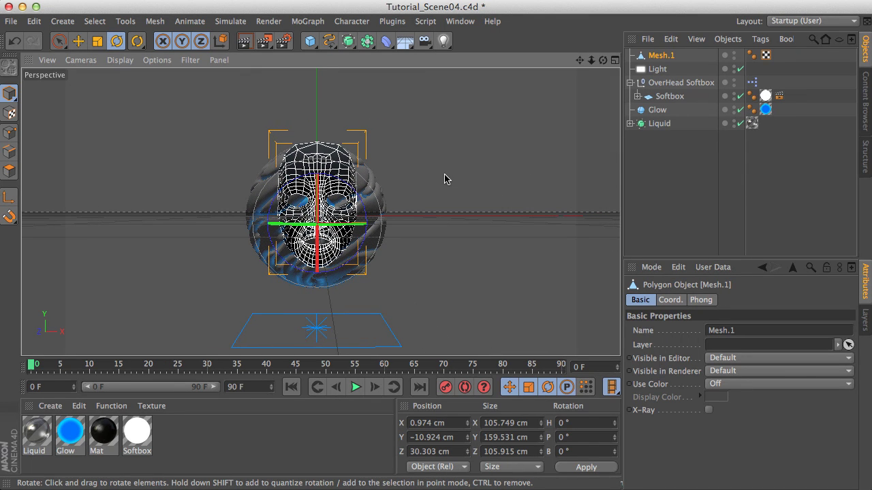
{"action": "left_click", "coordinate": [657, 111]}
{"action": "left_click", "coordinate": [658, 124]}
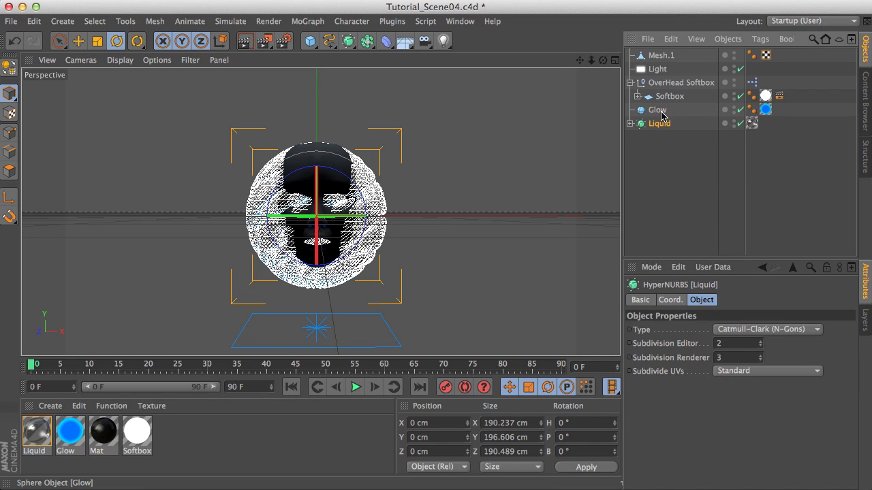
{"action": "left_click", "coordinate": [657, 112], "text": "ctrl"}
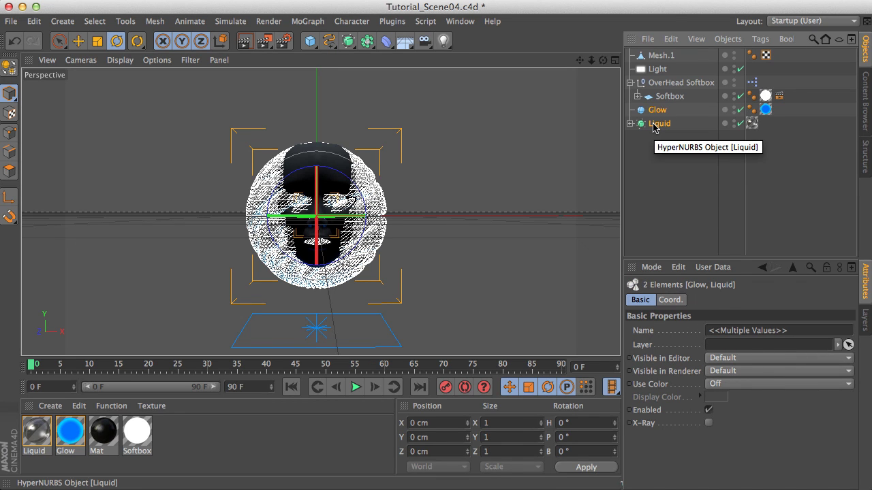
{"action": "key", "text": "alt+g"}
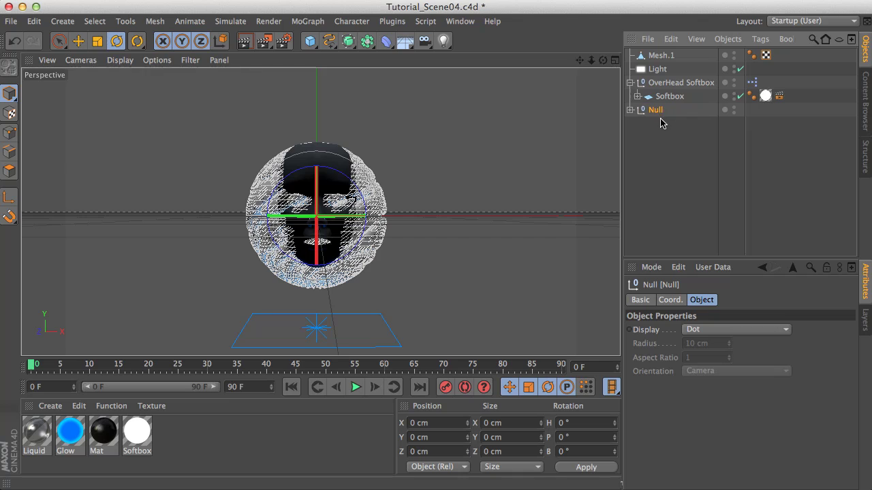
Rename the null containing Glow and Liquid to Sphere.
{"action": "double_click", "coordinate": [655, 110]}
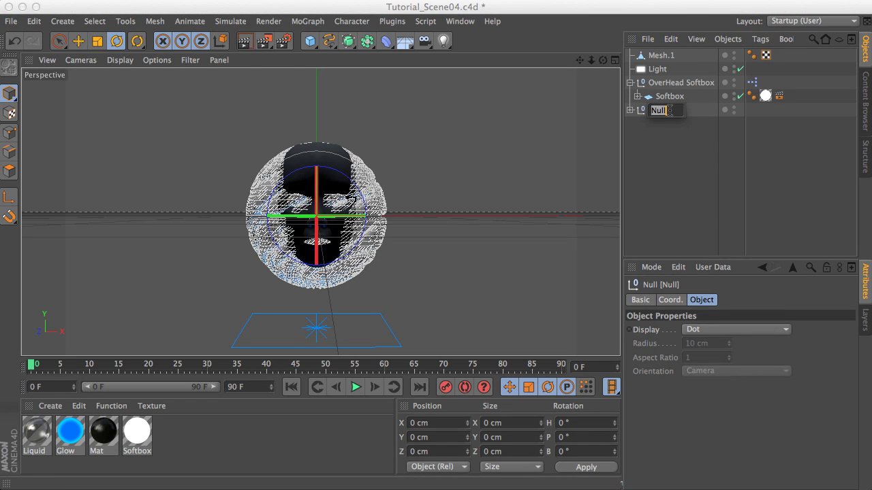
{"action": "type", "text": "Sphere"}
{"action": "key", "text": "Return"}
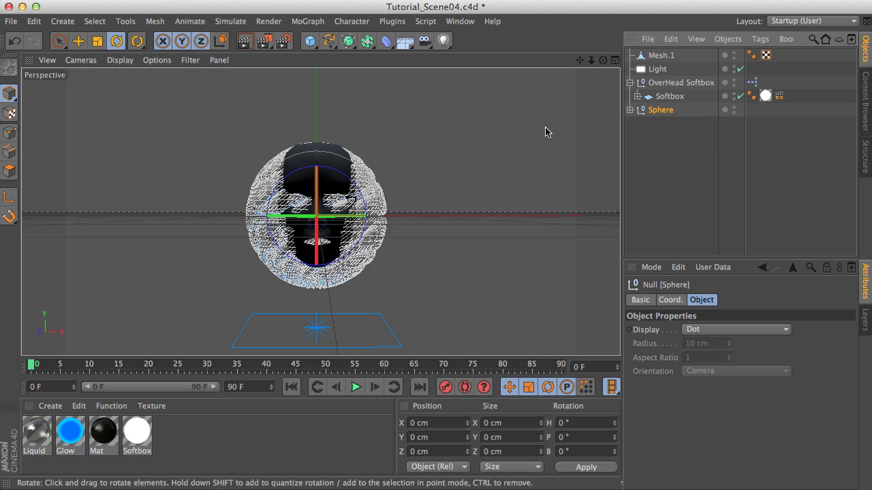
Rename the Sphere null to Sphere_01.
{"action": "double_click", "coordinate": [675, 111]}
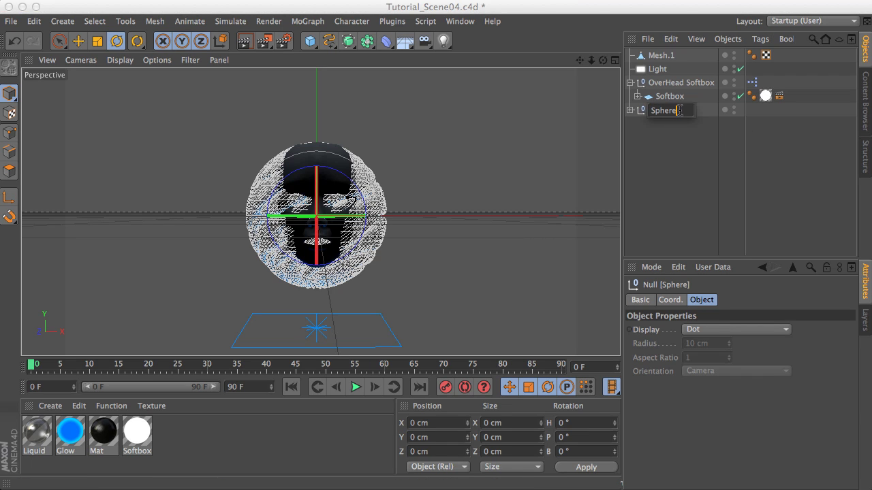
{"action": "type", "text": "_02"}
{"action": "key", "text": "Return"}
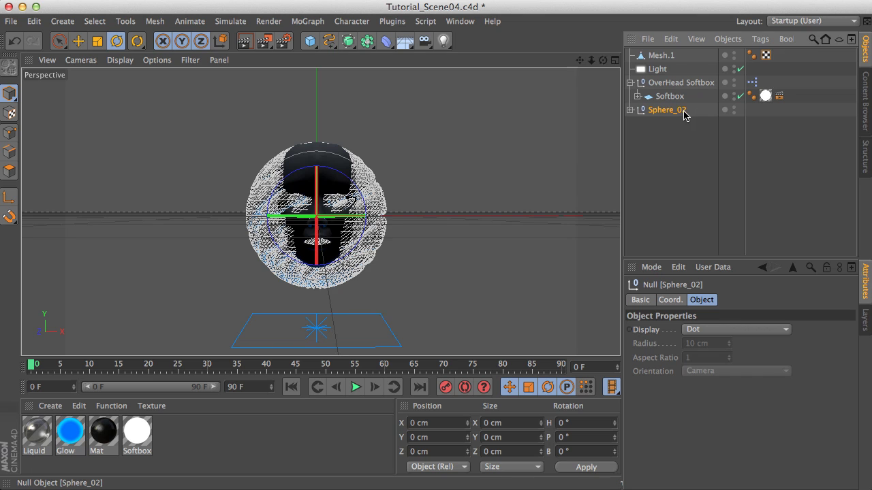
{"action": "double_click", "coordinate": [686, 111]}
{"action": "key", "text": "BackSpace"}
{"action": "type", "text": "1"}
{"action": "key", "text": "Return"}
Move the head mesh Mesh.1 down slightly along Y, to about -17 cm.
{"action": "left_click", "coordinate": [658, 58]}
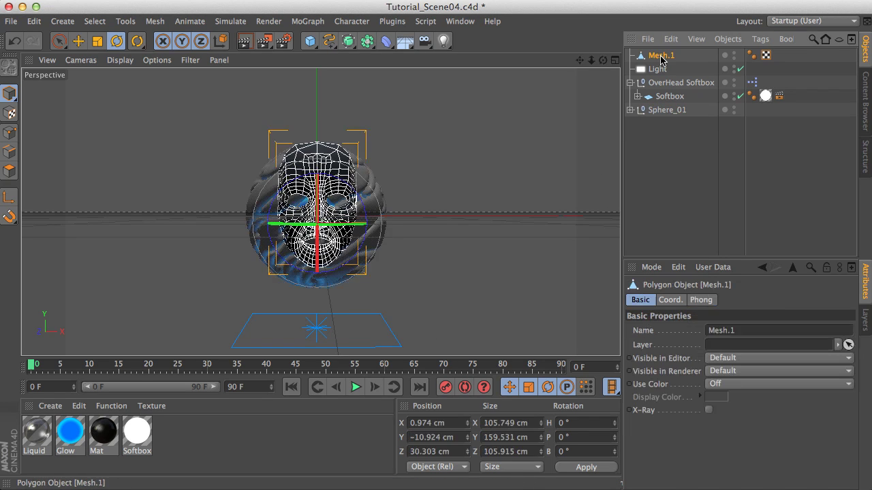
{"action": "left_click_drag", "start_coordinate": [424, 183], "coordinate": [424, 192], "text": "alt"}
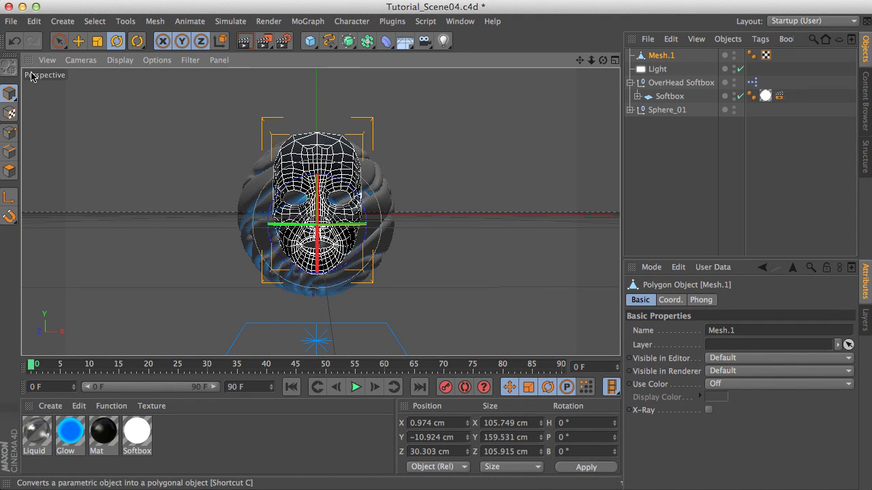
{"action": "left_click", "coordinate": [58, 41]}
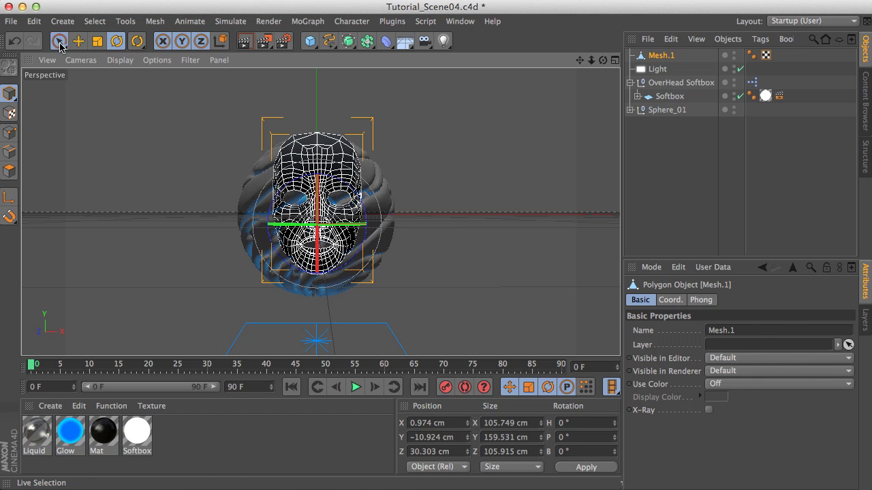
{"action": "left_click", "coordinate": [198, 169]}
{"action": "left_click", "coordinate": [317, 143]}
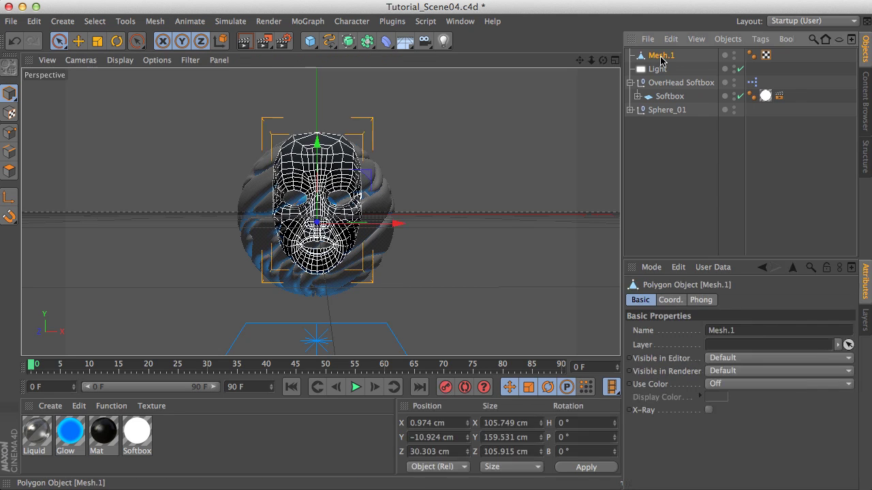
{"action": "left_click_drag", "start_coordinate": [317, 143], "coordinate": [317, 150]}
Enlarge the Glow sphere inside Sphere_01 to a radius of 83 cm.
{"action": "left_click", "coordinate": [659, 111]}
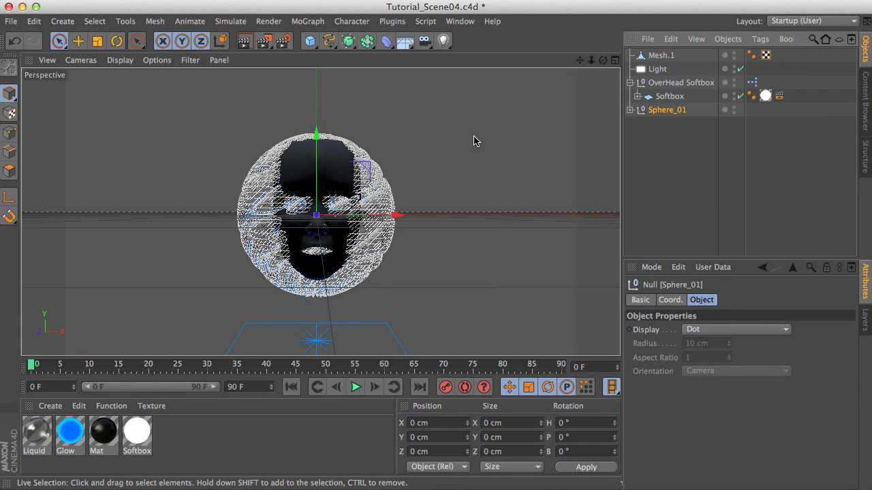
{"action": "left_click", "coordinate": [630, 110]}
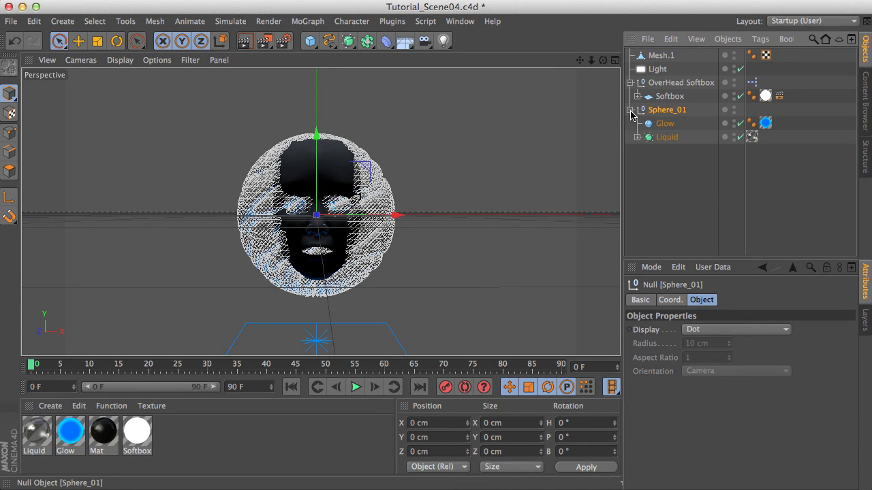
{"action": "left_click", "coordinate": [664, 124]}
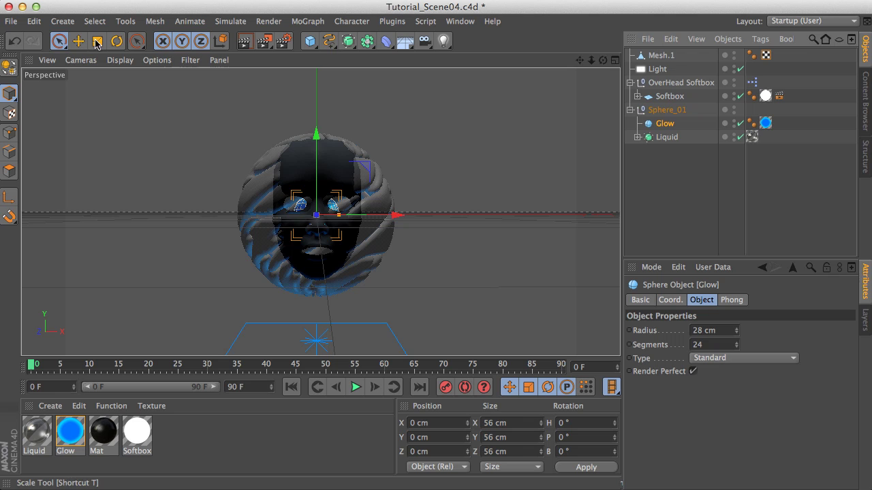
{"action": "left_click_drag", "start_coordinate": [736, 330], "coordinate": [736, 302]}
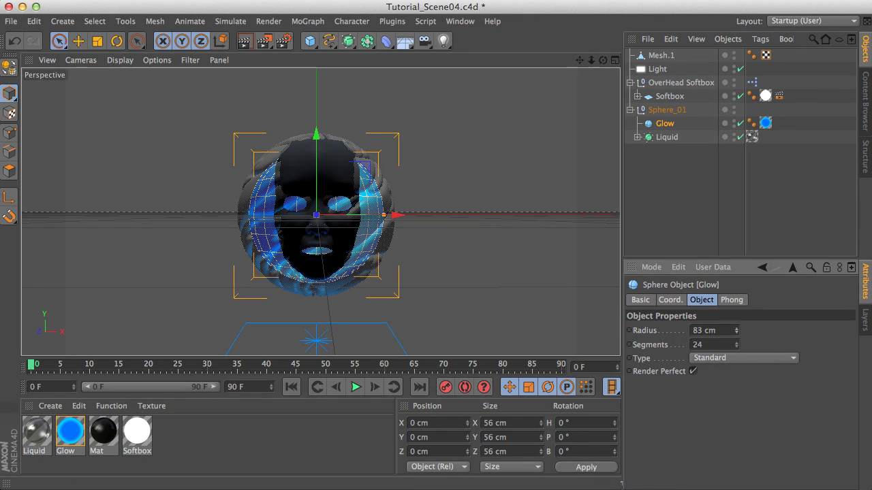
Scale the whole Sphere_01 group down to fit inside the head and raise it to about Y 25 cm behind the eyes.
{"action": "left_click", "coordinate": [632, 114]}
{"action": "left_click", "coordinate": [664, 109]}
{"action": "left_click", "coordinate": [98, 40]}
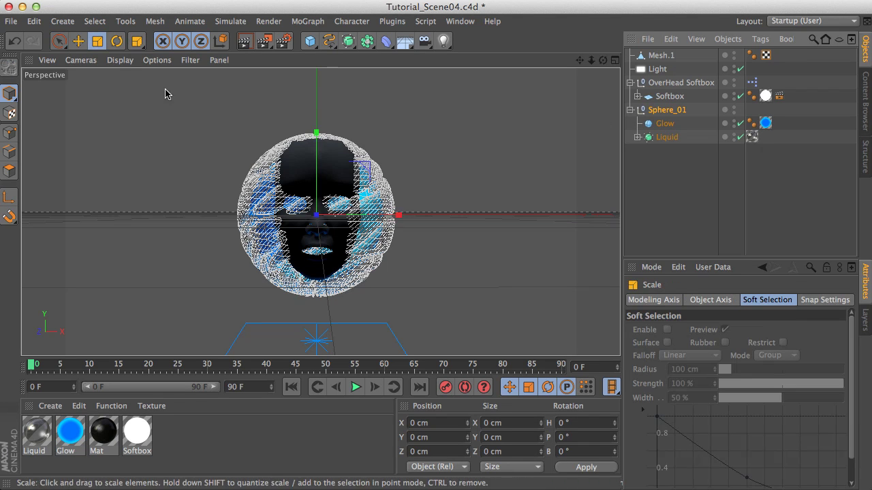
{"action": "left_click_drag", "start_coordinate": [165, 91], "coordinate": [56, 197]}
{"action": "left_click", "coordinate": [79, 41]}
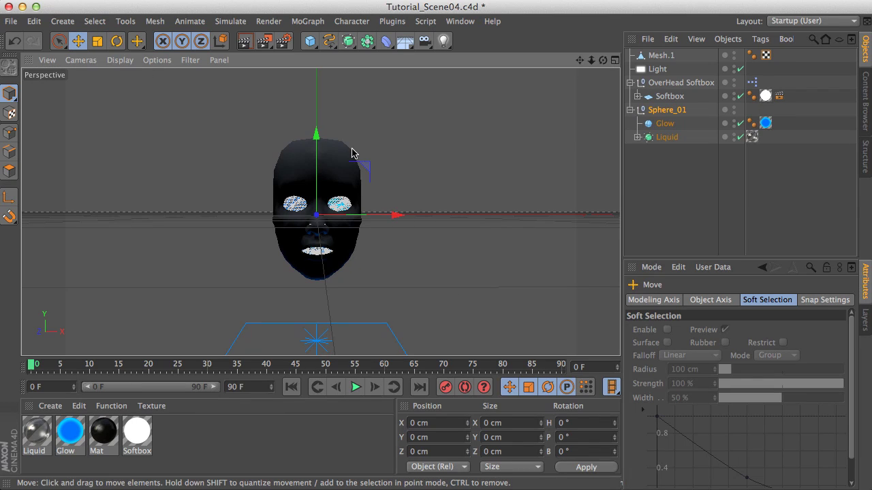
{"action": "left_click_drag", "start_coordinate": [325, 145], "coordinate": [317, 122]}
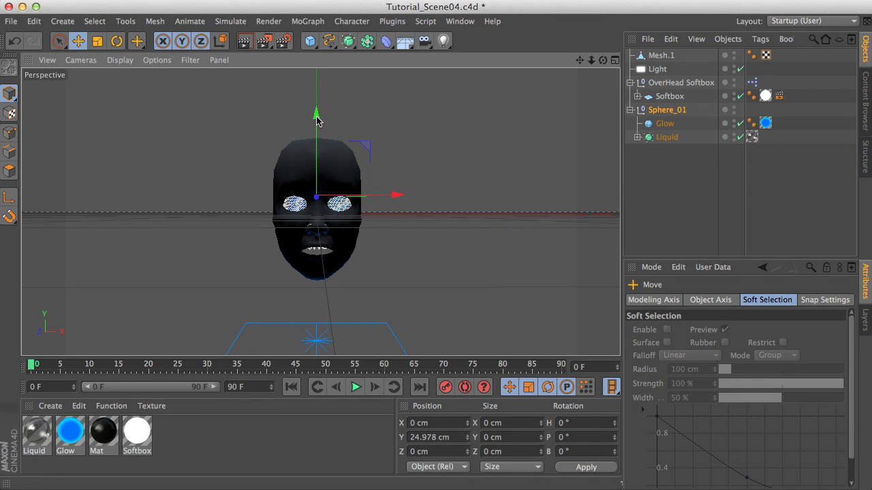
Duplicate the Sphere_01 group and rename the copy Sphere_02.
{"action": "left_click", "coordinate": [632, 109]}
{"action": "left_click", "coordinate": [649, 111]}
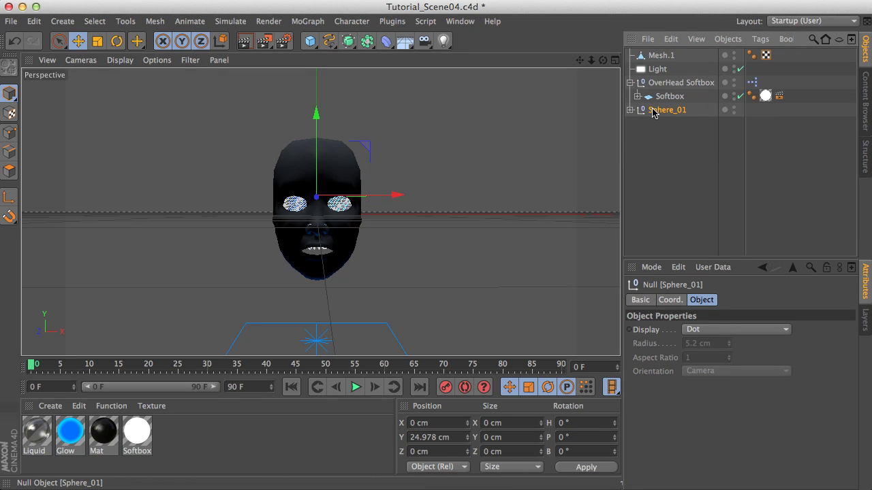
{"action": "key", "text": "ctrl+c"}
{"action": "key", "text": "ctrl+v"}
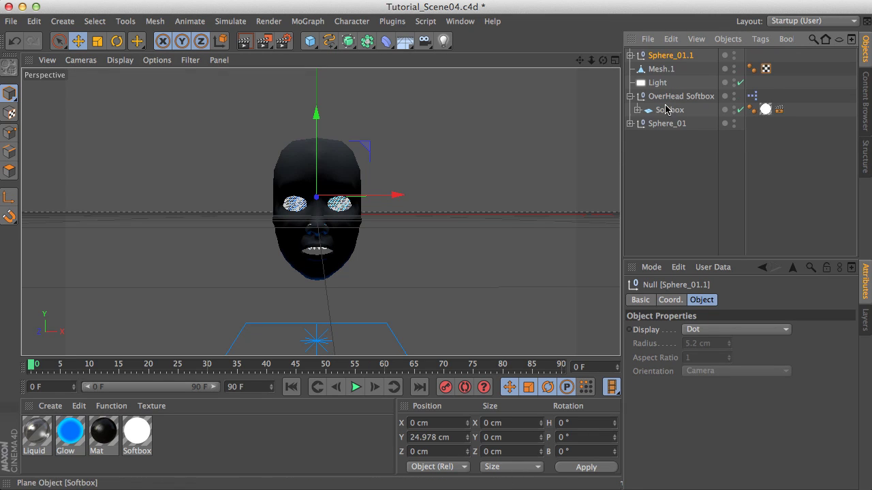
{"action": "double_click", "coordinate": [683, 56]}
{"action": "type", "text": "Sphere_02"}
{"action": "key", "text": "Return"}
Scale Sphere_02 down and lower it behind the mouth to about Y -2.7 cm, checking it with a preview render.
{"action": "left_click_drag", "start_coordinate": [310, 117], "coordinate": [322, 143]}
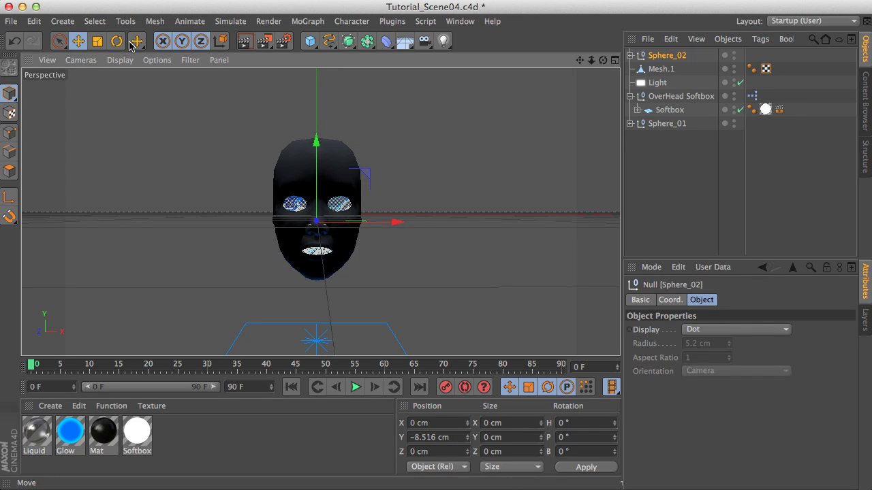
{"action": "left_click", "coordinate": [97, 42]}
{"action": "left_click_drag", "start_coordinate": [231, 157], "coordinate": [152, 198]}
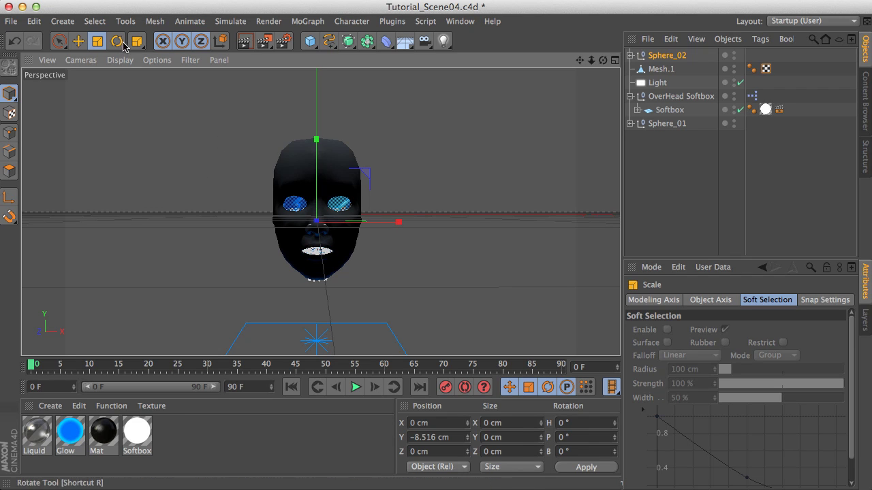
{"action": "left_click", "coordinate": [79, 42]}
{"action": "left_click_drag", "start_coordinate": [318, 151], "coordinate": [318, 145]}
{"action": "left_click", "coordinate": [248, 44]}
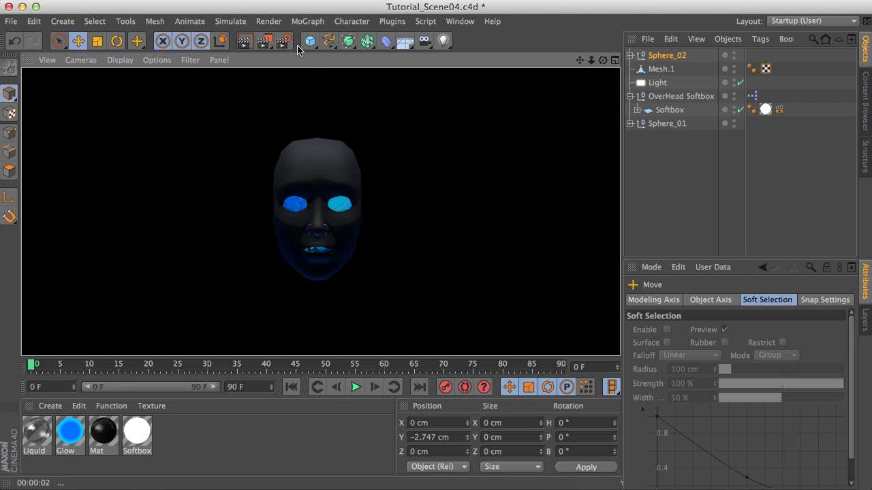
Smooth Mesh.1 by nesting it under a new HyperNURBS object named HeadMesh, and render a preview of the view.
{"action": "left_click", "coordinate": [348, 41]}
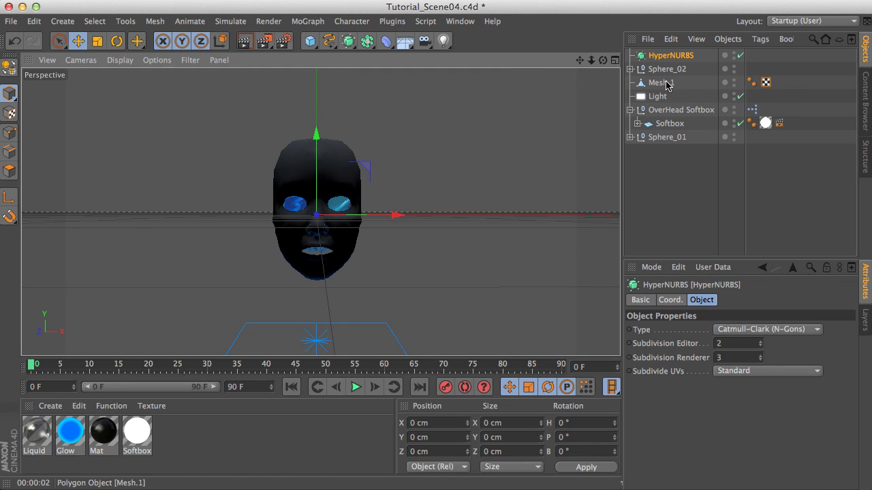
{"action": "left_click_drag", "start_coordinate": [662, 82], "coordinate": [673, 57]}
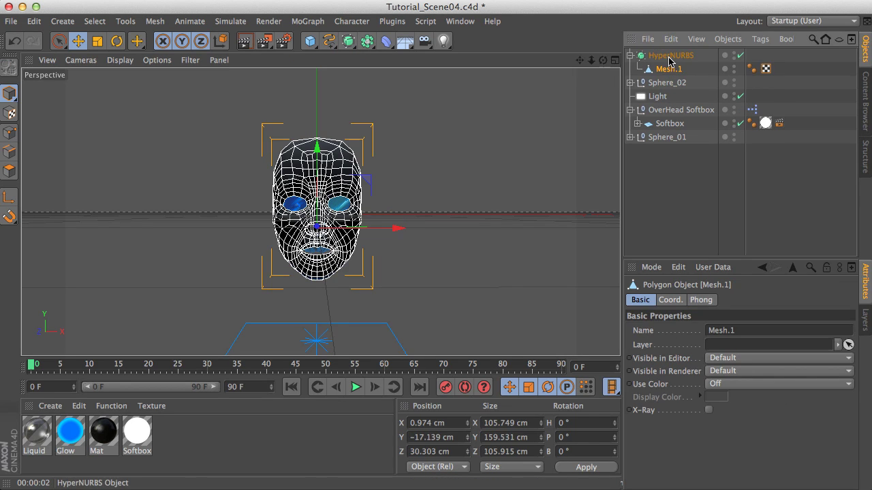
{"action": "double_click", "coordinate": [674, 56]}
{"action": "type", "text": "HeadMesh"}
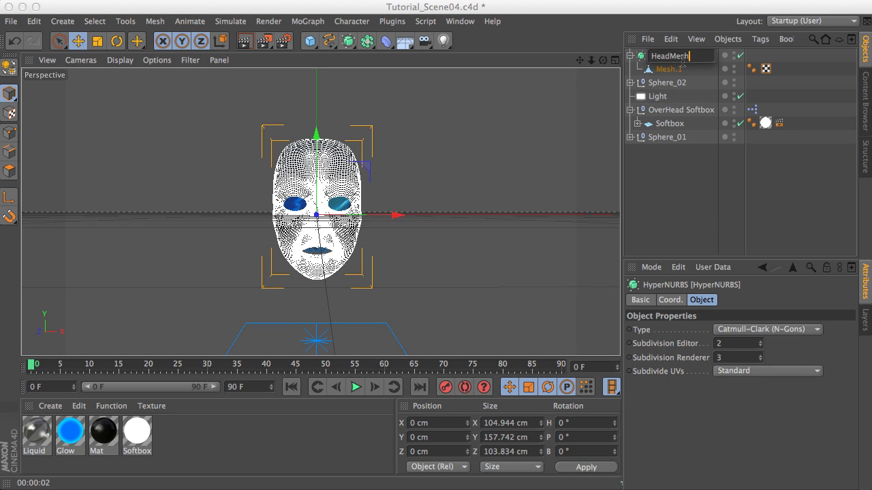
{"action": "key", "text": "Return"}
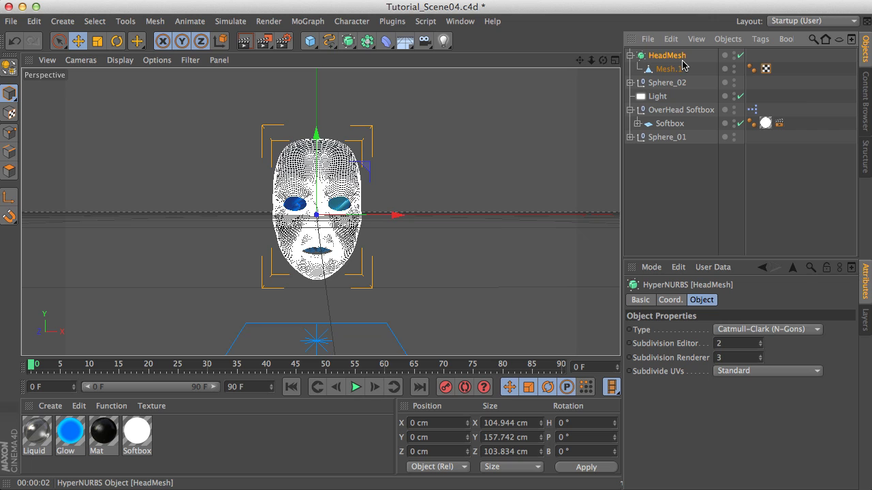
{"action": "left_click", "coordinate": [244, 42]}
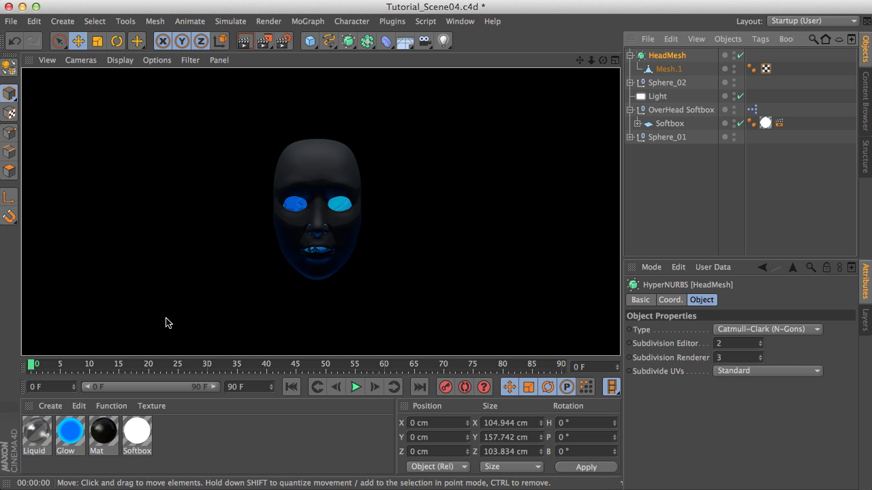
Create a new material and enable its Reflection channel at 20% brightness.
{"action": "left_click", "coordinate": [50, 407]}
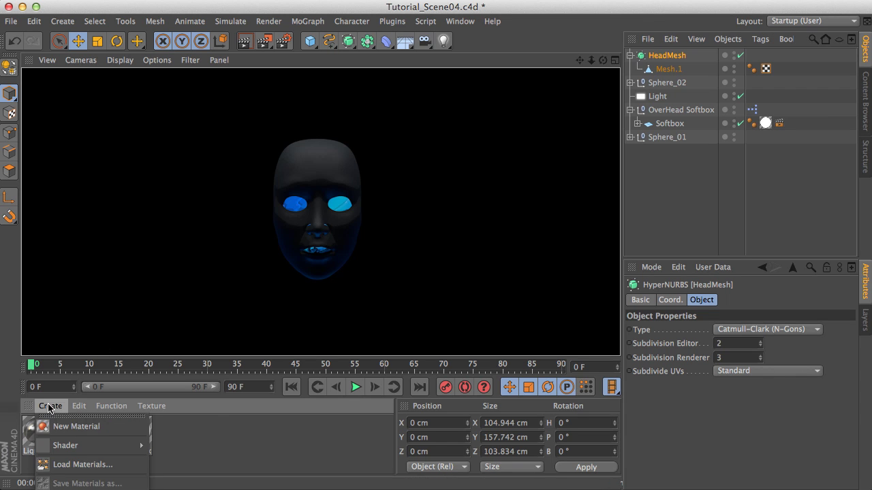
{"action": "left_click", "coordinate": [53, 424]}
{"action": "double_click", "coordinate": [37, 432]}
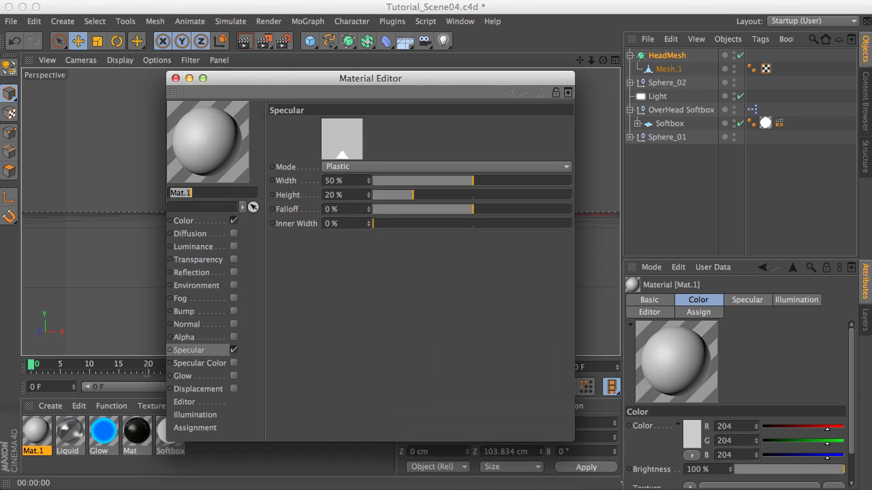
{"action": "left_click", "coordinate": [233, 272]}
{"action": "left_click", "coordinate": [423, 169]}
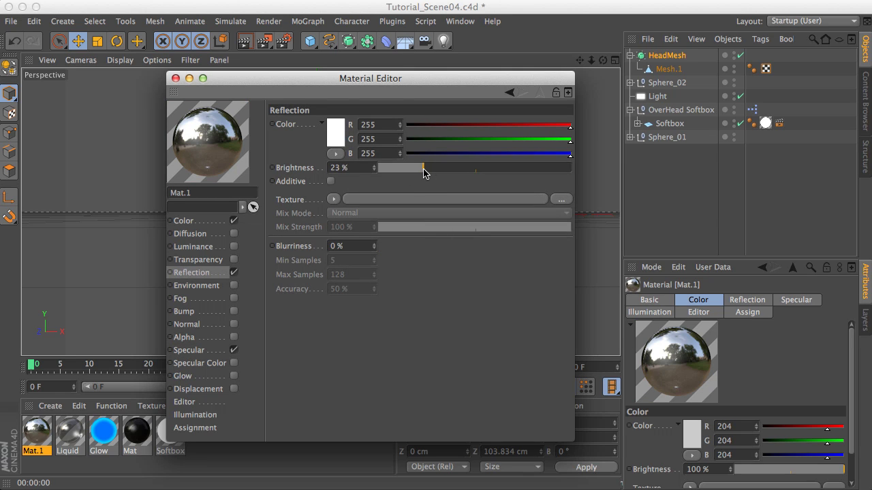
{"action": "left_click_drag", "start_coordinate": [423, 172], "coordinate": [417, 171]}
Add a Fresnel texture to the material's reflection with a mix strength of 50%.
{"action": "left_click", "coordinate": [334, 199]}
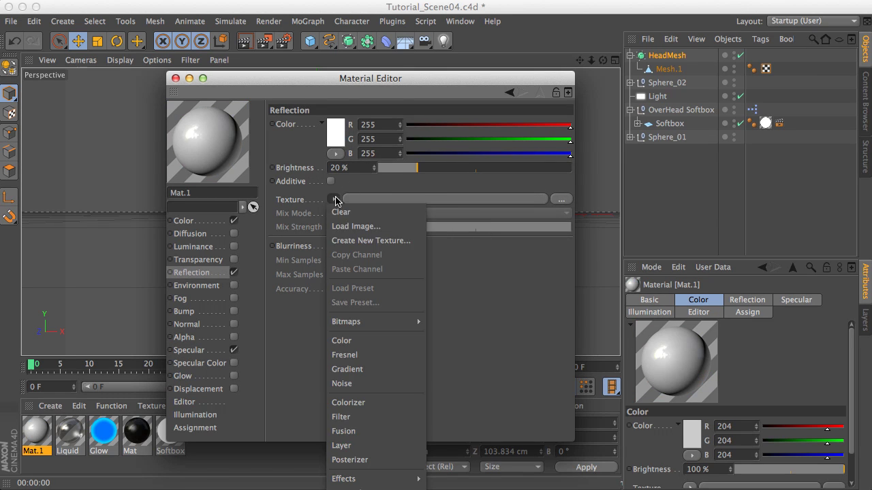
{"action": "left_click", "coordinate": [370, 354]}
{"action": "left_click", "coordinate": [465, 269]}
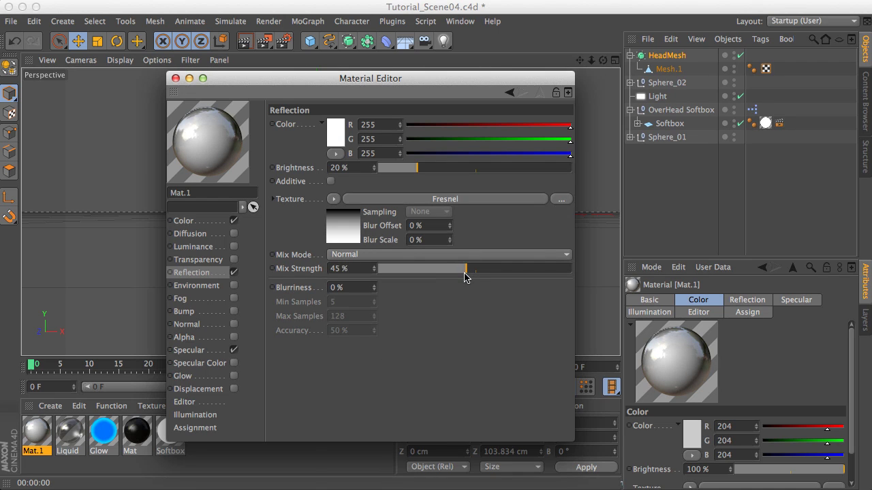
{"action": "left_click_drag", "start_coordinate": [465, 276], "coordinate": [478, 275]}
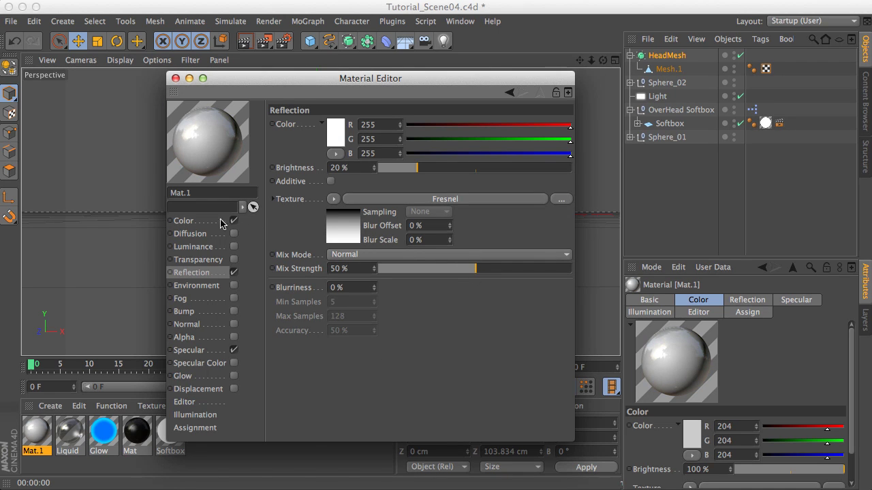
Set the new material's color to near-black RGB 14, 14, 14 and close the Material Editor.
{"action": "left_click", "coordinate": [184, 220]}
{"action": "left_click", "coordinate": [328, 133]}
{"action": "left_click_drag", "start_coordinate": [254, 158], "coordinate": [249, 162]}
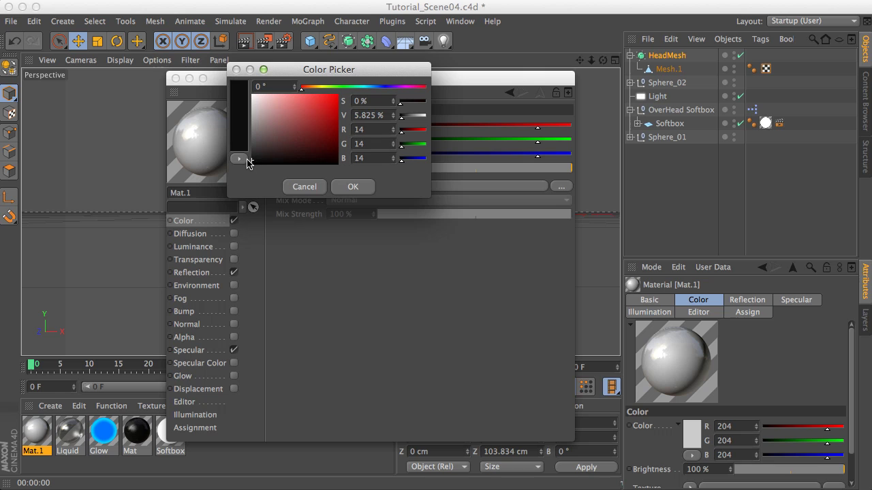
{"action": "left_click", "coordinate": [353, 188]}
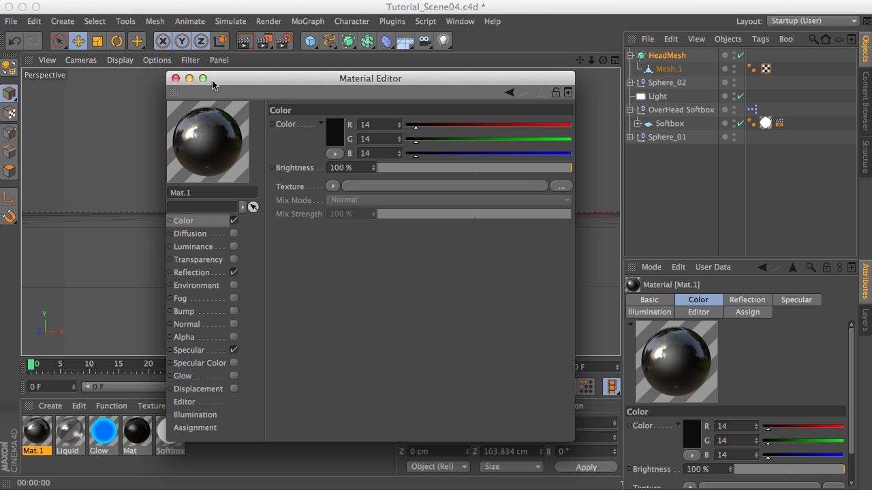
{"action": "left_click", "coordinate": [175, 78]}
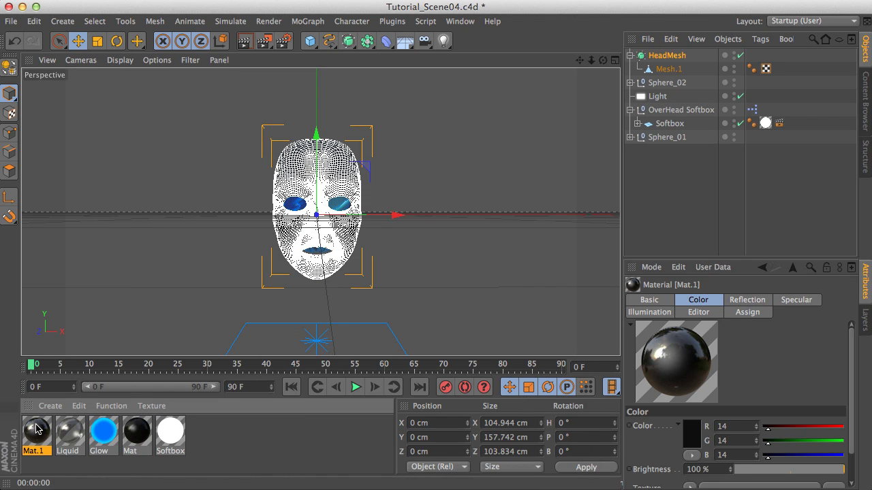
Apply the dark reflective material Mat.1 to HeadMesh and render a preview of the view.
{"action": "left_click_drag", "start_coordinate": [38, 430], "coordinate": [660, 60]}
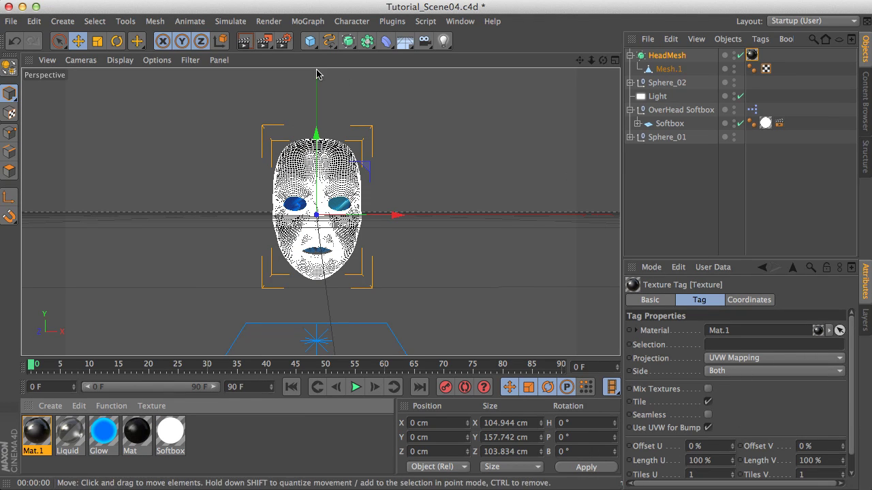
{"action": "left_click", "coordinate": [245, 42]}
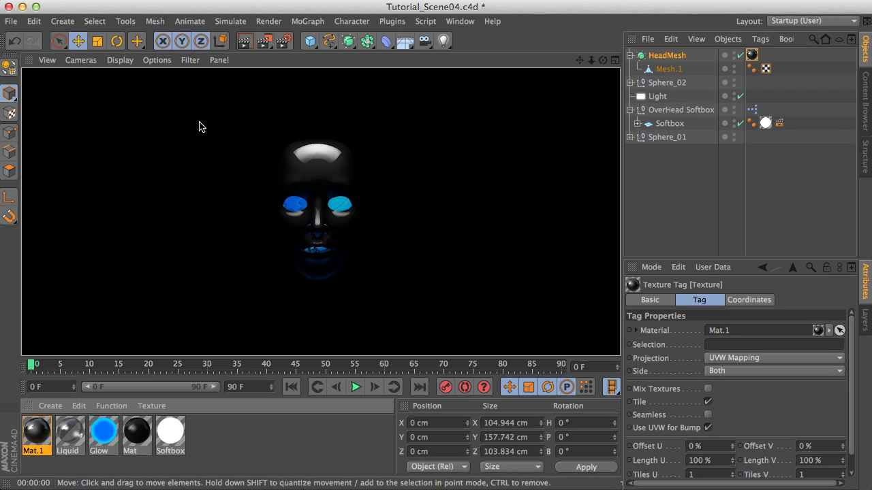
{"action": "left_click", "coordinate": [654, 57]}
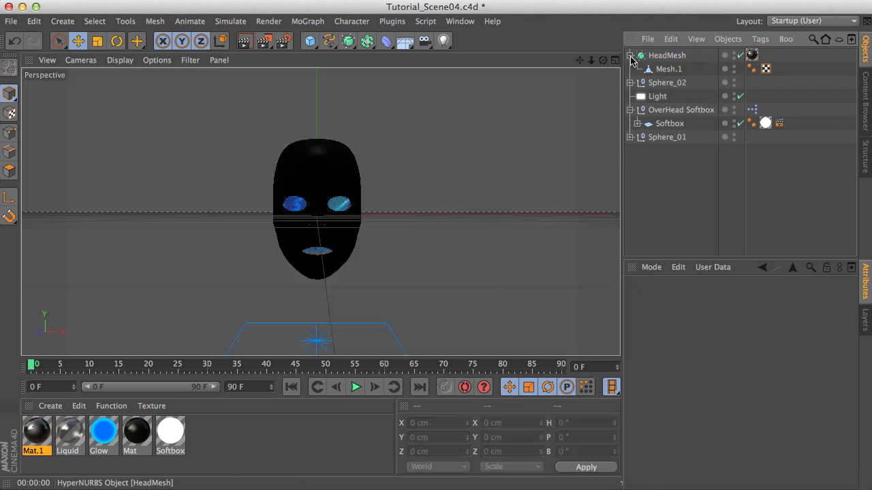
Duplicate the HeadMesh object together with its mesh.
{"action": "right_click", "coordinate": [666, 61]}
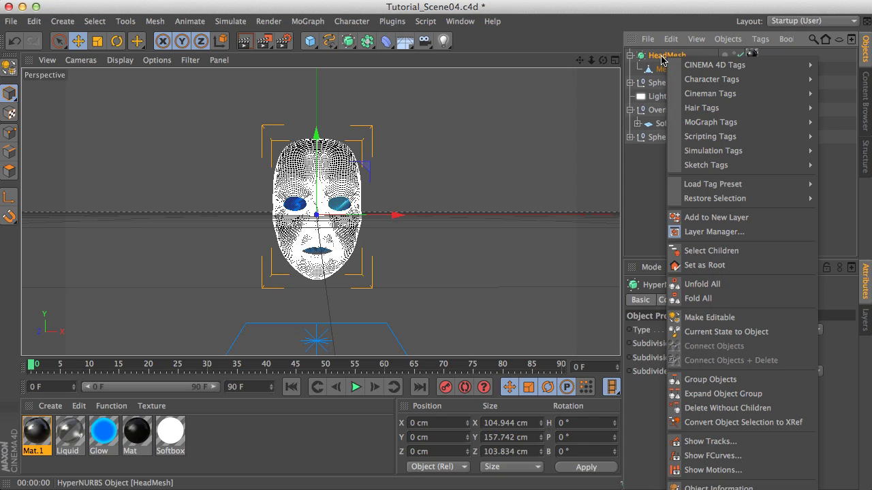
{"action": "key", "text": "Escape"}
{"action": "key", "text": "super+c"}
{"action": "key", "text": "super+v"}
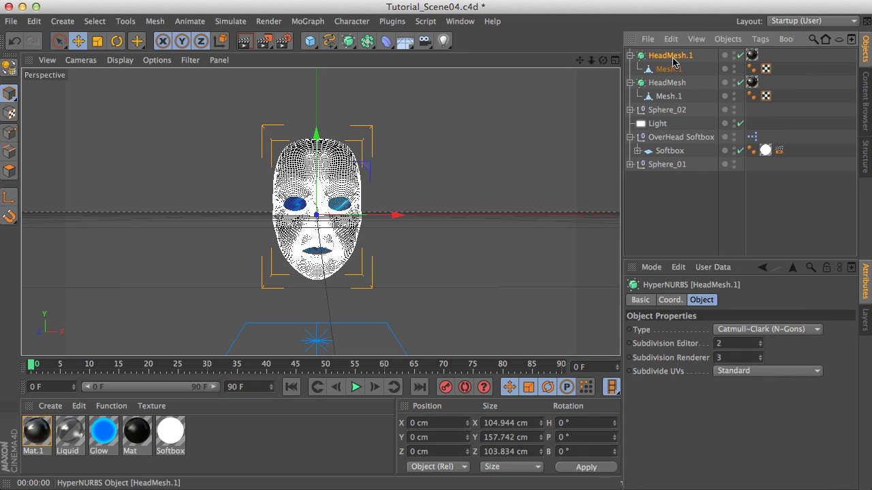
Rename the duplicated head object as Liquid and remove its Mat.1 material.
{"action": "double_click", "coordinate": [671, 82]}
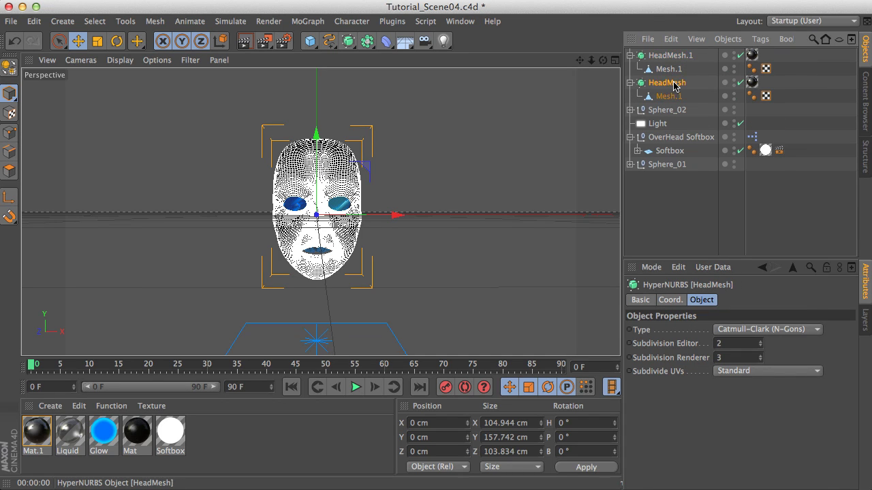
{"action": "left_click", "coordinate": [698, 82]}
{"action": "double_click", "coordinate": [700, 55]}
{"action": "type", "text": "Li"}
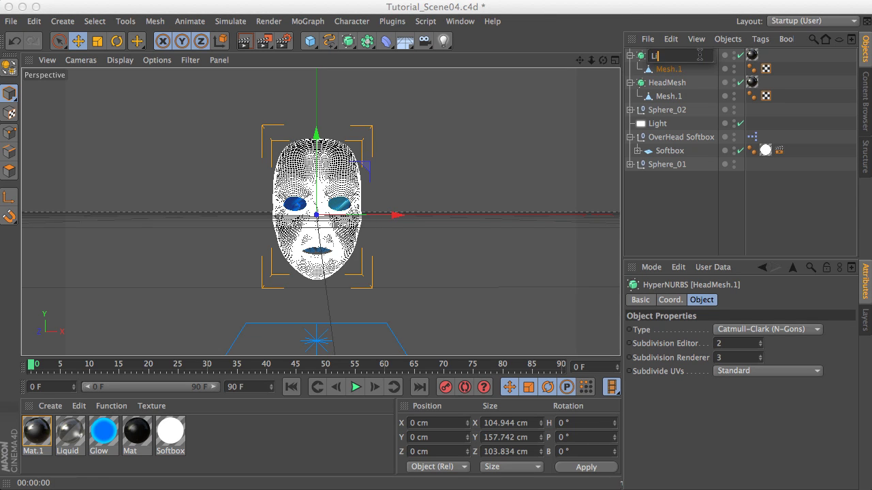
{"action": "type", "text": "quid"}
{"action": "key", "text": "Return"}
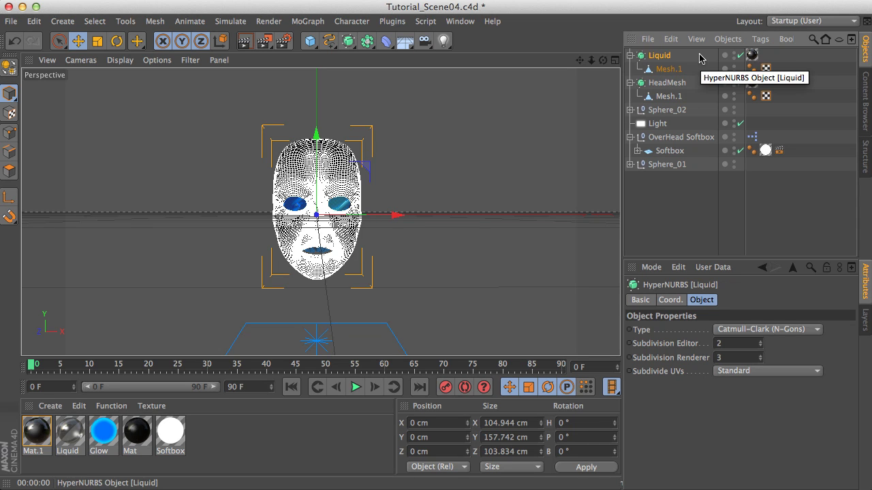
{"action": "left_click", "coordinate": [754, 57]}
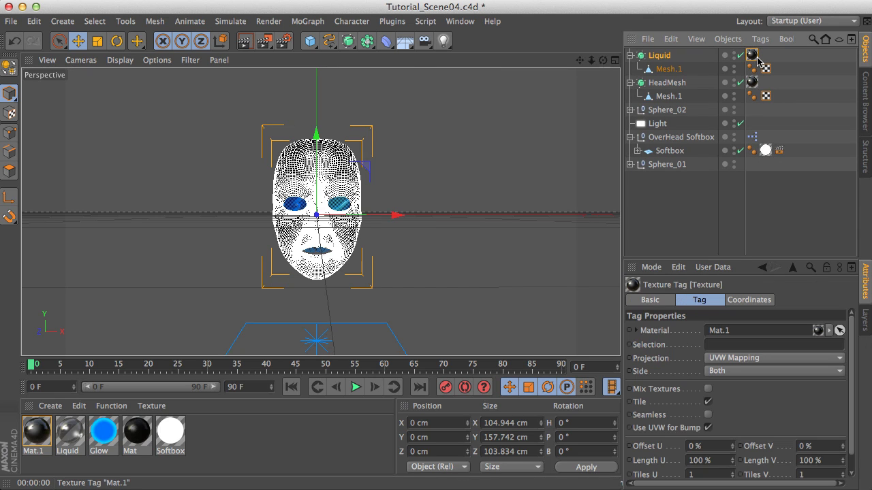
{"action": "key", "text": "Delete"}
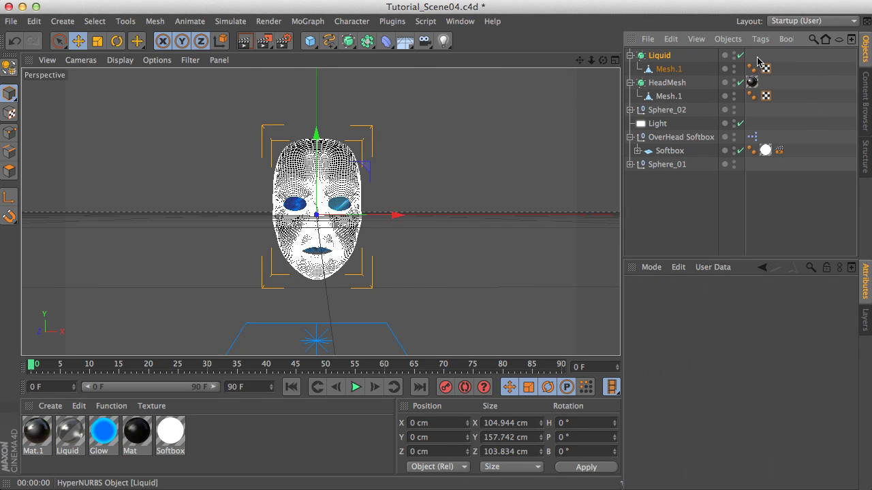
Scale Liquid's mesh up to about 108.7%, lower it to about Y -19.85 cm, and render a preview of the view.
{"action": "left_click", "coordinate": [659, 55]}
{"action": "left_click", "coordinate": [668, 69]}
{"action": "left_click", "coordinate": [97, 42]}
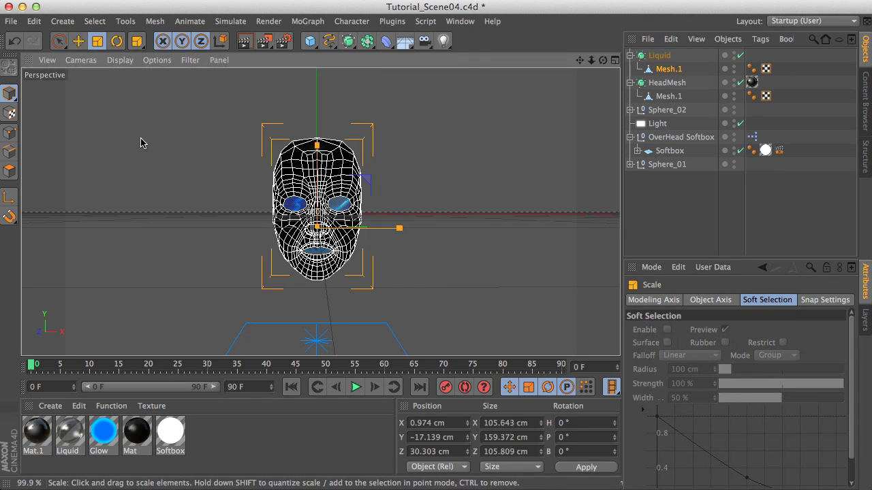
{"action": "left_click_drag", "start_coordinate": [143, 142], "coordinate": [196, 137]}
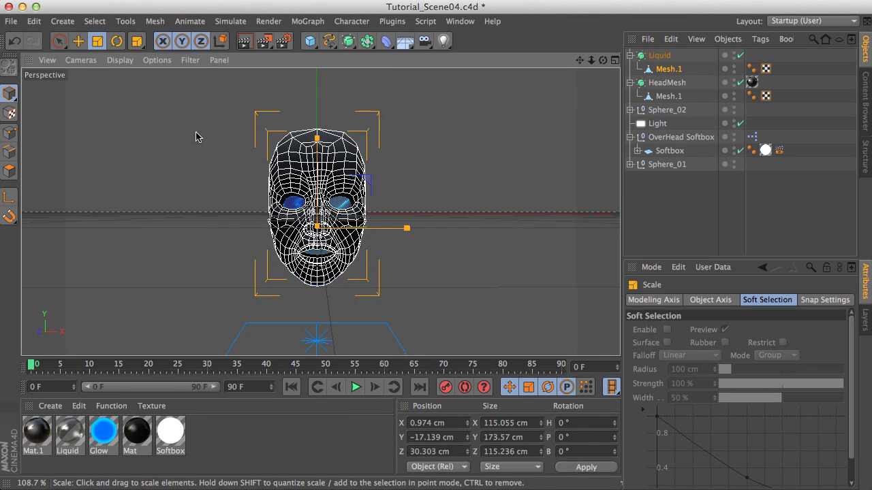
{"action": "left_click", "coordinate": [78, 42]}
{"action": "left_click_drag", "start_coordinate": [317, 142], "coordinate": [318, 152]}
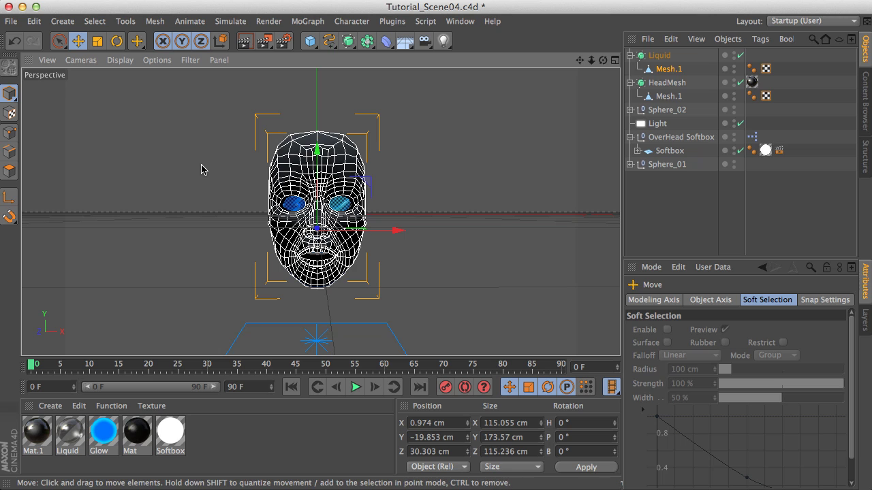
{"action": "left_click", "coordinate": [249, 38]}
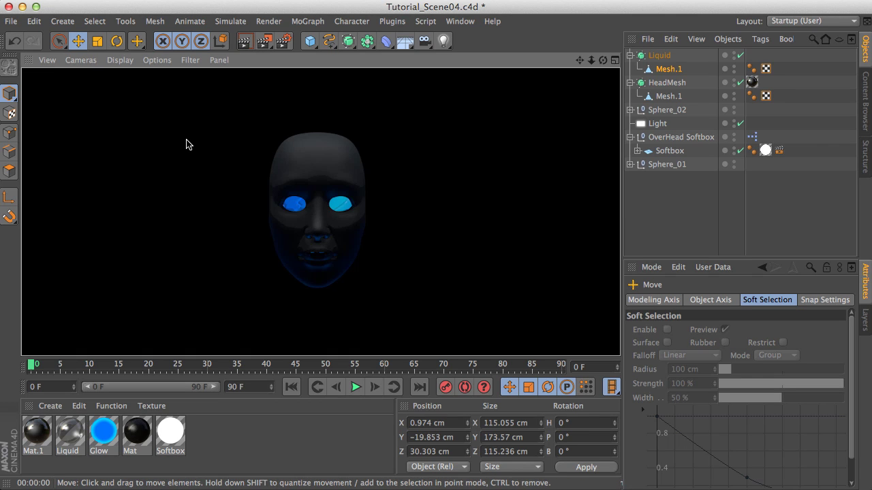
{"action": "left_click", "coordinate": [186, 145]}
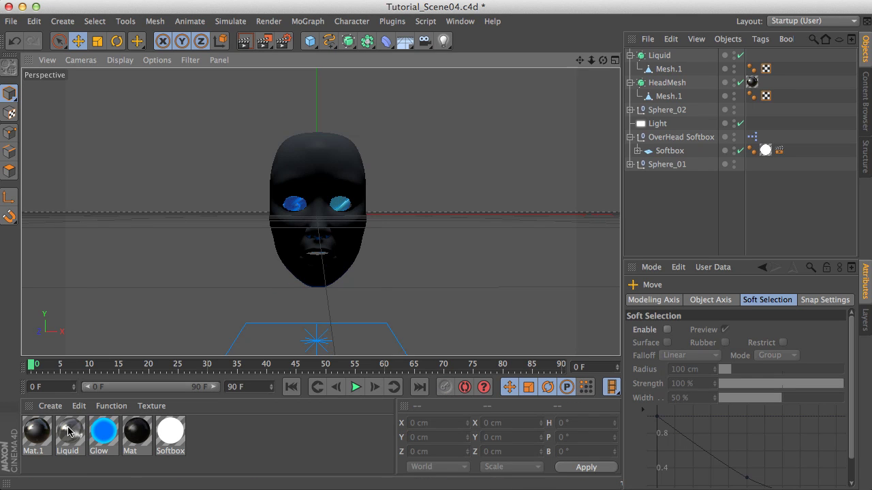
Apply the Liquid material to the Liquid object and preview the render with its HyperNURBS smoothing disabled.
{"action": "left_click_drag", "start_coordinate": [67, 431], "coordinate": [660, 60]}
{"action": "left_click", "coordinate": [740, 56]}
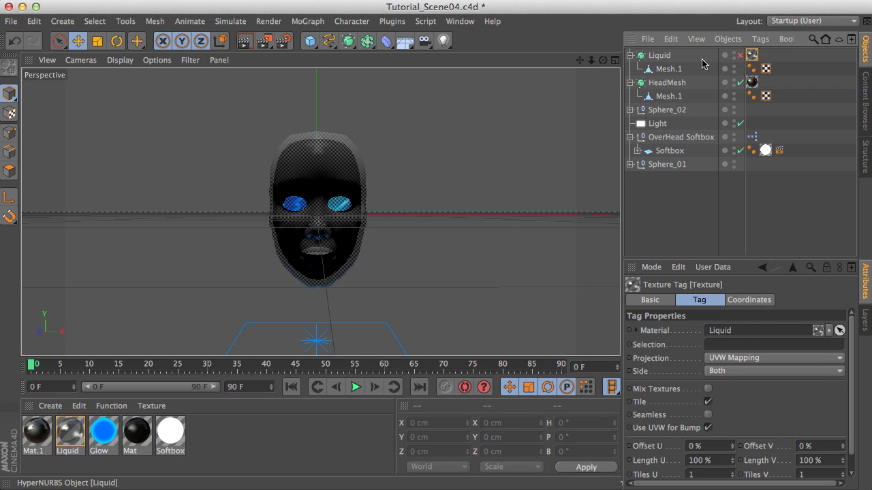
{"action": "left_click", "coordinate": [243, 42]}
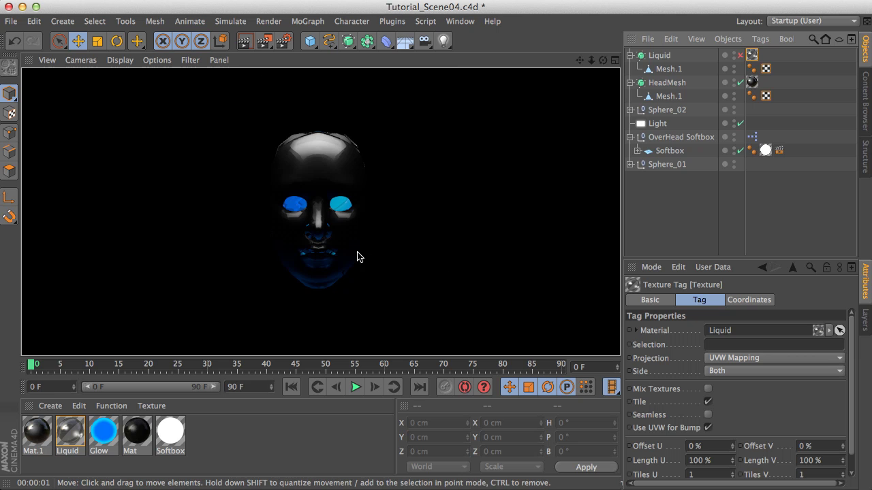
Add an Explosion FX deformer as a child of Liquid's Mesh.1.
{"action": "left_click", "coordinate": [668, 69]}
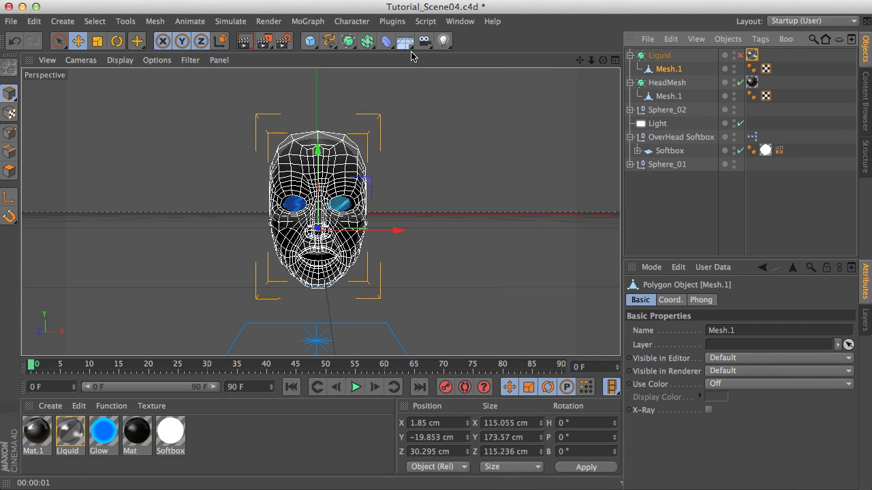
{"action": "left_click_drag", "start_coordinate": [395, 52], "coordinate": [617, 102]}
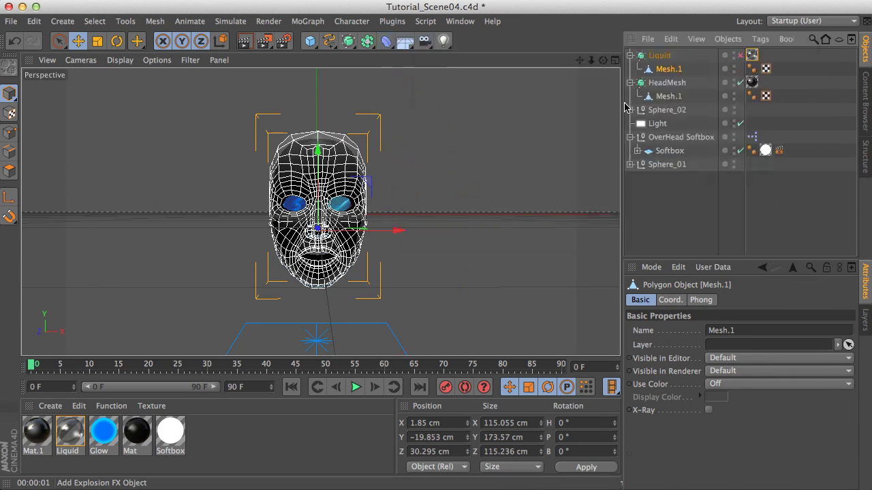
{"action": "left_click_drag", "start_coordinate": [667, 56], "coordinate": [672, 83]}
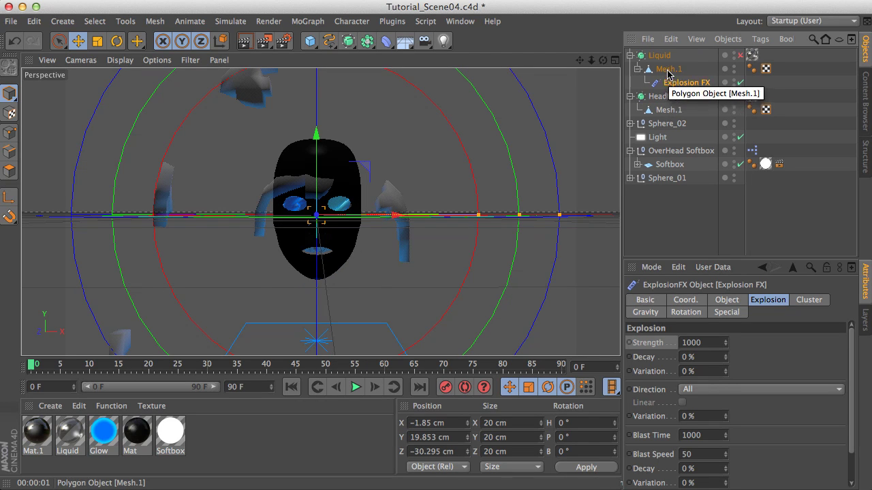
{"action": "left_click", "coordinate": [669, 70]}
{"action": "left_click", "coordinate": [678, 83]}
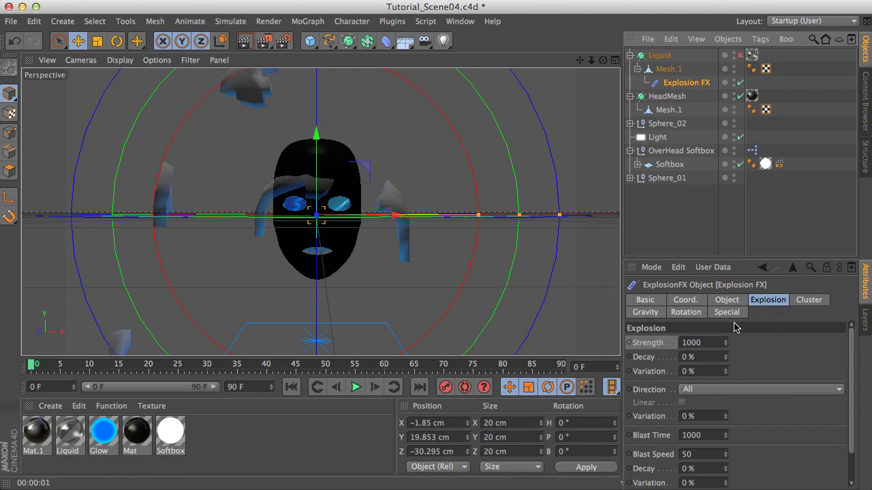
Set the Explosion FX gravity acceleration to 0.
{"action": "left_click", "coordinate": [643, 314]}
{"action": "double_click", "coordinate": [705, 342]}
{"action": "type", "text": "0"}
{"action": "key", "text": "Return"}
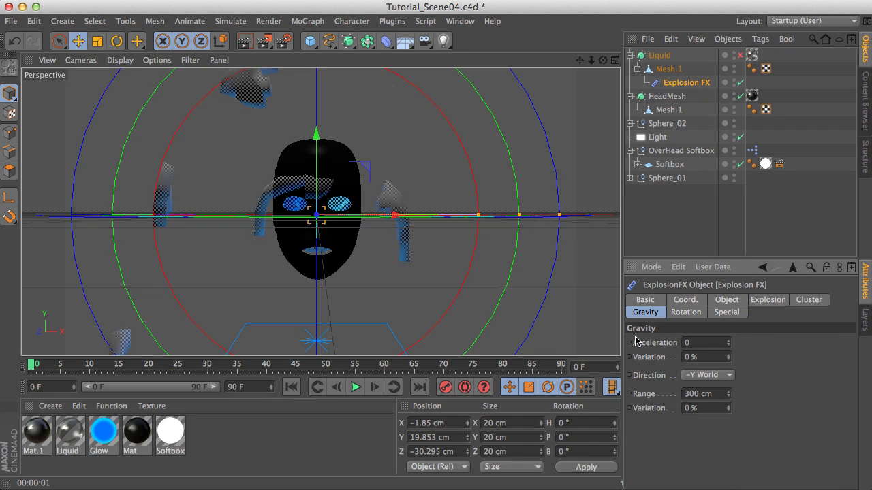
Set the Explosion FX explosion strength to 1.
{"action": "left_click", "coordinate": [767, 300]}
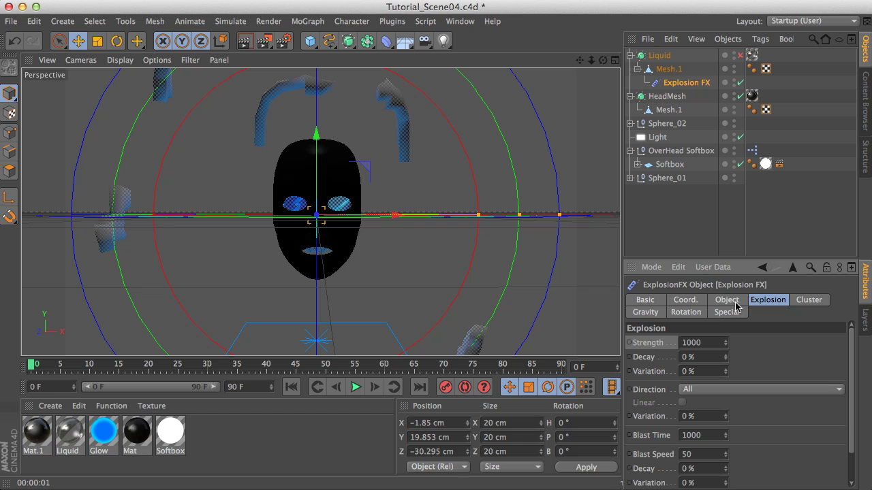
{"action": "left_click_drag", "start_coordinate": [725, 343], "coordinate": [725, 398]}
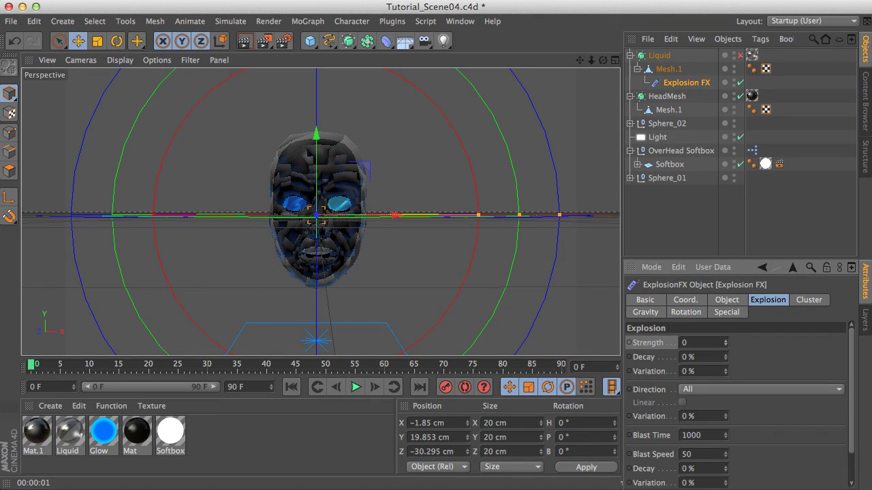
{"action": "double_click", "coordinate": [685, 342]}
{"action": "type", "text": "1"}
{"action": "key", "text": "Return"}
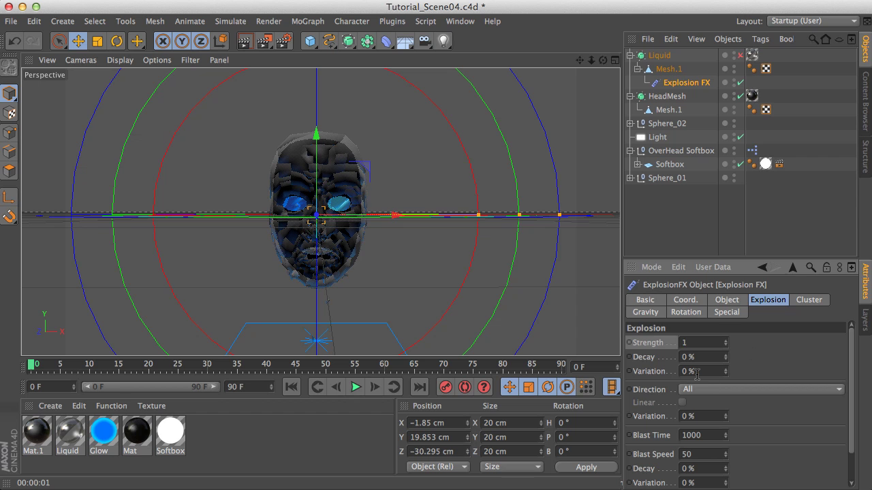
Restrict the explosion direction to Only X and raise the strength to 99.
{"action": "left_click", "coordinate": [701, 387]}
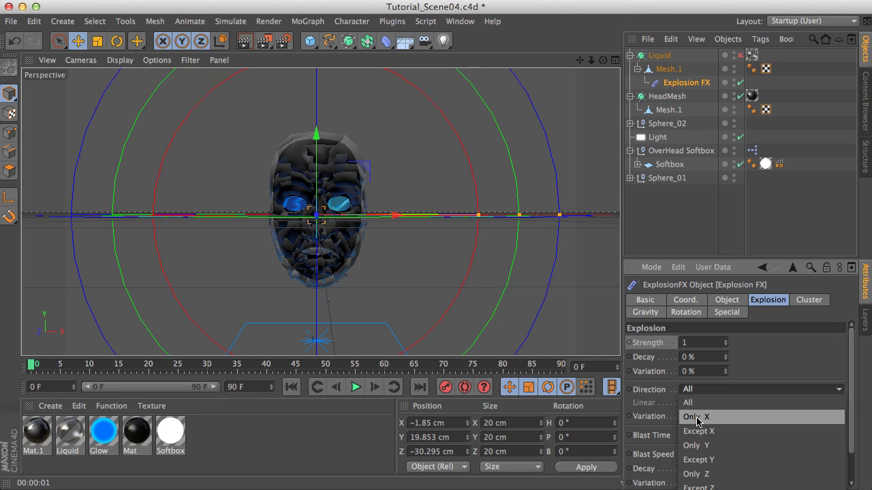
{"action": "left_click", "coordinate": [696, 415]}
{"action": "mouse_move", "coordinate": [726, 346]}
{"action": "left_mouse_down"}
{"action": "mouse_move", "coordinate": [726, 313]}
{"action": "mouse_move", "coordinate": [728, 347]}
{"action": "left_mouse_up"}
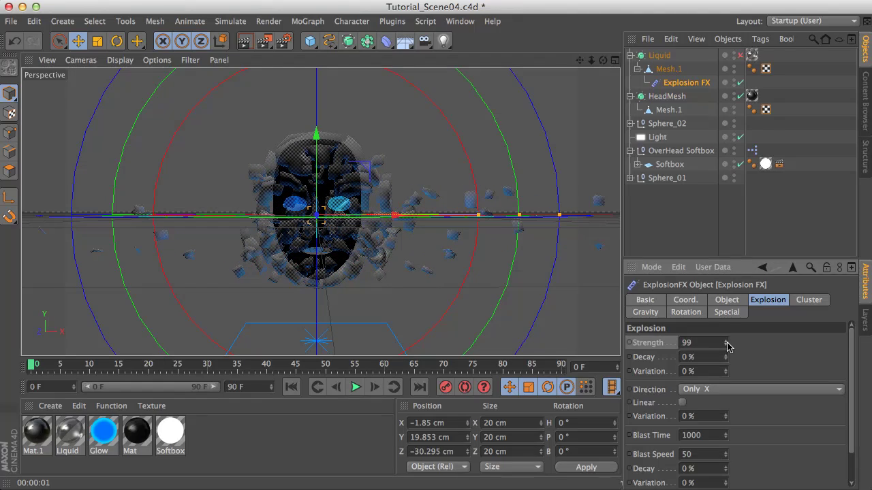
Set the Explosion FX cluster thickness to 3 cm.
{"action": "left_click", "coordinate": [792, 304]}
{"action": "left_click", "coordinate": [694, 343]}
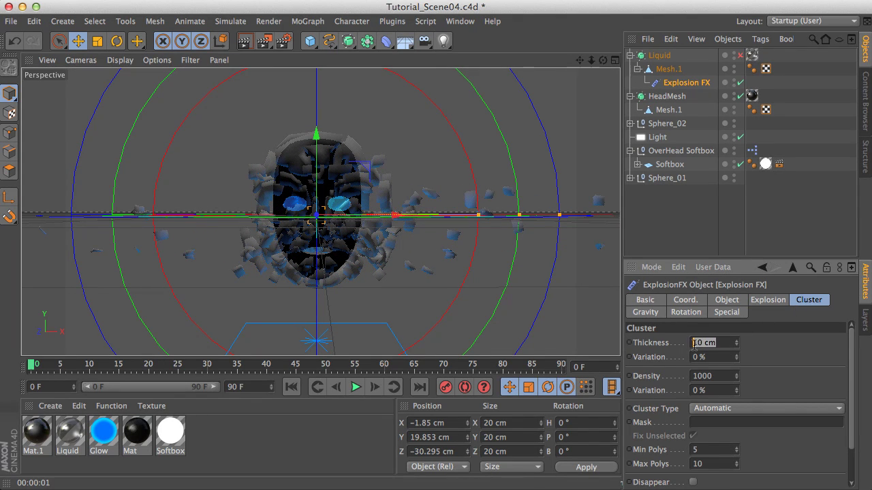
{"action": "type", "text": "3"}
{"action": "key", "text": "Return"}
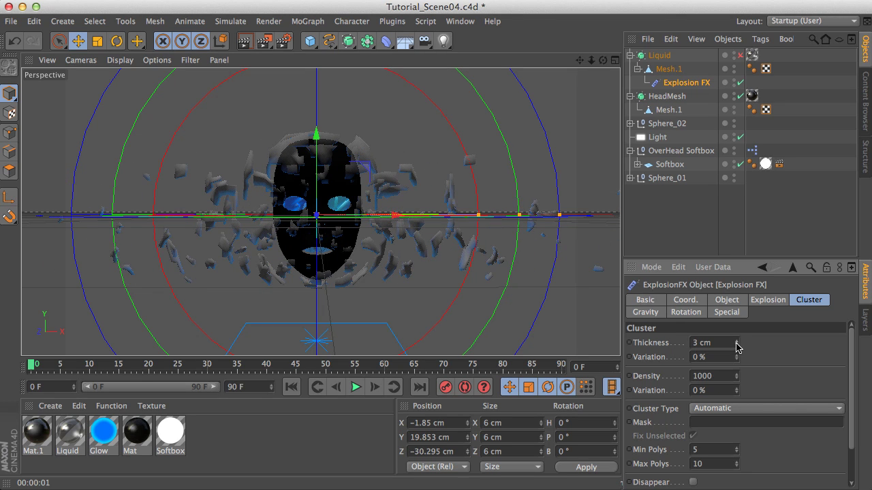
Set the clusters to 1 minimum and 9 maximum polygons, and re-enable Liquid's HyperNURBS smoothing.
{"action": "left_click", "coordinate": [712, 450]}
{"action": "type", "text": "1"}
{"action": "key", "text": "Return"}
{"action": "left_click", "coordinate": [693, 464]}
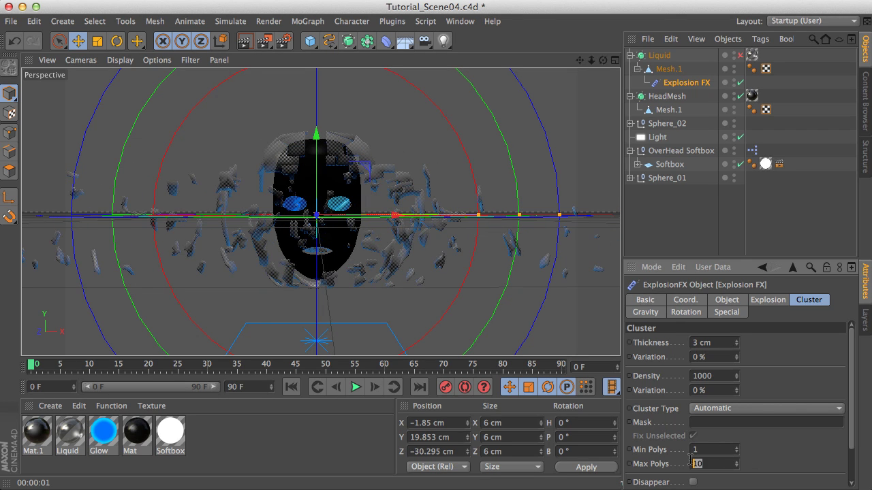
{"action": "type", "text": "8"}
{"action": "key", "text": "Return"}
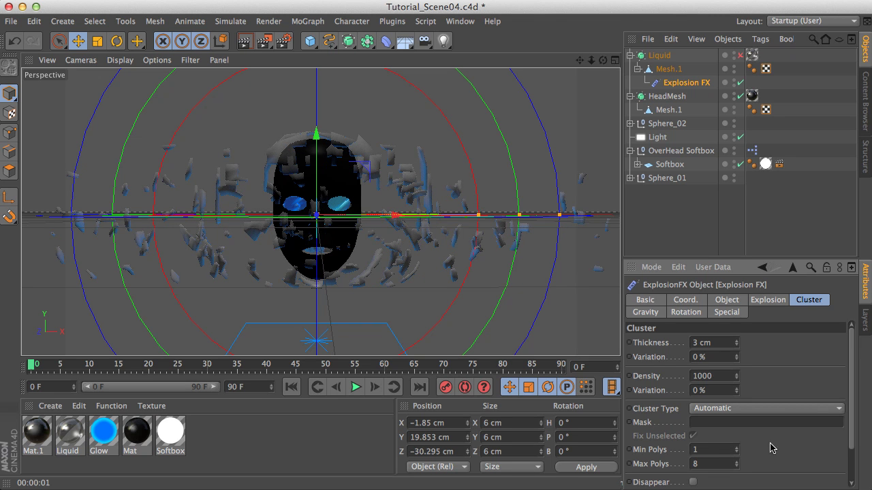
{"action": "mouse_move", "coordinate": [737, 464]}
{"action": "left_mouse_down"}
{"action": "mouse_move", "coordinate": [737, 449]}
{"action": "mouse_move", "coordinate": [736, 464]}
{"action": "left_mouse_up"}
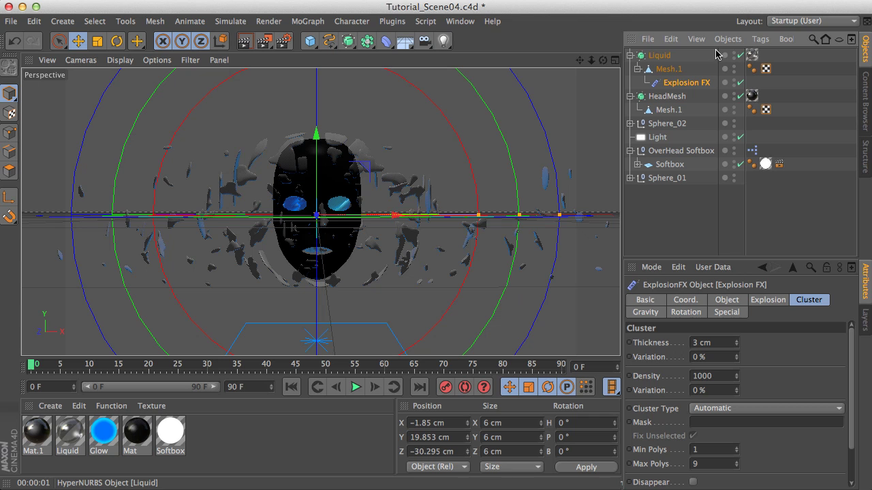
Collapse the Liquid hierarchy and render a preview of the exploded pieces around the head.
{"action": "left_click", "coordinate": [665, 57]}
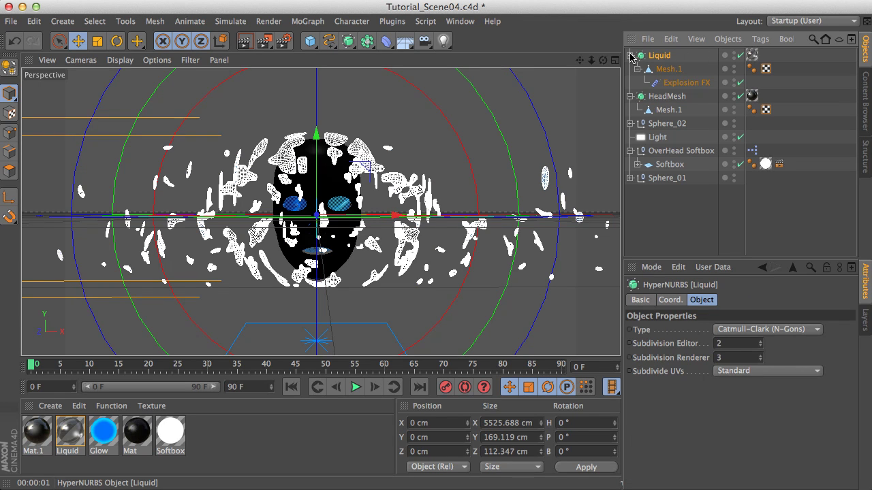
{"action": "left_click", "coordinate": [630, 56]}
{"action": "left_click", "coordinate": [244, 42]}
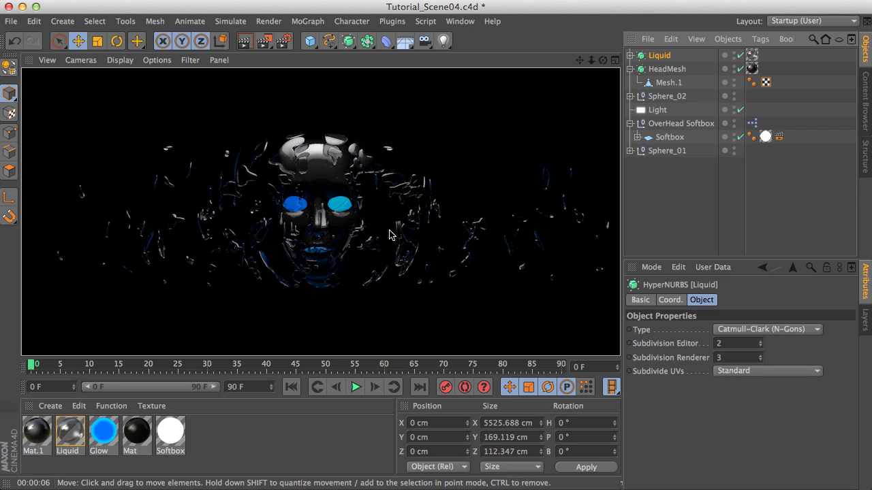
Reopen Liquid's Explosion FX settings and reduce the explosion strength to 1.
{"action": "left_click", "coordinate": [631, 55]}
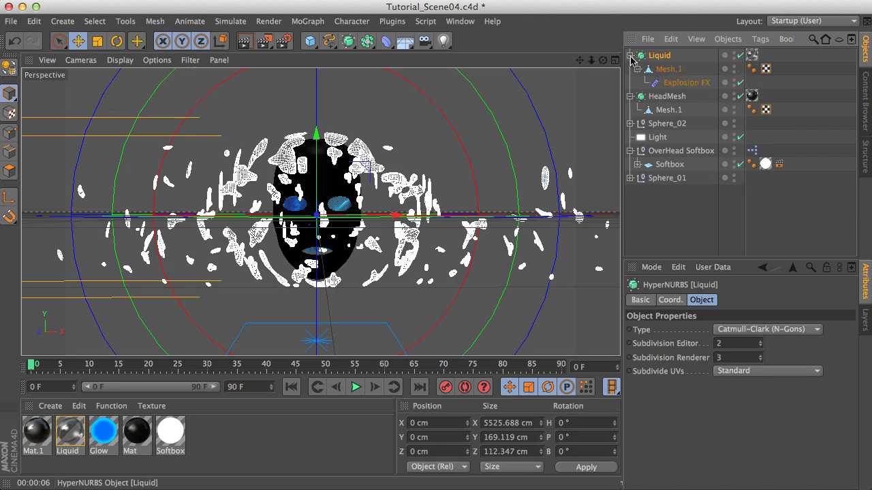
{"action": "left_click", "coordinate": [684, 82]}
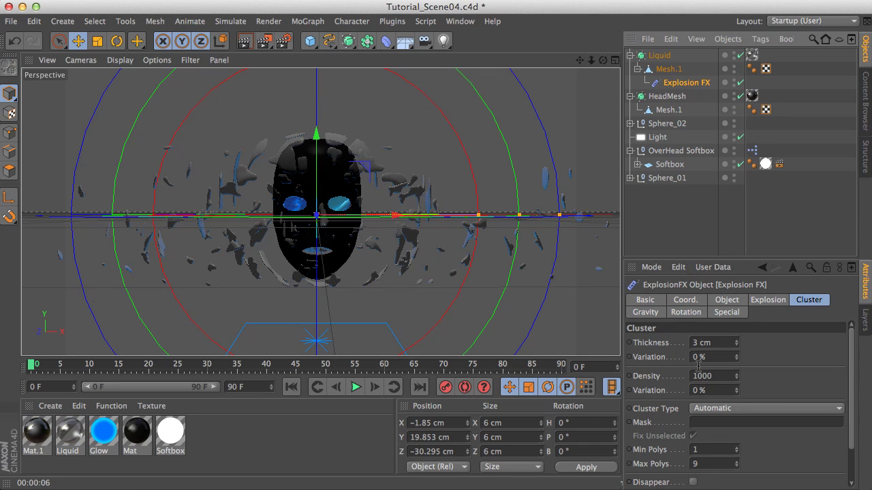
{"action": "left_click", "coordinate": [761, 304]}
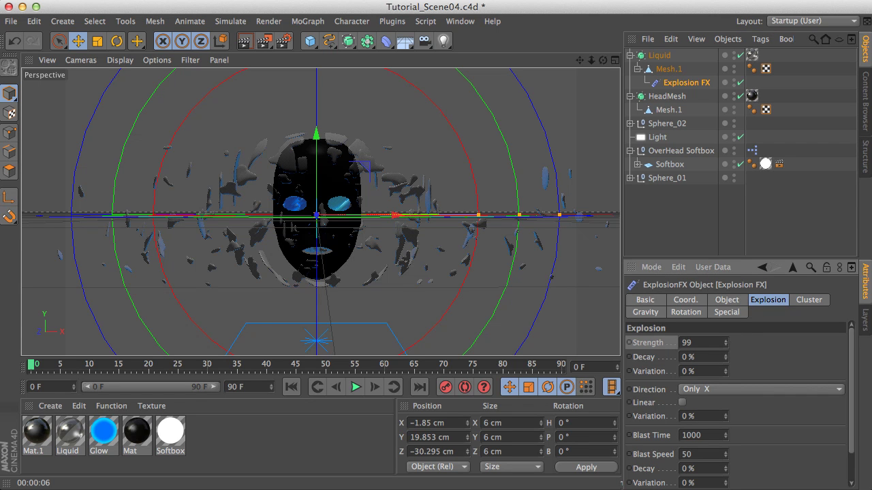
{"action": "left_click_drag", "start_coordinate": [725, 343], "coordinate": [726, 359]}
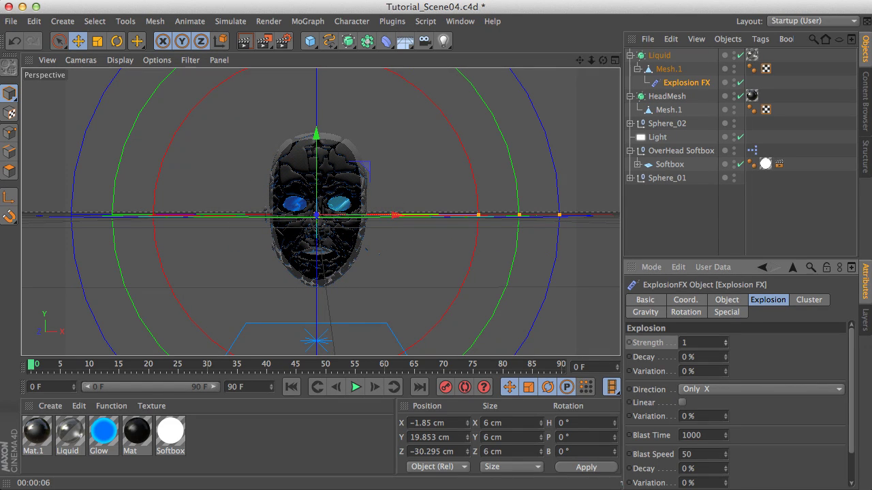
Render a preview of the head, then raise the Explosion FX strength to 112 and go to frame 90.
{"action": "left_click", "coordinate": [245, 43]}
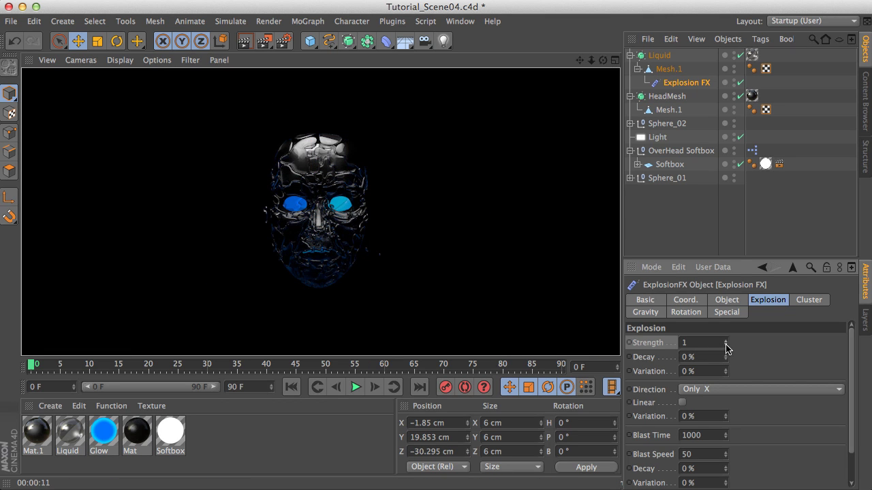
{"action": "left_click_drag", "start_coordinate": [727, 345], "coordinate": [727, 327]}
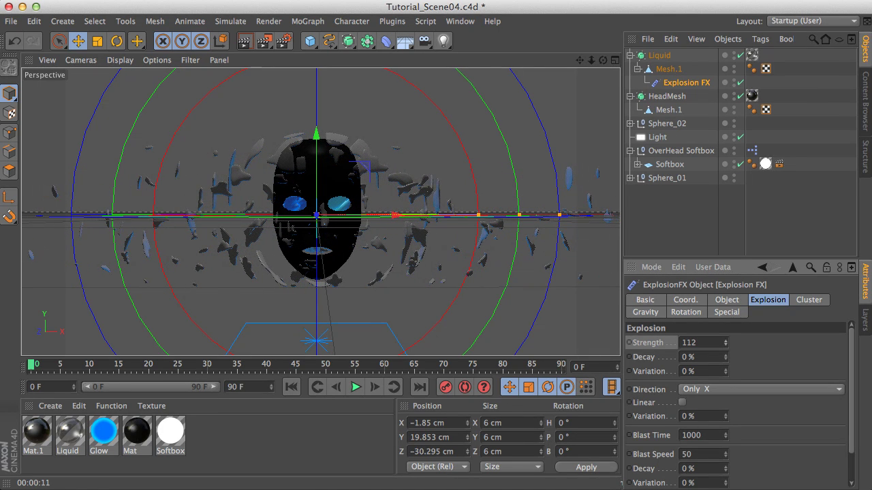
{"action": "left_click", "coordinate": [560, 370]}
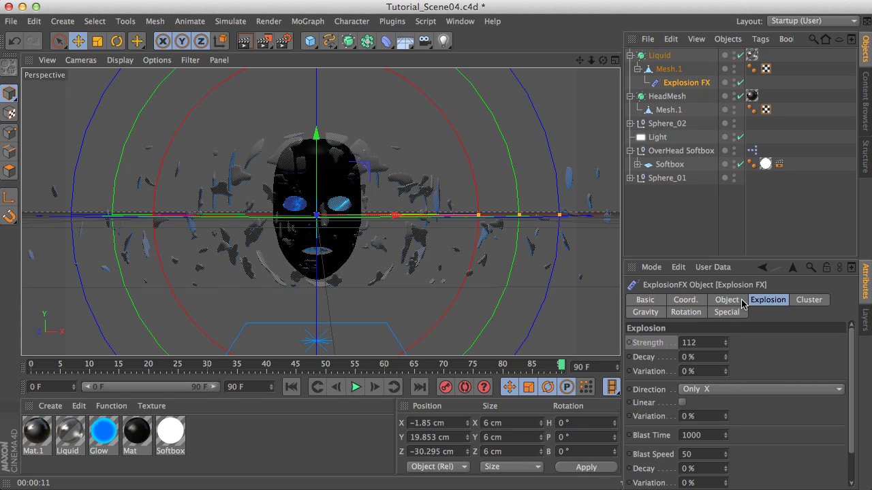
Set the Explosion FX cluster thickness to 6 cm and render a preview of the exploded liquid pieces.
{"action": "left_click", "coordinate": [808, 300]}
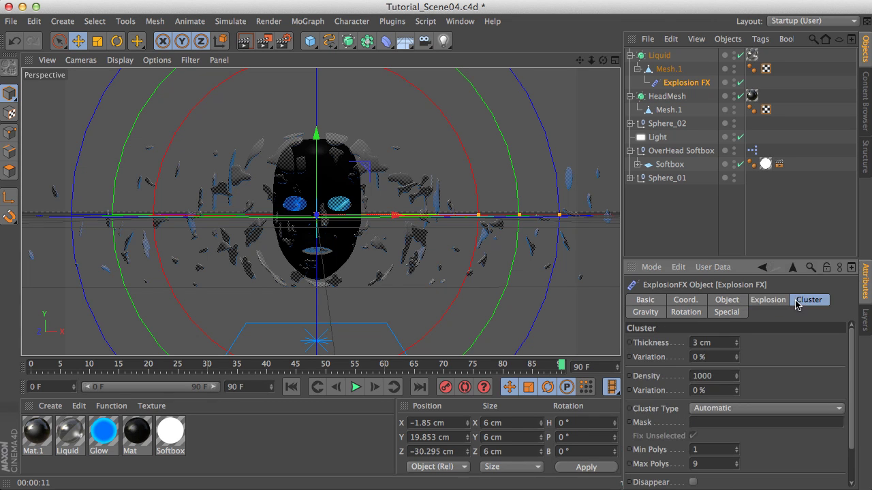
{"action": "left_click", "coordinate": [736, 340]}
{"action": "left_click", "coordinate": [735, 340]}
{"action": "left_click", "coordinate": [735, 340]}
{"action": "left_click", "coordinate": [735, 340]}
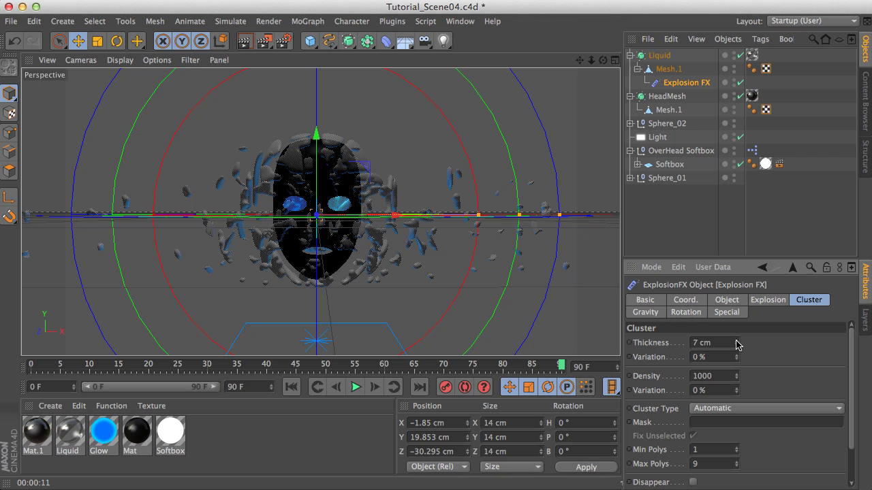
{"action": "left_click", "coordinate": [736, 346]}
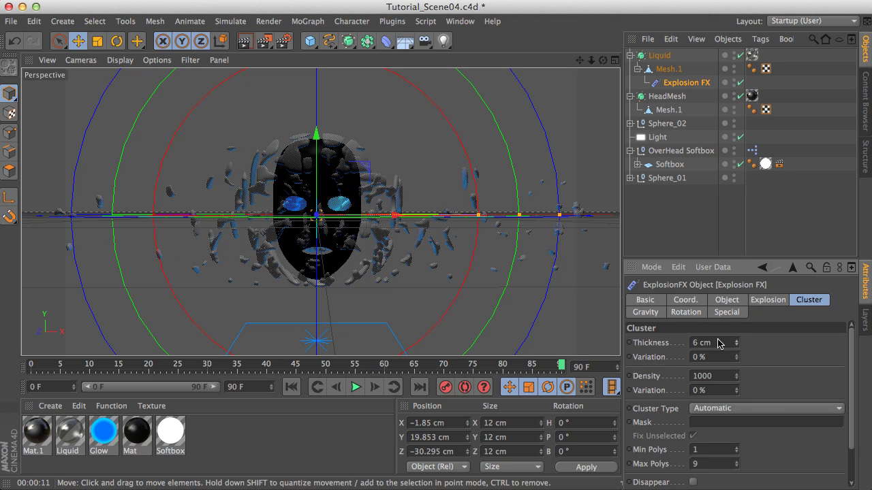
{"action": "key", "text": "super+r"}
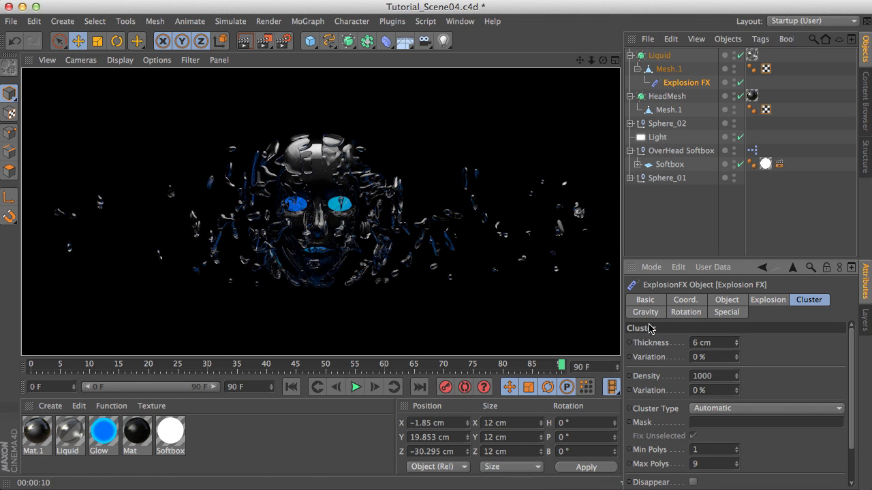
Keyframe the explosion strength at 112 on frame 90 and at 1 on frame 0.
{"action": "left_click", "coordinate": [768, 303]}
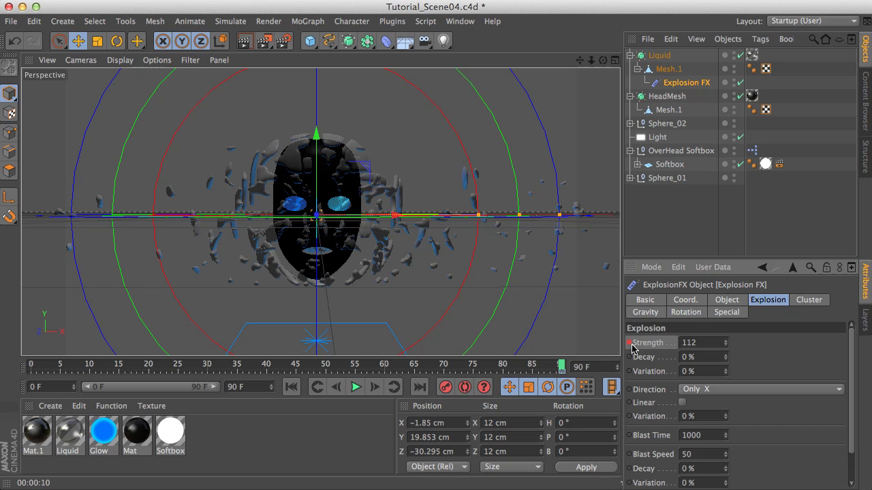
{"action": "left_click_drag", "start_coordinate": [560, 366], "coordinate": [33, 351]}
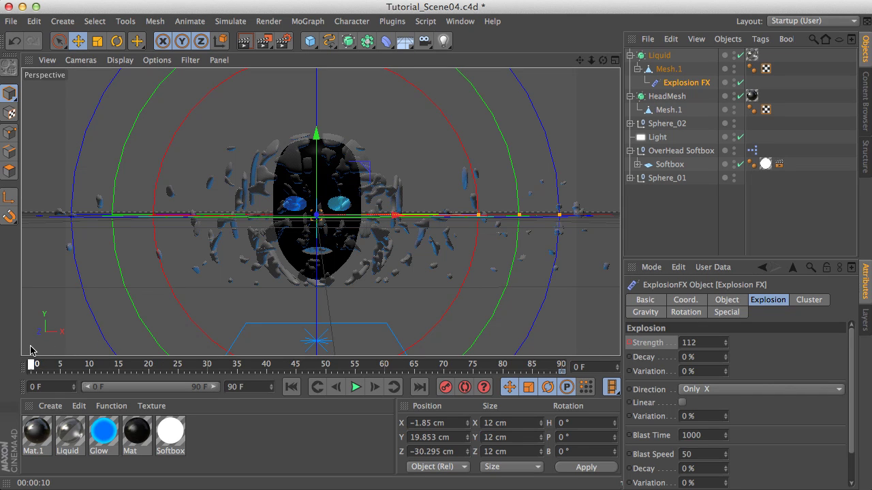
{"action": "double_click", "coordinate": [697, 342]}
{"action": "type", "text": "1"}
{"action": "key", "text": "Return"}
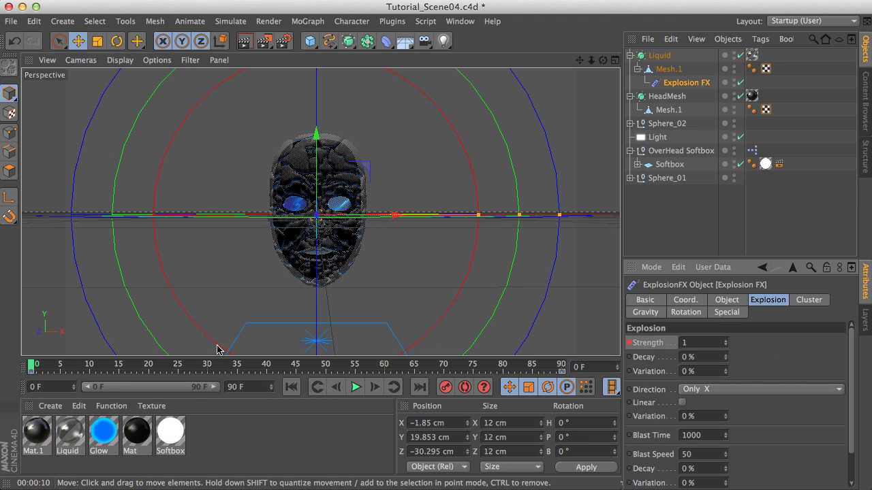
Scrub and play back the explosion animation, returning to frame 0.
{"action": "left_click_drag", "start_coordinate": [32, 368], "coordinate": [560, 373]}
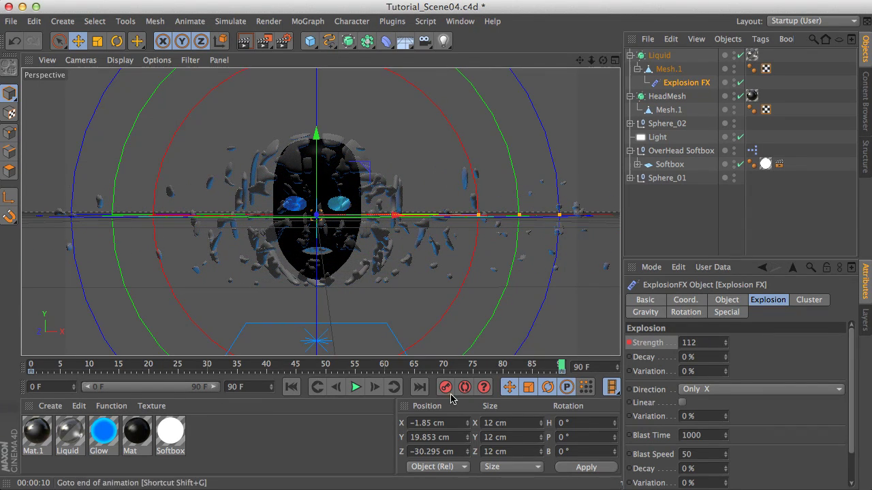
{"action": "left_click", "coordinate": [291, 387]}
{"action": "left_click", "coordinate": [355, 387]}
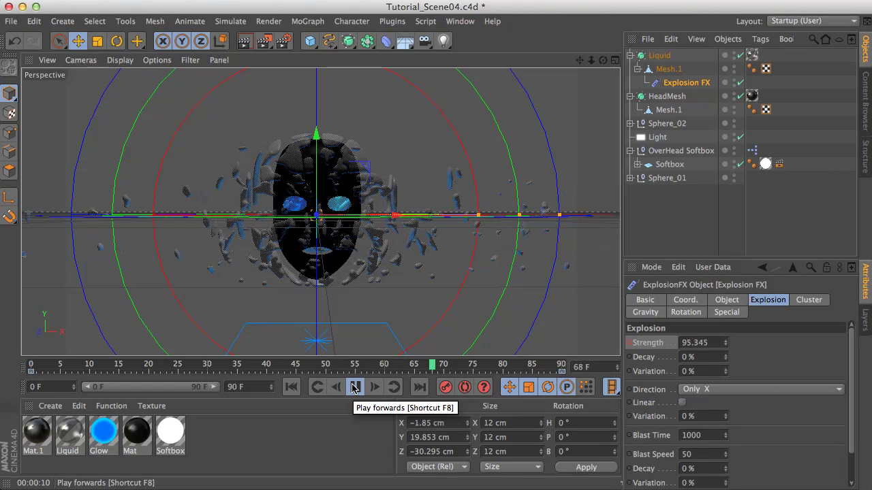
{"action": "left_click", "coordinate": [355, 387]}
{"action": "left_click_drag", "start_coordinate": [536, 365], "coordinate": [31, 365]}
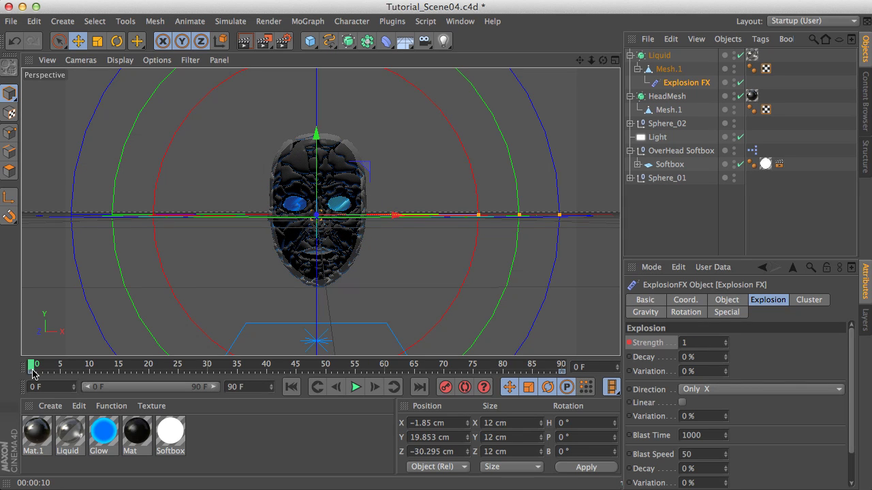
Set the interpolation of the frame 0 strength key to Linear and play back the motion.
{"action": "left_click", "coordinate": [30, 374]}
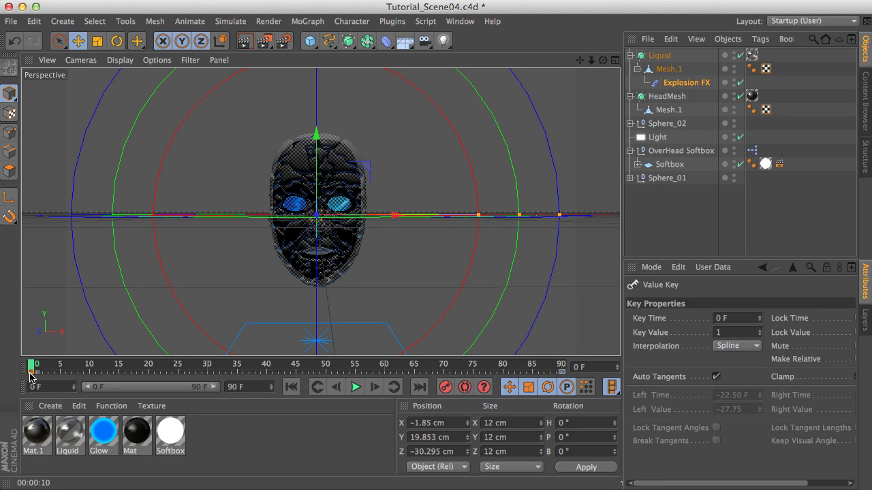
{"action": "left_click", "coordinate": [736, 346]}
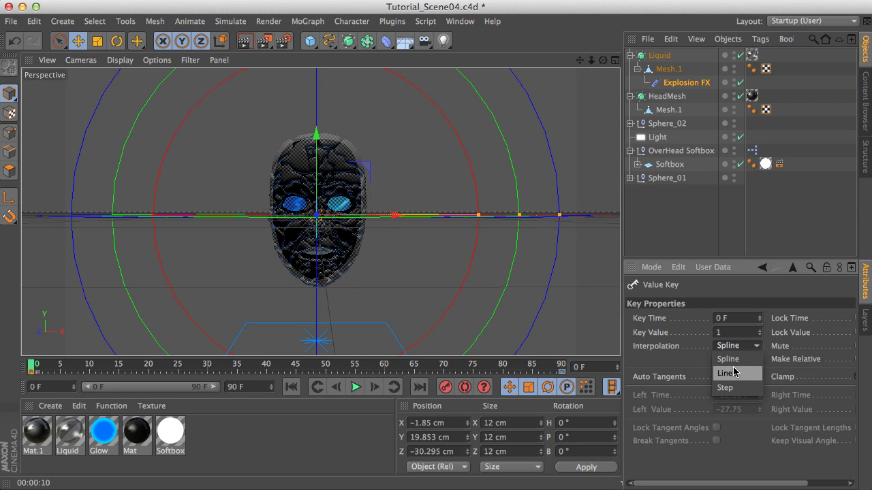
{"action": "left_click", "coordinate": [726, 373]}
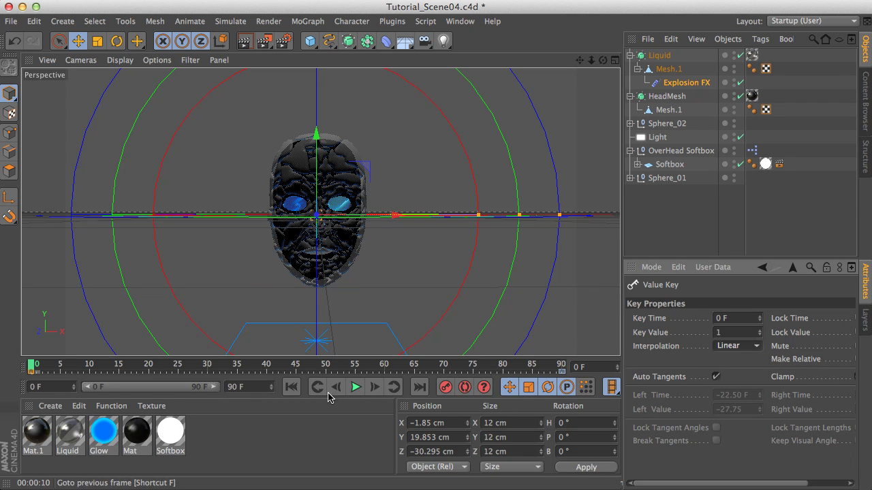
{"action": "left_click", "coordinate": [356, 389]}
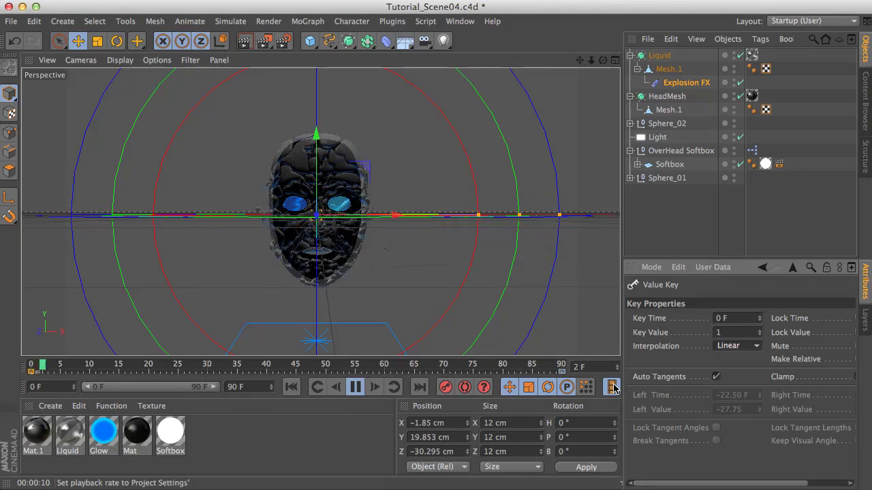
{"action": "left_click", "coordinate": [356, 387]}
Set the interpolation of the frame 90 strength key to Linear and replay the explosion from the start.
{"action": "left_click", "coordinate": [561, 372]}
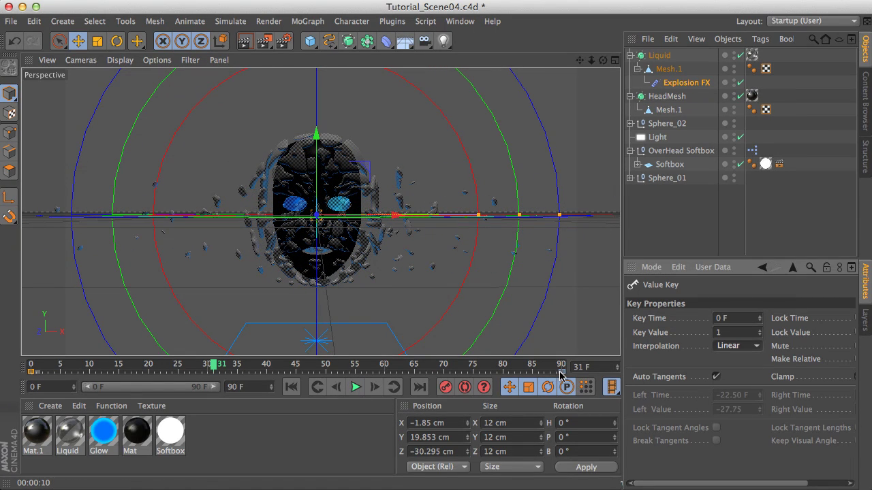
{"action": "left_click", "coordinate": [738, 347]}
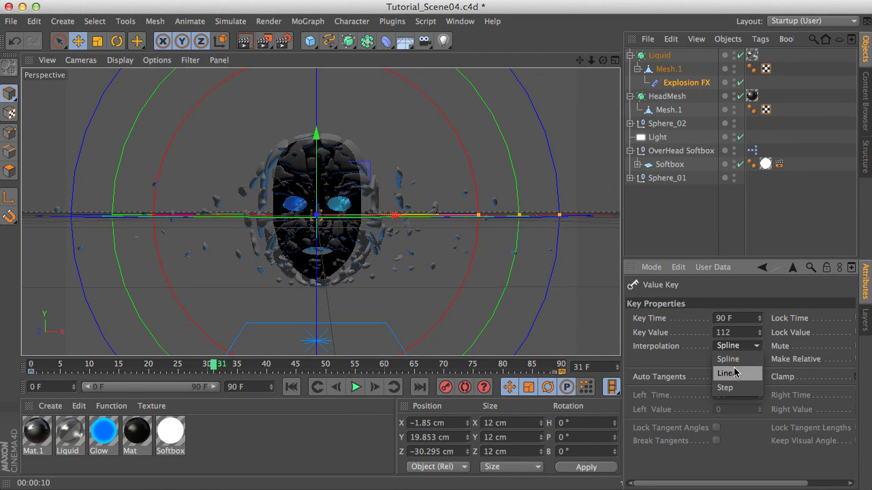
{"action": "left_click", "coordinate": [728, 374]}
{"action": "left_click", "coordinate": [291, 386]}
{"action": "left_click", "coordinate": [355, 387]}
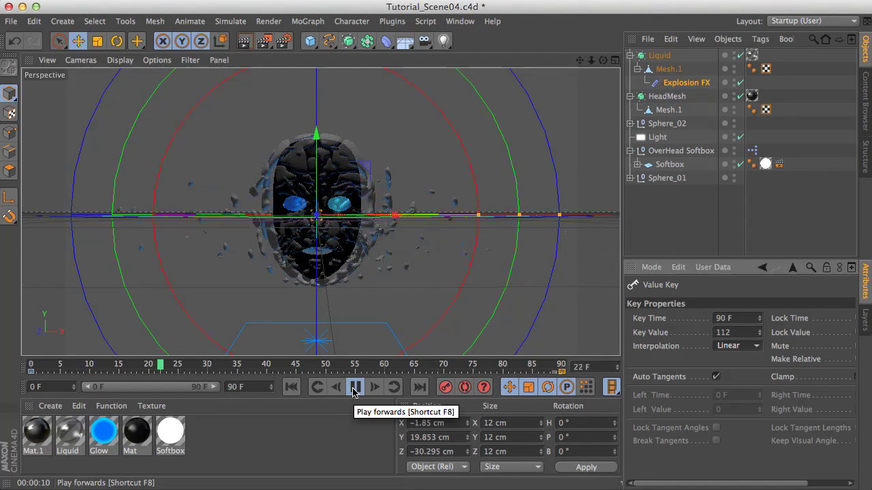
{"action": "left_click", "coordinate": [355, 387]}
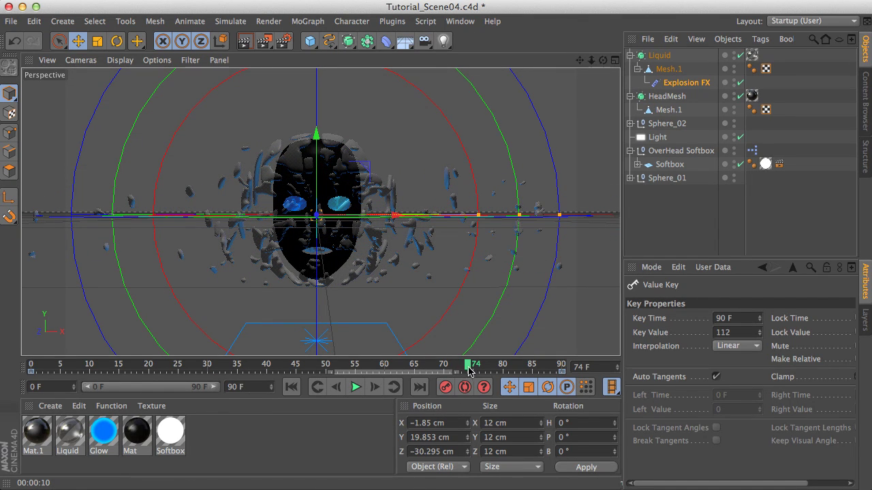
Review the save and output options in the render settings, then render a preview of frame 90.
{"action": "left_click_drag", "start_coordinate": [468, 376], "coordinate": [30, 371]}
{"action": "left_click", "coordinate": [273, 22]}
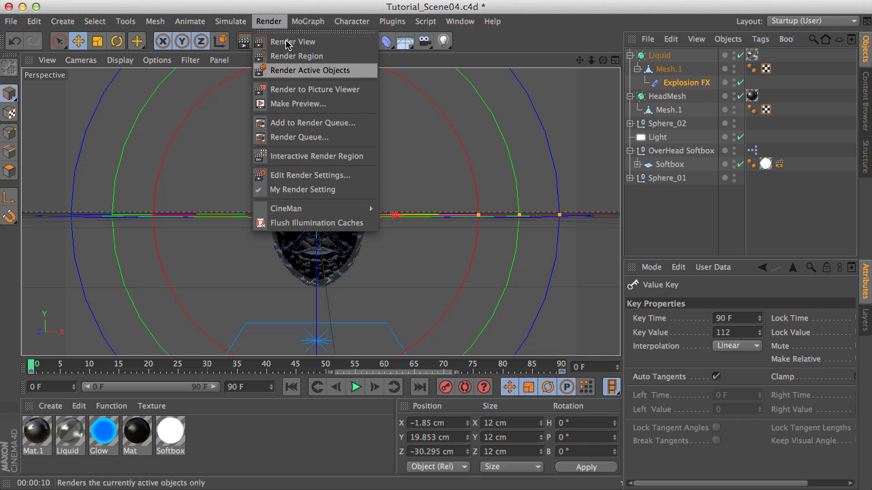
{"action": "left_click", "coordinate": [297, 174]}
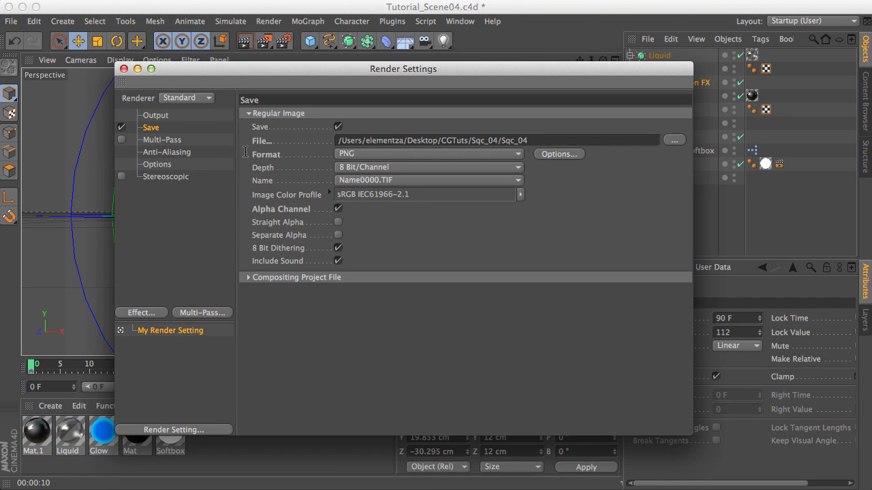
{"action": "left_click", "coordinate": [156, 115]}
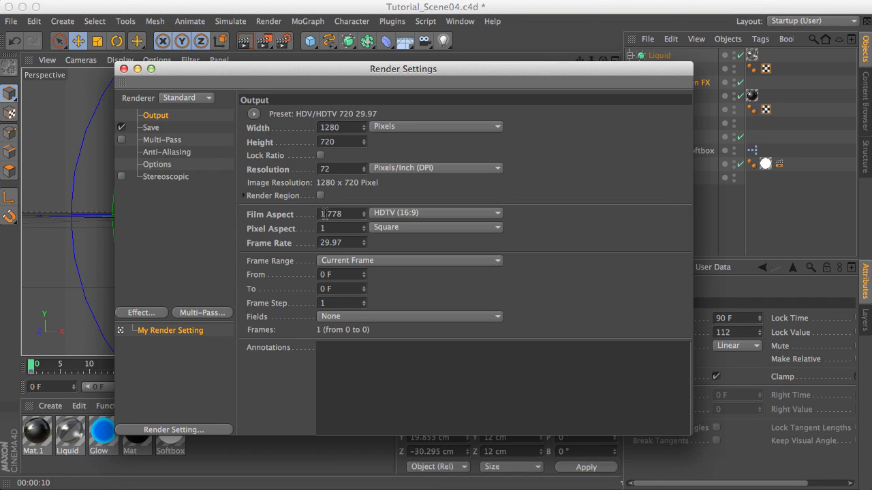
{"action": "left_click", "coordinate": [124, 69]}
{"action": "left_click_drag", "start_coordinate": [163, 372], "coordinate": [563, 373]}
{"action": "key", "text": "super+r"}
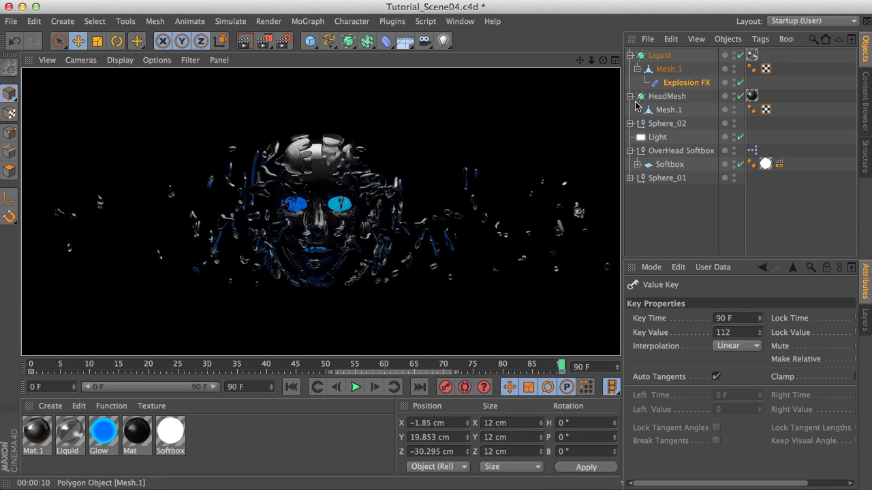
Deselect the Explosion FX object and collapse the Liquid and HeadMesh hierarchies.
{"action": "left_click", "coordinate": [633, 68]}
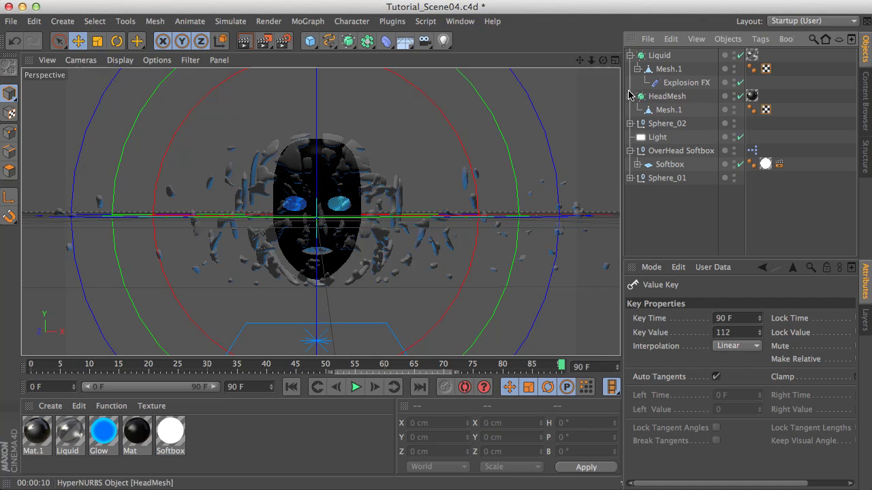
{"action": "left_click", "coordinate": [631, 56]}
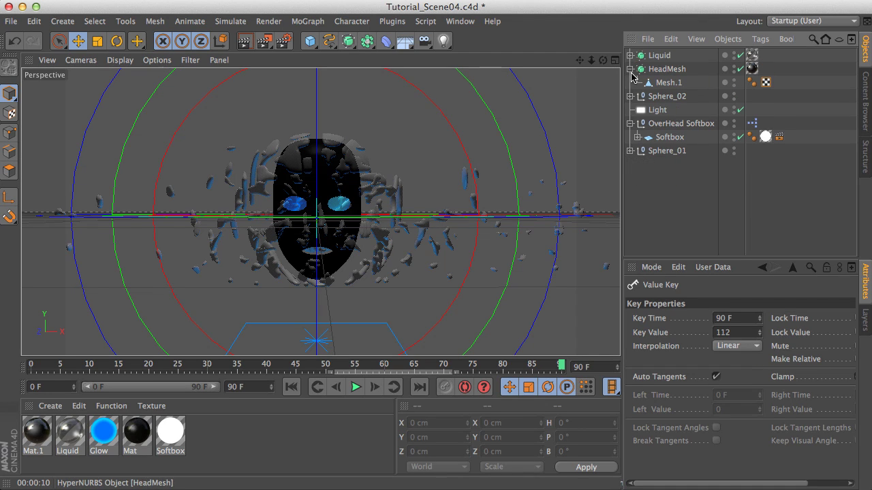
{"action": "left_click", "coordinate": [631, 69]}
Add two cameras, both hidden in the editor view, and look through the second one.
{"action": "left_click", "coordinate": [425, 41]}
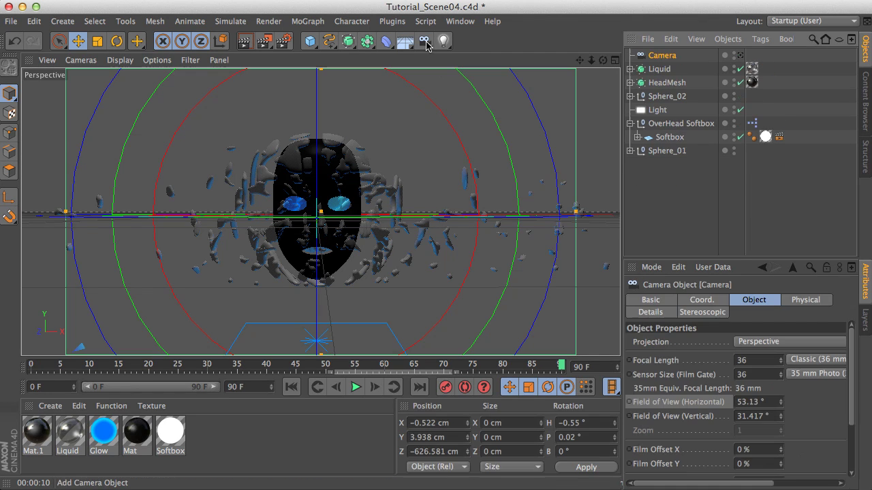
{"action": "left_click", "coordinate": [741, 55]}
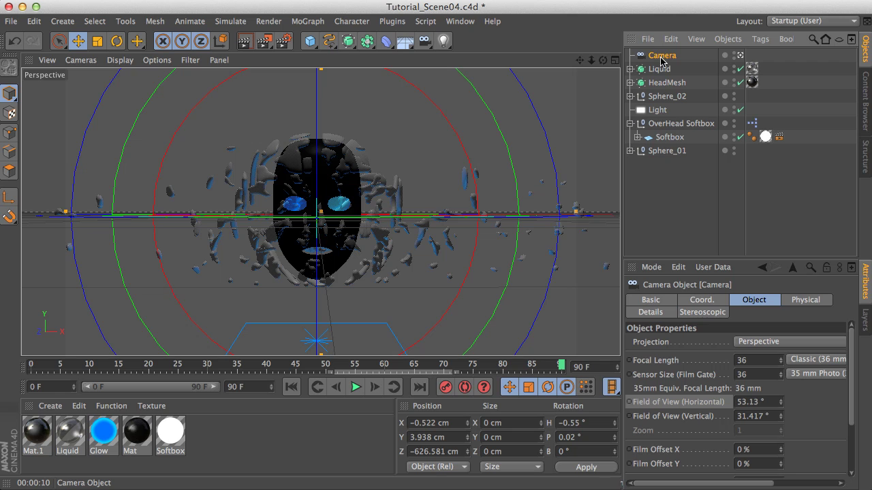
{"action": "left_click", "coordinate": [424, 42]}
{"action": "left_click", "coordinate": [466, 56]}
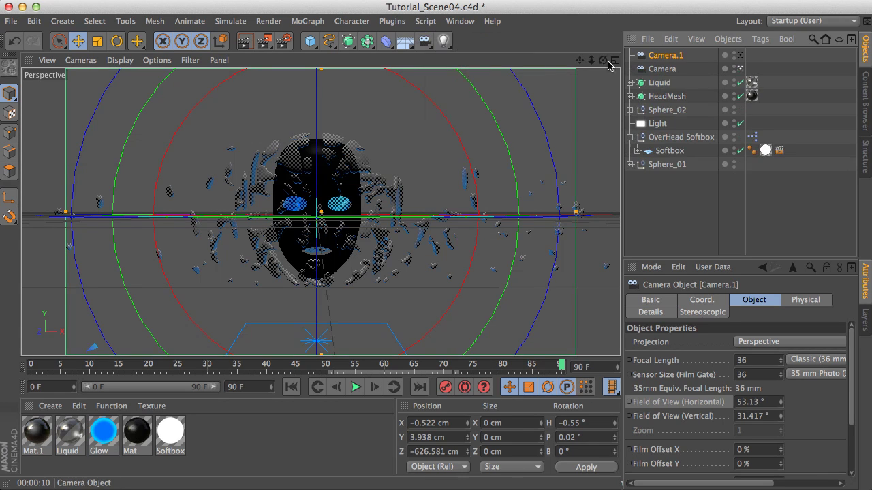
{"action": "left_click", "coordinate": [735, 56]}
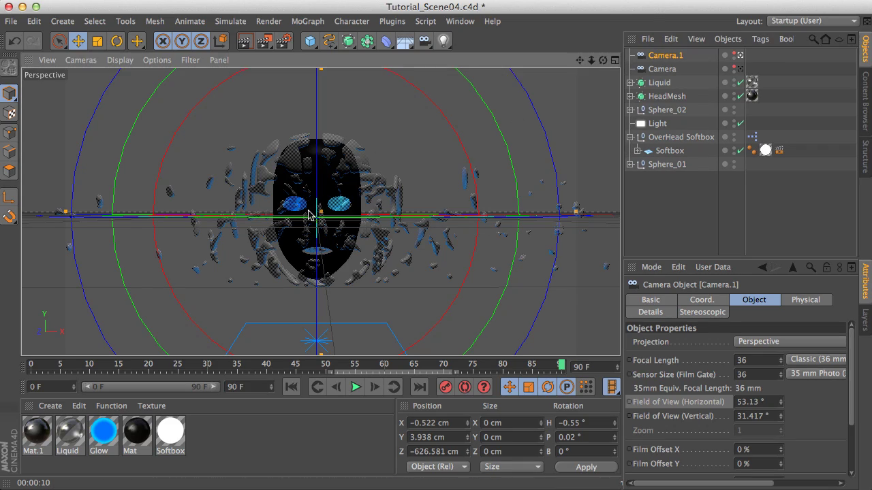
Frame the second camera close on the fragments beside the head at about X -39, Y -4, Z -313 cm, heading 17°, and render previews.
{"action": "scroll", "coordinate": [387, 217], "scroll_direction": "up", "scroll_amount": 5}
{"action": "middle_click_drag", "start_coordinate": [387, 217], "coordinate": [457, 184]}
{"action": "left_click_drag", "start_coordinate": [457, 184], "coordinate": [427, 184], "text": "alt"}
{"action": "middle_click_drag", "start_coordinate": [427, 184], "coordinate": [463, 179], "text": "alt"}
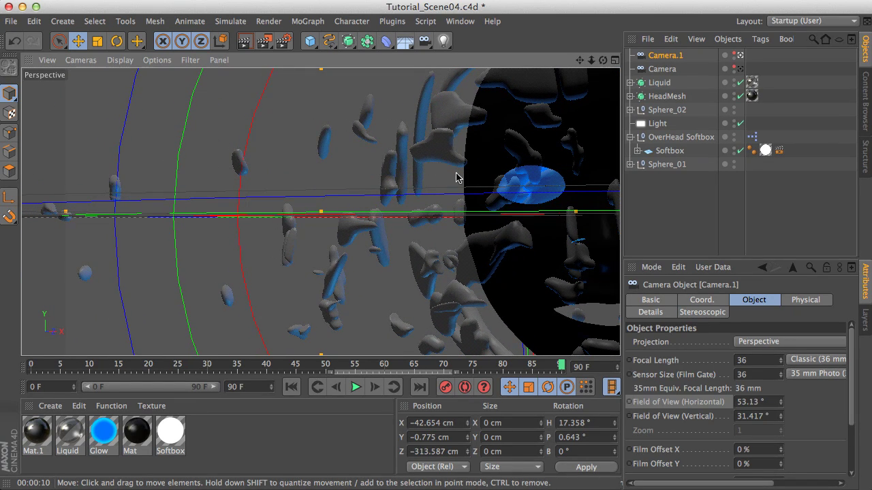
{"action": "key", "text": "ctrl+r"}
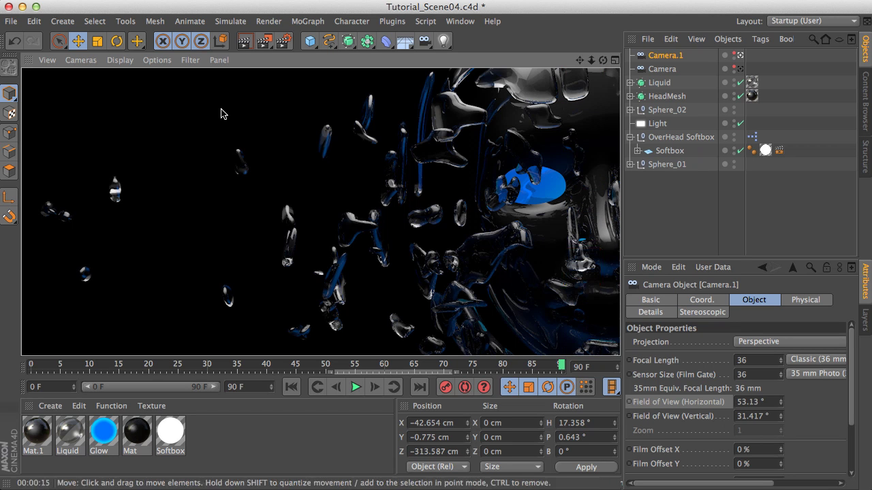
{"action": "left_click_drag", "start_coordinate": [486, 190], "coordinate": [476, 187]}
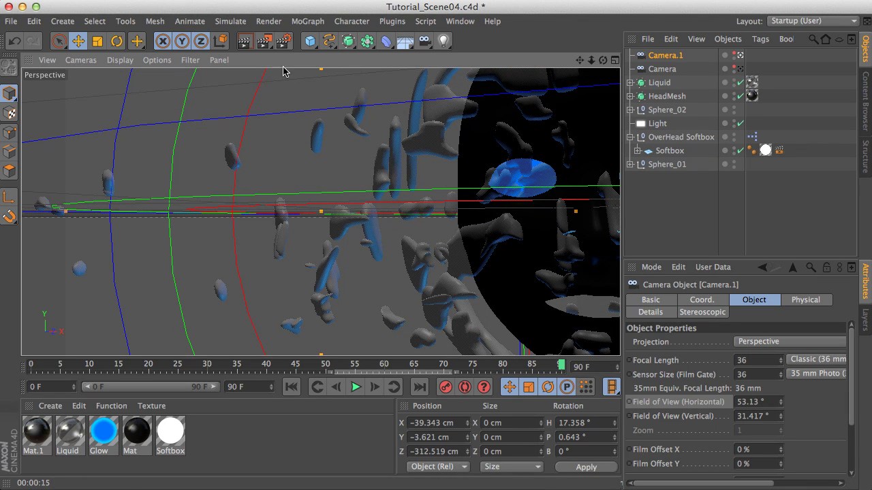
{"action": "left_click", "coordinate": [245, 42]}
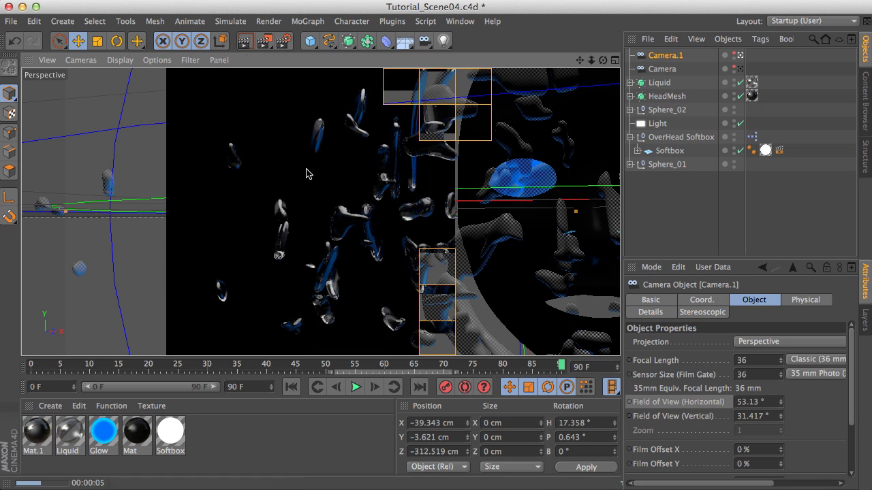
Lower the Sphere_02 null to about Y -27.7 cm and render a preview of the close-up view.
{"action": "left_click", "coordinate": [306, 173]}
{"action": "left_click", "coordinate": [667, 110]}
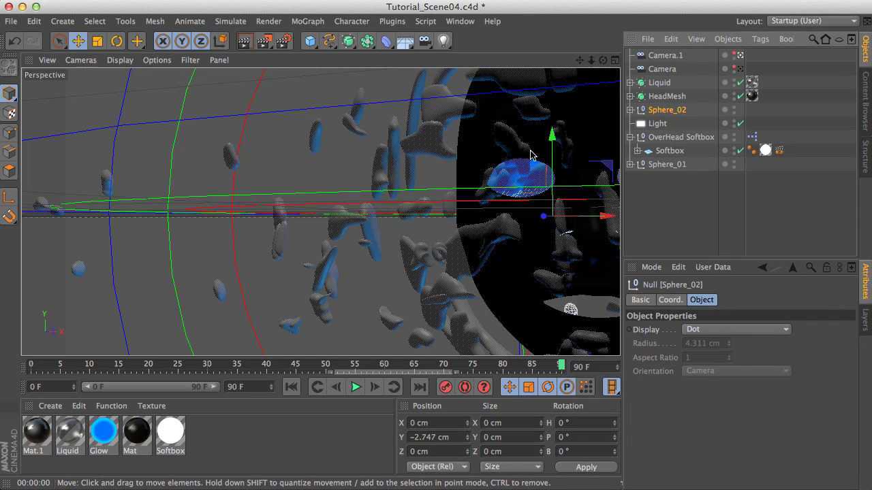
{"action": "left_click_drag", "start_coordinate": [553, 133], "coordinate": [562, 183]}
{"action": "left_click", "coordinate": [245, 43]}
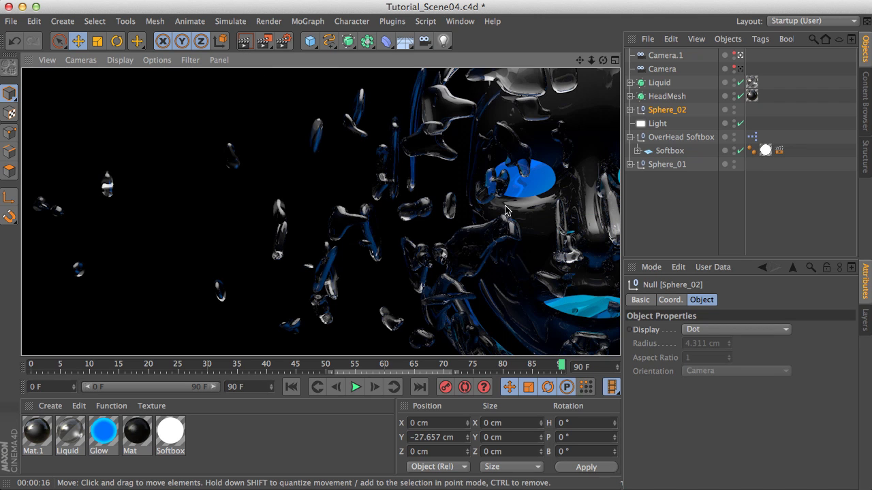
Reframe the second camera to about X -40, Y 4, Z -306 cm and rename it CameraCloseUp.
{"action": "mouse_move", "coordinate": [505, 209]}
{"action": "left_mouse_down", "text": "alt"}
{"action": "mouse_move", "coordinate": [518, 193]}
{"action": "mouse_move", "coordinate": [538, 189]}
{"action": "mouse_move", "coordinate": [534, 204]}
{"action": "mouse_move", "coordinate": [525, 195]}
{"action": "left_mouse_up", "text": "alt"}
{"action": "left_click", "coordinate": [681, 56]}
{"action": "double_click", "coordinate": [682, 56]}
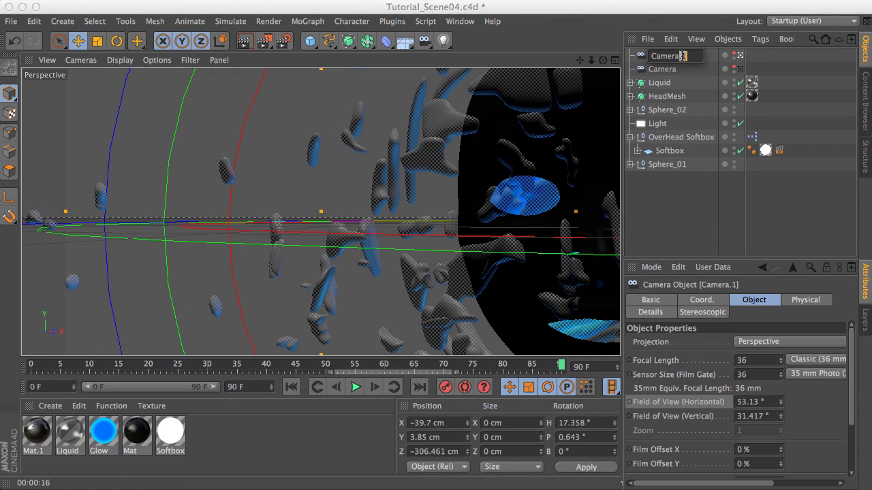
{"action": "type", "text": "C"}
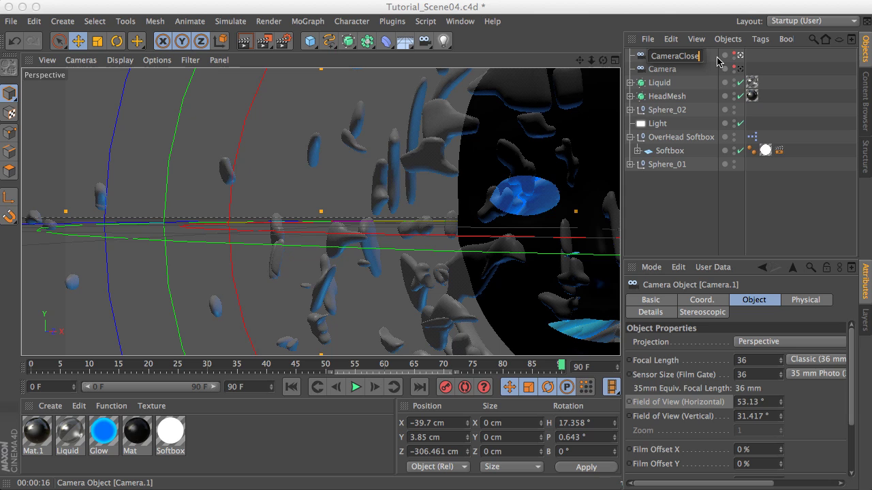
{"action": "type", "text": "loseUp"}
{"action": "key", "text": "Return"}
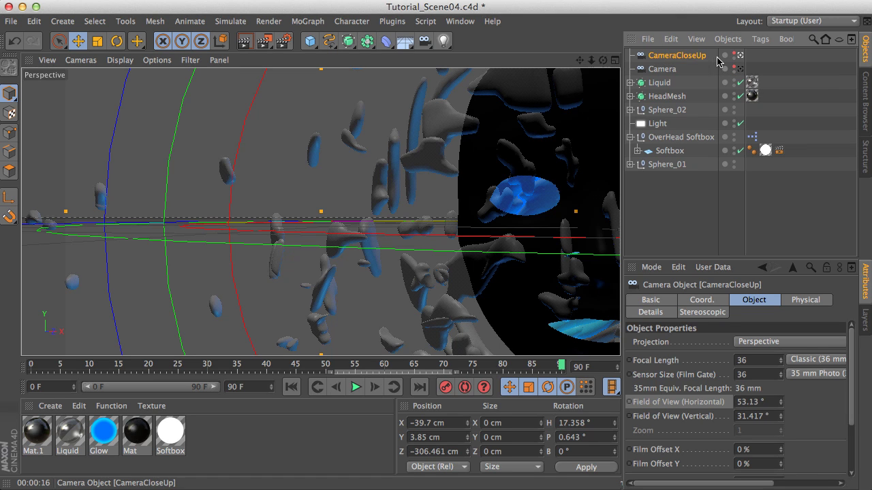
Look through the first camera and review the output, multi-pass and save options in the render settings.
{"action": "left_click", "coordinate": [740, 69]}
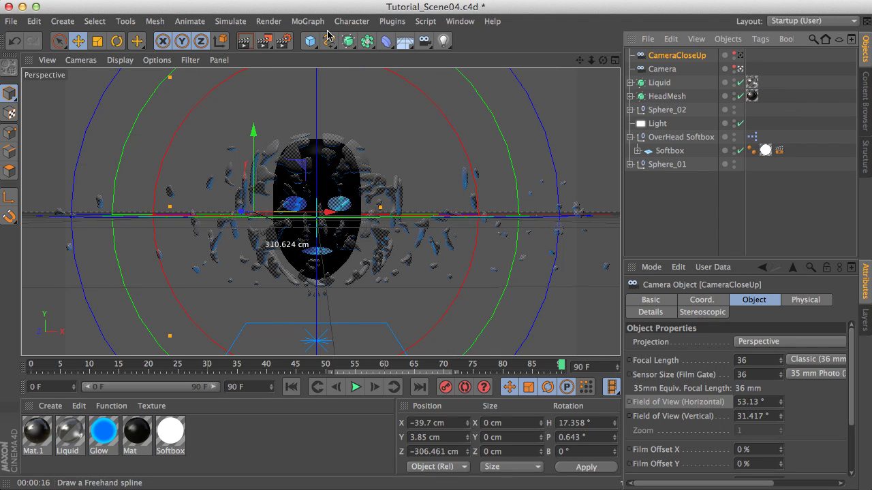
{"action": "left_click", "coordinate": [267, 22]}
{"action": "left_click", "coordinate": [315, 174]}
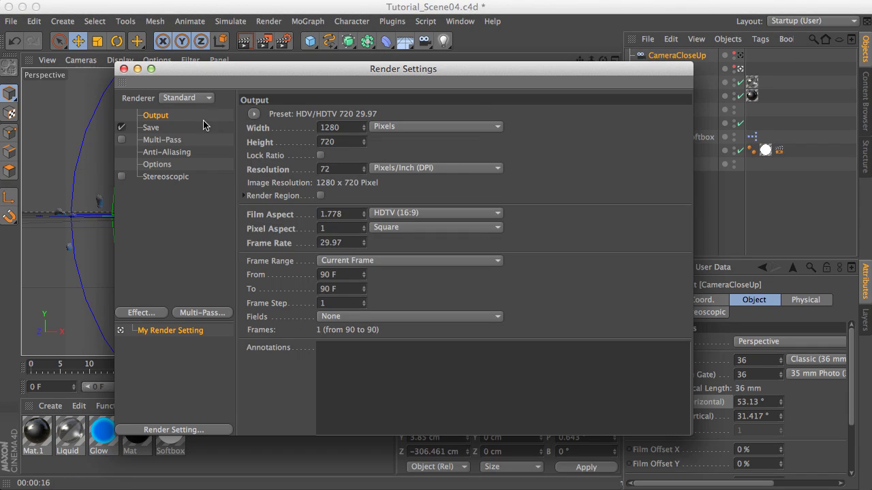
{"action": "left_click", "coordinate": [162, 140]}
{"action": "left_click", "coordinate": [159, 128]}
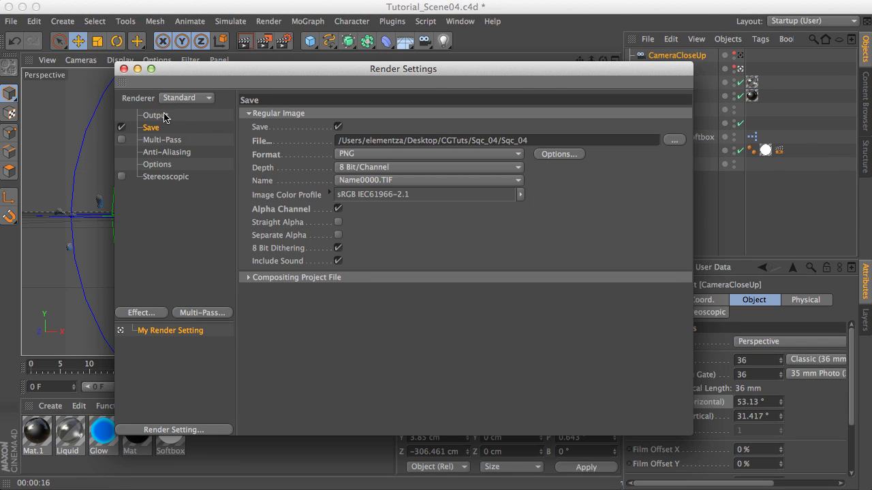
{"action": "left_click", "coordinate": [124, 69]}
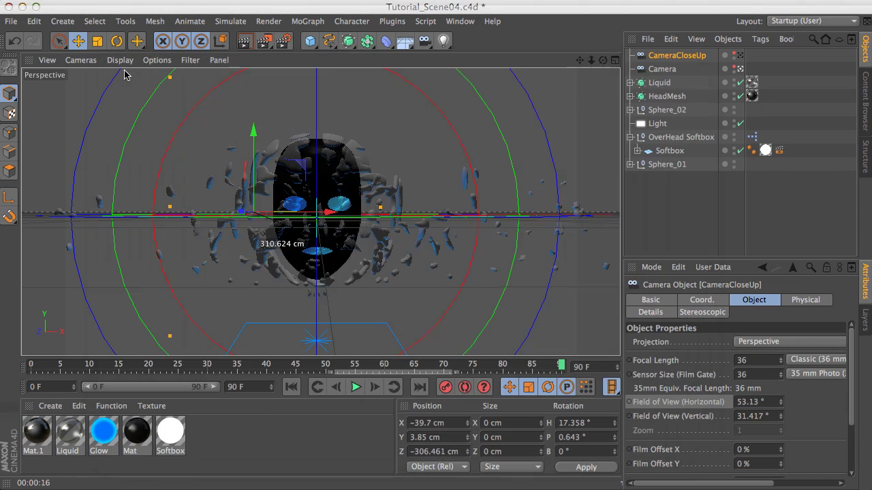
Render frame 90 from the first camera to the Picture Viewer and inspect the head and its fragments.
{"action": "left_click", "coordinate": [263, 45]}
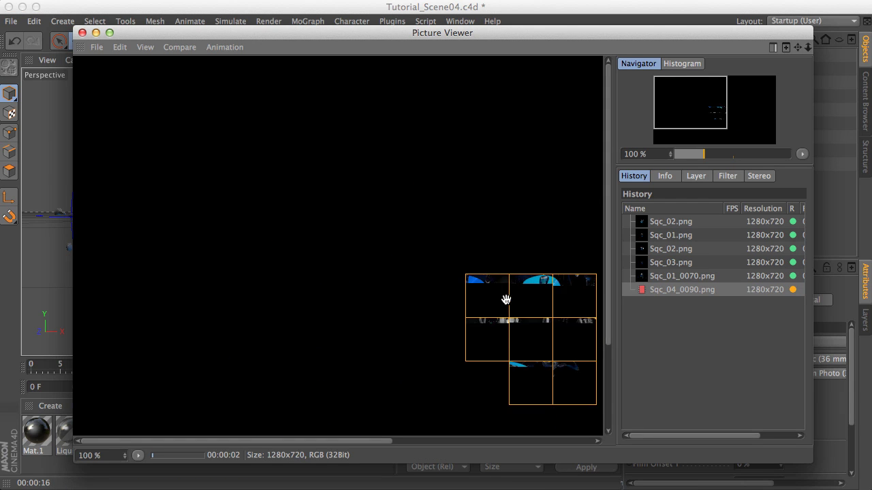
{"action": "left_click_drag", "start_coordinate": [503, 305], "coordinate": [389, 224]}
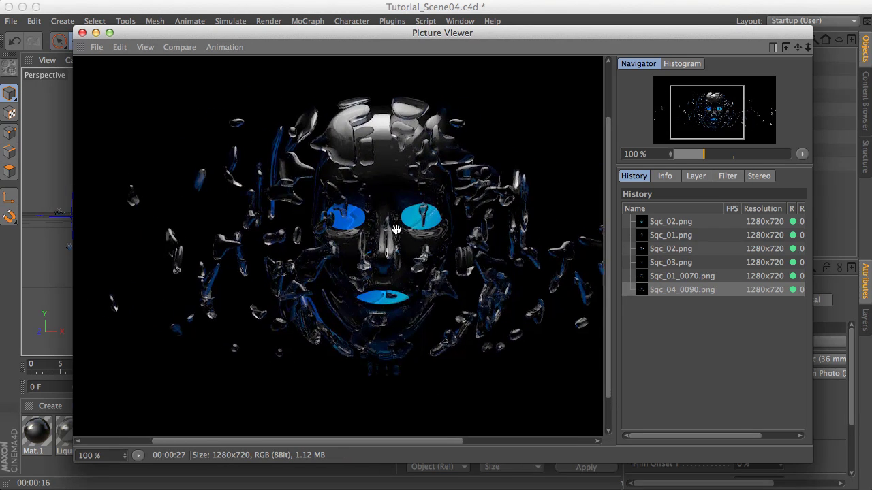
{"action": "left_click_drag", "start_coordinate": [396, 229], "coordinate": [394, 235]}
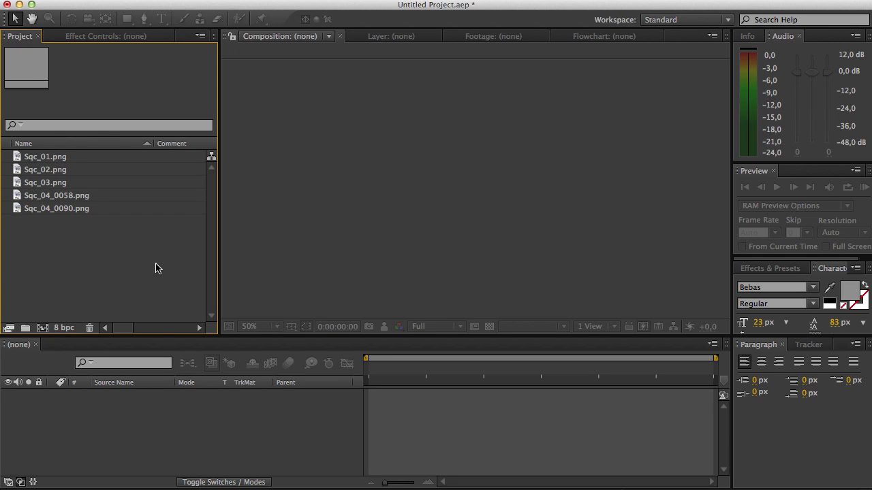
In After Effects, import Sqc_04_0090.png from the Sqc_04 folder as a still and delete that duplicate footage.
{"action": "double_click", "coordinate": [110, 243]}
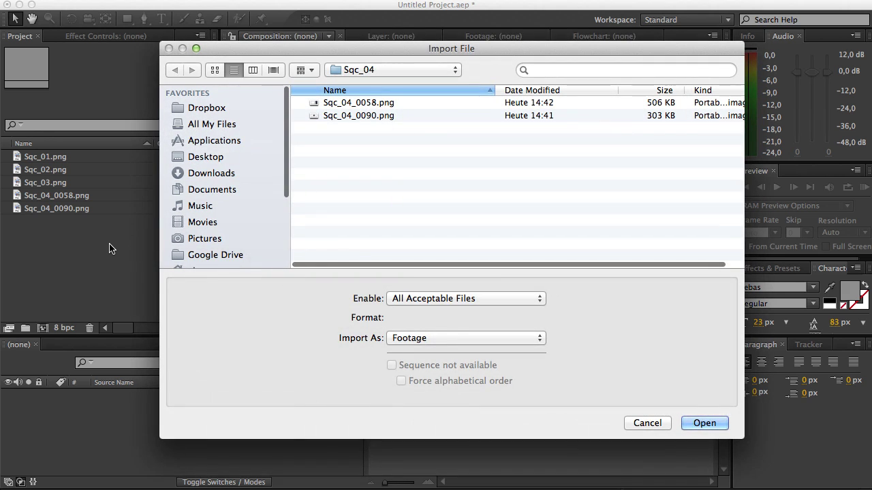
{"action": "left_click", "coordinate": [368, 102]}
{"action": "left_click", "coordinate": [357, 115]}
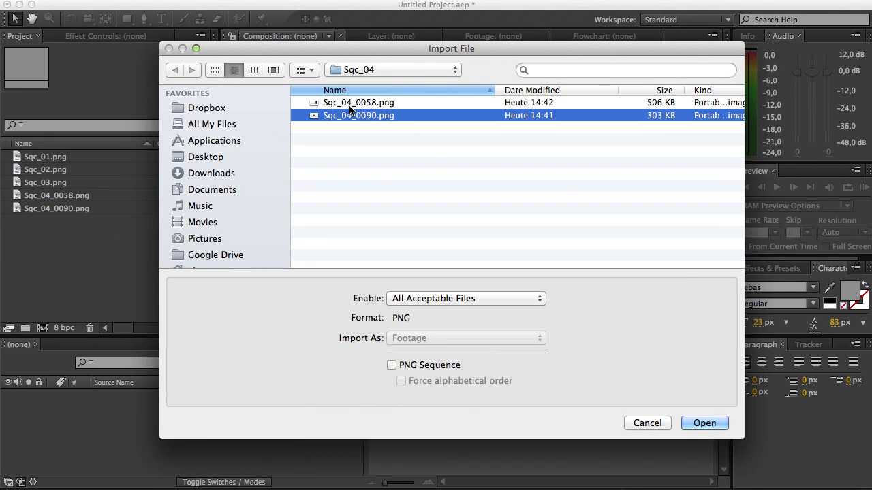
{"action": "left_click", "coordinate": [715, 426]}
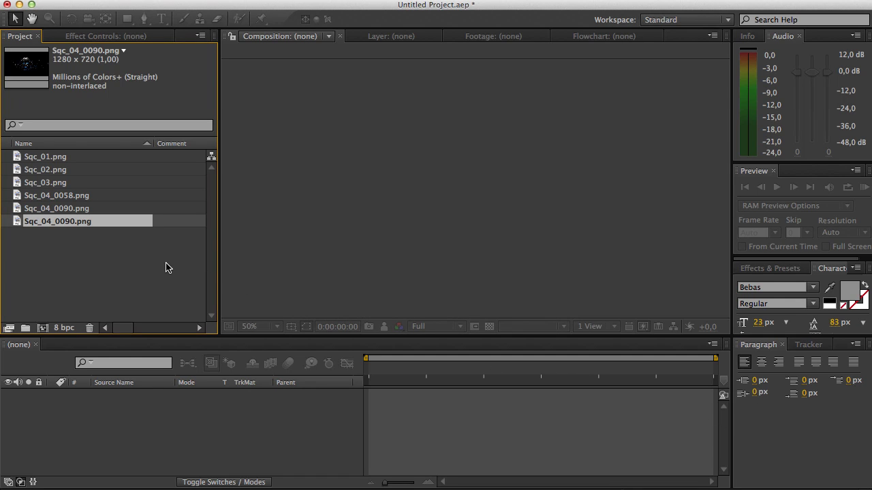
{"action": "key", "text": "Delete"}
{"action": "left_click", "coordinate": [89, 1]}
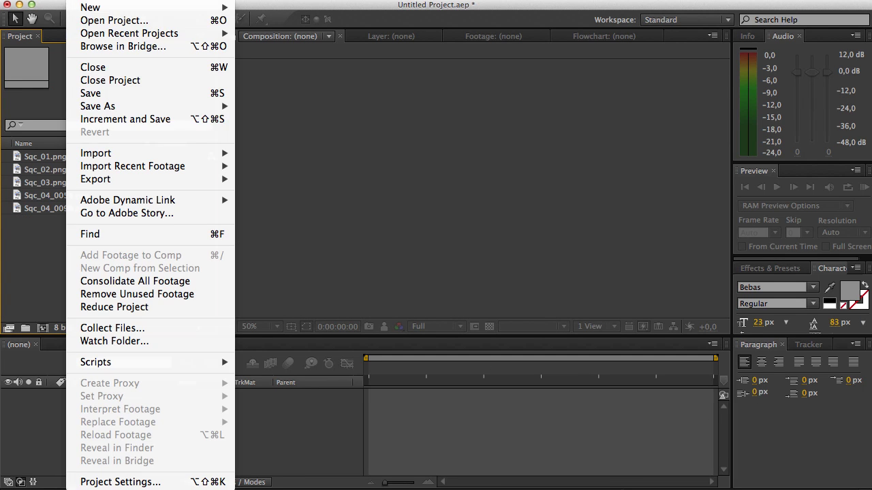
{"action": "mouse_move", "coordinate": [114, 151]}
{"action": "left_click", "coordinate": [300, 154]}
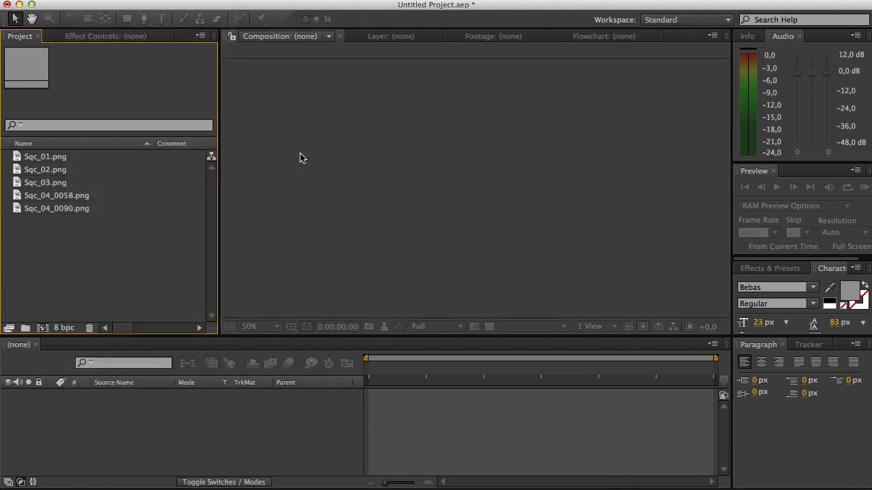
{"action": "left_click", "coordinate": [333, 116]}
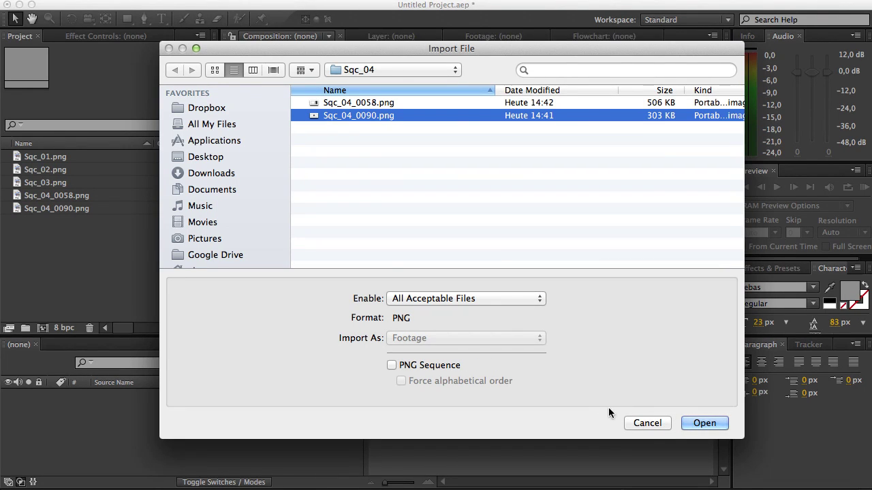
{"action": "left_click", "coordinate": [341, 107]}
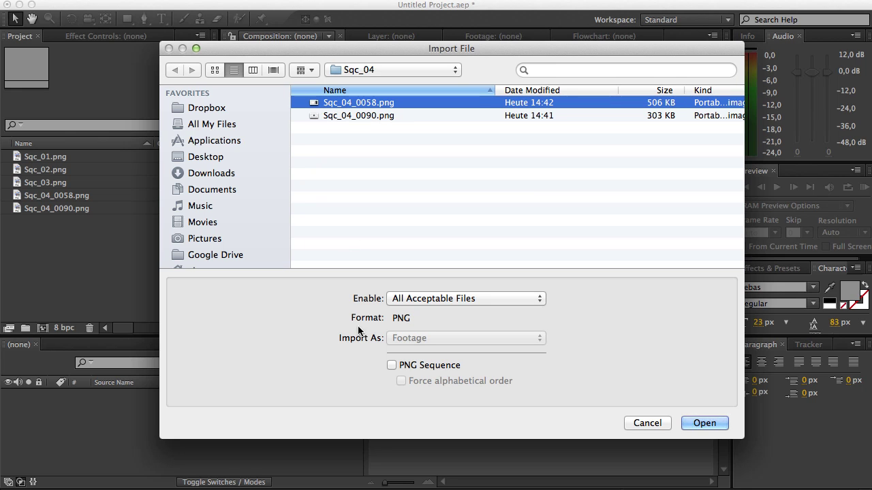
{"action": "left_click", "coordinate": [392, 365]}
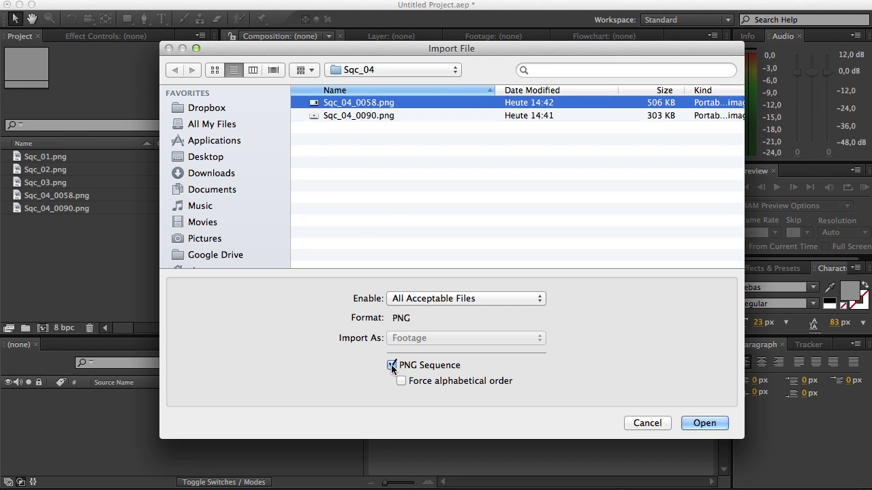
{"action": "left_click", "coordinate": [660, 424]}
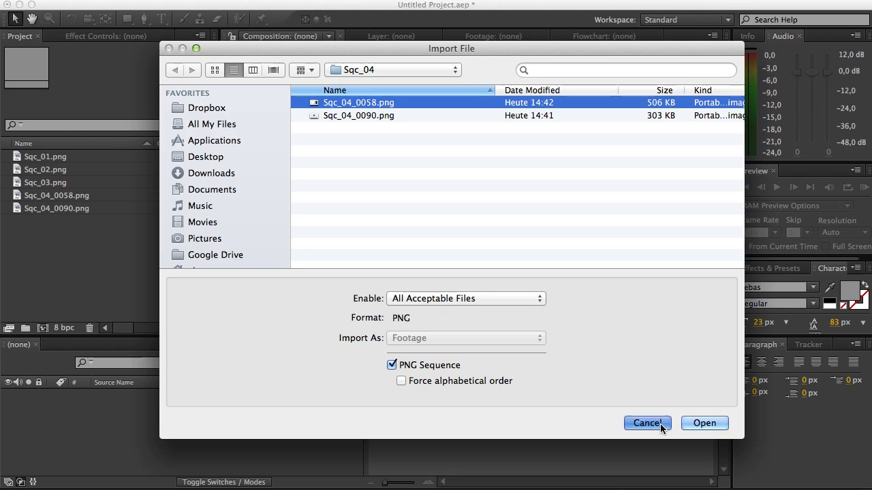
{"action": "left_click", "coordinate": [421, 391]}
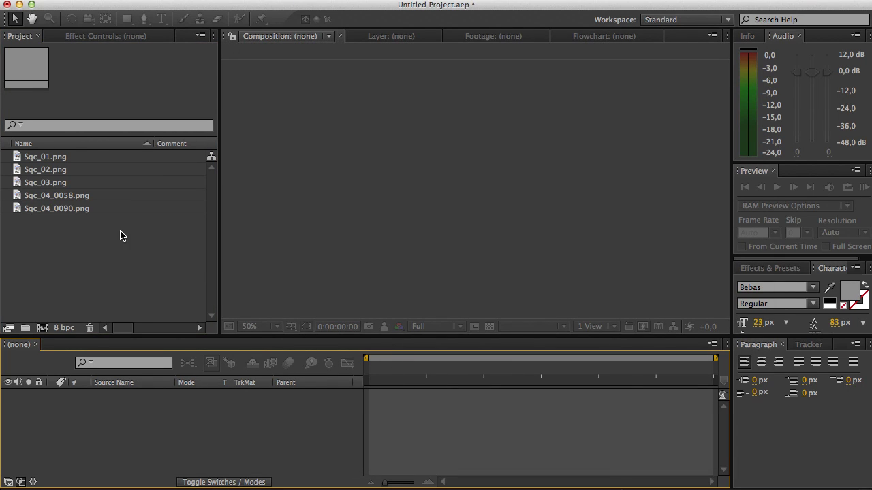
Save the After Effects project as main_Concept in the CGTuts folder on the Desktop.
{"action": "left_click", "coordinate": [107, 0]}
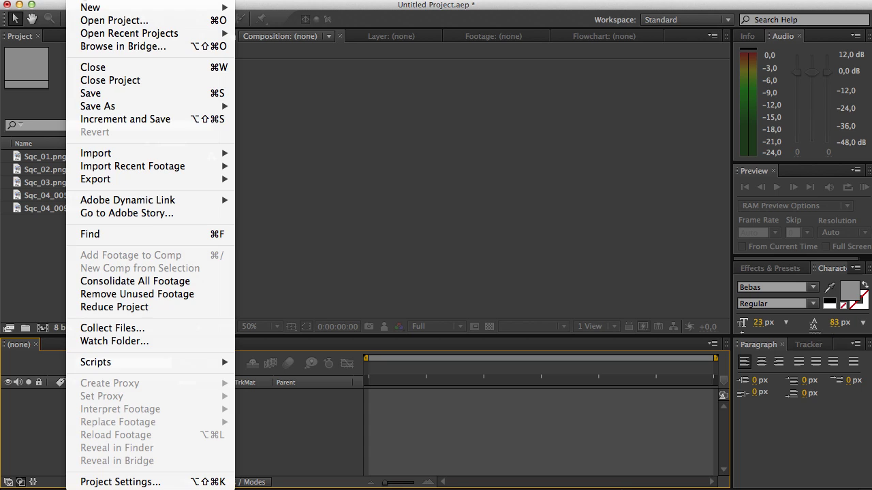
{"action": "mouse_move", "coordinate": [232, 108]}
{"action": "left_click", "coordinate": [266, 109]}
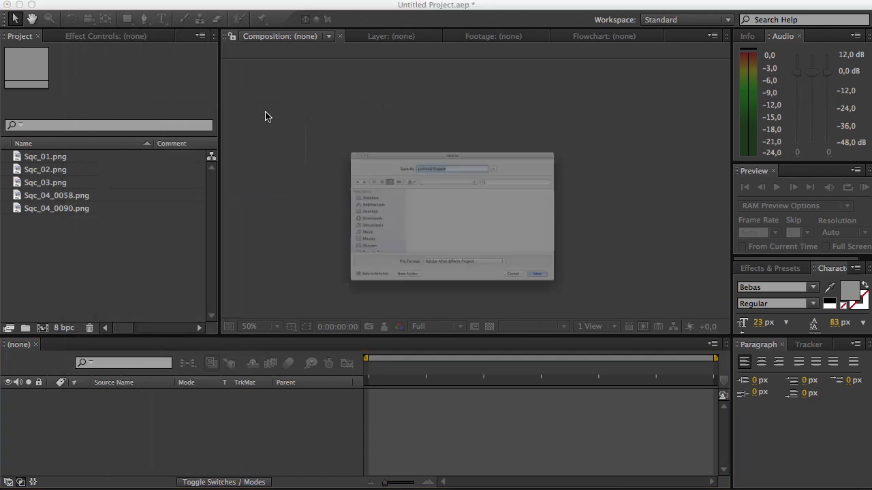
{"action": "left_click", "coordinate": [379, 155]}
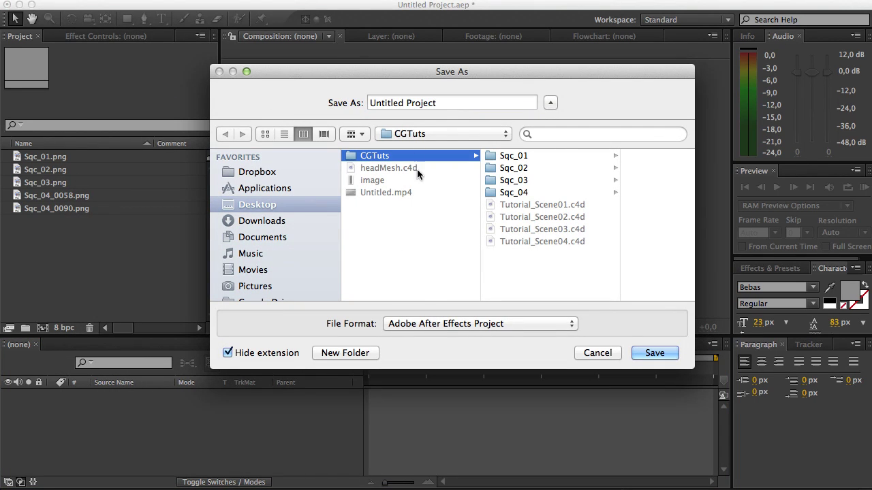
{"action": "left_click", "coordinate": [498, 102]}
{"action": "left_click_drag", "start_coordinate": [498, 103], "coordinate": [315, 97]}
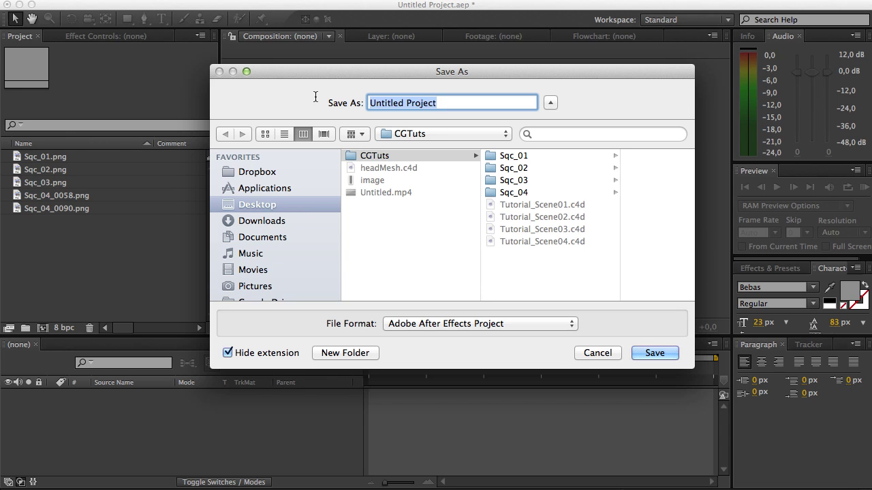
{"action": "type", "text": "main_Co"}
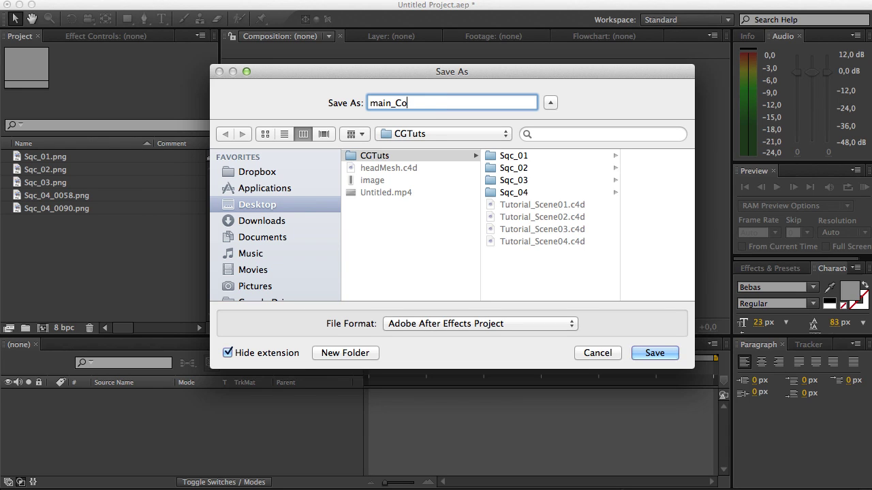
{"action": "type", "text": "ncept"}
{"action": "key", "text": "Return"}
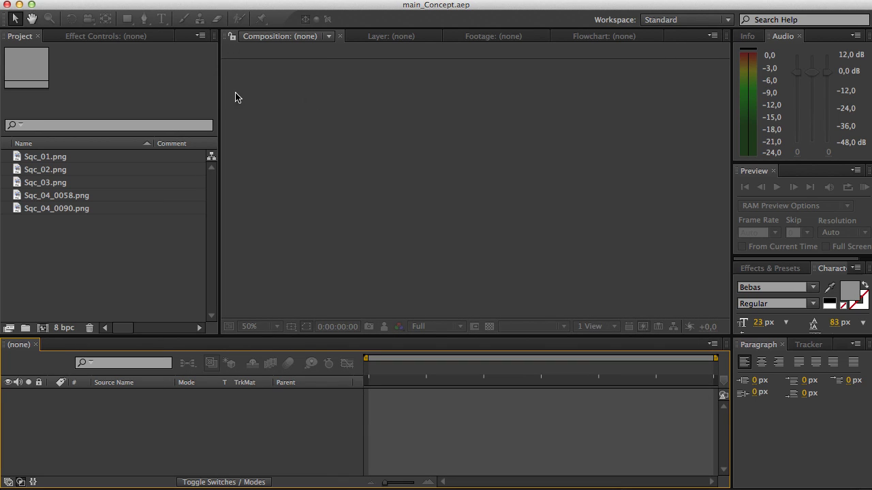
Create a composition named Scene_01 with the HDV/HDTV 720 29.97 preset and a duration of 5 seconds.
{"action": "left_click", "coordinate": [35, 158]}
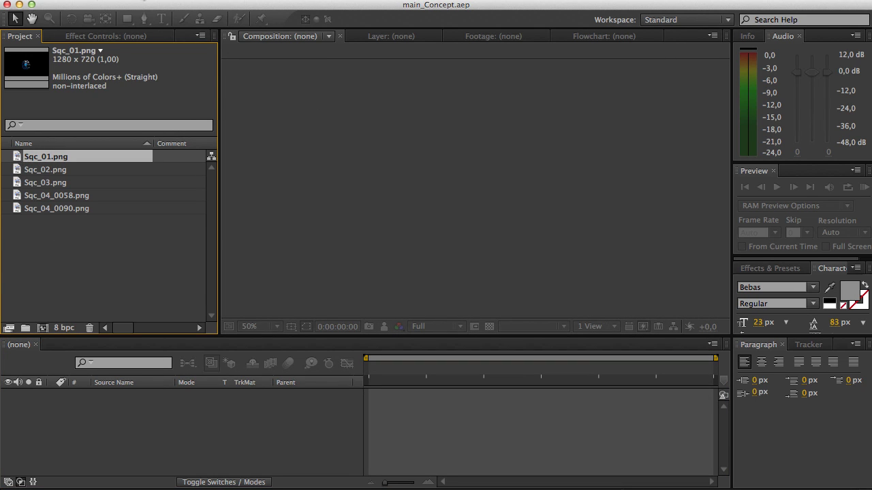
{"action": "left_click", "coordinate": [146, 6]}
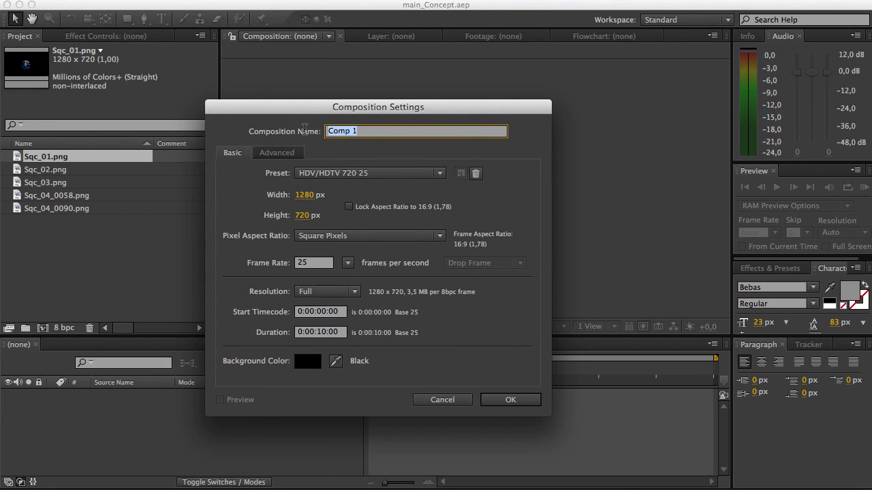
{"action": "type", "text": "Scene_01"}
{"action": "left_click", "coordinate": [326, 334]}
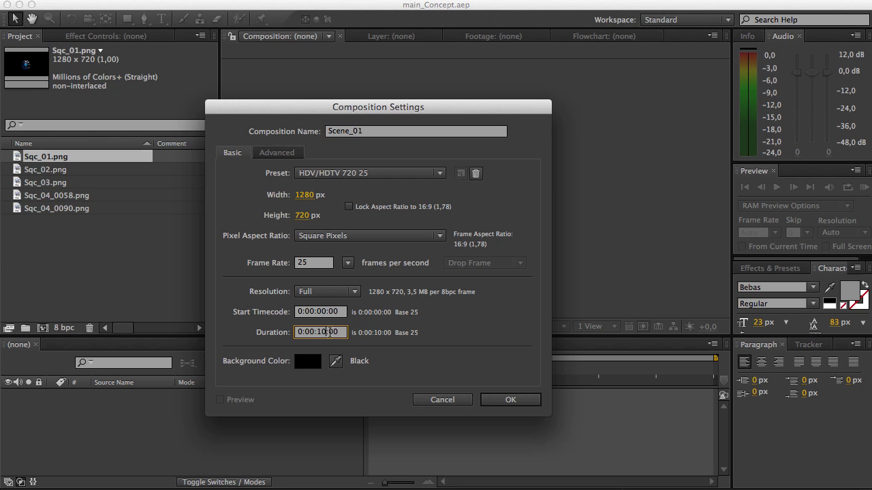
{"action": "key", "text": "BackSpace"}
{"action": "key", "text": "BackSpace"}
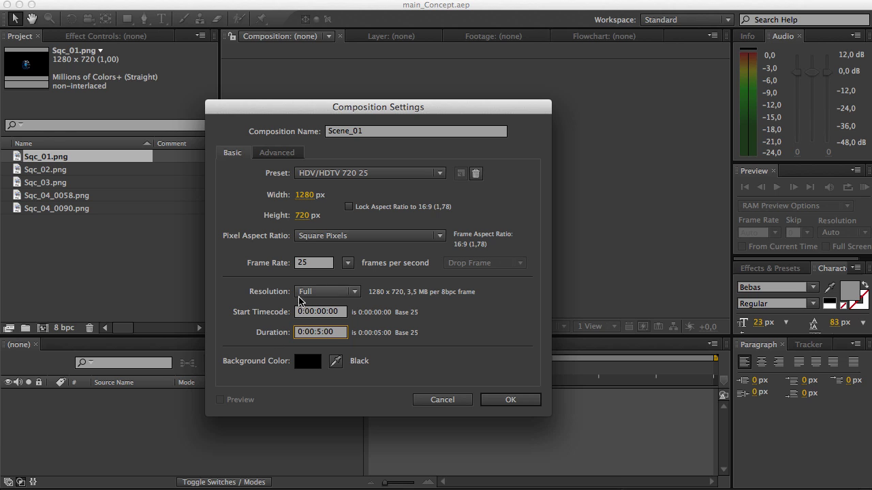
{"action": "left_click", "coordinate": [339, 174]}
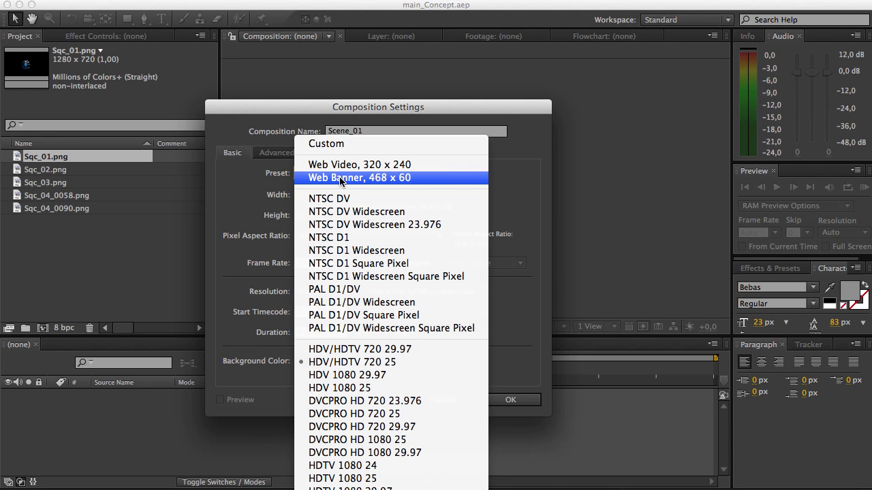
{"action": "left_click", "coordinate": [391, 351]}
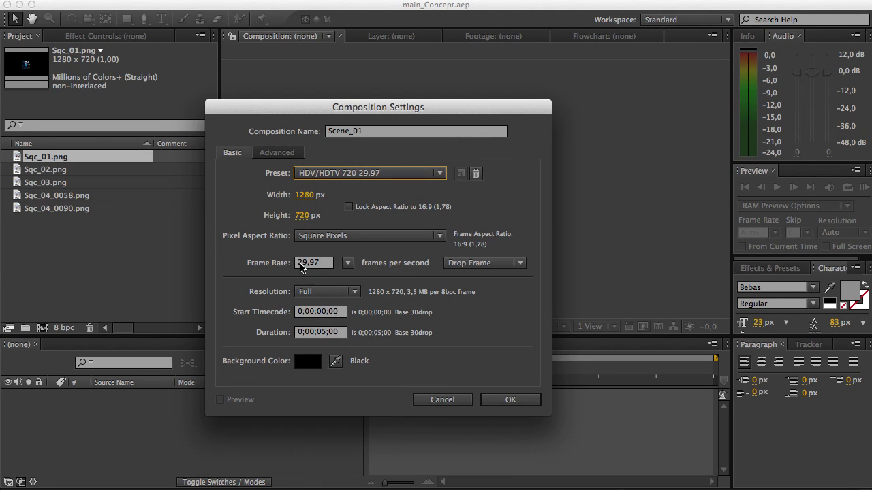
{"action": "left_click", "coordinate": [492, 400]}
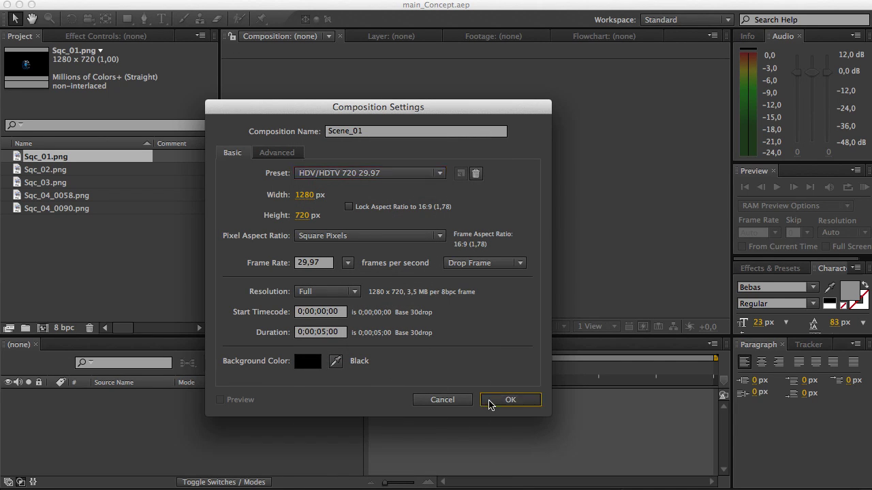
Add Sqc_01.png to the Scene_01 timeline and centre its sphere in the frame using the Title/Action Safe guides.
{"action": "left_click", "coordinate": [38, 172]}
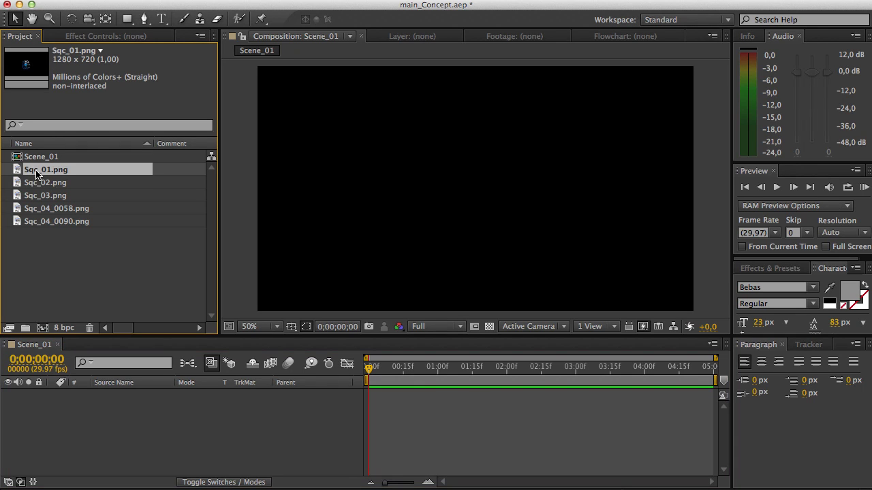
{"action": "left_click_drag", "start_coordinate": [39, 172], "coordinate": [99, 404]}
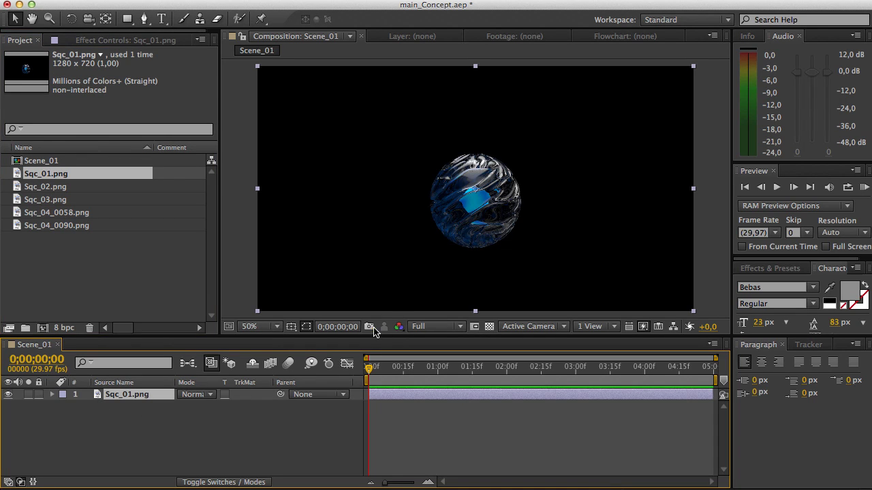
{"action": "left_click", "coordinate": [291, 327]}
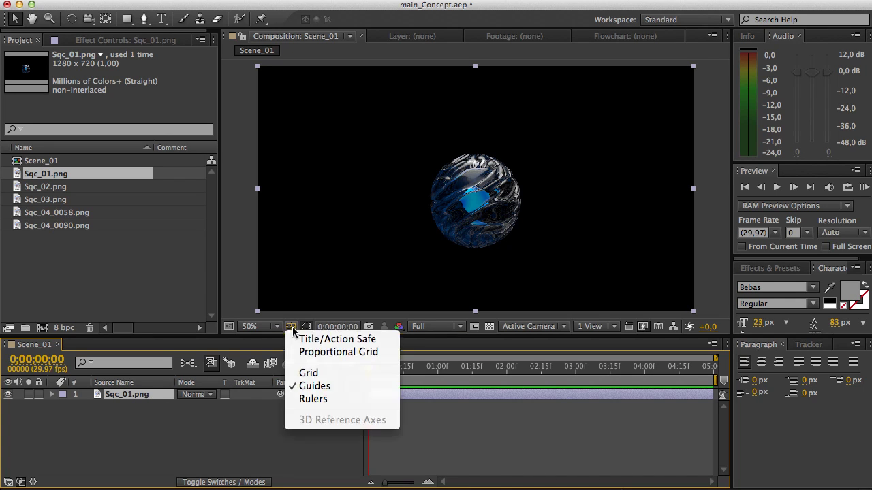
{"action": "left_click", "coordinate": [308, 340]}
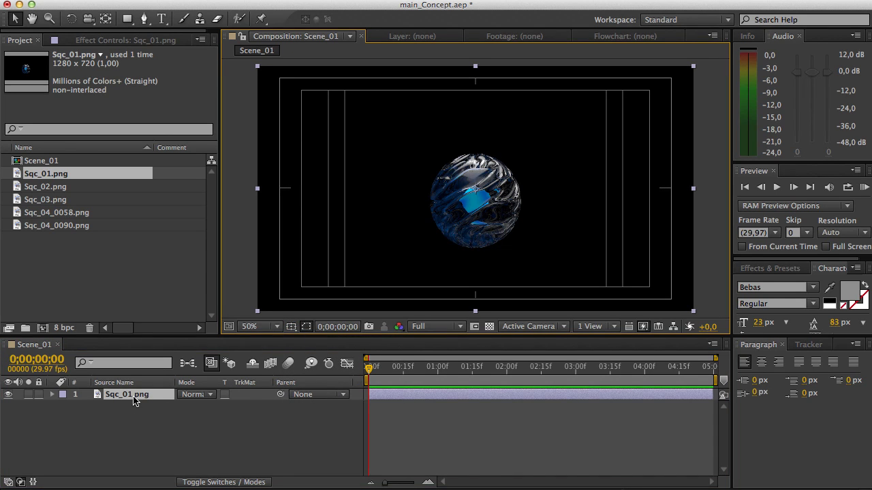
{"action": "left_click_drag", "start_coordinate": [461, 220], "coordinate": [461, 208]}
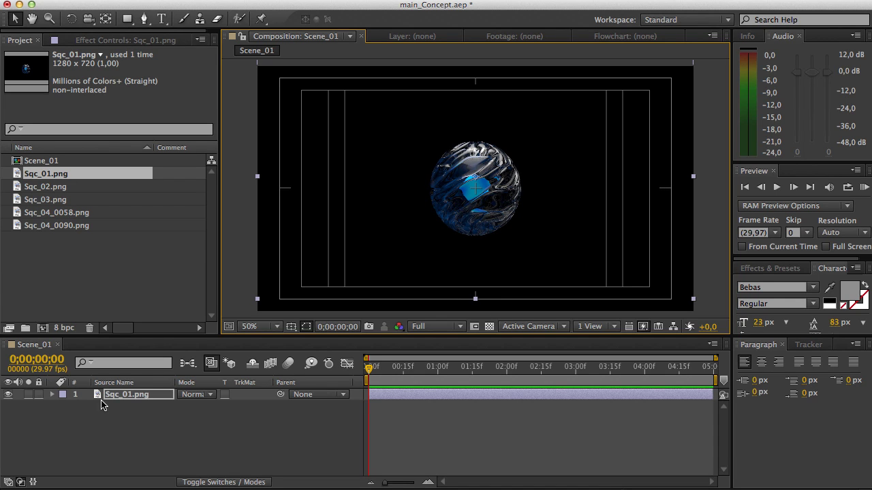
Create a black 1280 x 720 px solid named Background and place it beneath the Sqc_01.png layer.
{"action": "left_click", "coordinate": [124, 416]}
{"action": "right_click", "coordinate": [120, 420]}
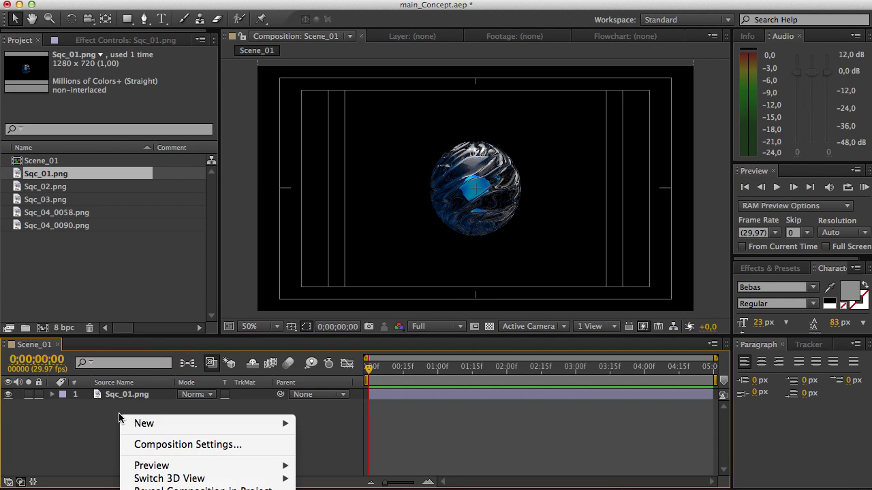
{"action": "mouse_move", "coordinate": [231, 422]}
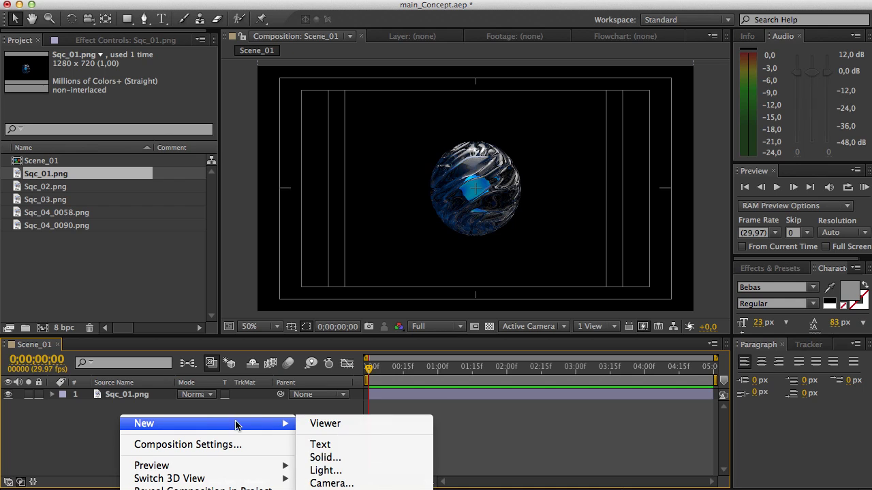
{"action": "left_click", "coordinate": [325, 457]}
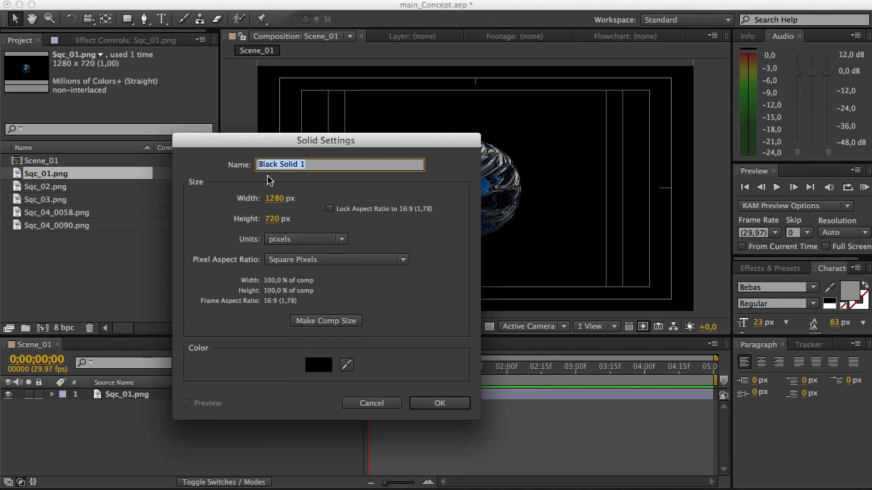
{"action": "type", "text": "Backgroun"}
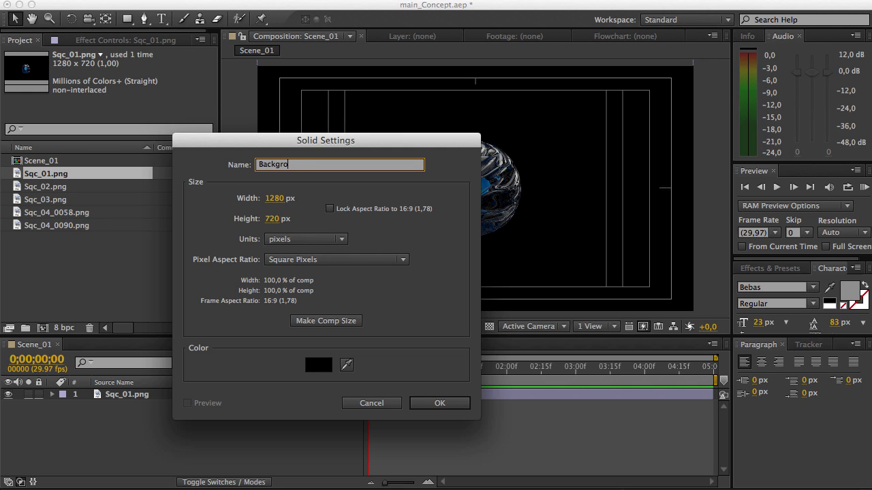
{"action": "type", "text": "d"}
{"action": "key", "text": "Return"}
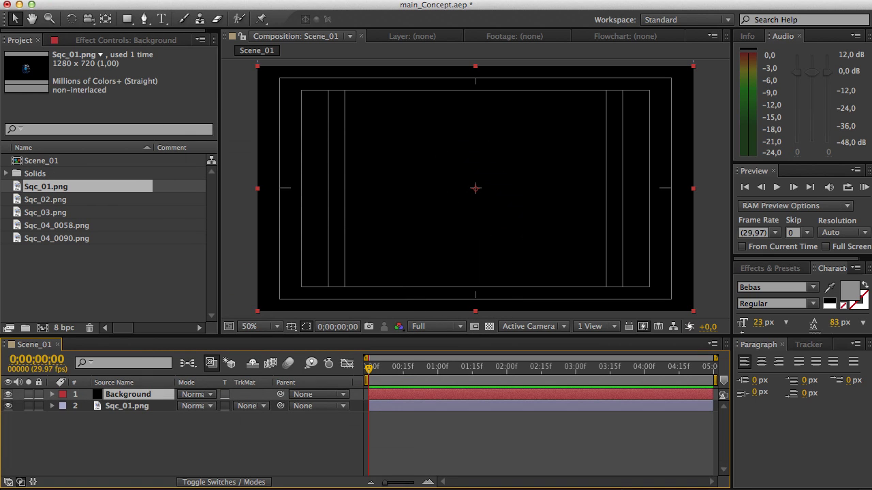
{"action": "left_click_drag", "start_coordinate": [145, 396], "coordinate": [137, 423]}
Apply the Ramp effect to the Background layer and set its ramp shape to Radial Ramp.
{"action": "left_click", "coordinate": [89, 39]}
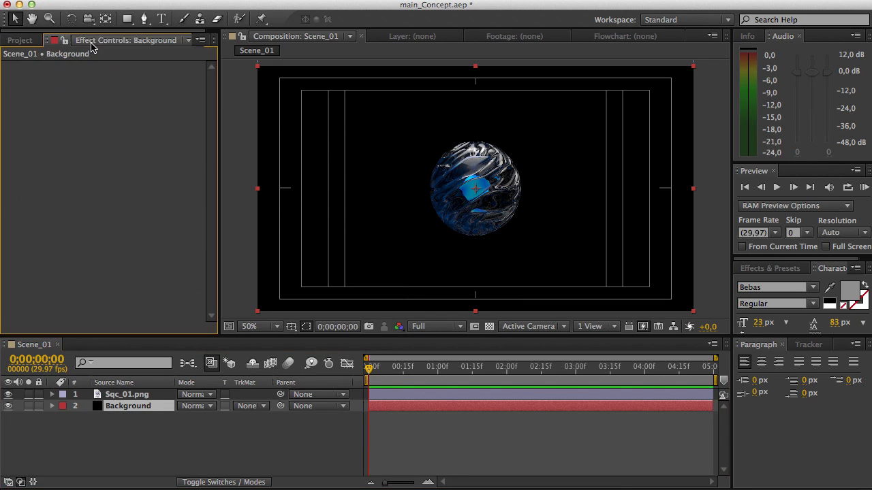
{"action": "right_click", "coordinate": [114, 113]}
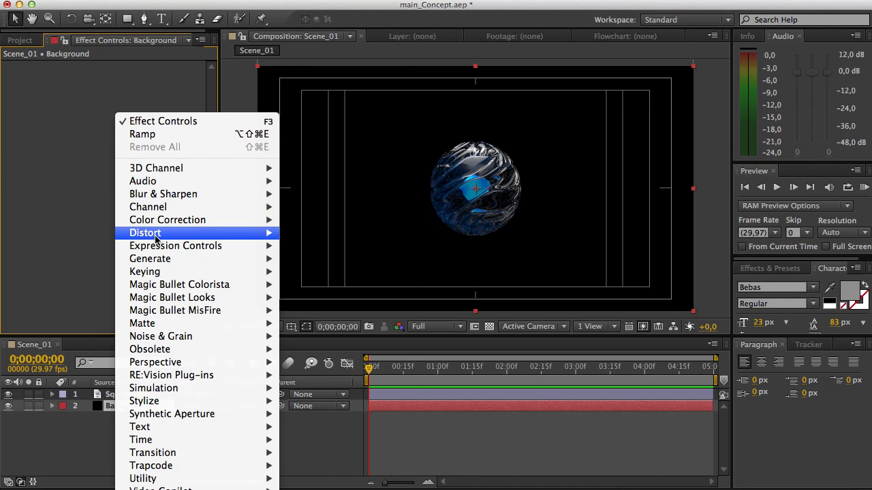
{"action": "mouse_move", "coordinate": [159, 211]}
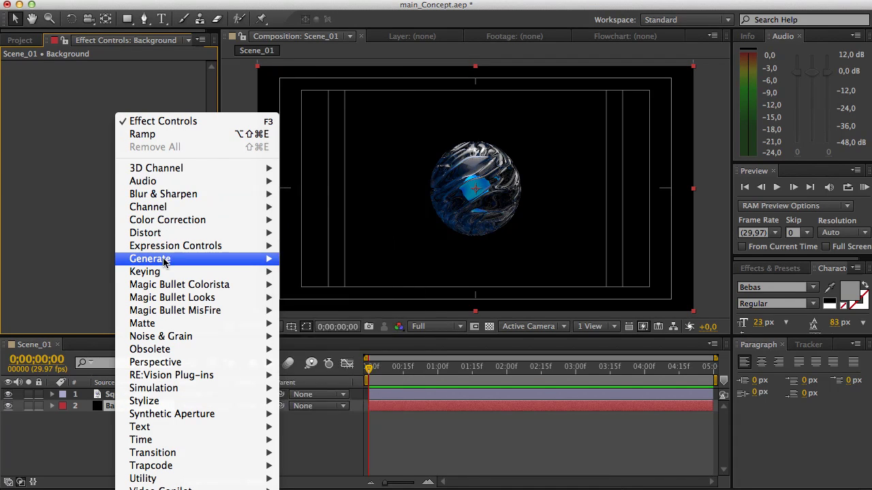
{"action": "mouse_move", "coordinate": [166, 259]}
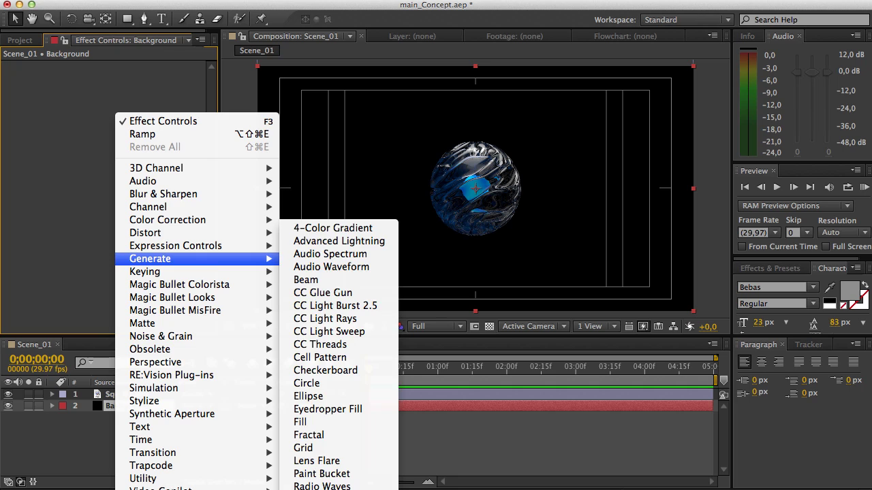
{"action": "right_click", "coordinate": [141, 71]}
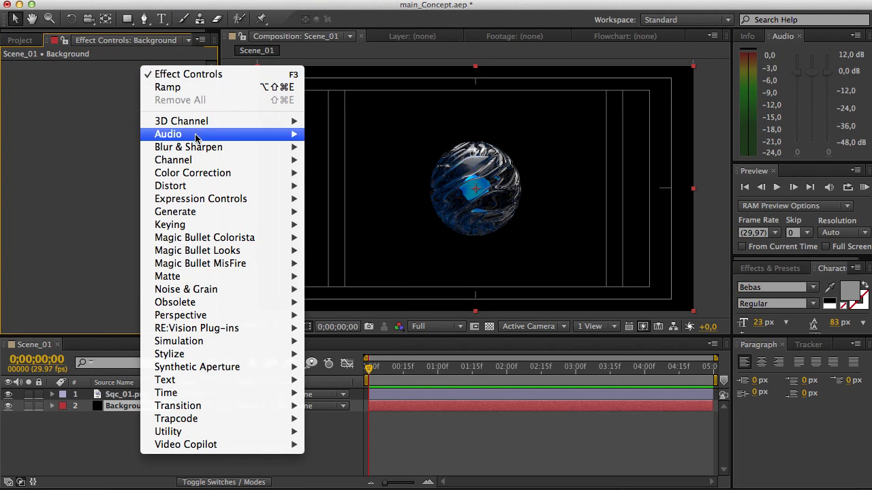
{"action": "mouse_move", "coordinate": [196, 213]}
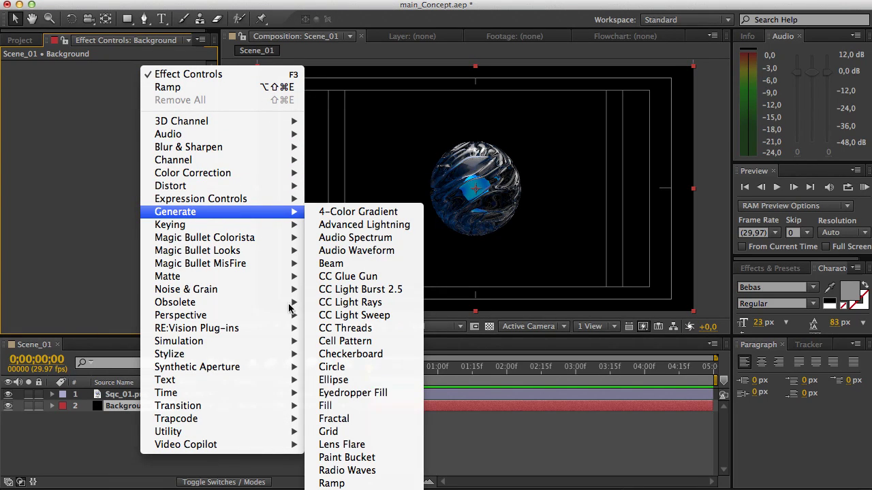
{"action": "left_click", "coordinate": [332, 484]}
{"action": "left_click", "coordinate": [128, 123]}
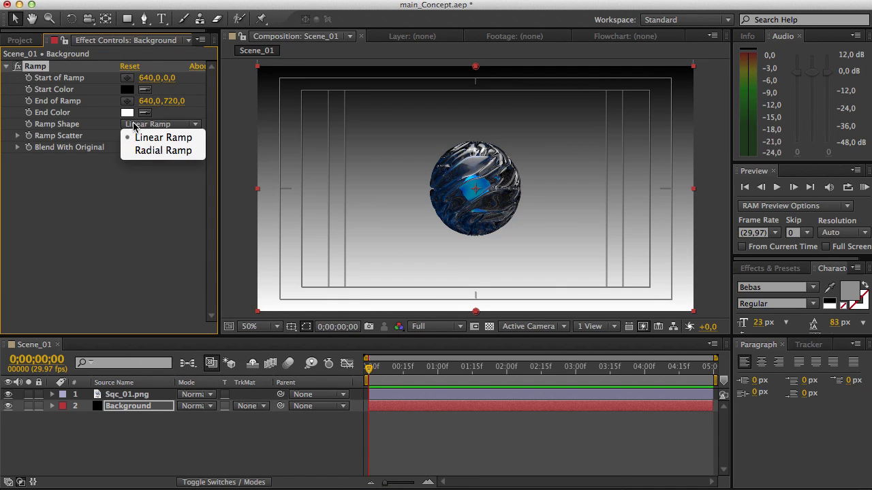
{"action": "left_click", "coordinate": [143, 151]}
Darken the end color of the Background layer's ramp to near-black.
{"action": "left_click", "coordinate": [126, 112]}
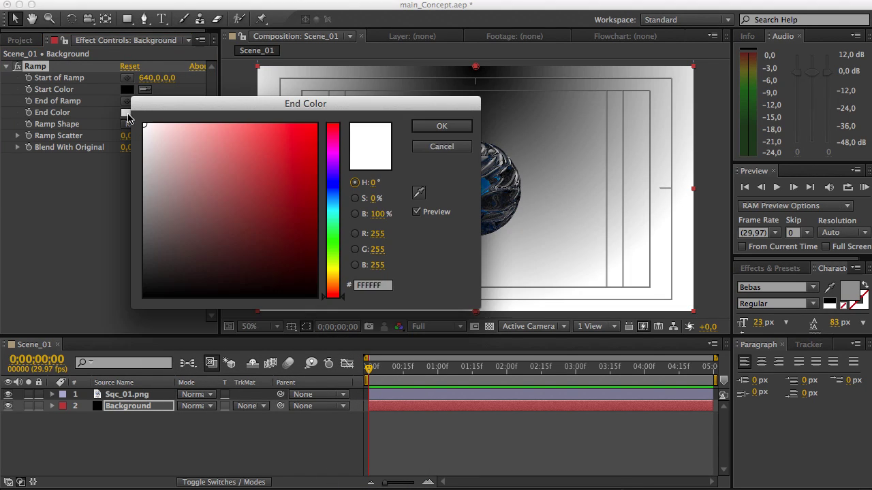
{"action": "left_click_drag", "start_coordinate": [161, 144], "coordinate": [112, 279]}
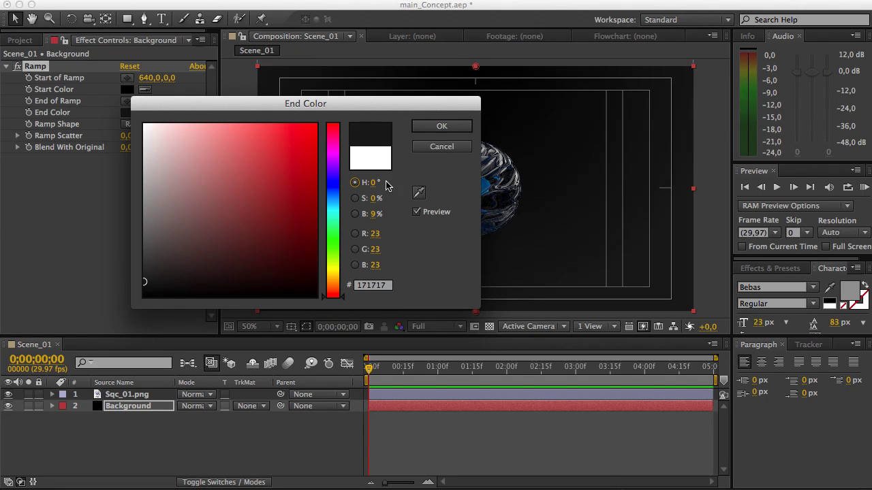
{"action": "left_click", "coordinate": [442, 127]}
{"action": "left_click", "coordinate": [128, 113]}
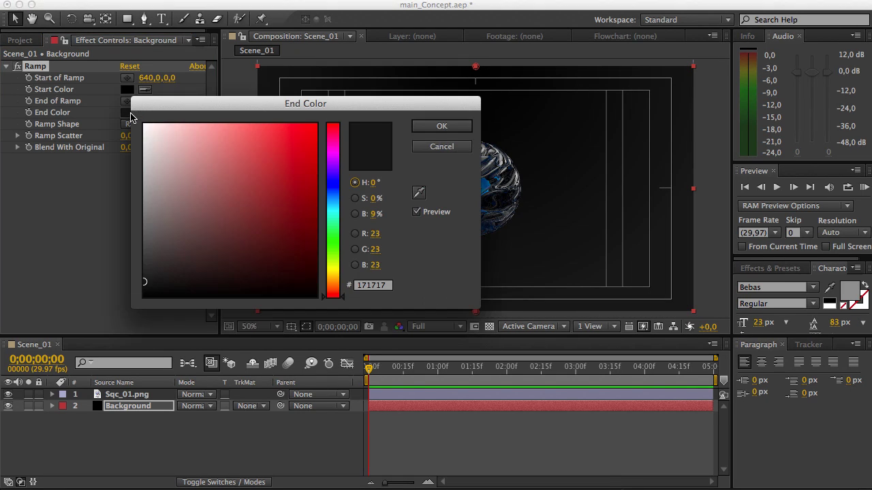
{"action": "mouse_move", "coordinate": [146, 282]}
{"action": "left_mouse_down"}
{"action": "mouse_move", "coordinate": [163, 275]}
{"action": "mouse_move", "coordinate": [136, 295]}
{"action": "mouse_move", "coordinate": [145, 295]}
{"action": "left_mouse_up"}
{"action": "left_click", "coordinate": [422, 127]}
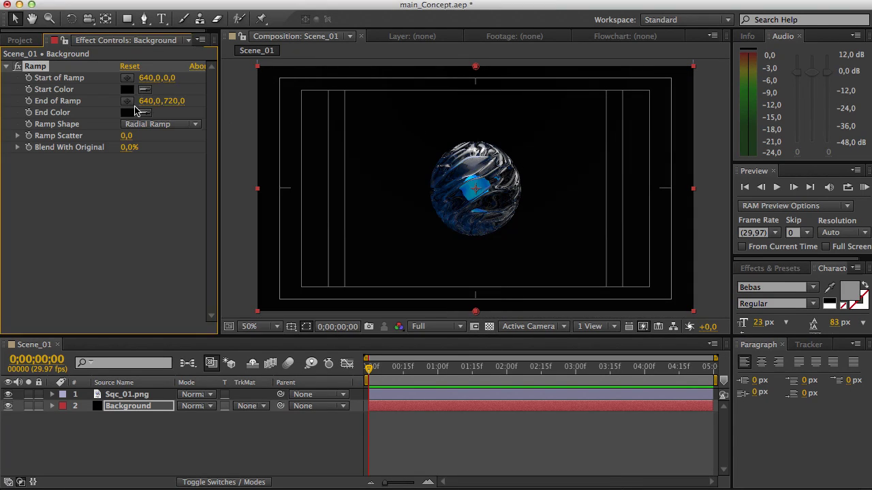
Set the ramp's start color to dark grey 535353 and hide the Title/Action Safe guides.
{"action": "left_click", "coordinate": [126, 89]}
{"action": "left_click_drag", "start_coordinate": [150, 249], "coordinate": [130, 242]}
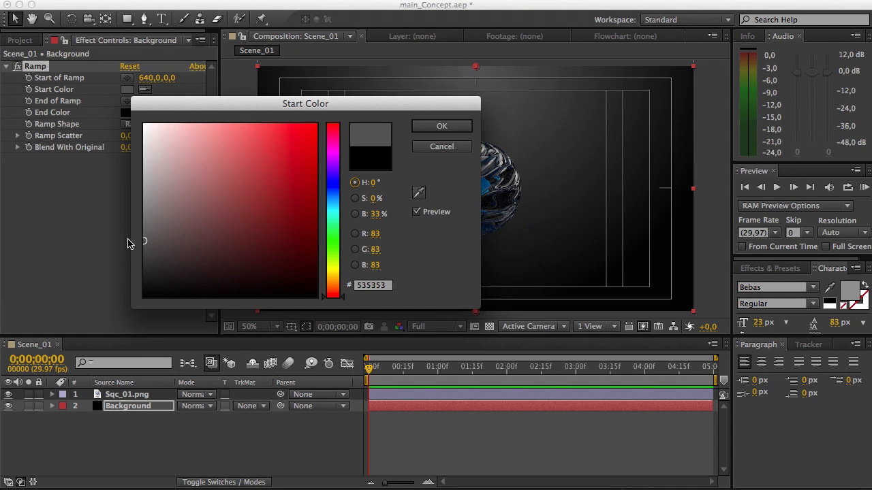
{"action": "left_click", "coordinate": [425, 130]}
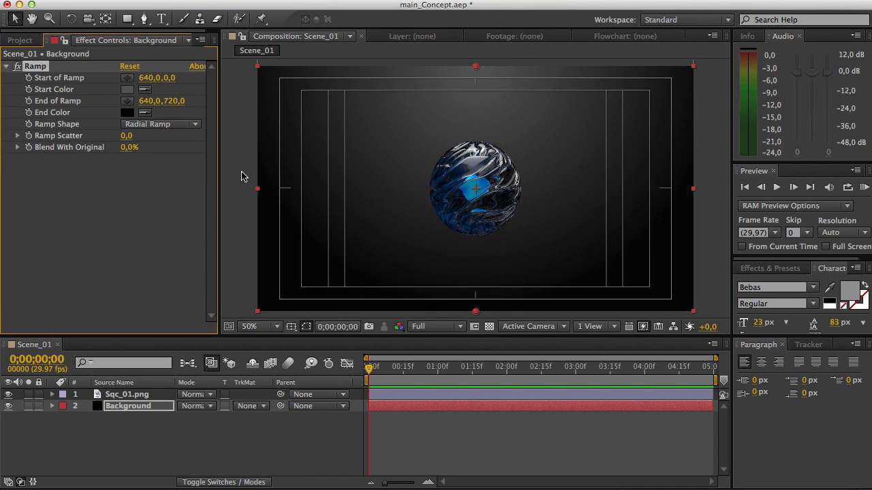
{"action": "left_click", "coordinate": [290, 326]}
{"action": "left_click", "coordinate": [321, 338]}
Create a black 1280 x 720 px solid named Noise and place it between the Sqc_01.png and Background layers.
{"action": "right_click", "coordinate": [209, 417]}
{"action": "mouse_move", "coordinate": [227, 426]}
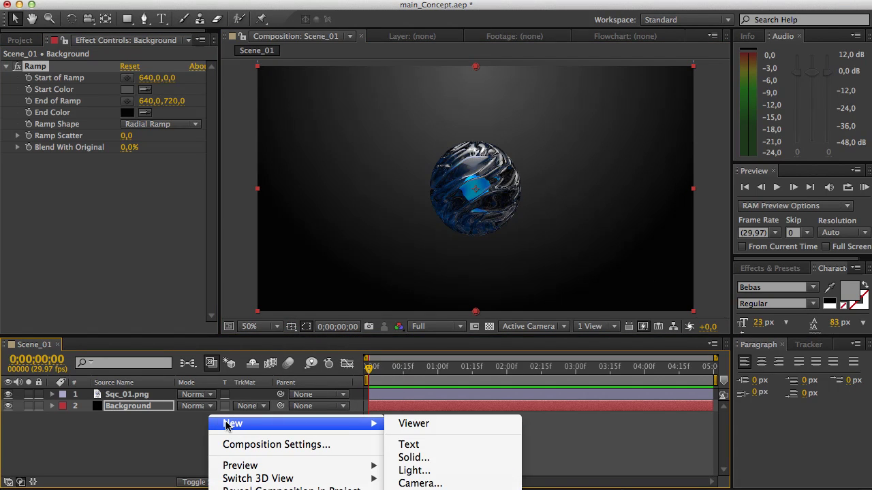
{"action": "left_click", "coordinate": [416, 458]}
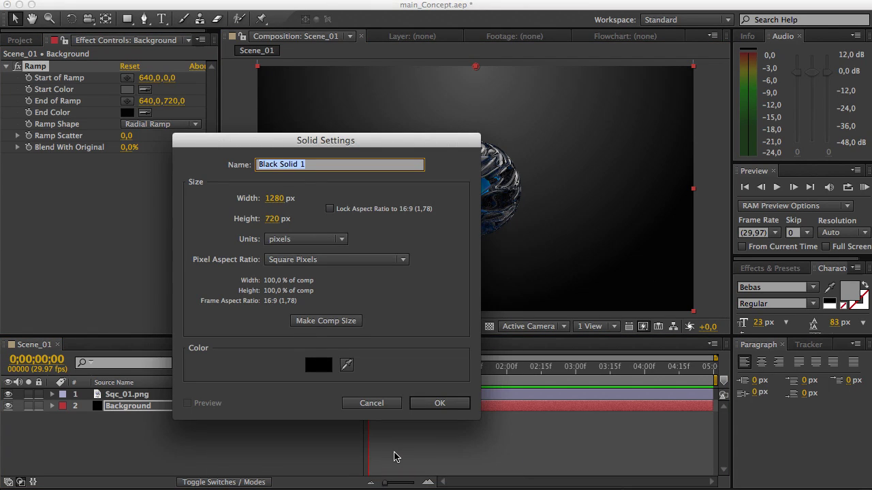
{"action": "type", "text": "N"}
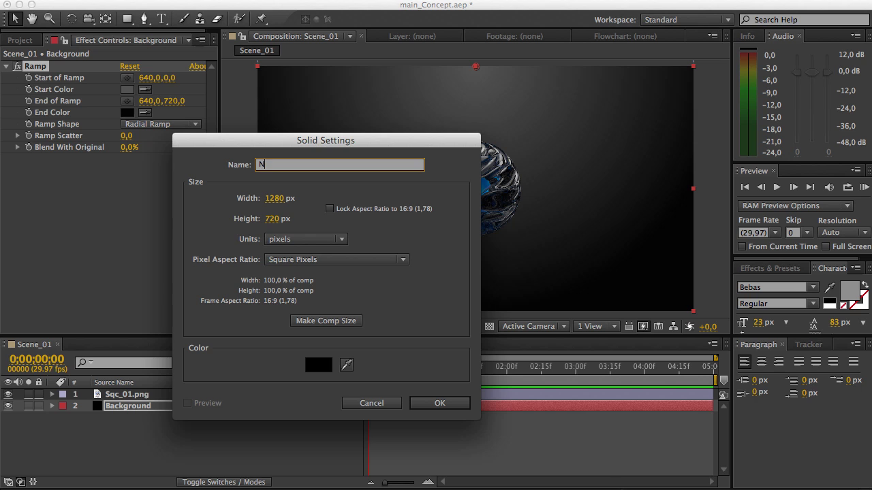
{"action": "type", "text": "aise"}
{"action": "key", "text": "Return"}
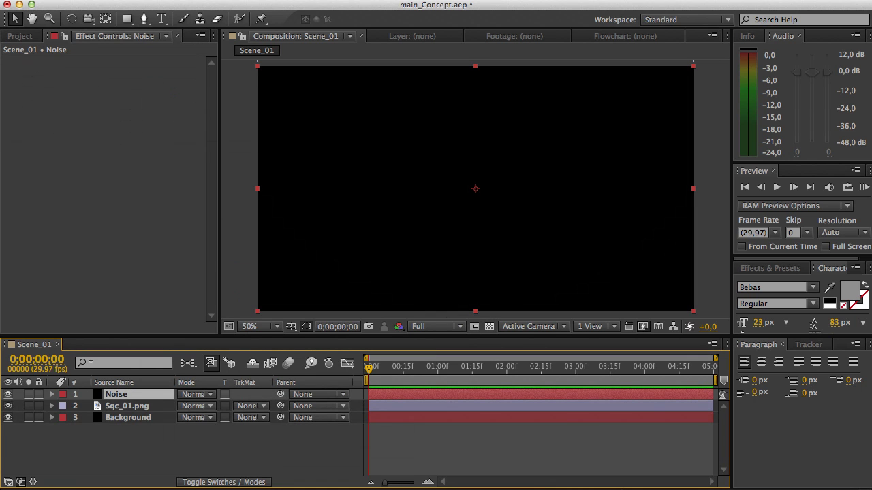
{"action": "left_click_drag", "start_coordinate": [117, 395], "coordinate": [124, 411]}
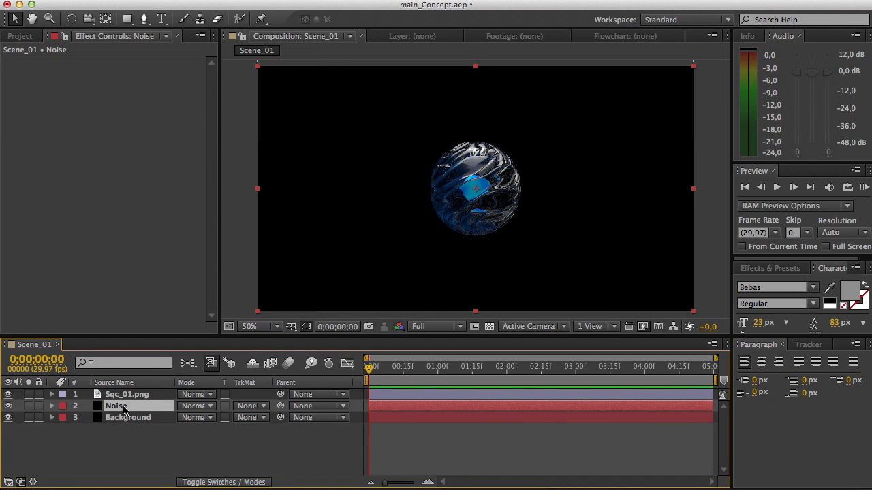
Apply the Fractal Noise effect to the Noise layer and set the layer's blending mode to Multiply.
{"action": "right_click", "coordinate": [125, 408]}
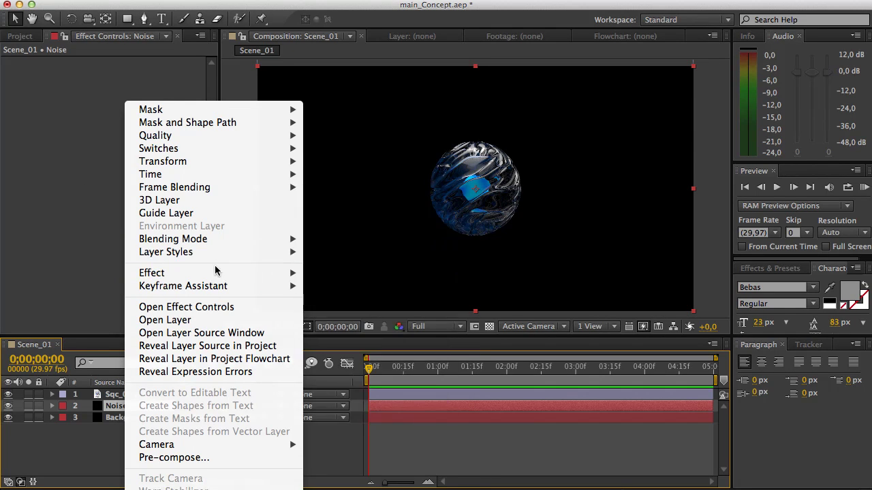
{"action": "mouse_move", "coordinate": [218, 272]}
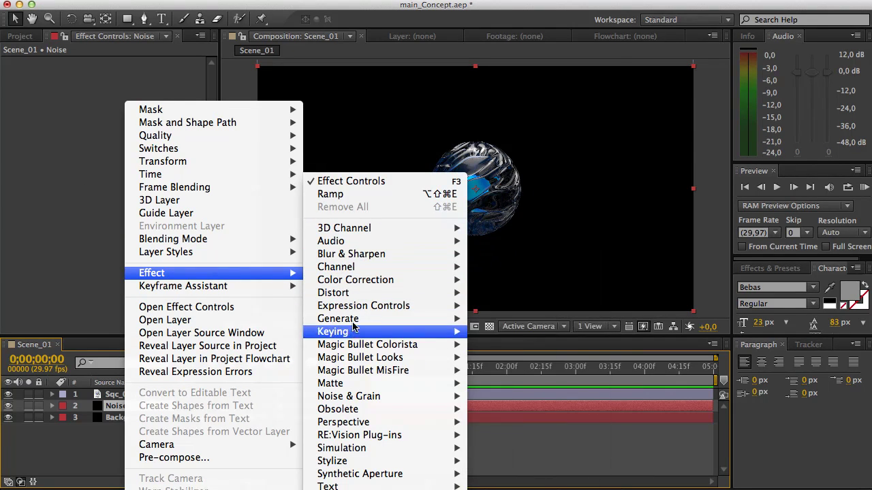
{"action": "mouse_move", "coordinate": [351, 397]}
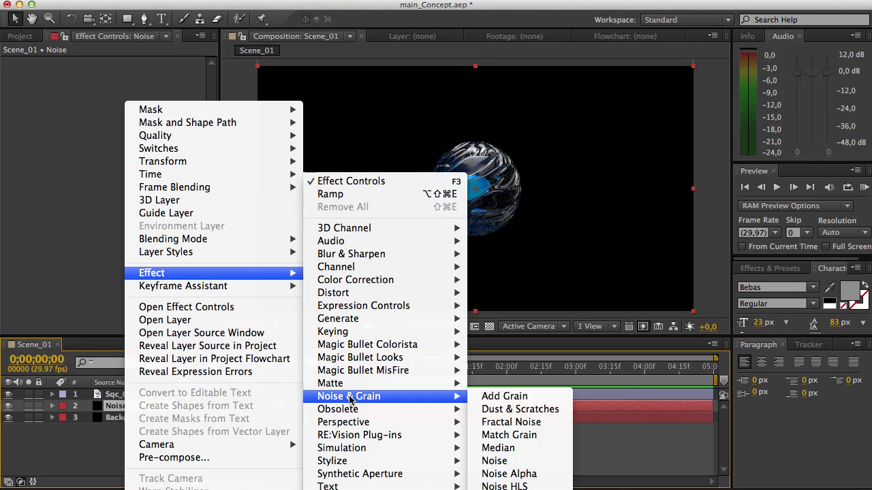
{"action": "left_click", "coordinate": [504, 422]}
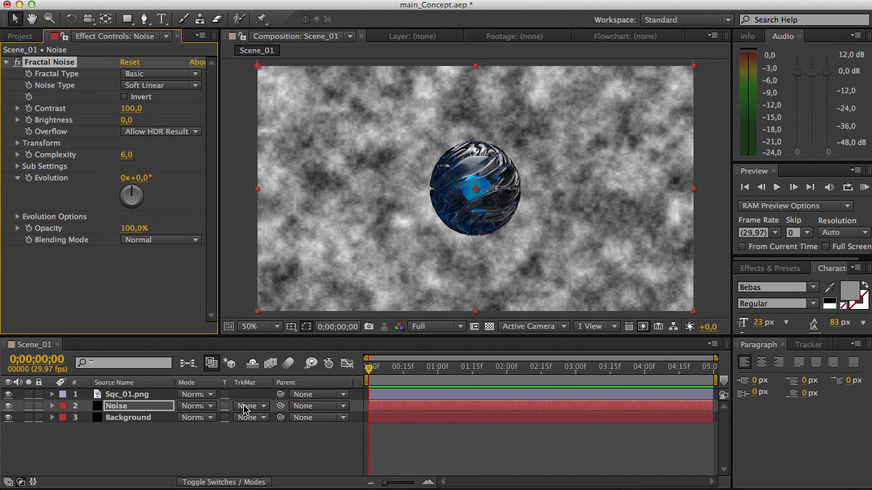
{"action": "left_click", "coordinate": [197, 408]}
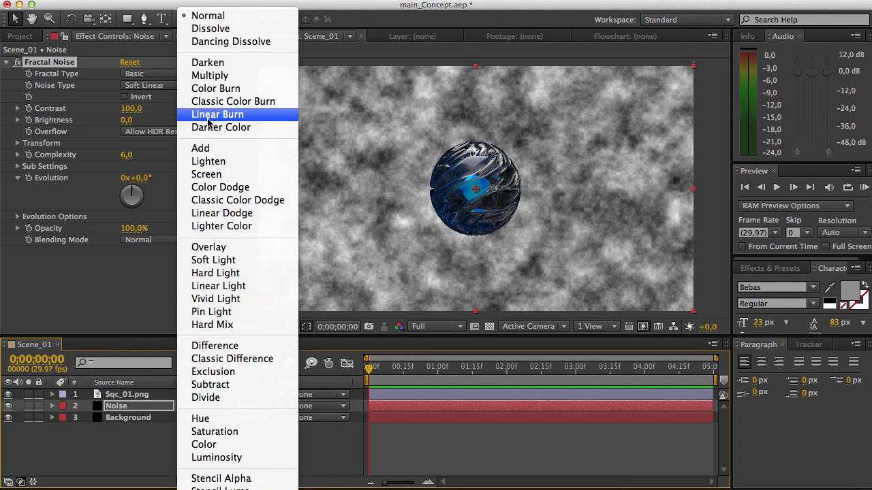
{"action": "left_click", "coordinate": [216, 77]}
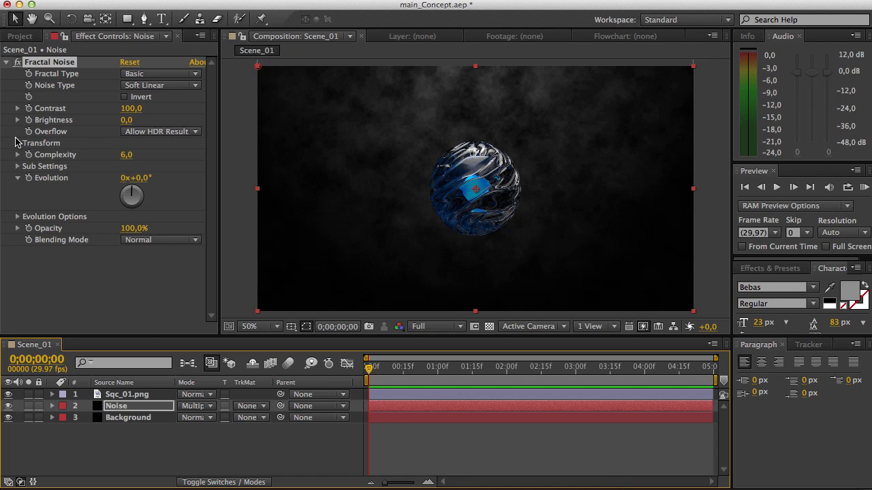
Enlarge the Noise layer's Fractal Noise transform scale to about 240.
{"action": "left_click", "coordinate": [18, 143]}
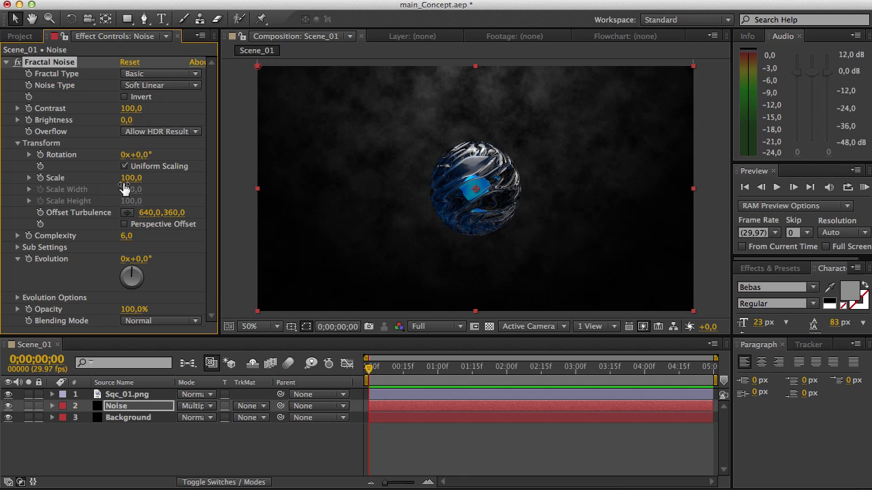
{"action": "left_click_drag", "start_coordinate": [126, 178], "coordinate": [228, 182]}
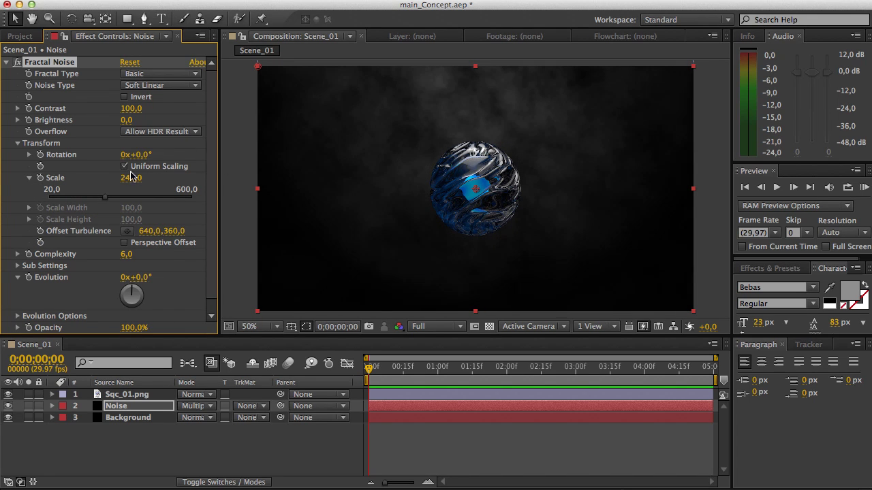
{"action": "left_click", "coordinate": [7, 62]}
Add a Fast Blur effect to the Noise layer with a blurriness of 39.
{"action": "right_click", "coordinate": [72, 143]}
{"action": "mouse_move", "coordinate": [104, 222]}
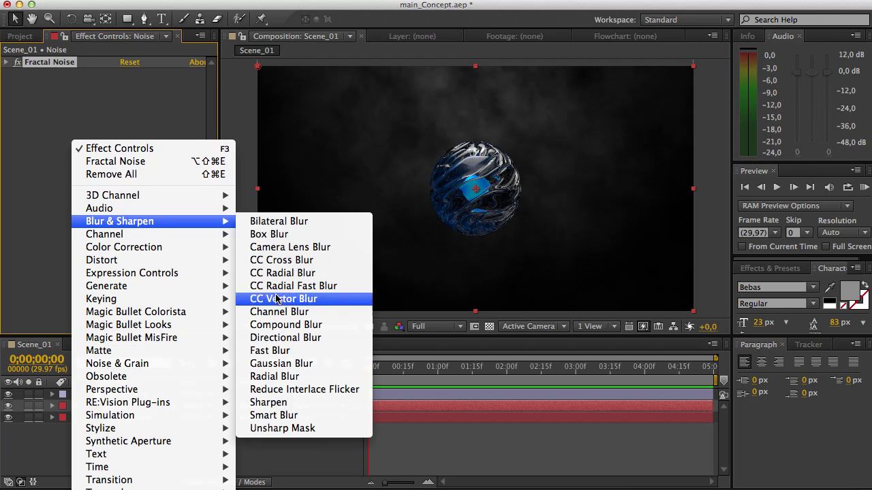
{"action": "left_click", "coordinate": [270, 351]}
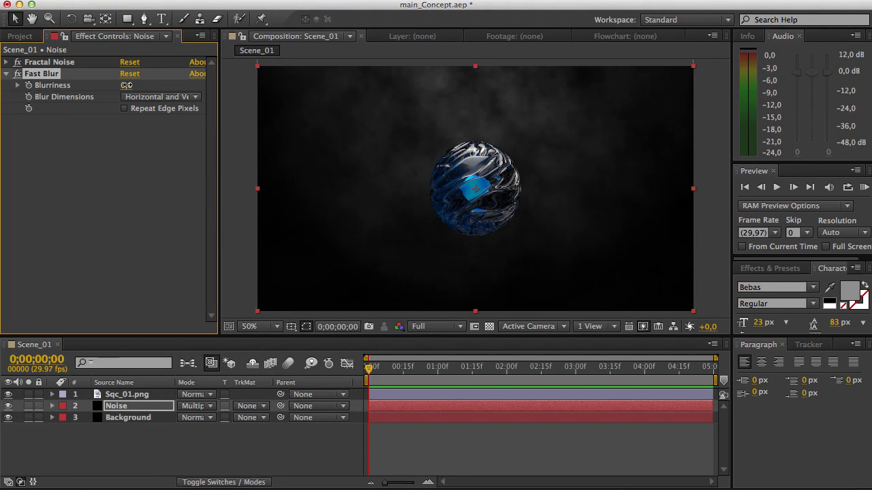
{"action": "left_click_drag", "start_coordinate": [126, 85], "coordinate": [141, 85]}
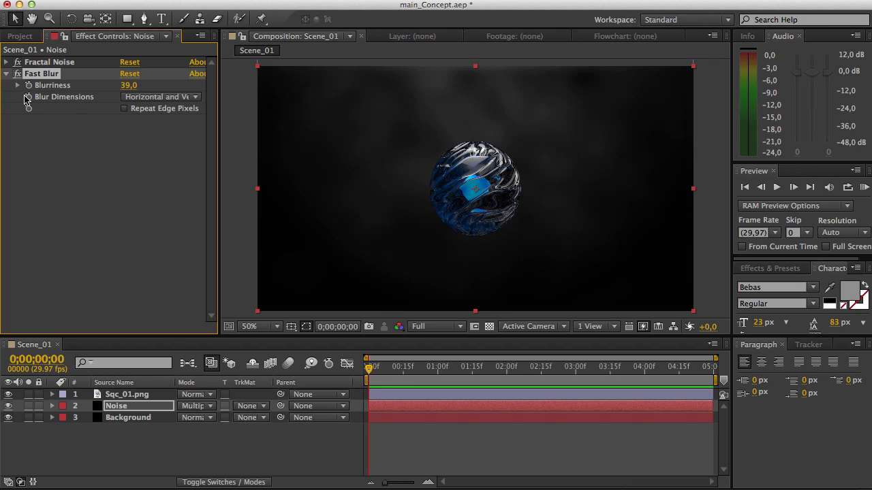
{"action": "left_click", "coordinate": [313, 433]}
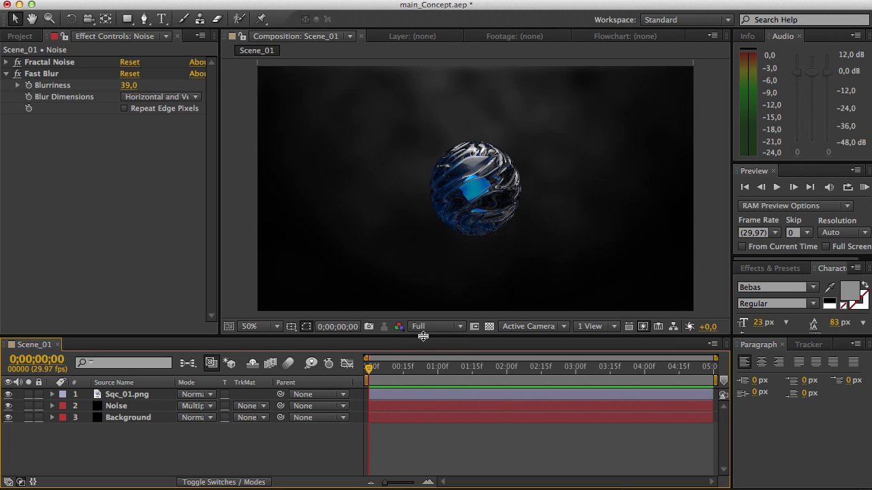
Pre-compose the Noise and Background layers into a composition named Background, moving all attributes into it.
{"action": "left_click_drag", "start_coordinate": [423, 336], "coordinate": [423, 332]}
{"action": "left_click", "coordinate": [133, 413]}
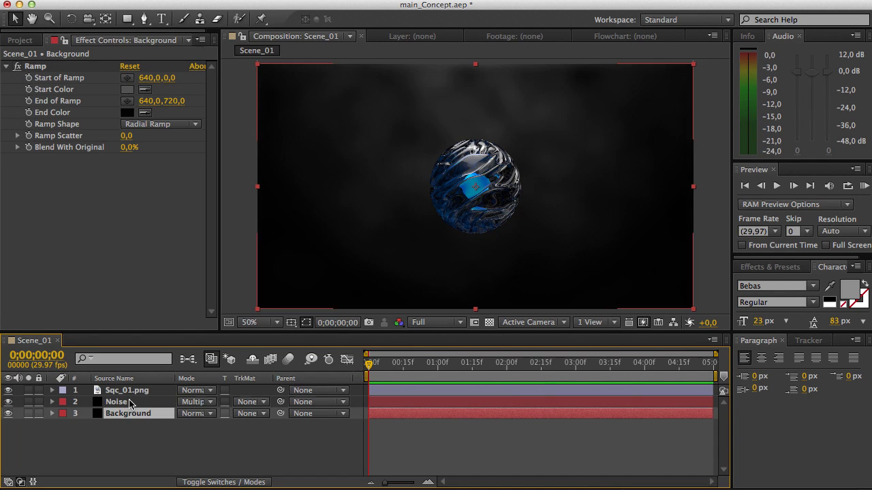
{"action": "left_click", "coordinate": [131, 402], "text": "shift"}
{"action": "left_click", "coordinate": [160, 2]}
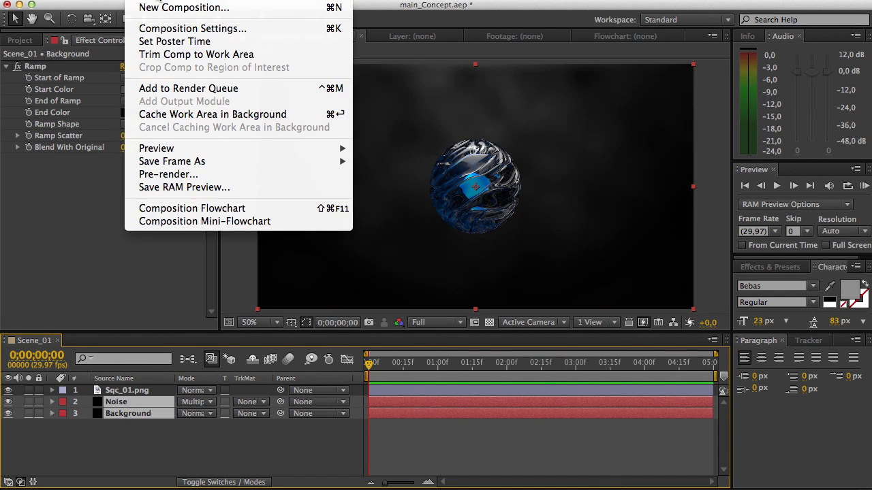
{"action": "mouse_move", "coordinate": [211, 2]}
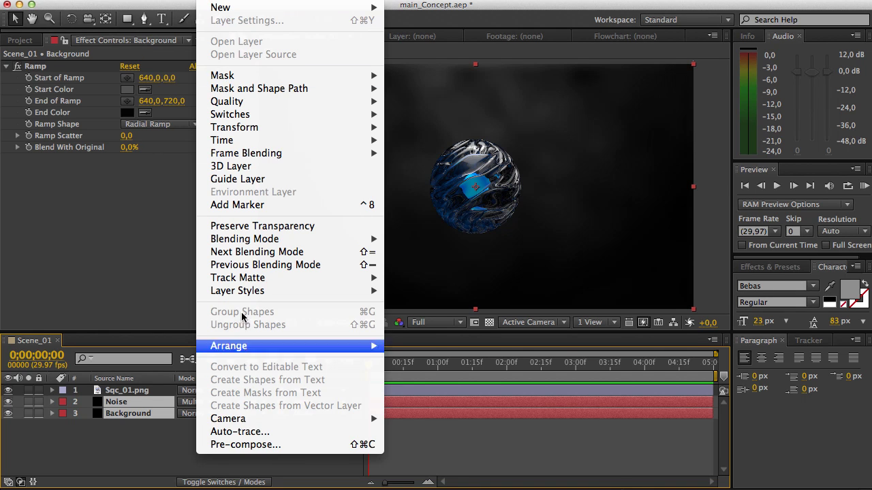
{"action": "left_click", "coordinate": [252, 445]}
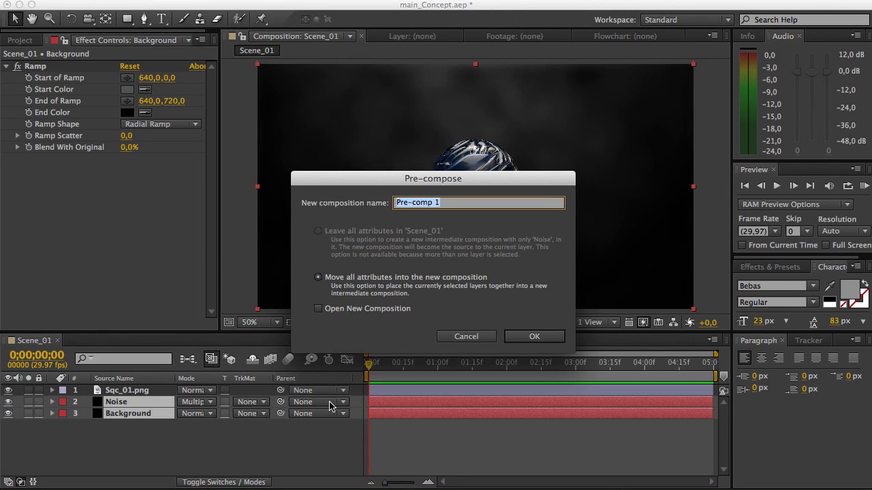
{"action": "type", "text": "Background"}
{"action": "left_click", "coordinate": [534, 337]}
{"action": "left_click", "coordinate": [152, 443]}
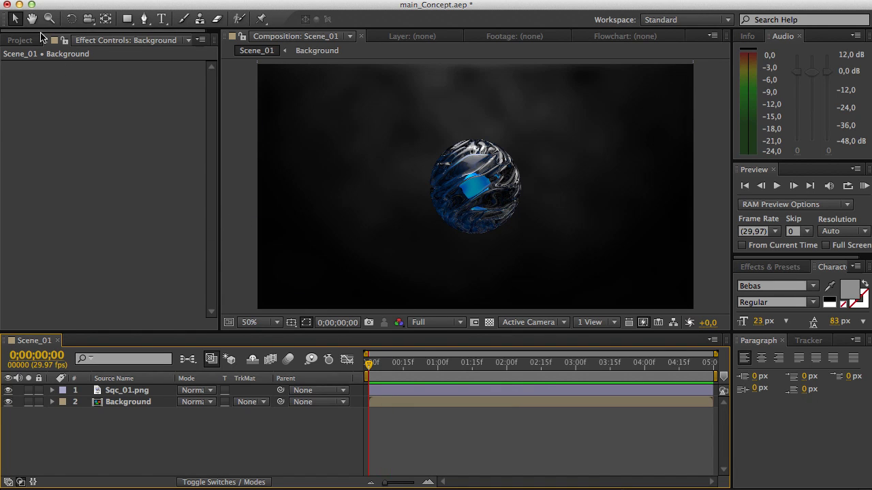
Duplicate the Scene_01 composition in the project to make four copies for the other scenes.
{"action": "left_click", "coordinate": [21, 39]}
{"action": "left_click", "coordinate": [53, 174]}
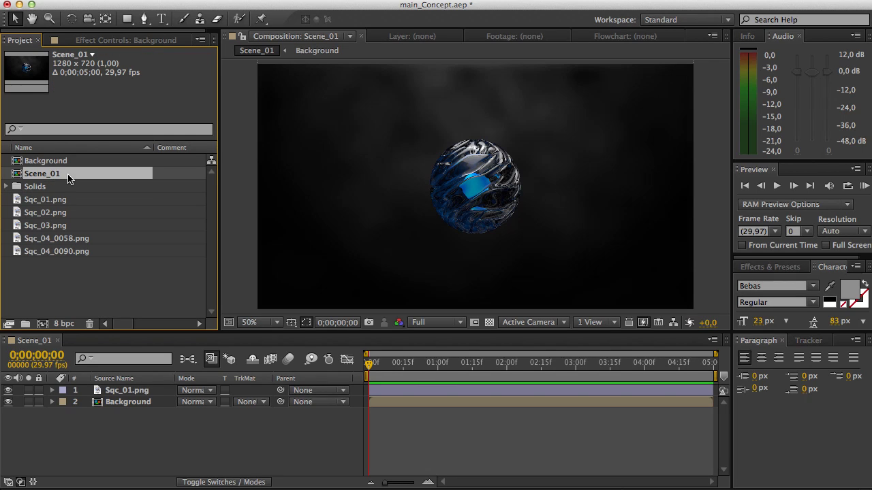
{"action": "key", "text": "super+d"}
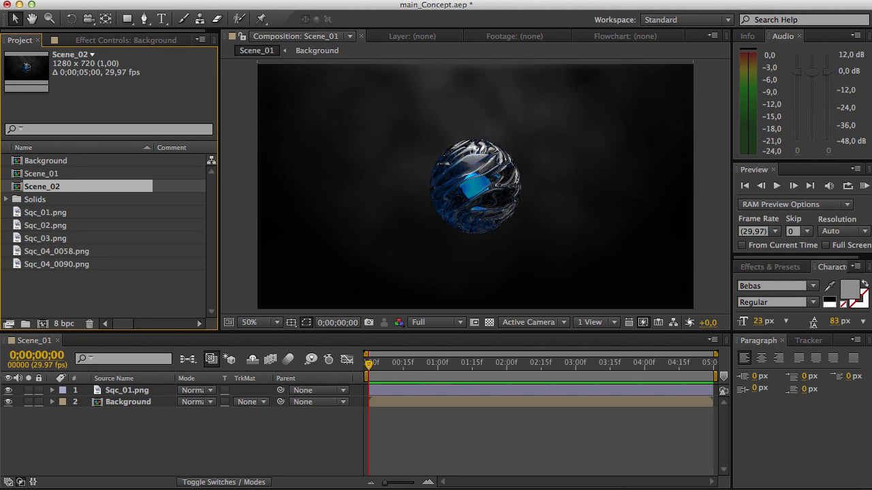
{"action": "left_click", "coordinate": [113, 0]}
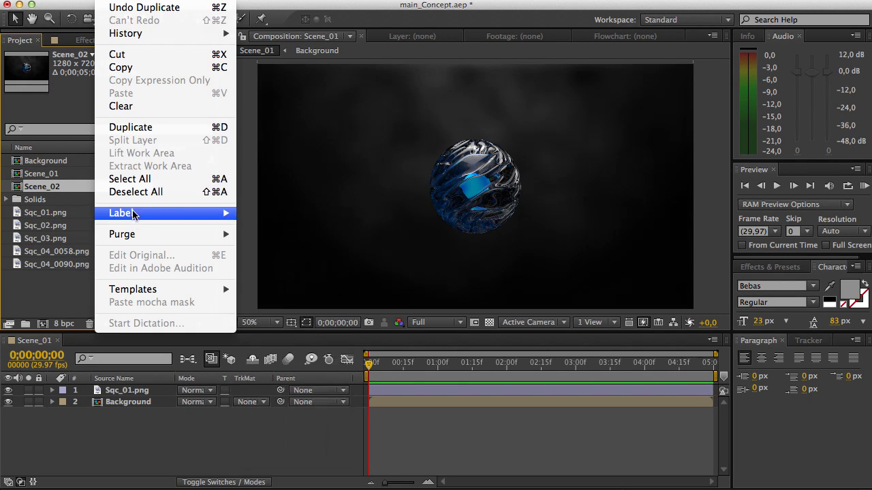
{"action": "mouse_move", "coordinate": [82, 0]}
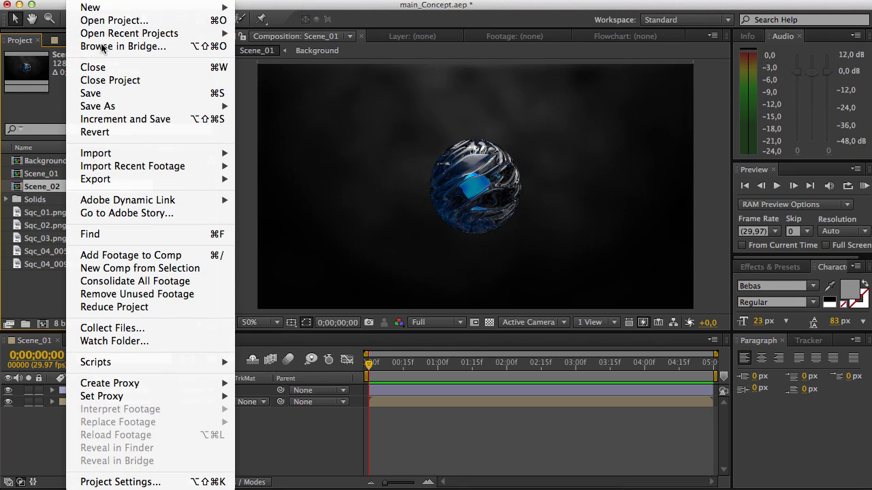
{"action": "left_click", "coordinate": [21, 293]}
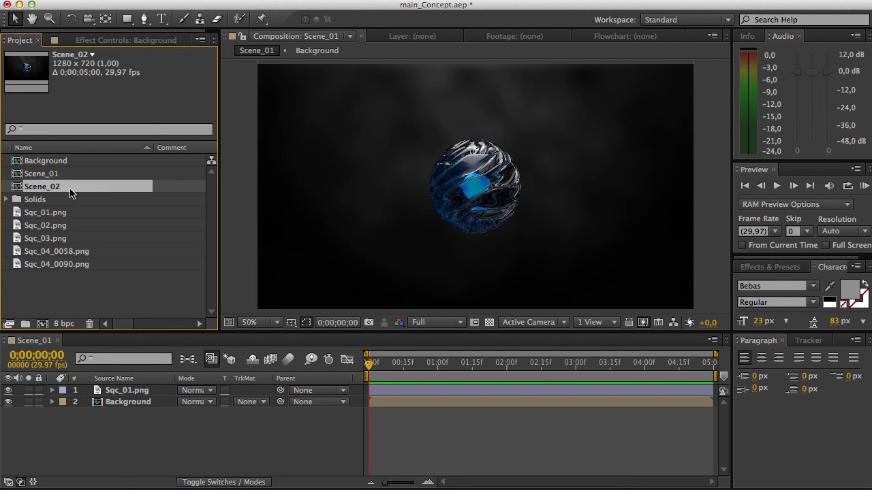
{"action": "key", "text": "super+d"}
{"action": "key", "text": "super+d"}
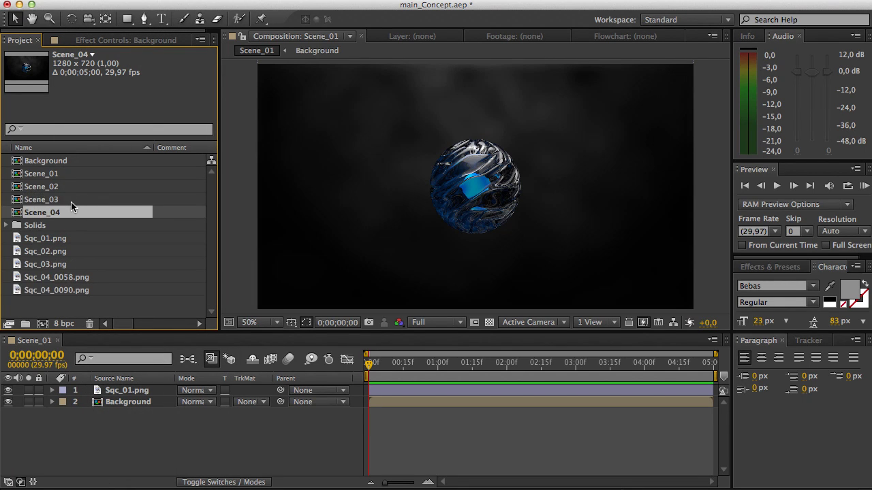
{"action": "left_click", "coordinate": [64, 188]}
{"action": "left_click", "coordinate": [58, 208]}
{"action": "key", "text": "super+d"}
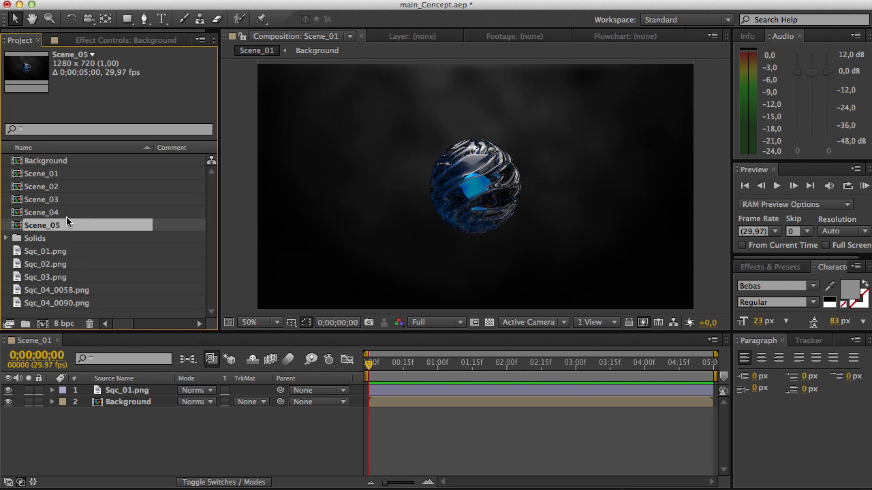
Open Scene_02, delete its Sqc_01.png layer and place Sqc_02.png above the Background layer.
{"action": "left_click", "coordinate": [56, 188]}
{"action": "double_click", "coordinate": [55, 188]}
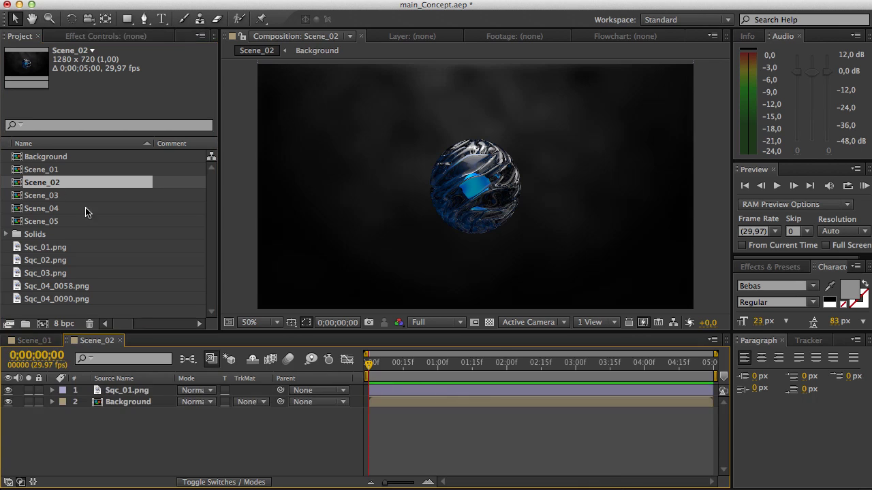
{"action": "left_click", "coordinate": [131, 391]}
{"action": "key", "text": "Delete"}
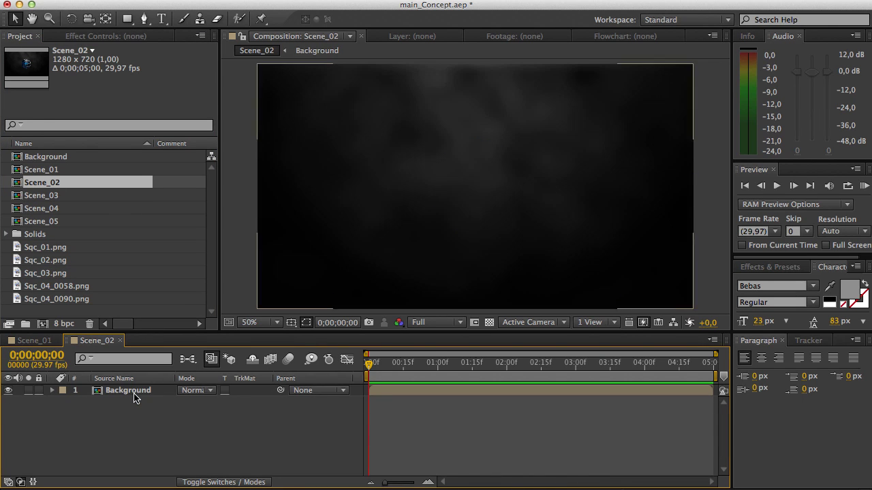
{"action": "left_click", "coordinate": [45, 265]}
{"action": "left_click_drag", "start_coordinate": [41, 263], "coordinate": [116, 391]}
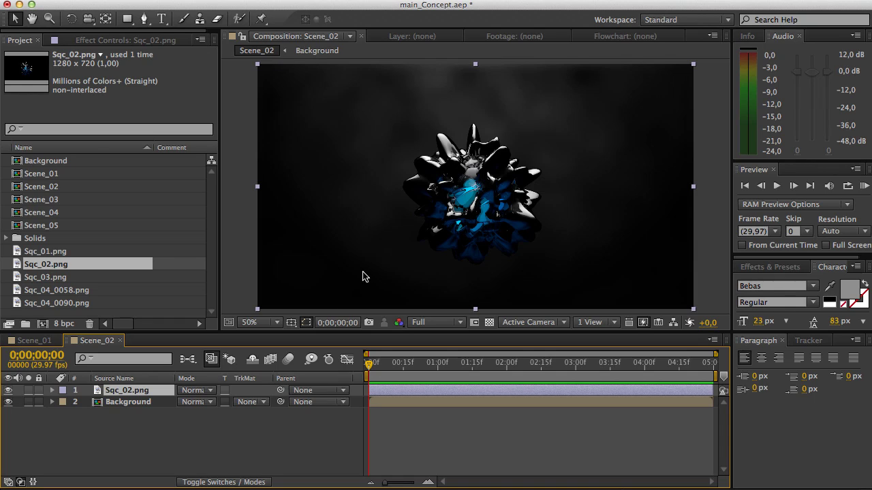
Shift the Sqc_02.png layer up about 30 px to center it against the Title/Action Safe guides, leaving the guides hidden.
{"action": "left_click", "coordinate": [291, 322]}
{"action": "left_click", "coordinate": [300, 333]}
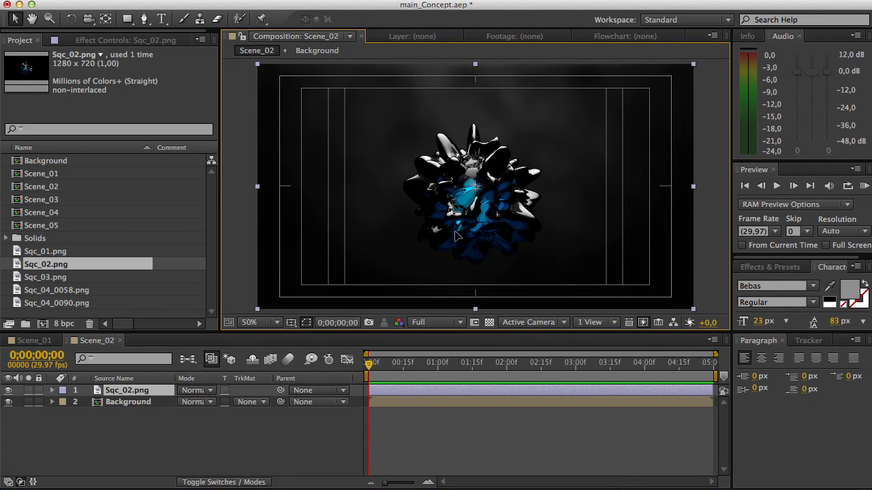
{"action": "left_click_drag", "start_coordinate": [456, 235], "coordinate": [457, 223]}
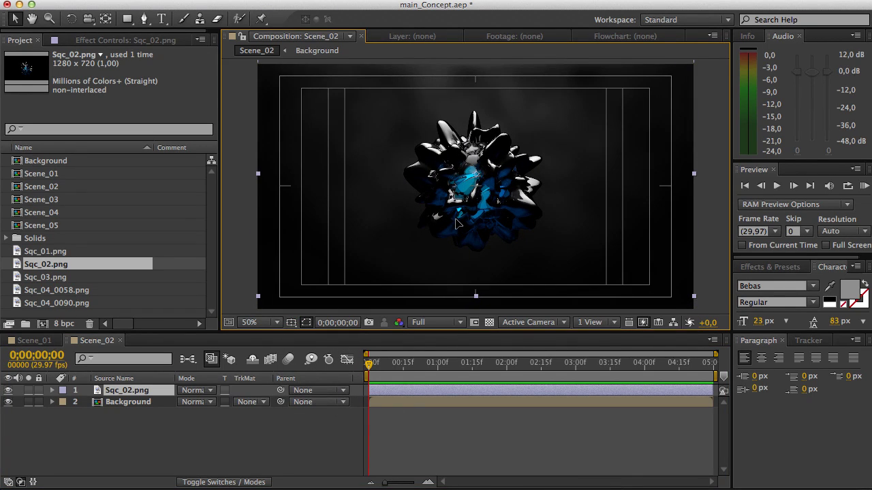
{"action": "left_click", "coordinate": [214, 450]}
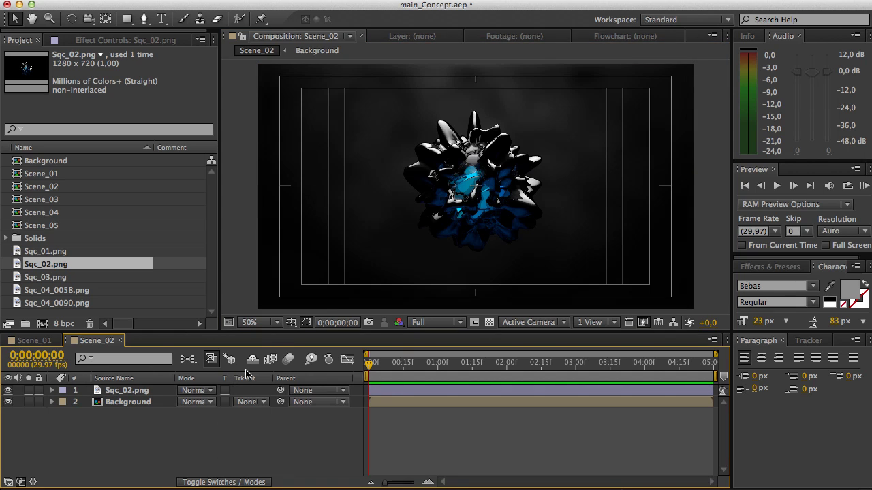
{"action": "left_click", "coordinate": [290, 322]}
{"action": "left_click", "coordinate": [300, 334]}
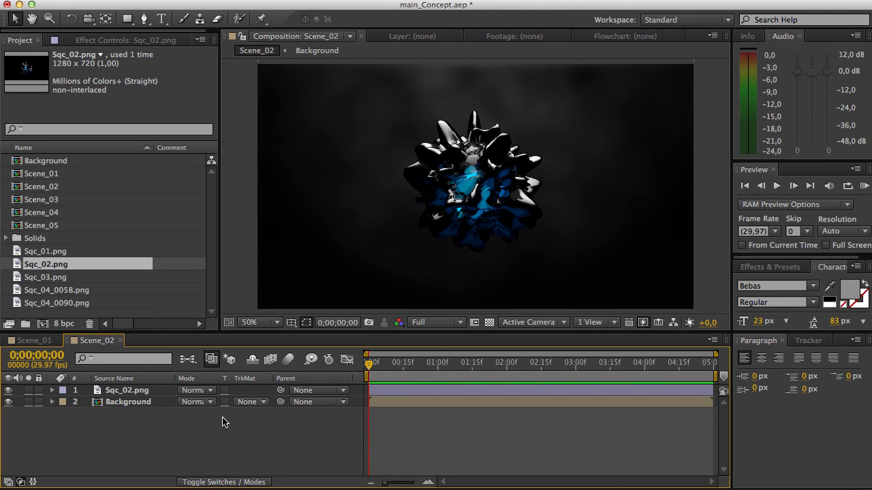
Open Scene_03 and replace its Sqc_01.png layer with Sqc_03.png, keeping the layer's position.
{"action": "double_click", "coordinate": [55, 200]}
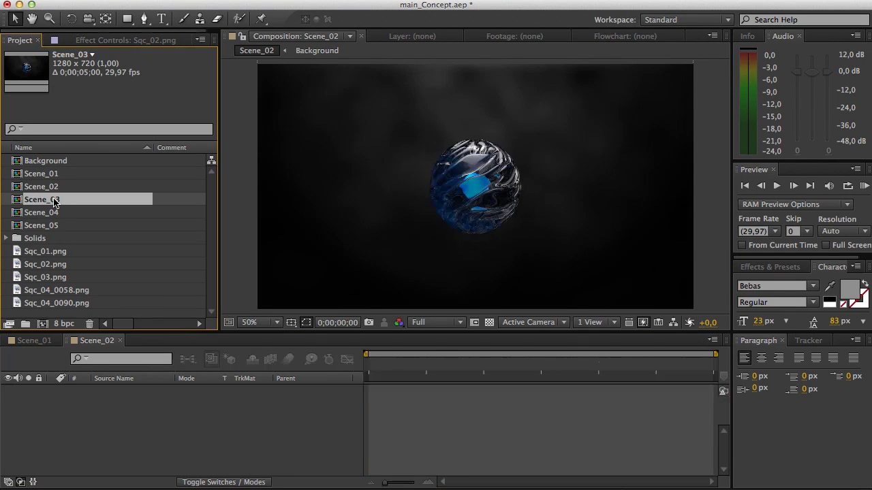
{"action": "left_click", "coordinate": [144, 392]}
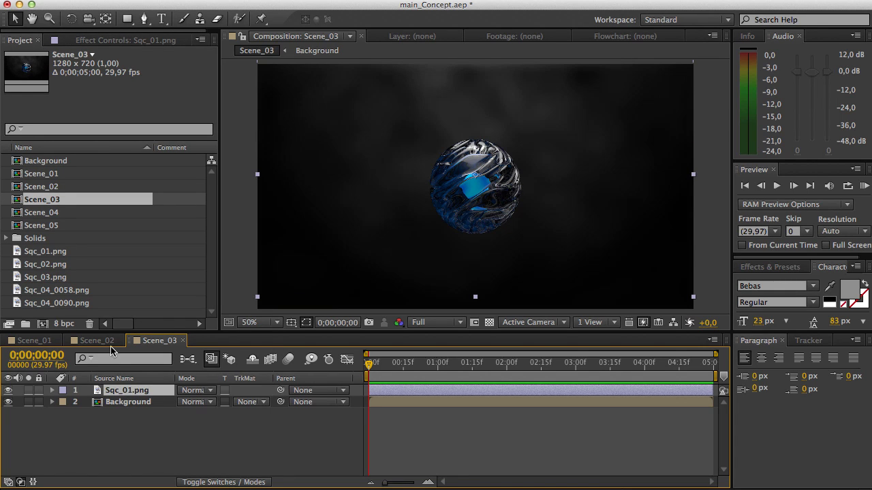
{"action": "left_click", "coordinate": [54, 278]}
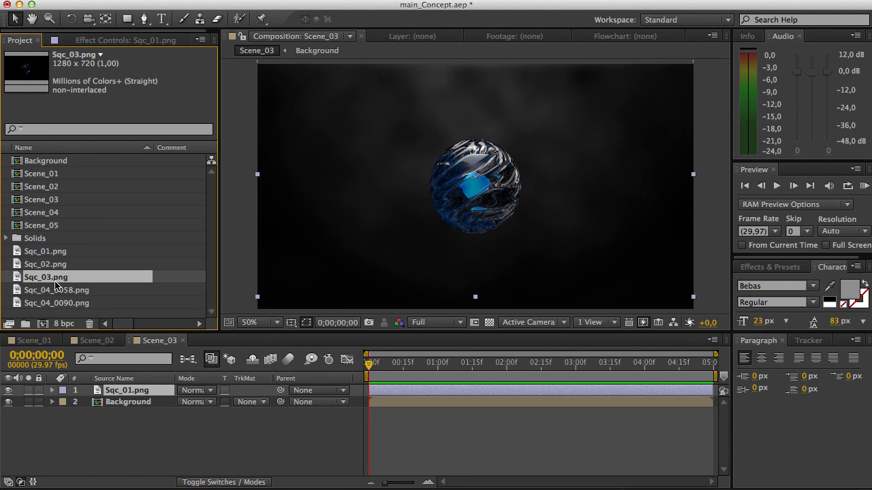
{"action": "left_click_drag", "start_coordinate": [46, 281], "coordinate": [129, 391], "text": "alt"}
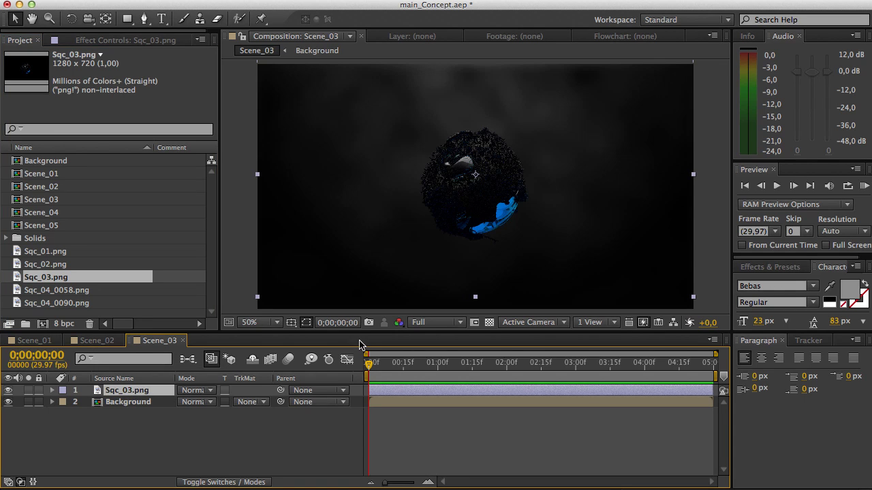
{"action": "left_click", "coordinate": [308, 421]}
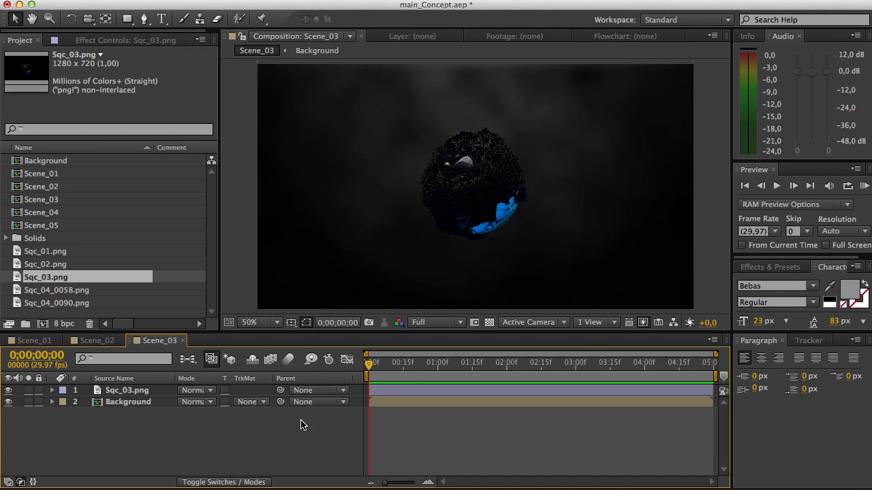
Open Scene_04, delete its Sqc_01.png layer and place Sqc_04_0058.png above the Background layer.
{"action": "double_click", "coordinate": [51, 214]}
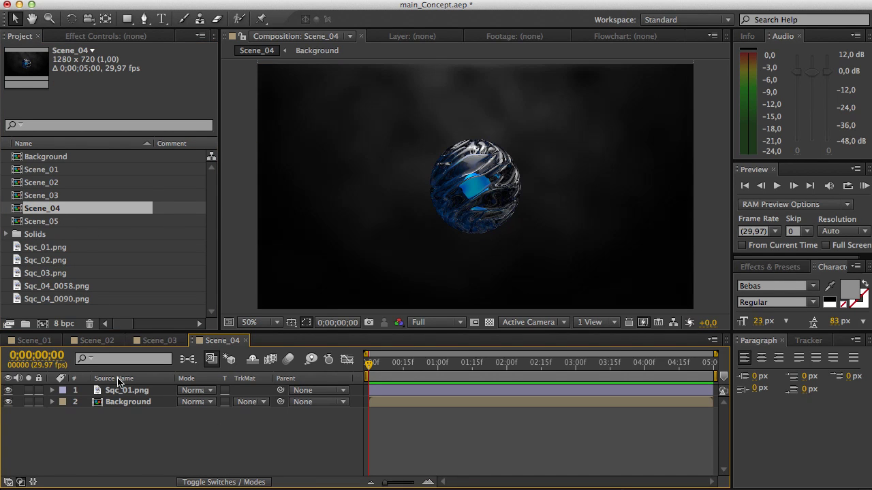
{"action": "left_click", "coordinate": [117, 391]}
{"action": "key", "text": "Delete"}
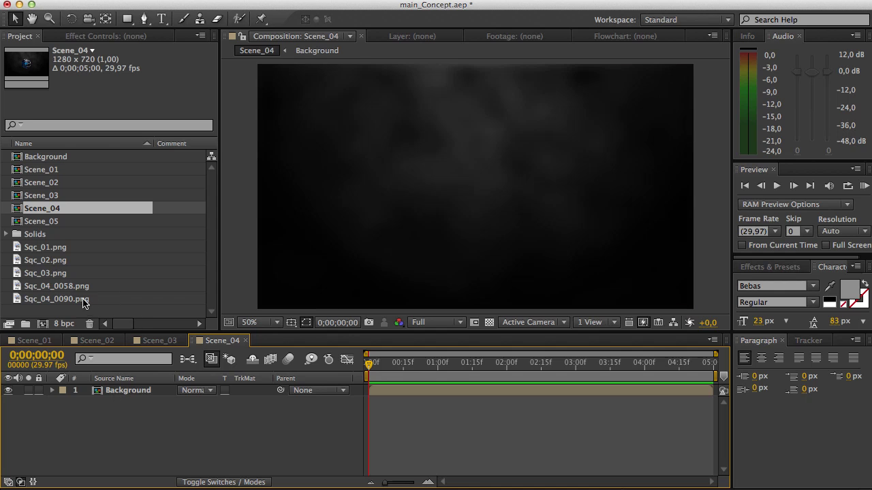
{"action": "left_click", "coordinate": [64, 286]}
{"action": "left_click_drag", "start_coordinate": [96, 320], "coordinate": [130, 392]}
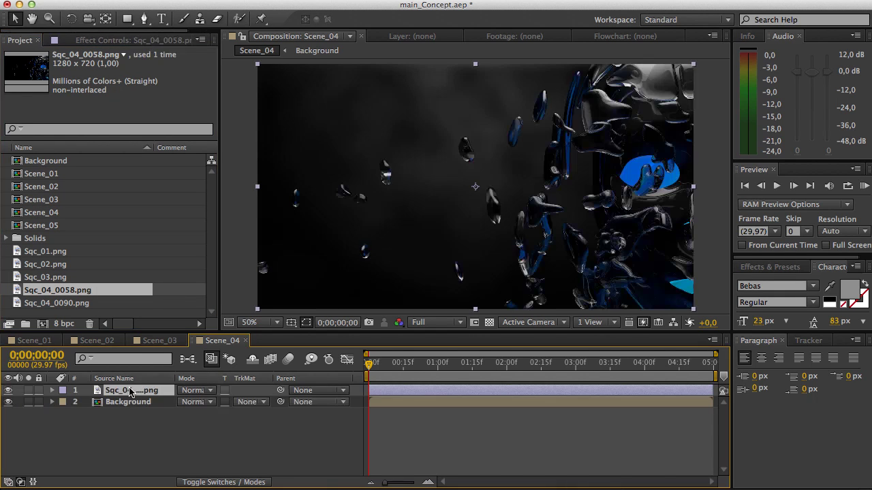
Rename the composition Scene_04 to Scene_04a and Scene_05 to Scene_04b.
{"action": "left_click", "coordinate": [63, 215]}
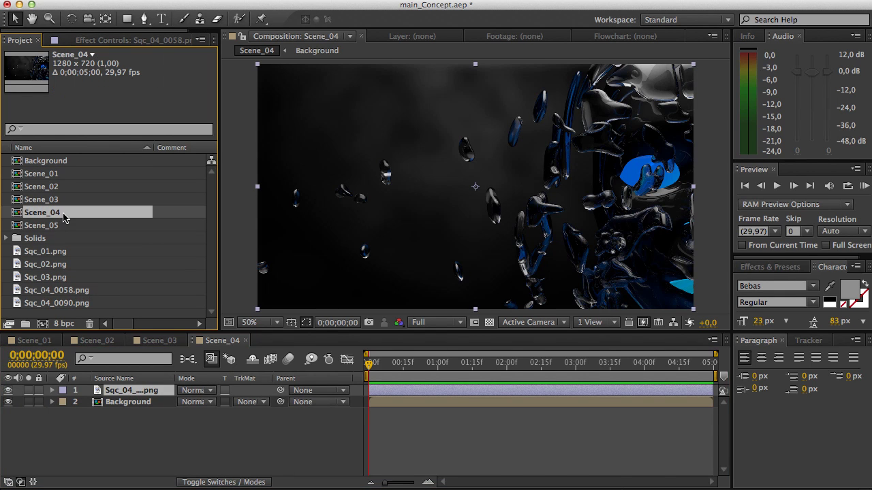
{"action": "key", "text": "Return"}
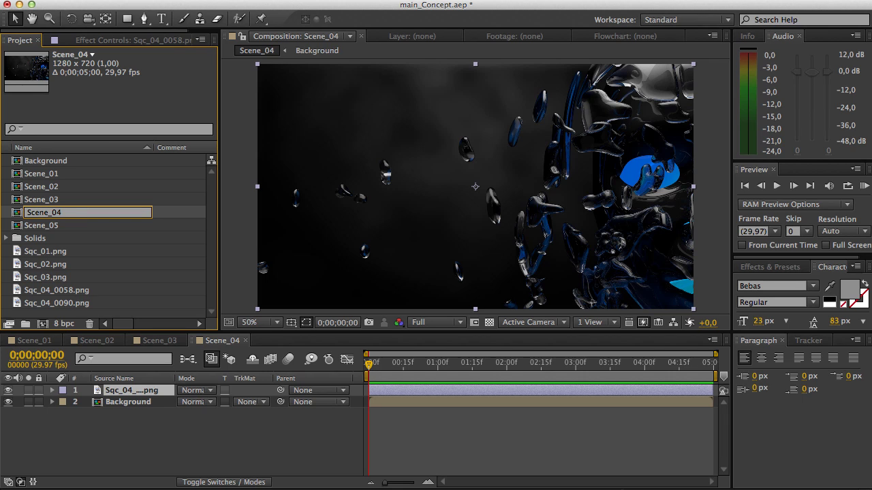
{"action": "key", "text": "Return"}
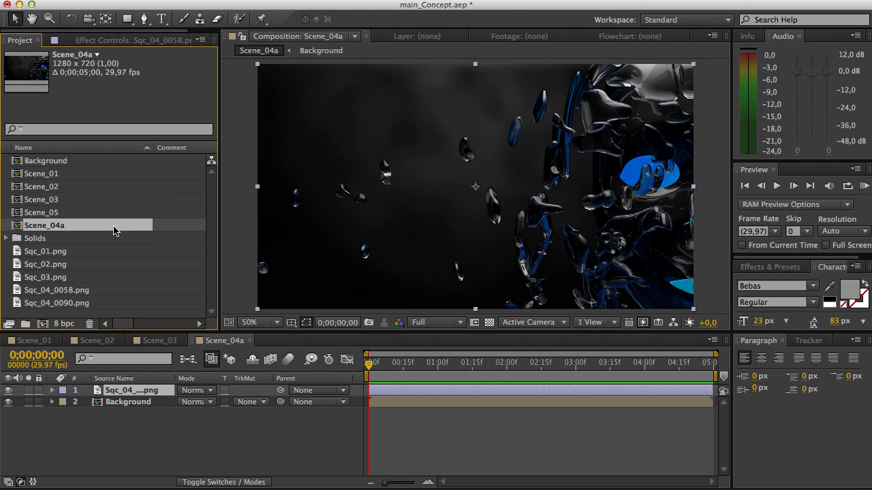
{"action": "left_click", "coordinate": [99, 219]}
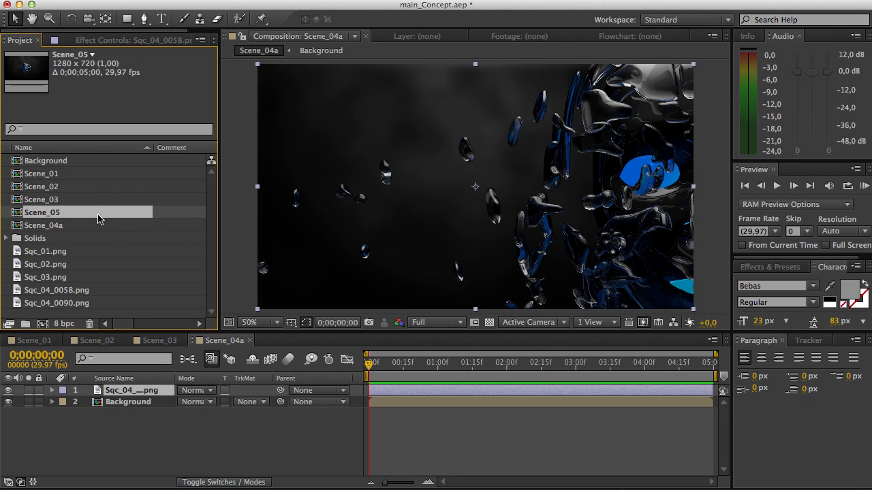
{"action": "key", "text": "Return"}
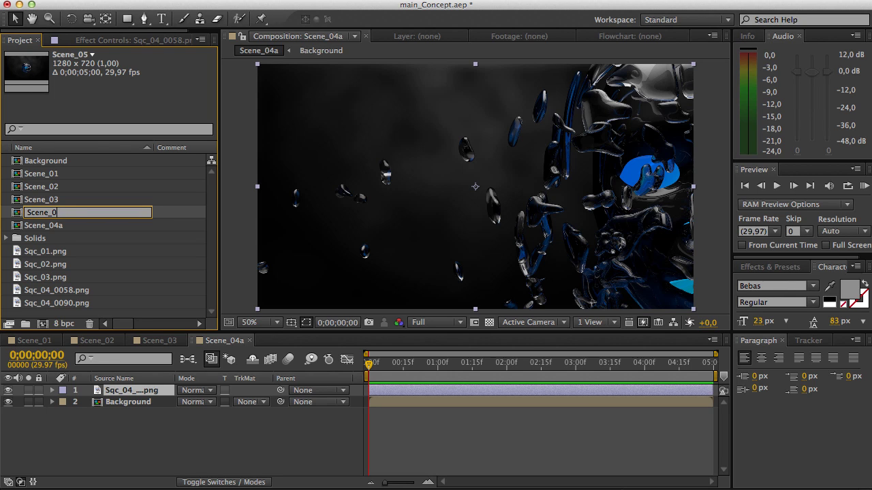
{"action": "left_click", "coordinate": [105, 253]}
{"action": "left_click", "coordinate": [90, 228]}
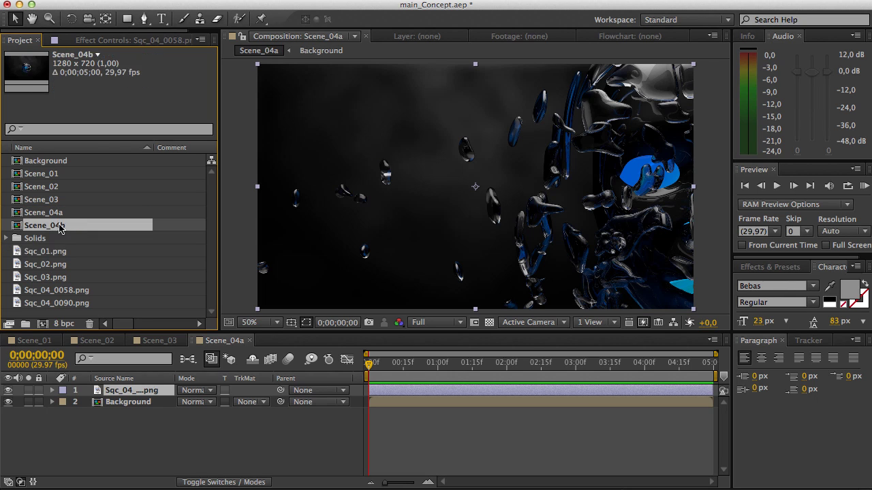
Open Scene_04b, place Sqc_04_0090.png above the Background layer and delete the Sqc_01.png layer.
{"action": "double_click", "coordinate": [56, 229]}
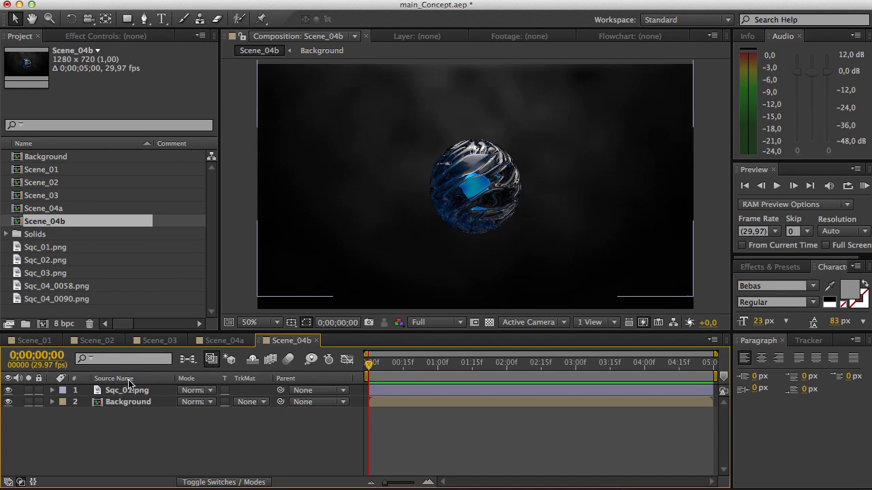
{"action": "left_click", "coordinate": [68, 303]}
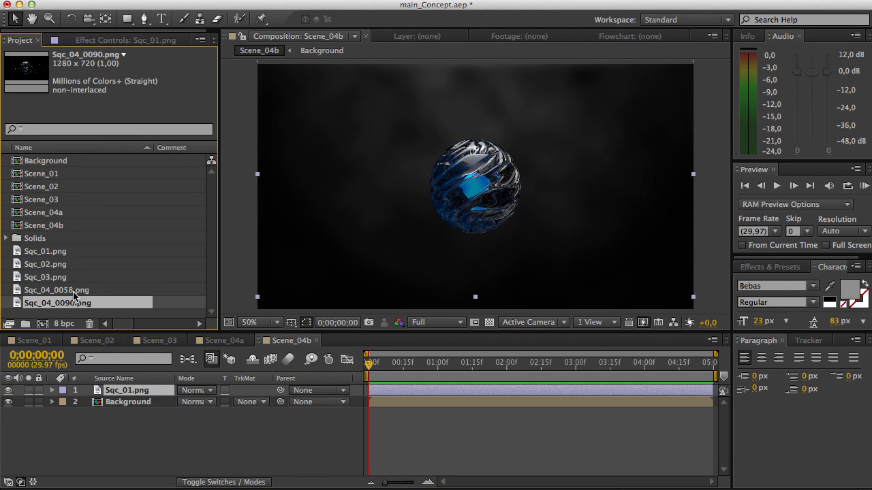
{"action": "left_click", "coordinate": [76, 292]}
{"action": "left_click_drag", "start_coordinate": [76, 308], "coordinate": [122, 401]}
{"action": "left_click", "coordinate": [126, 391]}
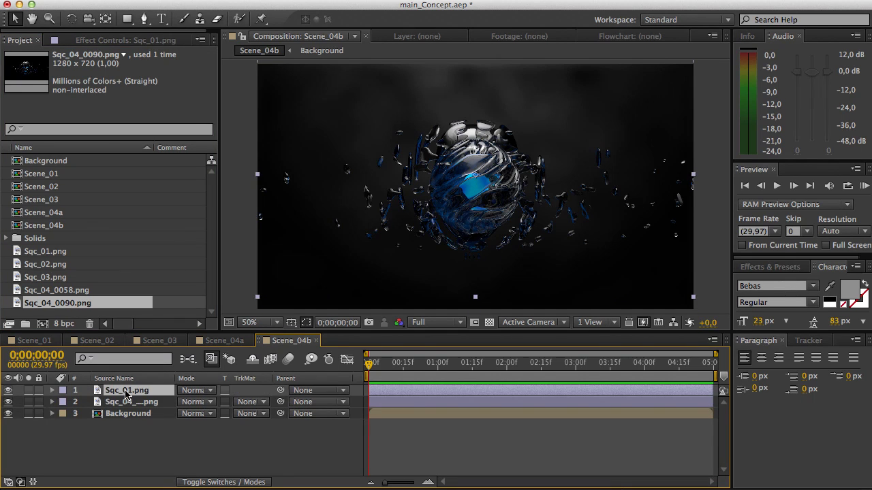
{"action": "key", "text": "Delete"}
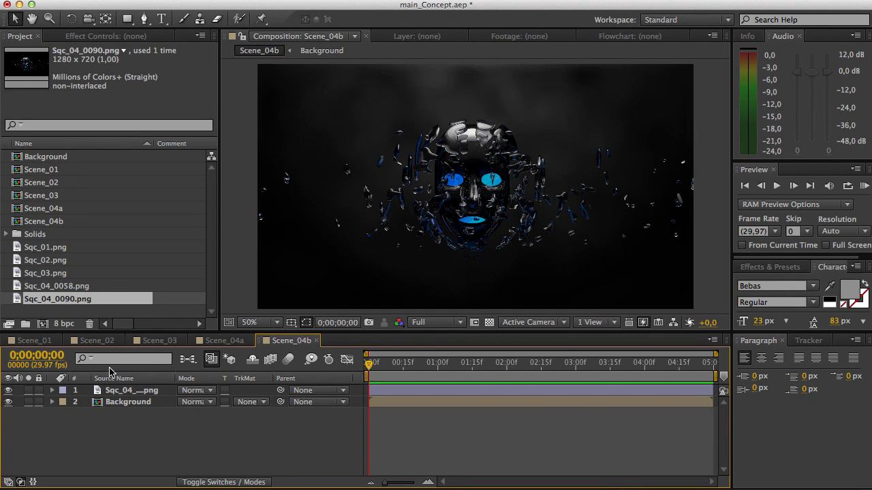
Create a composition named Main_Scene with the HDV/HDTV 720 29.97 preset at 1280 x 720 px.
{"action": "left_click", "coordinate": [38, 342]}
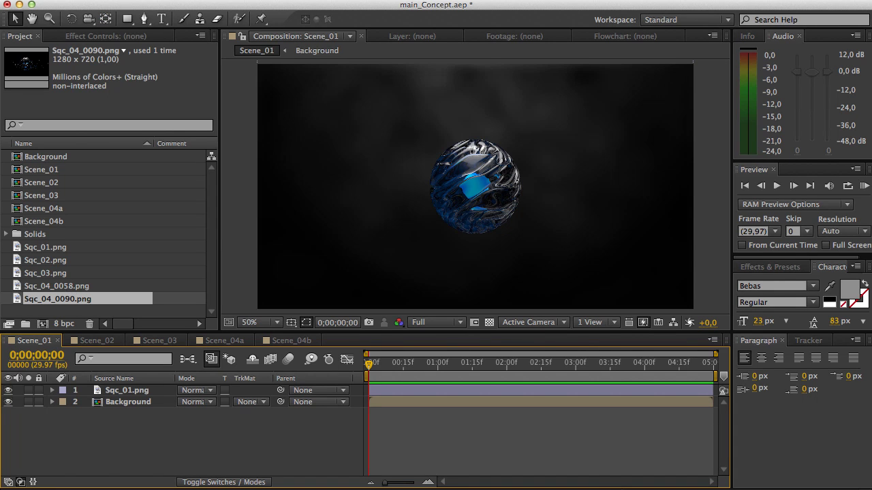
{"action": "left_click", "coordinate": [116, 1]}
{"action": "left_click", "coordinate": [155, 8]}
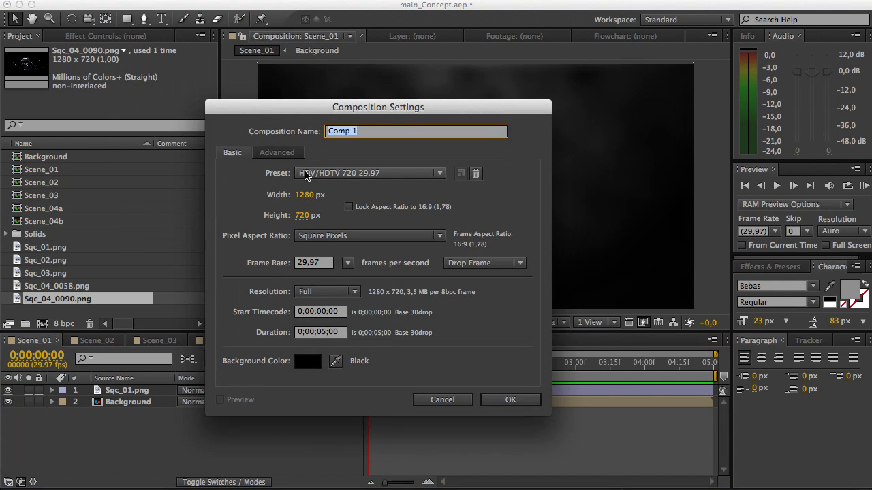
{"action": "type", "text": "Main_Scene"}
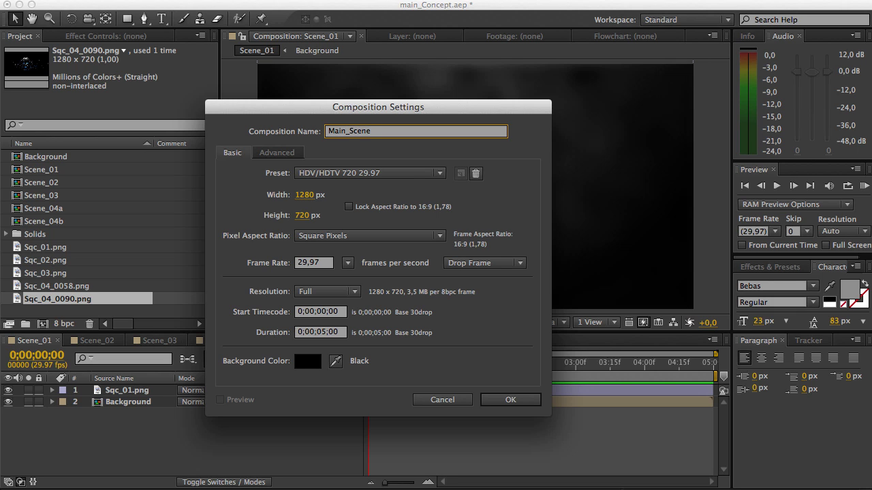
{"action": "key", "text": "Return"}
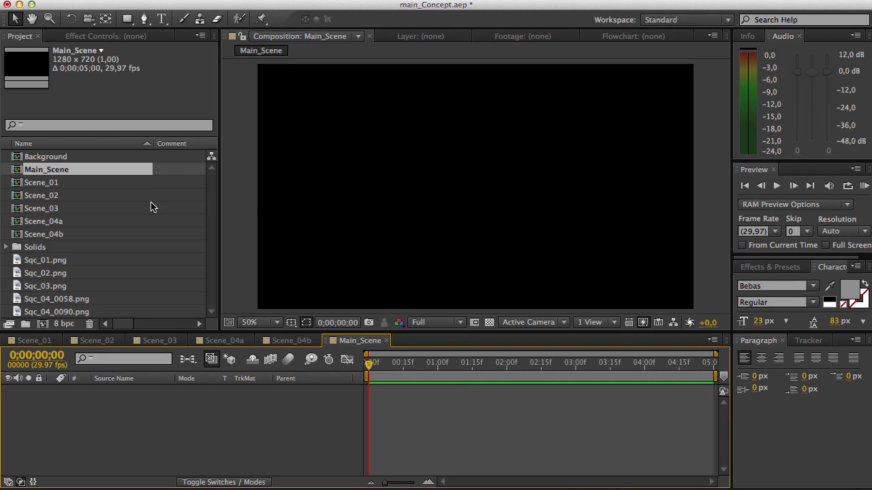
{"action": "left_click", "coordinate": [7, 247]}
{"action": "left_click", "coordinate": [7, 247]}
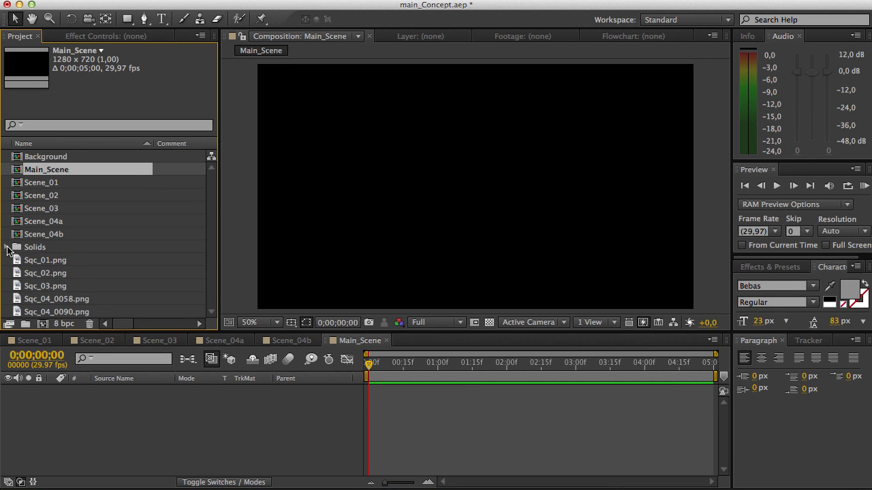
Set the duration of the Main_Scene composition to 25 seconds.
{"action": "left_click", "coordinate": [395, 374]}
{"action": "left_click", "coordinate": [164, 2]}
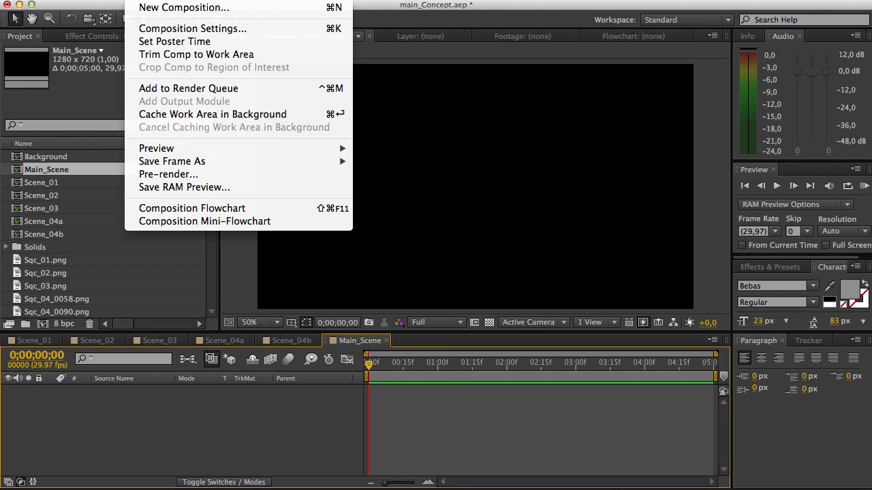
{"action": "left_click", "coordinate": [161, 30]}
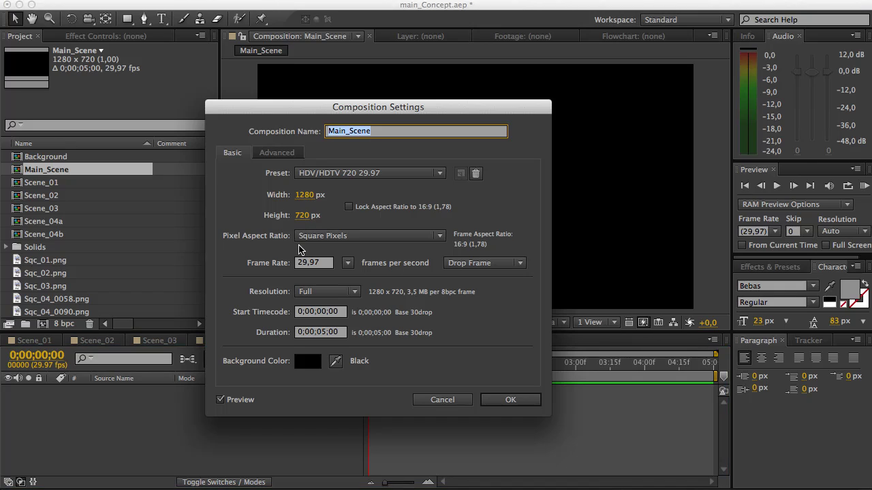
{"action": "left_click", "coordinate": [319, 332]}
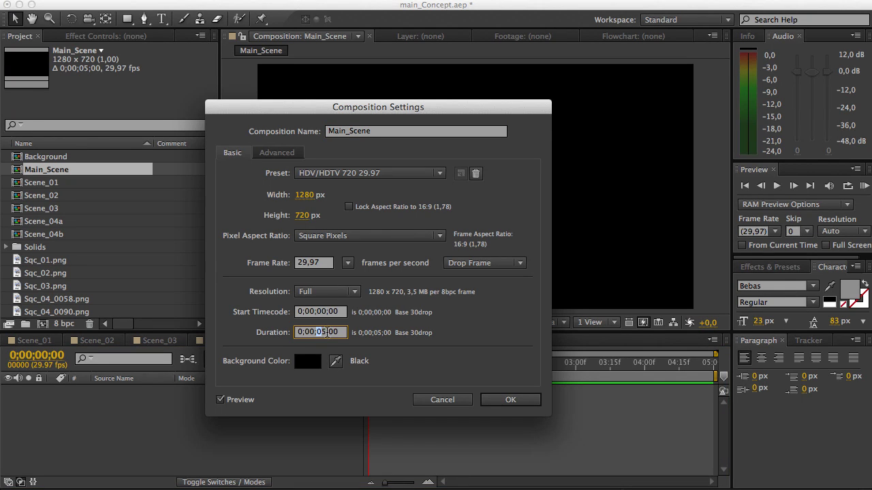
{"action": "left_click", "coordinate": [504, 400]}
Add Scene_01, Scene_02 and Scene_03 to Main_Scene as consecutive layers starting at 0, 5 and 10 seconds.
{"action": "left_click", "coordinate": [43, 183]}
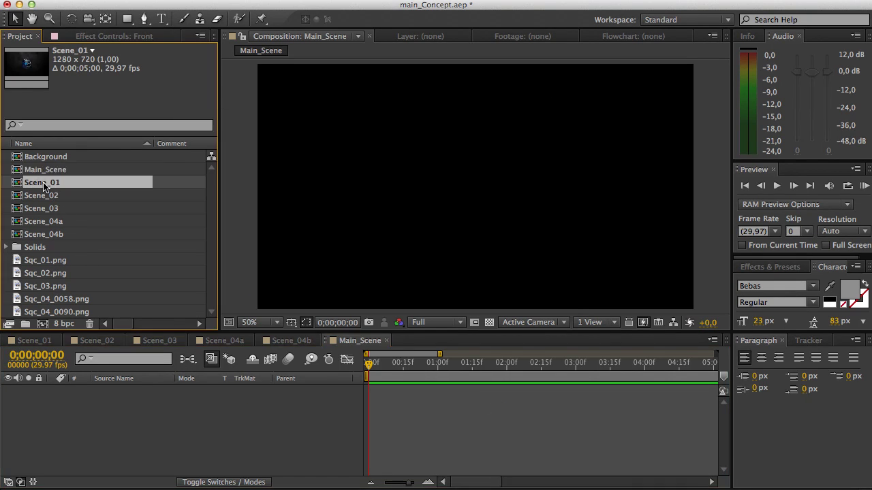
{"action": "left_click_drag", "start_coordinate": [45, 185], "coordinate": [132, 442]}
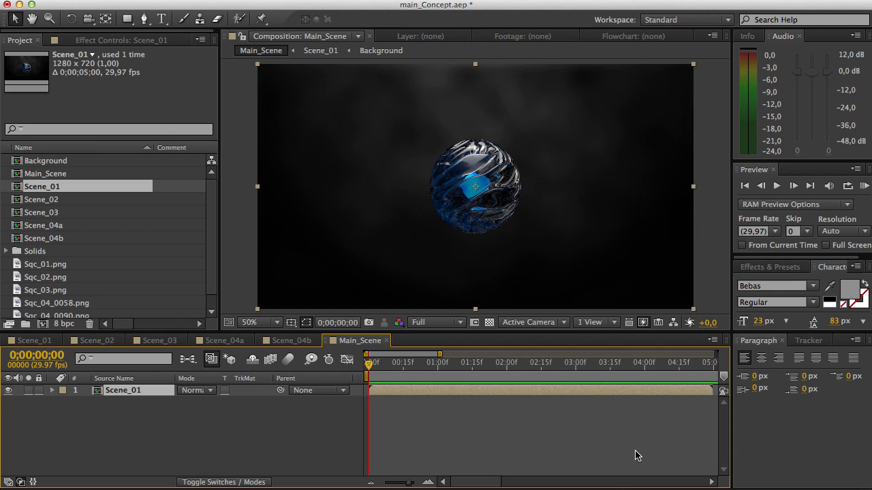
{"action": "left_click_drag", "start_coordinate": [416, 483], "coordinate": [378, 483]}
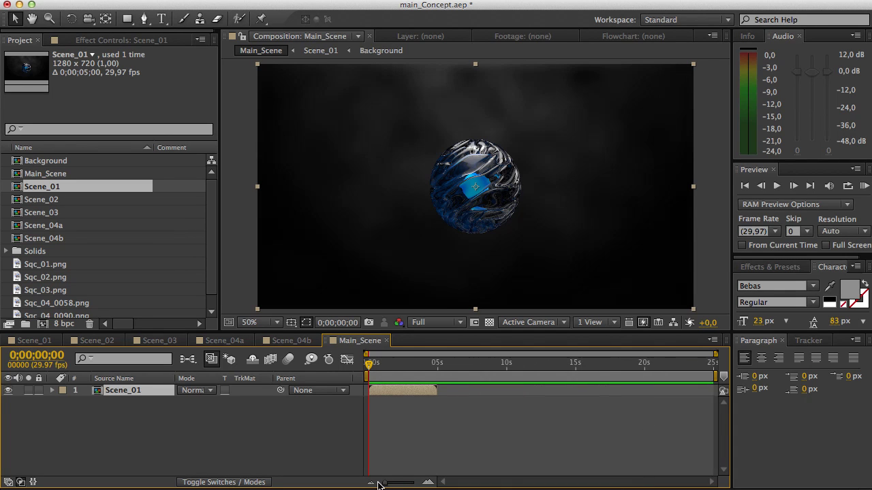
{"action": "left_click_drag", "start_coordinate": [37, 198], "coordinate": [438, 402]}
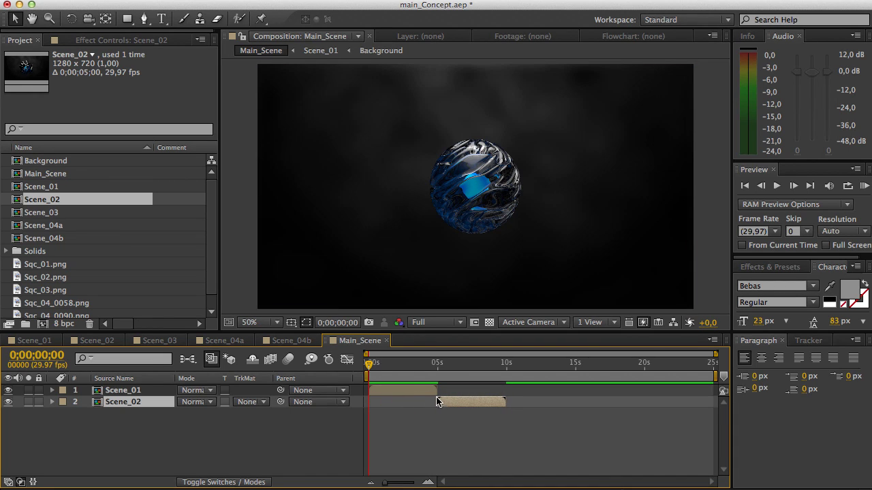
{"action": "left_click_drag", "start_coordinate": [81, 217], "coordinate": [510, 409]}
Add Scene_04a at 15 seconds and Scene_04b at 20 seconds below the other layers, and preview the opening of Main_Scene.
{"action": "left_click", "coordinate": [39, 230]}
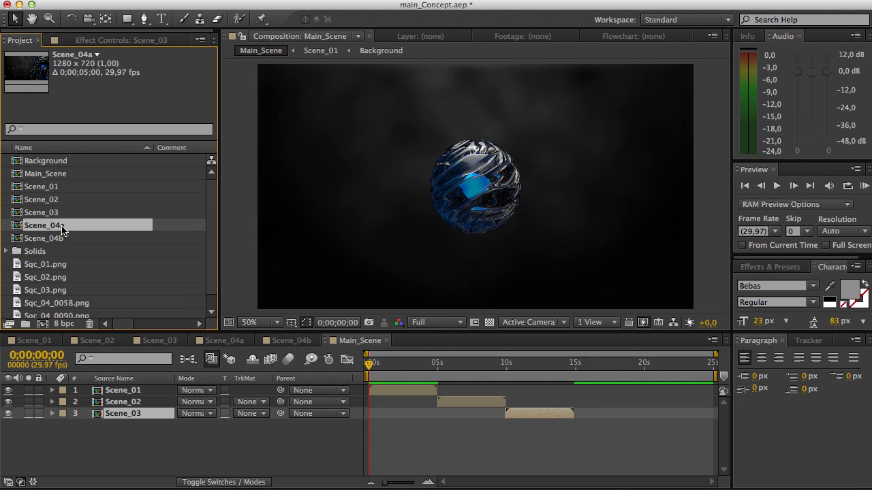
{"action": "left_click_drag", "start_coordinate": [62, 231], "coordinate": [586, 416]}
{"action": "left_click", "coordinate": [53, 238]}
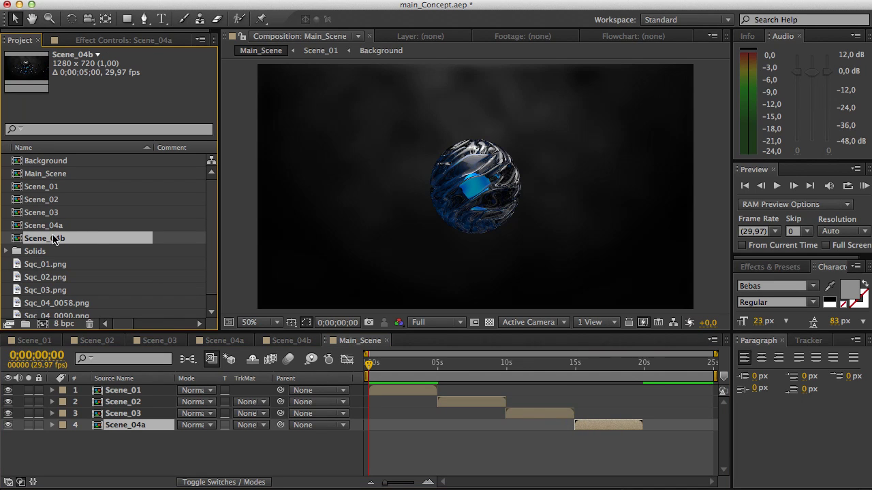
{"action": "left_click_drag", "start_coordinate": [54, 239], "coordinate": [139, 439]}
{"action": "left_click_drag", "start_coordinate": [397, 440], "coordinate": [666, 445]}
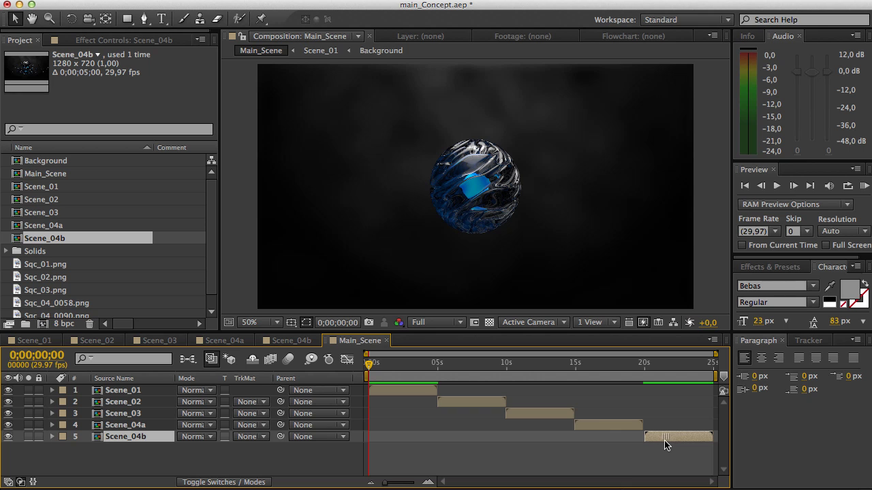
{"action": "left_click_drag", "start_coordinate": [413, 366], "coordinate": [429, 360]}
{"action": "key", "text": "space"}
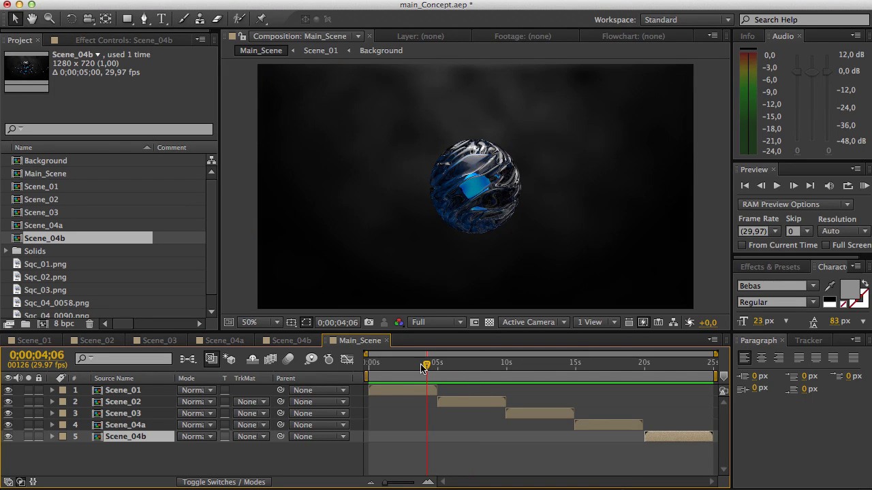
Open Scene_01 and apply Curves to its Sqc_01.png layer, shaping a gentle RGB S-curve with lowered shadows and raised highlights.
{"action": "double_click", "coordinate": [402, 391]}
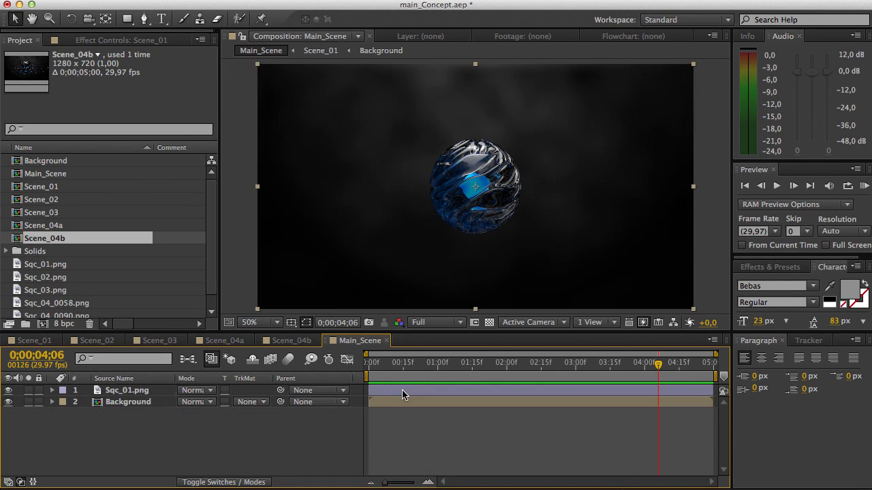
{"action": "left_click", "coordinate": [156, 394]}
{"action": "left_click", "coordinate": [112, 37]}
{"action": "right_click", "coordinate": [100, 132]}
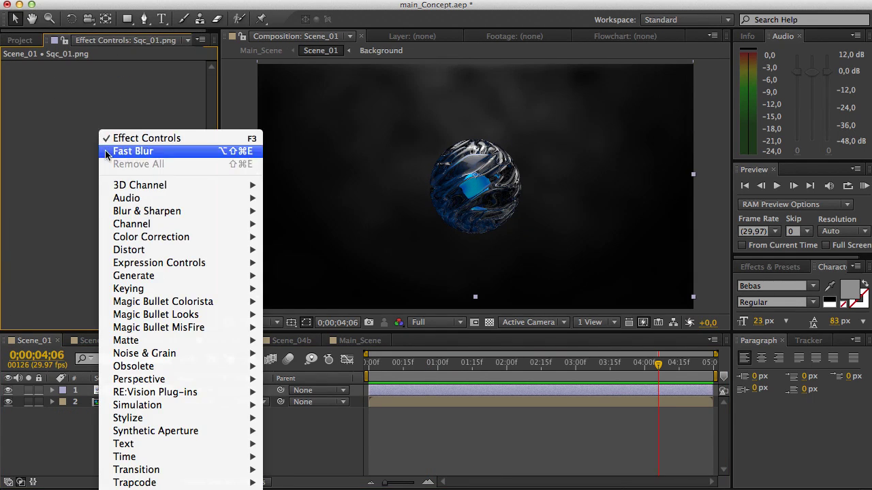
{"action": "mouse_move", "coordinate": [170, 237]}
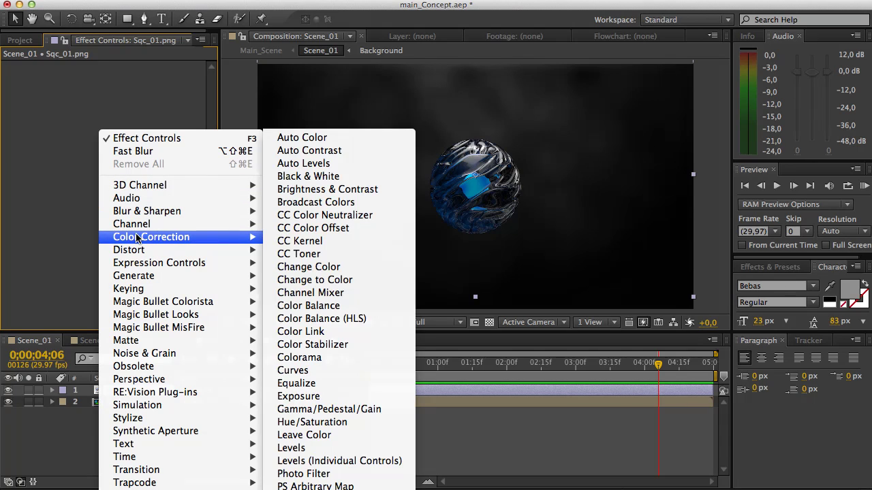
{"action": "left_click", "coordinate": [334, 372]}
{"action": "left_click_drag", "start_coordinate": [75, 185], "coordinate": [68, 193]}
{"action": "left_click_drag", "start_coordinate": [123, 140], "coordinate": [120, 127]}
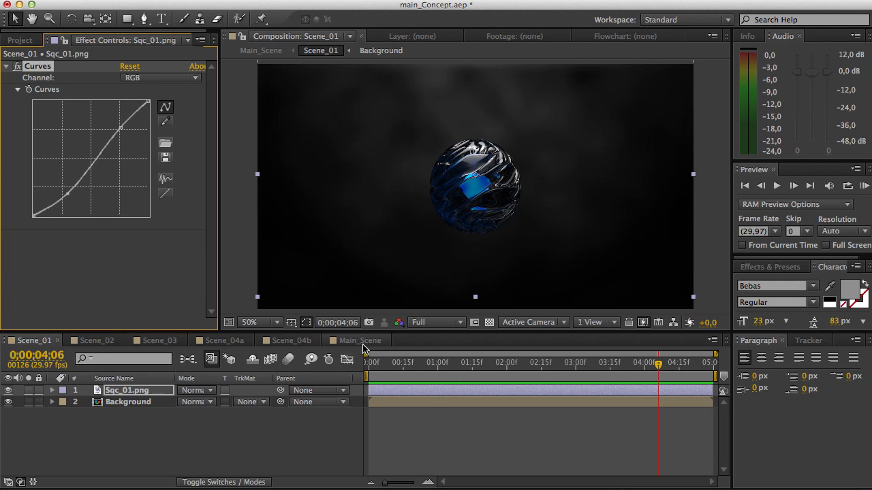
Move the Main_Scene timeline ahead of Scene_01 and scrub it to 0;00;21;13, leaving no layer selected.
{"action": "left_click_drag", "start_coordinate": [361, 342], "coordinate": [48, 342]}
{"action": "left_click_drag", "start_coordinate": [379, 365], "coordinate": [666, 385]}
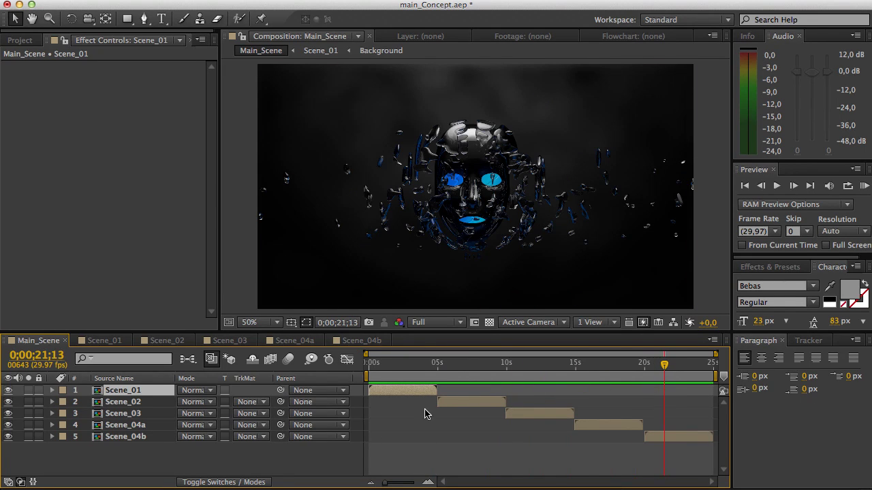
{"action": "left_click", "coordinate": [201, 450]}
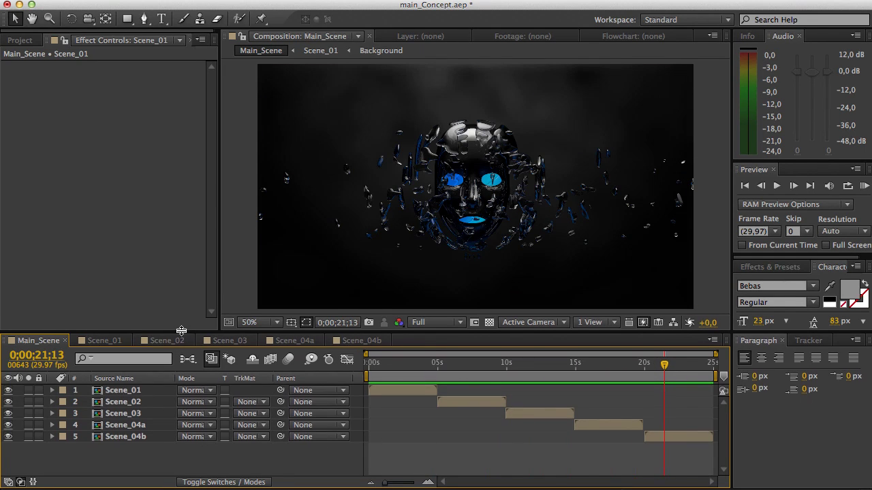
Give the timeline area more height and add a new adjustment layer to Main_Scene.
{"action": "left_click_drag", "start_coordinate": [182, 331], "coordinate": [186, 309]}
{"action": "right_click", "coordinate": [144, 437]}
{"action": "mouse_move", "coordinate": [170, 425]}
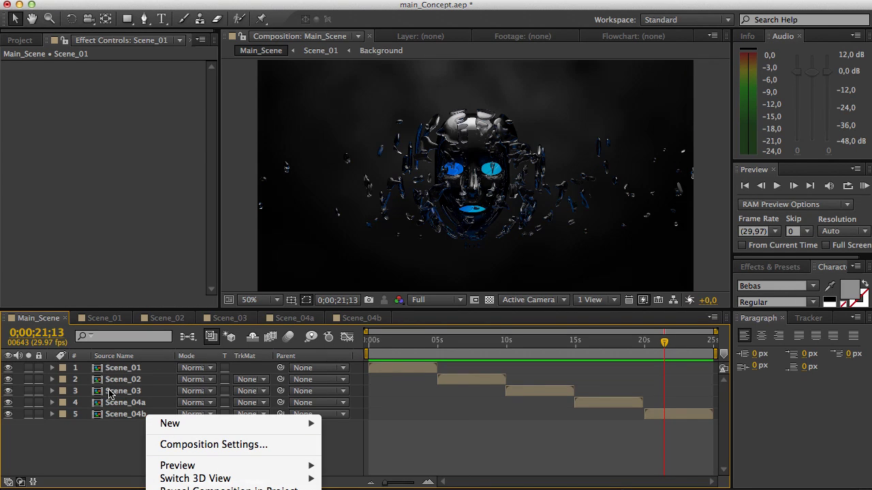
{"action": "right_click", "coordinate": [103, 416]}
{"action": "left_click", "coordinate": [208, 0]}
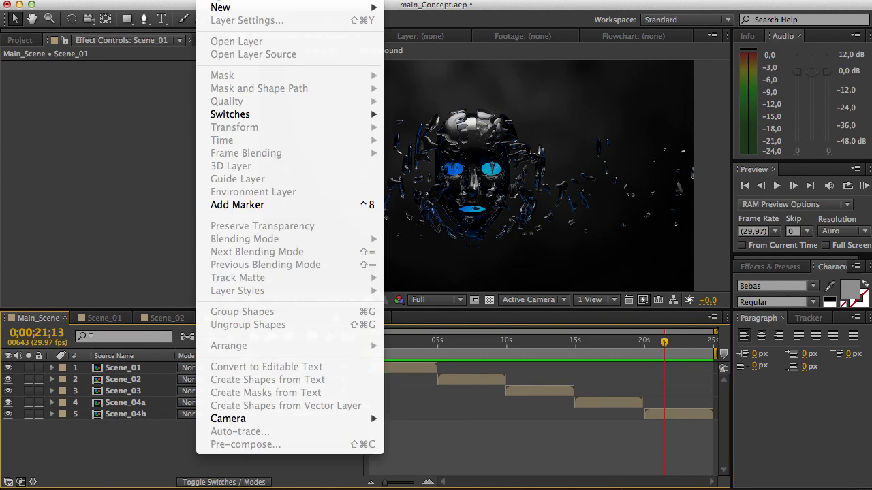
{"action": "mouse_move", "coordinate": [225, 8]}
{"action": "left_click", "coordinate": [427, 89]}
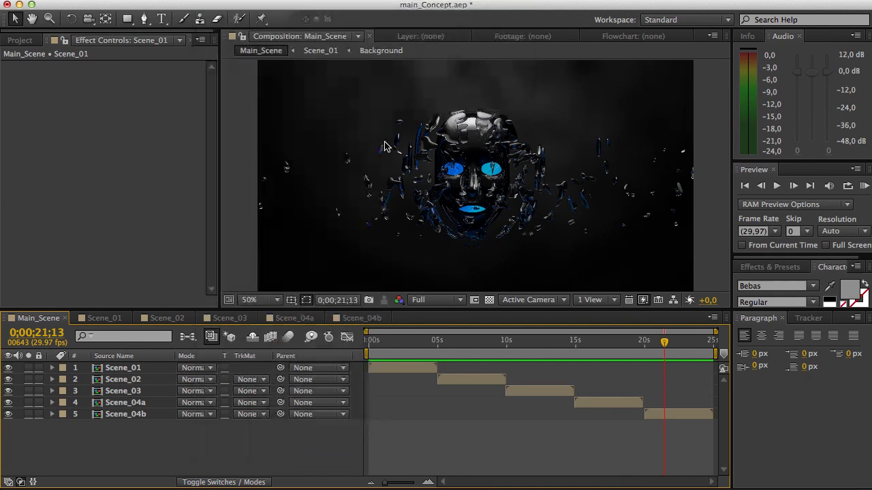
Rename the new adjustment layer as ColorCorrection and apply a Curves effect to it.
{"action": "key", "text": "Return"}
{"action": "type", "text": "ColorCorrection"}
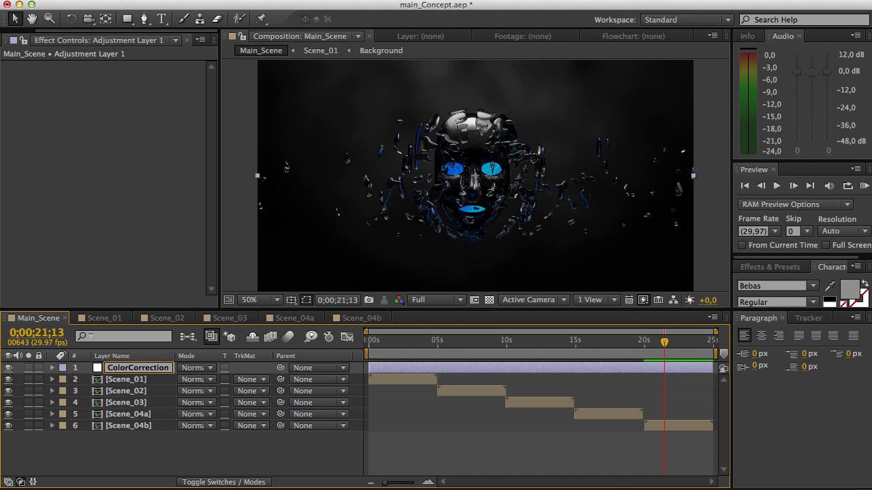
{"action": "key", "text": "Return"}
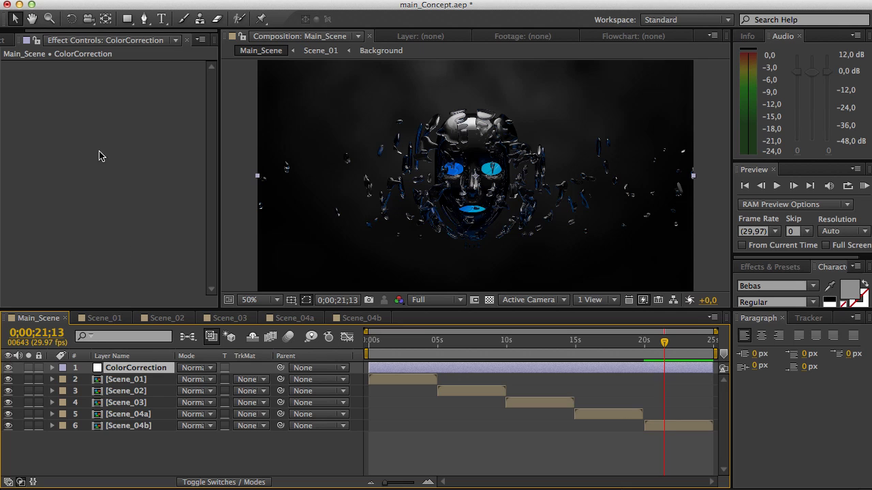
{"action": "right_click", "coordinate": [77, 114]}
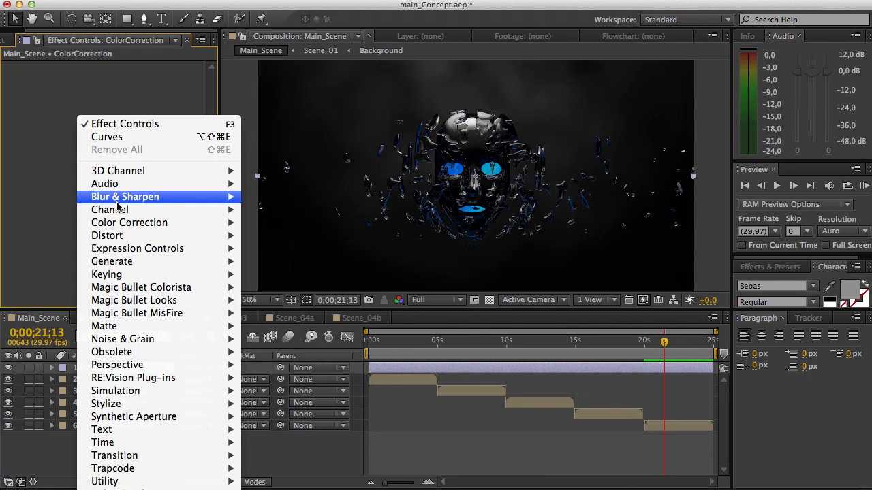
{"action": "mouse_move", "coordinate": [117, 225]}
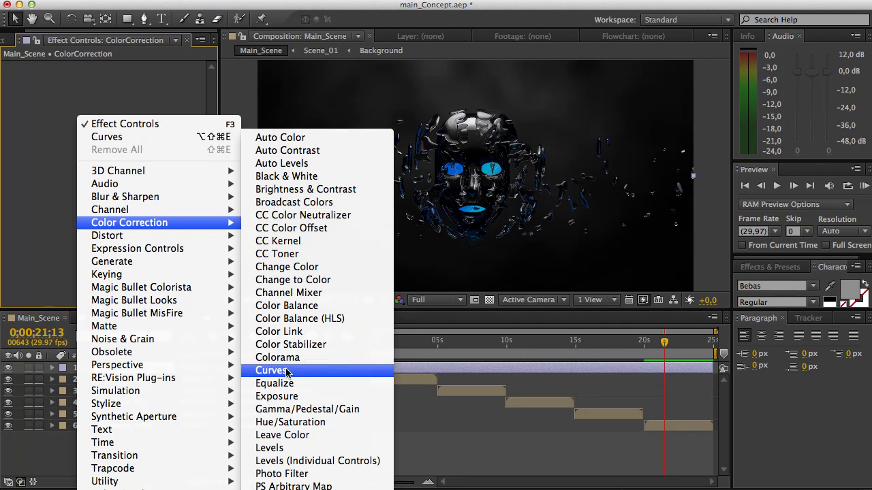
{"action": "left_click", "coordinate": [272, 370]}
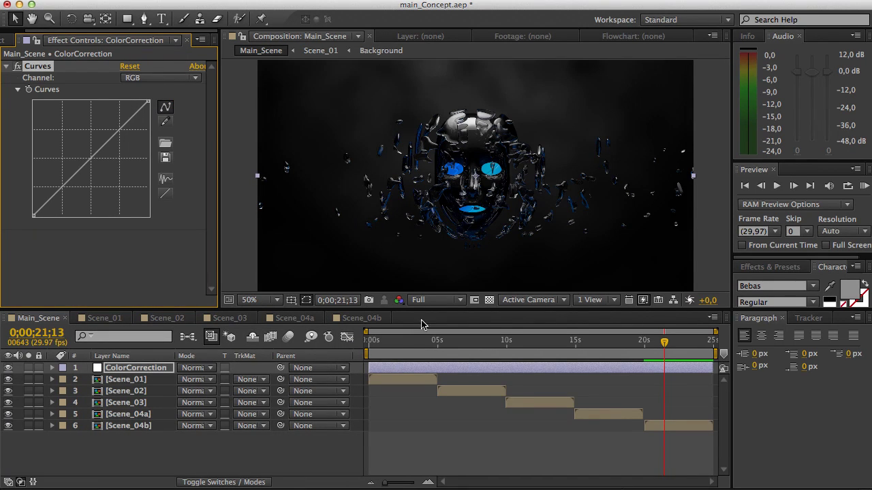
Shape the Blue channel of ColorCorrection's Curves into a gentle S-curve with lowered shadows and raised highlights.
{"action": "left_click", "coordinate": [135, 80]}
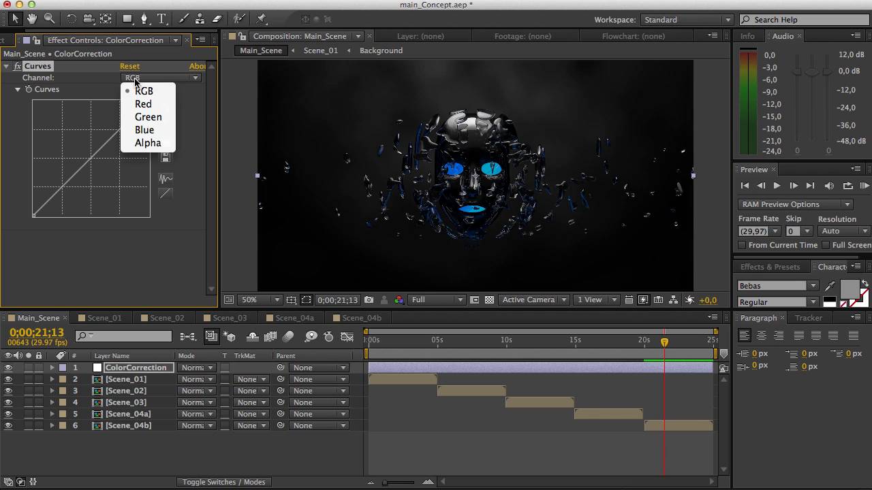
{"action": "left_click", "coordinate": [144, 130]}
{"action": "left_click_drag", "start_coordinate": [65, 185], "coordinate": [66, 193]}
{"action": "left_click_drag", "start_coordinate": [129, 136], "coordinate": [119, 127]}
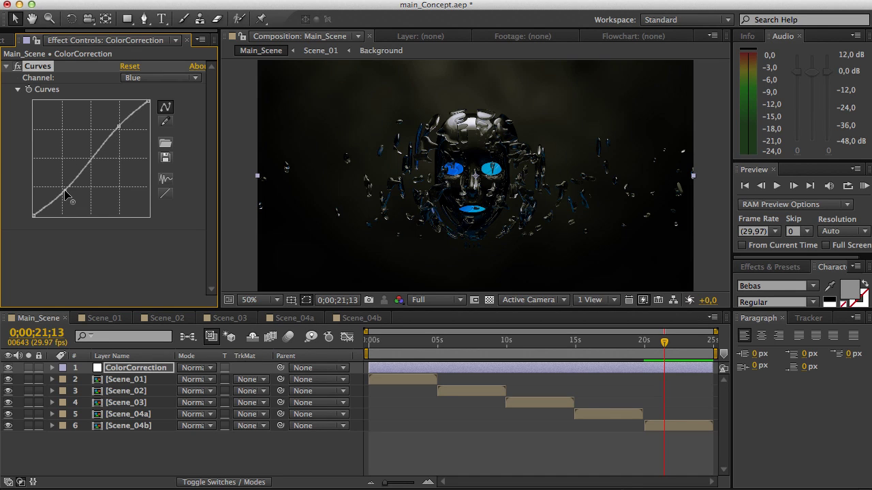
{"action": "left_click_drag", "start_coordinate": [119, 124], "coordinate": [117, 128]}
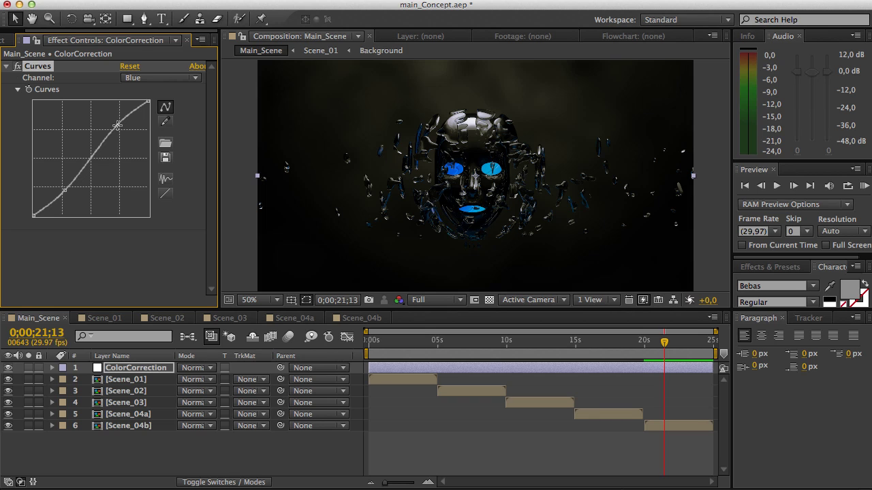
Raise the shadows and lower the highlights in the Red channel of the Curves, and scrub Main_Scene to 0;00;21;09.
{"action": "left_click", "coordinate": [145, 79]}
{"action": "left_click", "coordinate": [139, 104]}
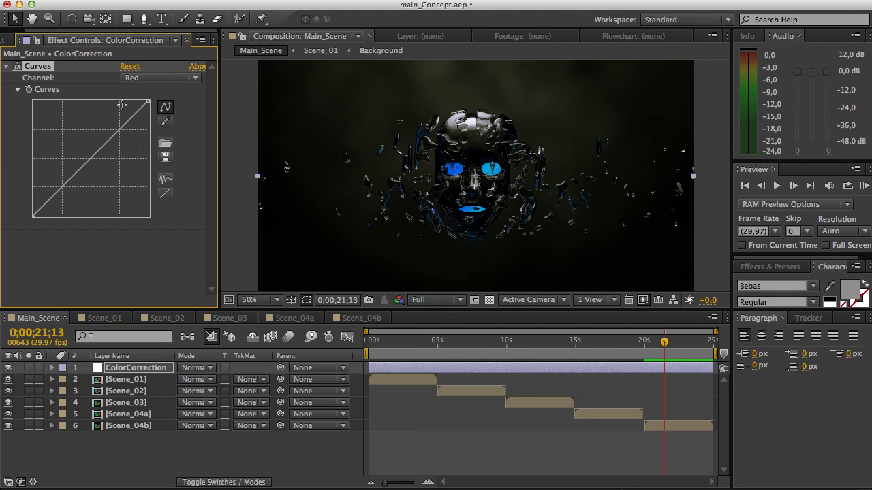
{"action": "mouse_move", "coordinate": [64, 186]}
{"action": "left_mouse_down"}
{"action": "mouse_move", "coordinate": [65, 195]}
{"action": "mouse_move", "coordinate": [61, 188]}
{"action": "left_mouse_up"}
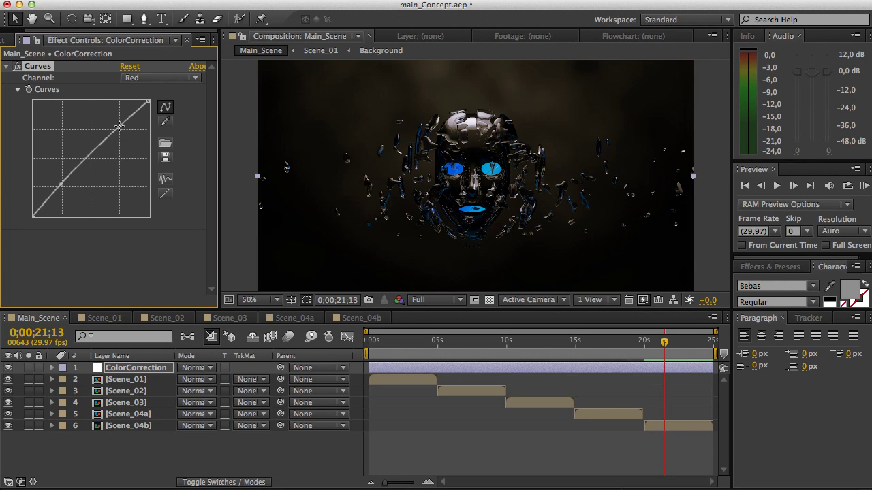
{"action": "left_click_drag", "start_coordinate": [108, 140], "coordinate": [122, 134]}
{"action": "left_click_drag", "start_coordinate": [409, 343], "coordinate": [662, 346]}
Reset ColorCorrection's Curves and shape its Red channel into an S-curve with lowered shadows and raised highlights.
{"action": "left_click", "coordinate": [44, 69]}
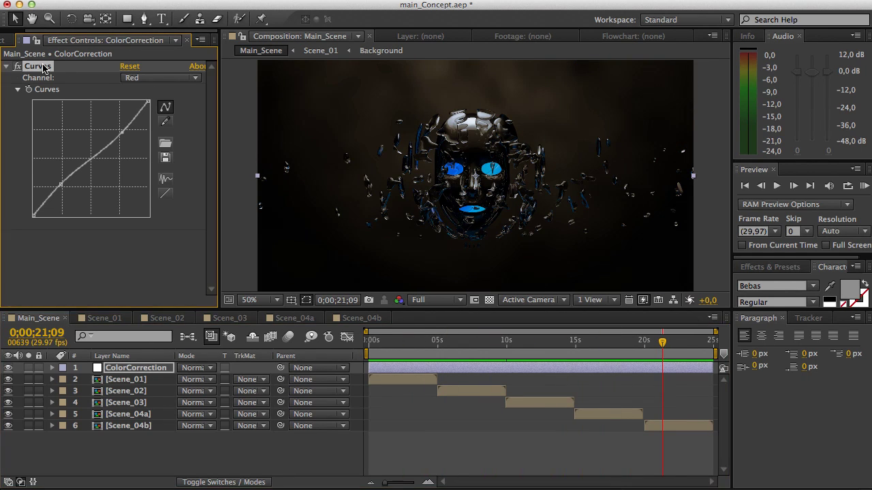
{"action": "left_click", "coordinate": [129, 66]}
{"action": "left_click", "coordinate": [141, 78]}
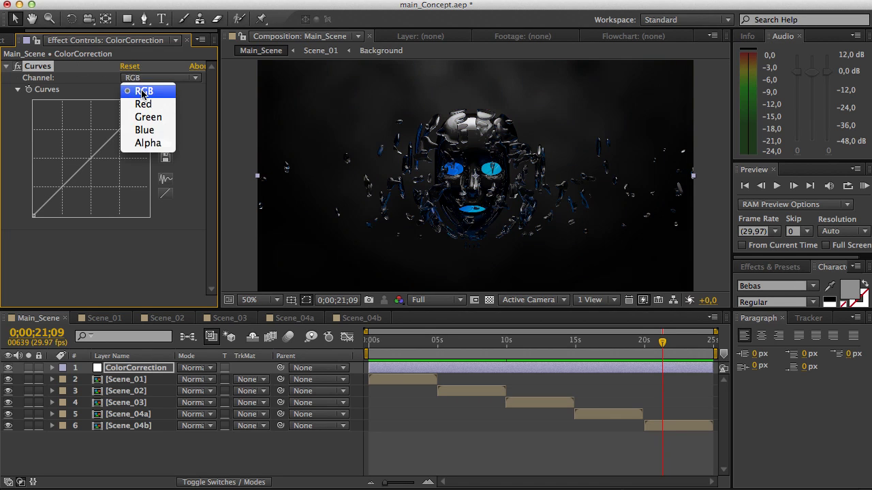
{"action": "left_click", "coordinate": [143, 109]}
{"action": "left_click_drag", "start_coordinate": [69, 179], "coordinate": [92, 172]}
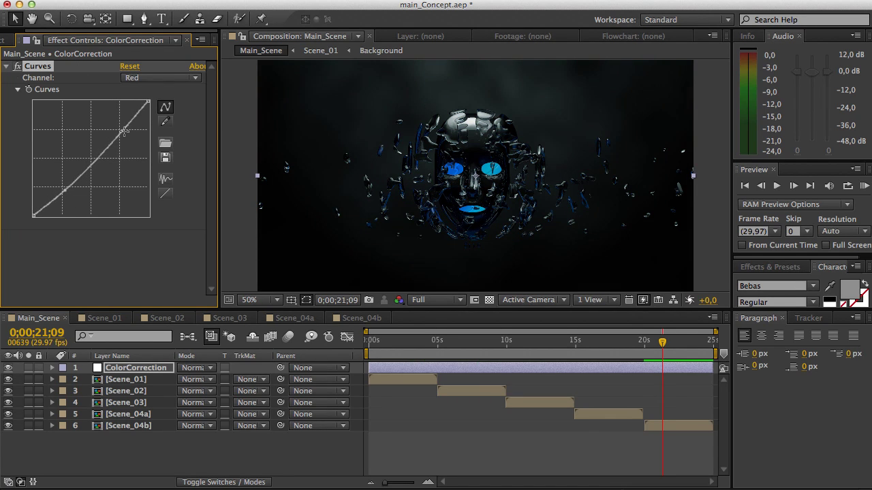
{"action": "left_click_drag", "start_coordinate": [124, 131], "coordinate": [117, 126]}
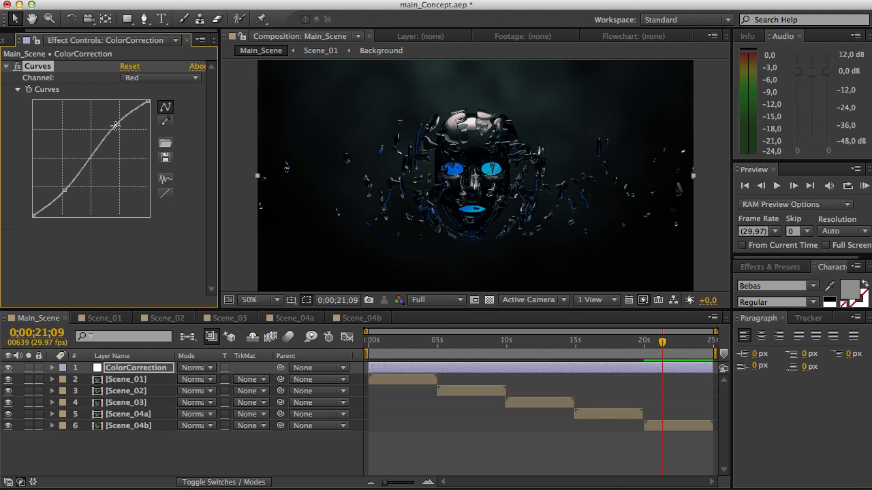
Add a Hue/Saturation effect to ColorCorrection, collapse Curves, and place Hue/Saturation above it.
{"action": "right_click", "coordinate": [99, 248]}
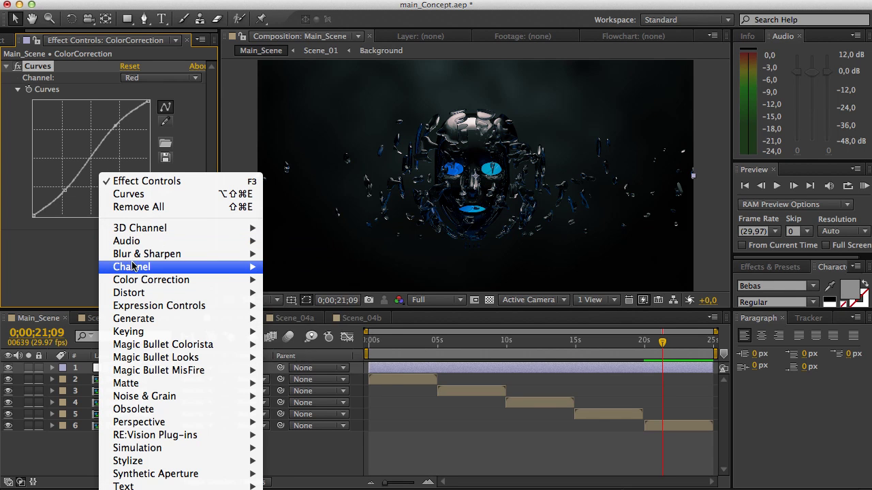
{"action": "mouse_move", "coordinate": [135, 285]}
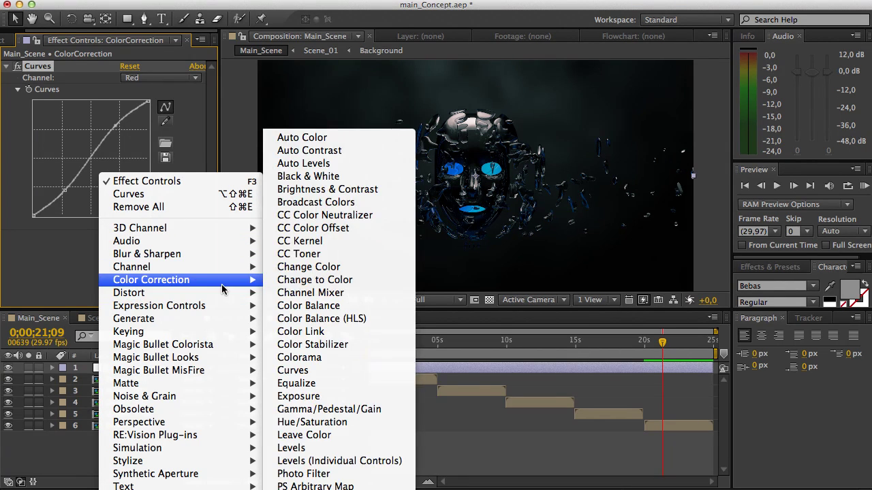
{"action": "left_click", "coordinate": [331, 423]}
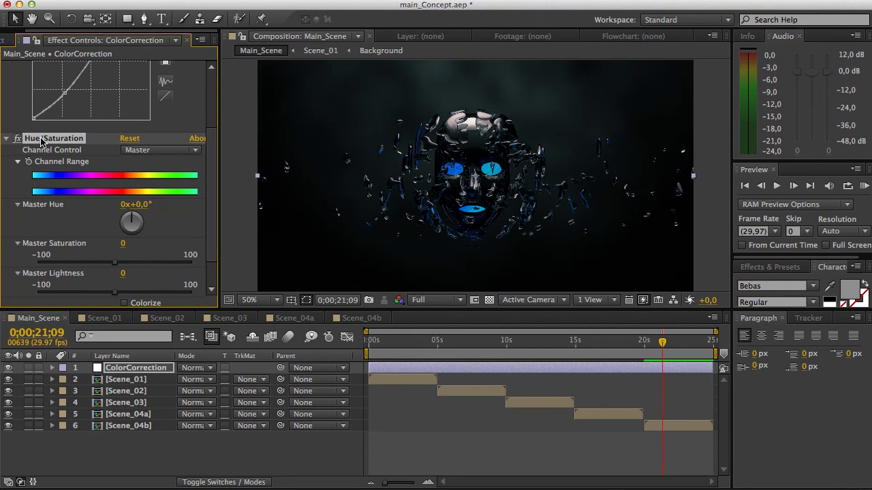
{"action": "scroll", "coordinate": [27, 116], "scroll_direction": "up", "scroll_amount": 5}
{"action": "left_click", "coordinate": [7, 67]}
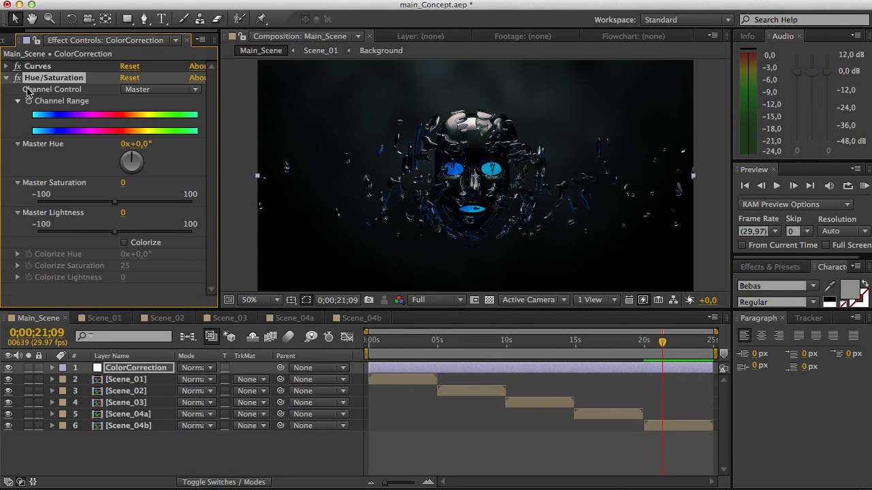
{"action": "left_click_drag", "start_coordinate": [36, 80], "coordinate": [41, 66]}
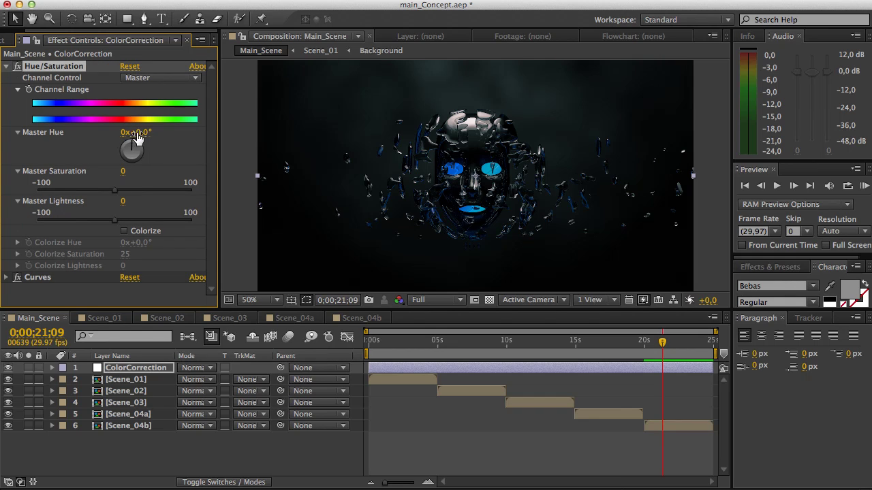
Try Master Hue shifts of 115° and 331°, scrub to 0;00;03;18 to check them, and delete the Hue/Saturation effect.
{"action": "left_click_drag", "start_coordinate": [138, 136], "coordinate": [221, 134]}
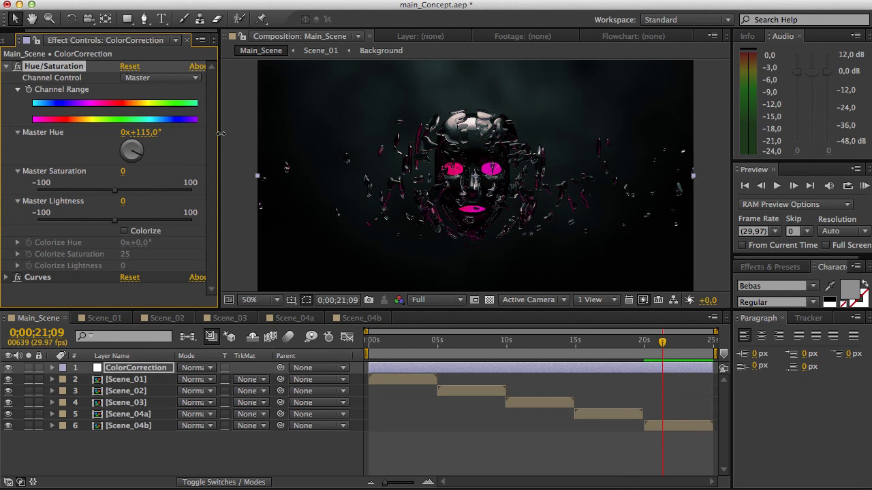
{"action": "left_click_drag", "start_coordinate": [423, 342], "coordinate": [663, 351]}
{"action": "left_click_drag", "start_coordinate": [145, 136], "coordinate": [296, 136]}
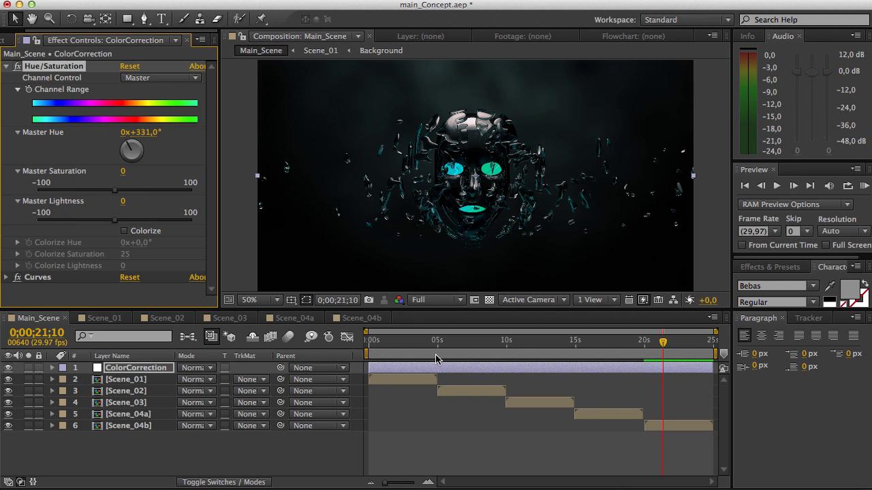
{"action": "mouse_move", "coordinate": [422, 344]}
{"action": "left_mouse_down"}
{"action": "mouse_move", "coordinate": [662, 346]}
{"action": "mouse_move", "coordinate": [418, 352]}
{"action": "left_mouse_up"}
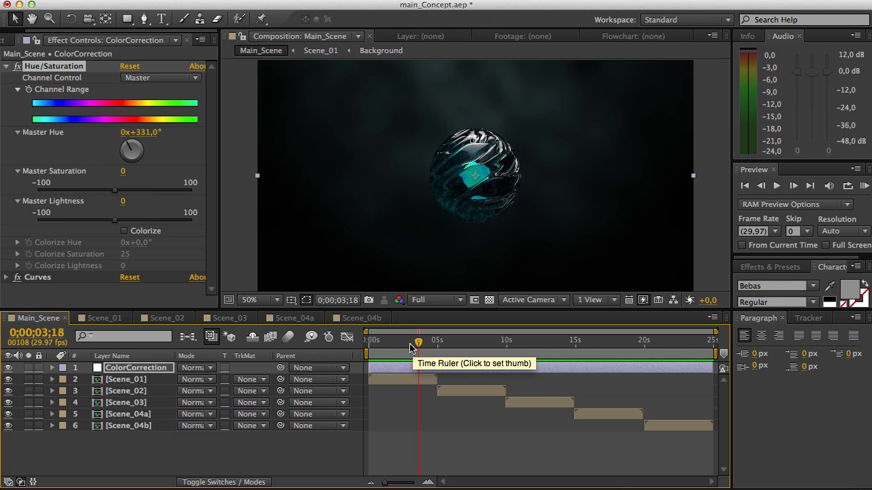
{"action": "key", "text": "Delete"}
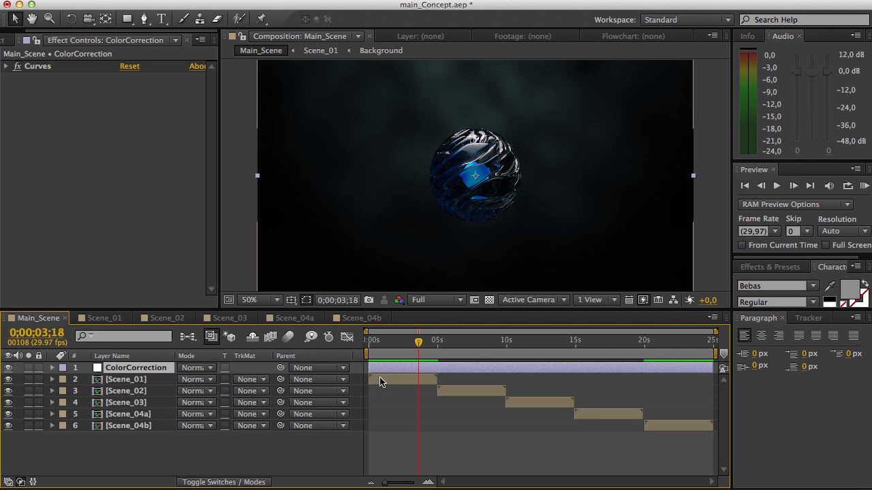
Move Main_Scene to 0;00;07;00 and open the Scene_02 composition.
{"action": "left_click_drag", "start_coordinate": [455, 344], "coordinate": [465, 344]}
{"action": "left_click", "coordinate": [152, 391]}
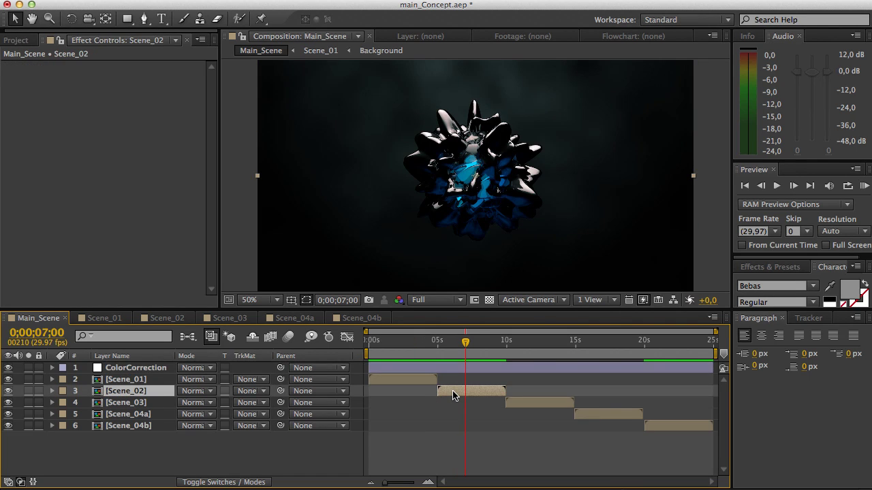
{"action": "double_click", "coordinate": [455, 396]}
Add a two-node camera with the 24mm preset to Scene_02 and dismiss the 2D-layer warning.
{"action": "right_click", "coordinate": [218, 413]}
{"action": "mouse_move", "coordinate": [248, 424]}
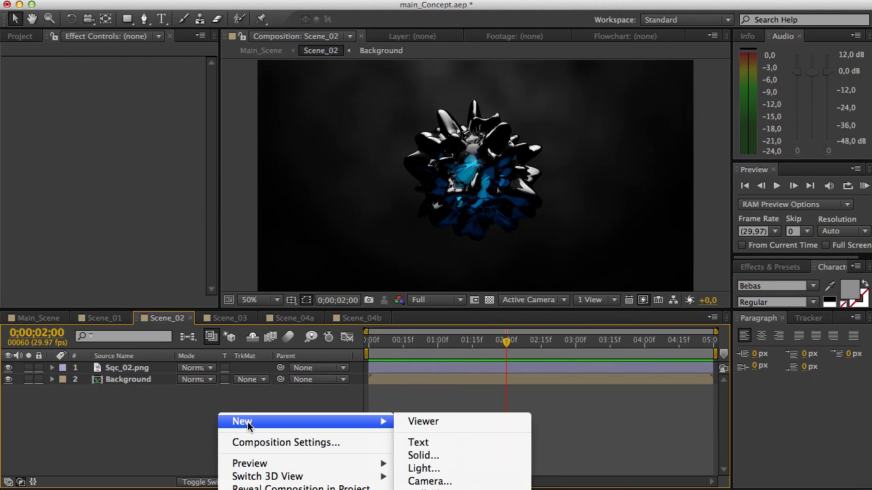
{"action": "left_click", "coordinate": [402, 480]}
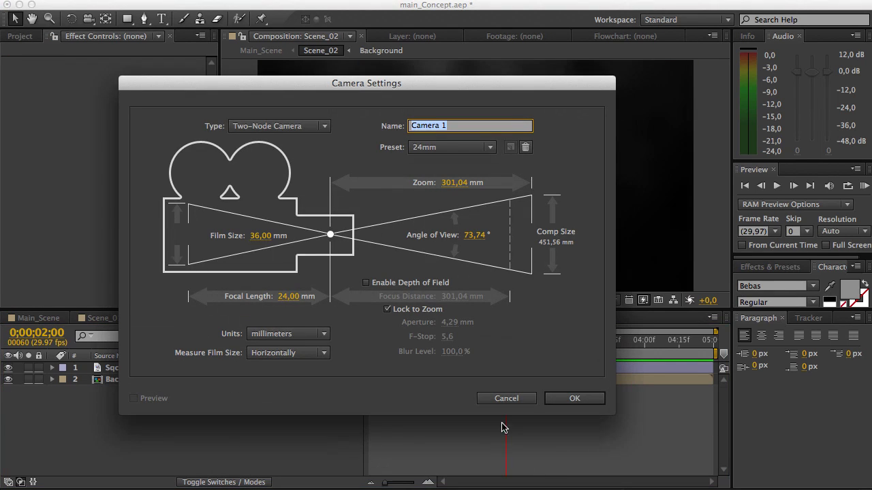
{"action": "left_click", "coordinate": [574, 400]}
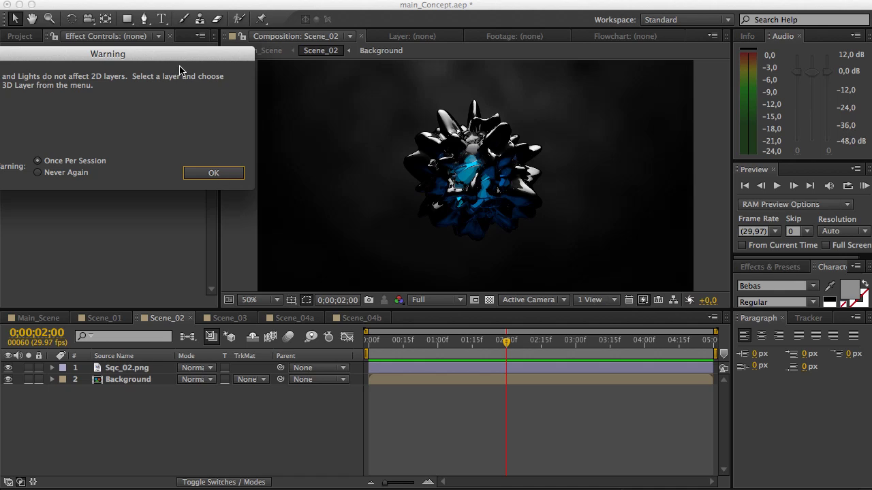
{"action": "left_click_drag", "start_coordinate": [183, 72], "coordinate": [534, 124]}
{"action": "left_click", "coordinate": [576, 239]}
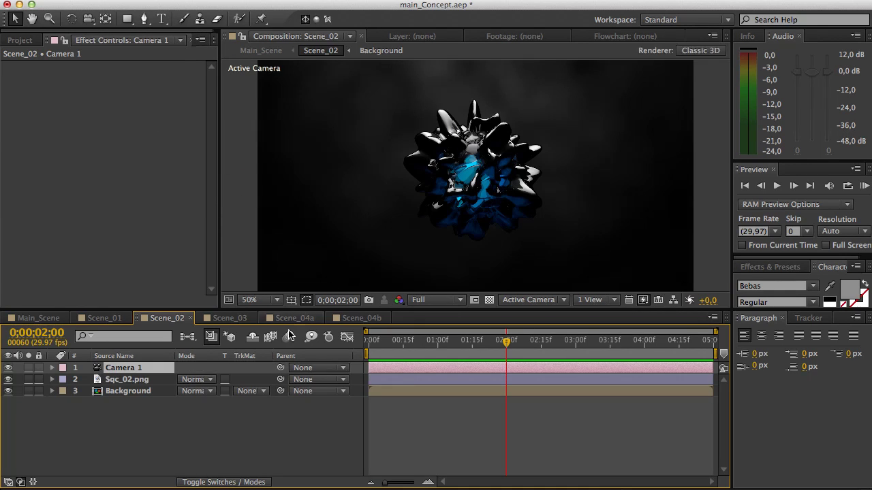
Show the layer switches and make the Sqc_02.png layer in Scene_02 a 3D layer.
{"action": "left_click", "coordinate": [148, 380]}
{"action": "left_click", "coordinate": [216, 481]}
{"action": "left_click", "coordinate": [253, 380]}
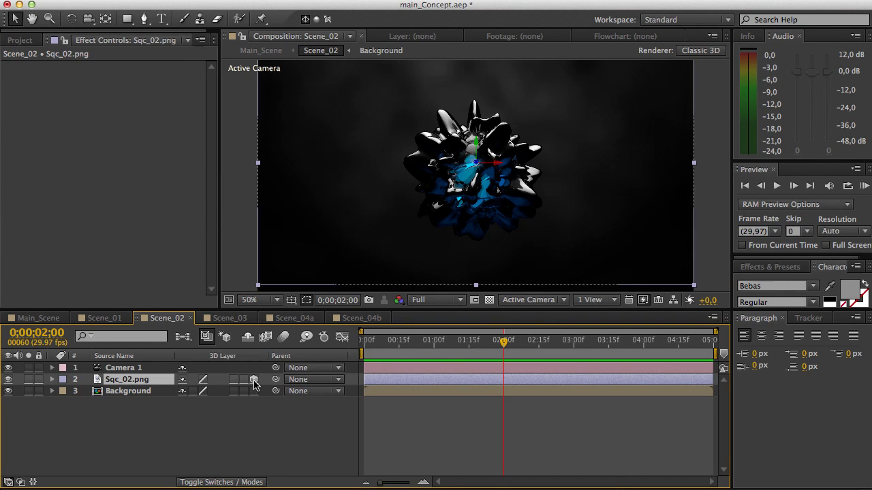
Add Sqc_01.png from the project to Scene_02, between the camera and Sqc_02.png.
{"action": "left_click", "coordinate": [20, 41]}
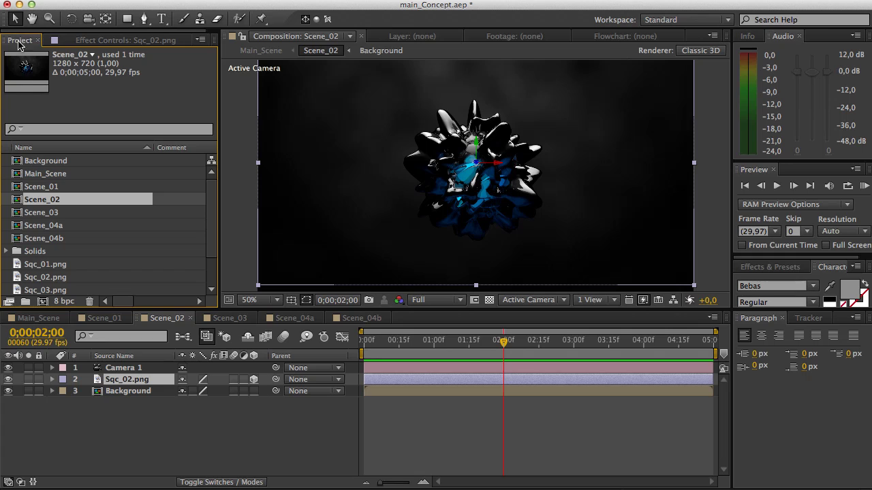
{"action": "left_click", "coordinate": [50, 190]}
{"action": "left_click", "coordinate": [46, 264]}
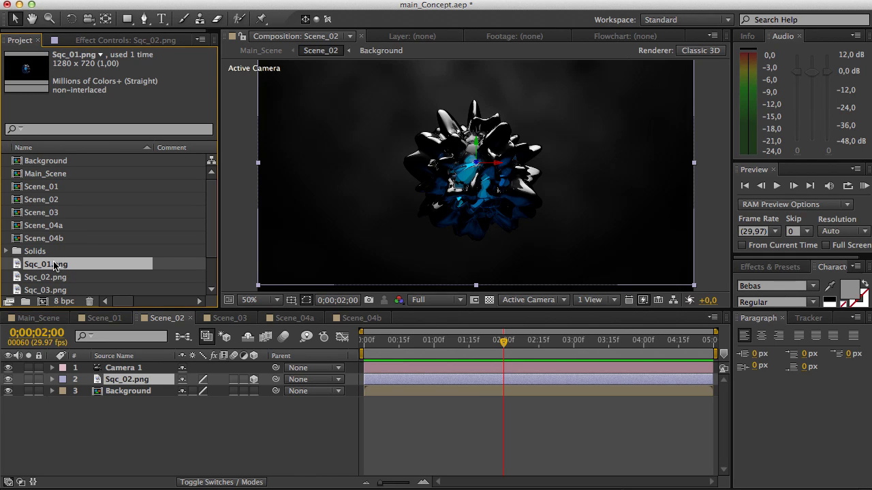
{"action": "left_click_drag", "start_coordinate": [55, 265], "coordinate": [107, 378]}
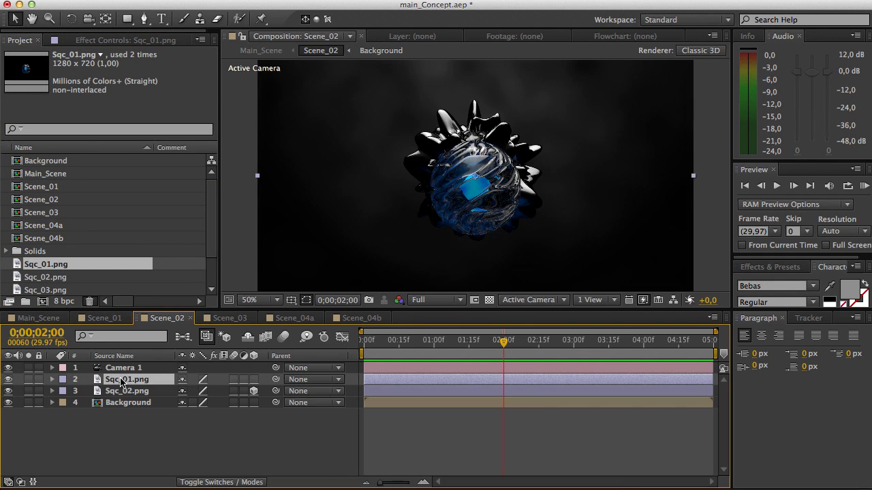
Apply Curves to Scene_02's Sqc_01.png layer and shape a strong RGB S-curve with lowered shadows and raised highlights.
{"action": "left_click", "coordinate": [126, 41]}
{"action": "right_click", "coordinate": [88, 117]}
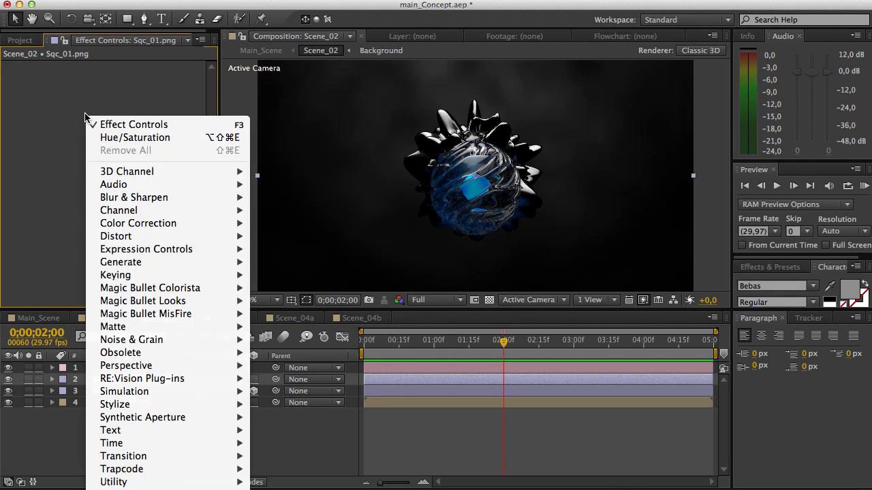
{"action": "mouse_move", "coordinate": [120, 199]}
{"action": "mouse_move", "coordinate": [139, 222]}
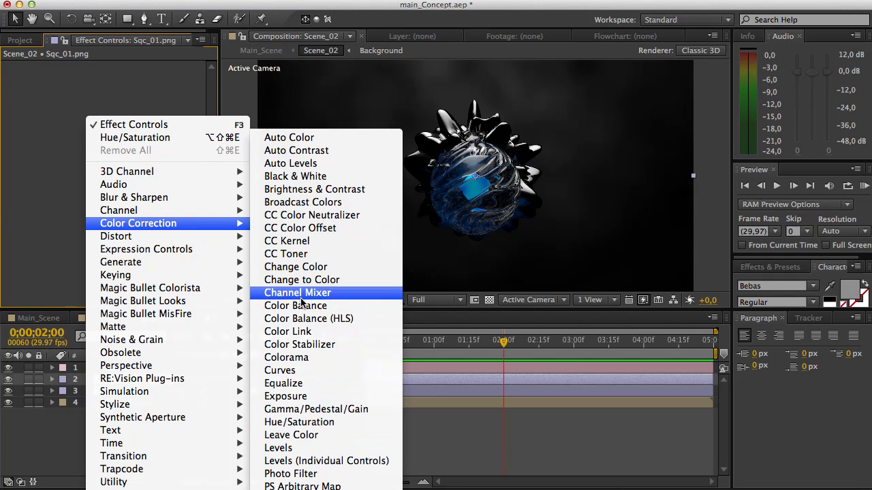
{"action": "left_click", "coordinate": [300, 371]}
{"action": "left_click_drag", "start_coordinate": [69, 172], "coordinate": [67, 200]}
{"action": "left_click_drag", "start_coordinate": [103, 155], "coordinate": [117, 126]}
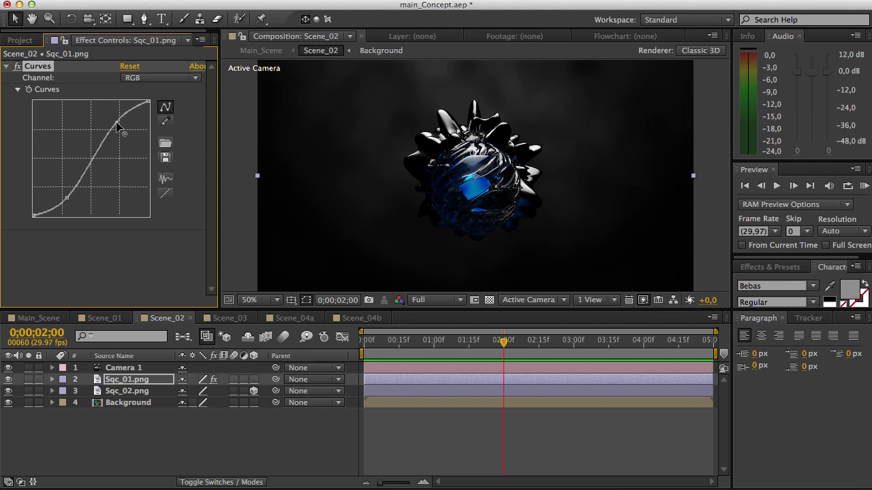
Move Scene_02's Sqc_01.png layer to the left of the spiky sphere and apply Fast Blur with Blurriness 19.
{"action": "left_click", "coordinate": [6, 66]}
{"action": "left_click_drag", "start_coordinate": [454, 176], "coordinate": [307, 175]}
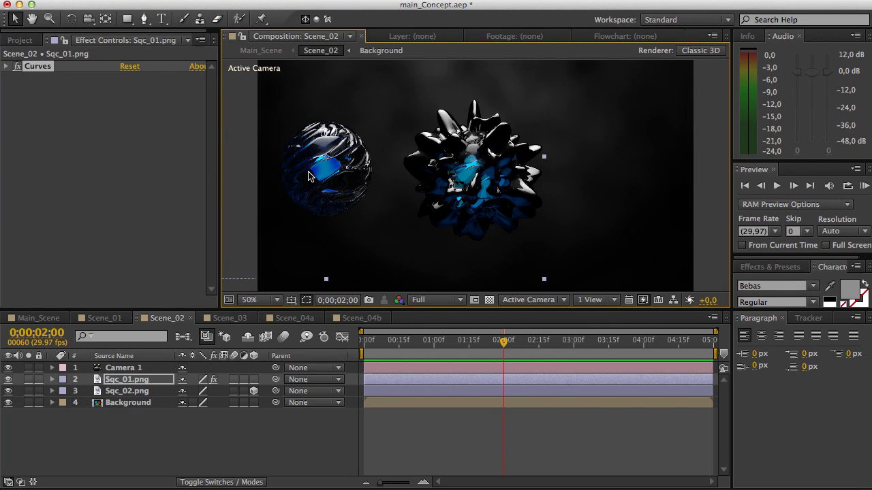
{"action": "right_click", "coordinate": [117, 144]}
{"action": "mouse_move", "coordinate": [193, 228]}
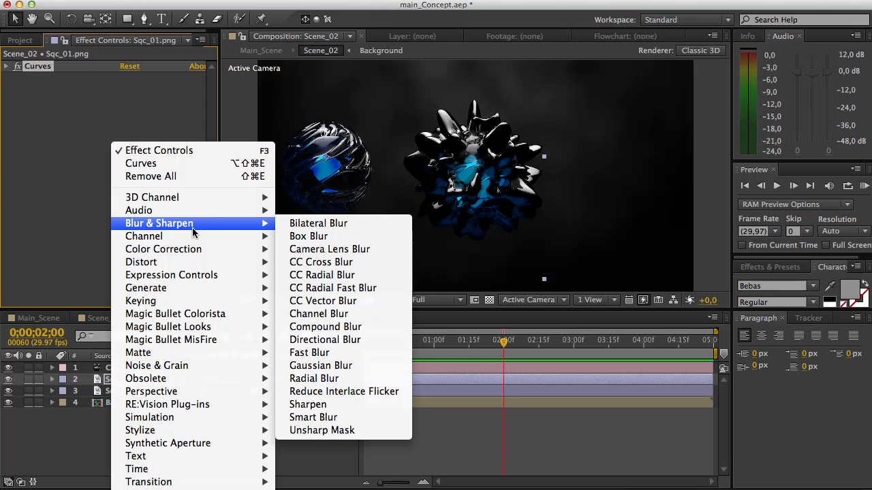
{"action": "left_click", "coordinate": [310, 352]}
{"action": "left_click_drag", "start_coordinate": [126, 89], "coordinate": [141, 90]}
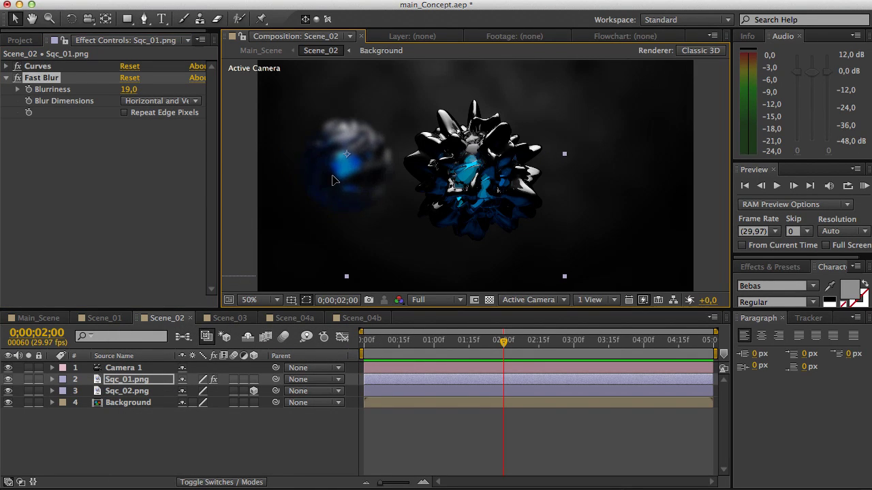
Make Sqc_01.png a 3D layer, push it back in depth to the upper left, and set its Fast Blur Blurriness to 22.
{"action": "left_click", "coordinate": [254, 380]}
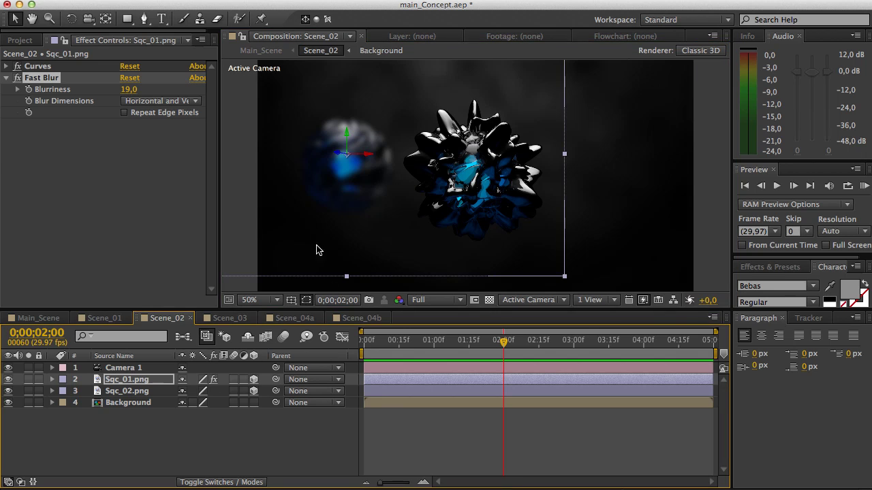
{"action": "left_click_drag", "start_coordinate": [333, 162], "coordinate": [282, 89]}
{"action": "left_click_drag", "start_coordinate": [128, 90], "coordinate": [130, 89]}
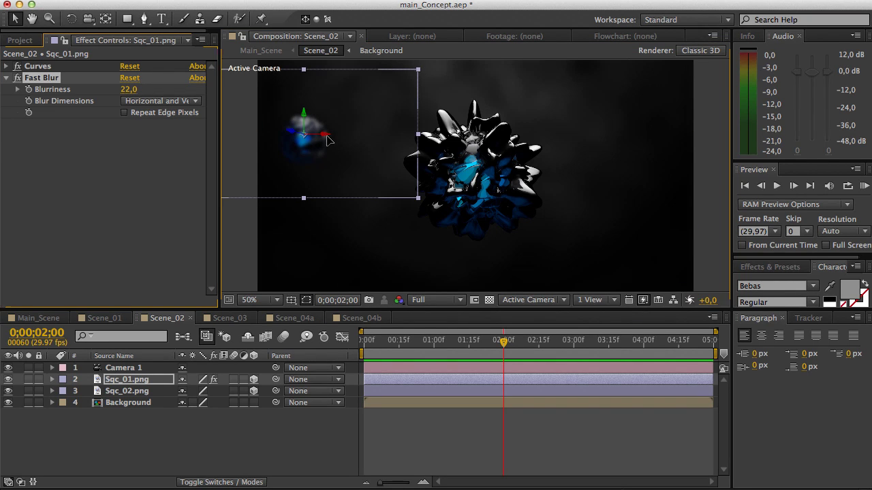
{"action": "left_click_drag", "start_coordinate": [328, 135], "coordinate": [346, 141]}
{"action": "key", "text": "super+d"}
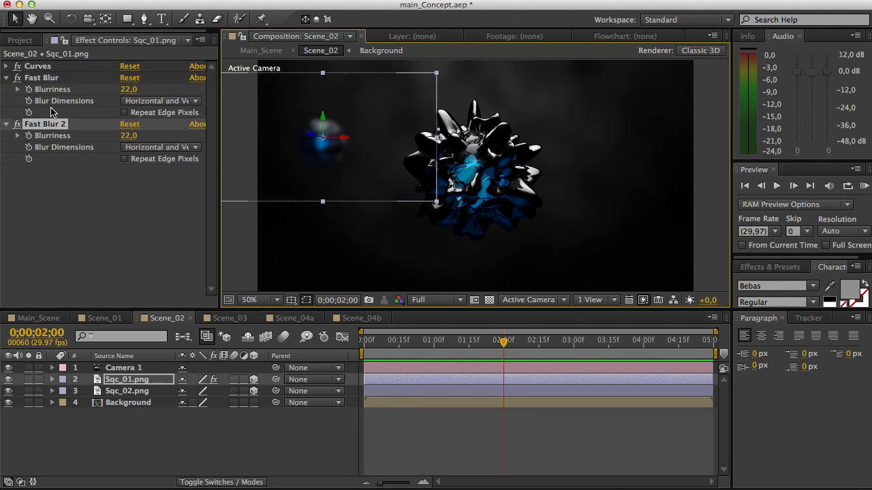
{"action": "left_click", "coordinate": [46, 125]}
{"action": "key", "text": "Delete"}
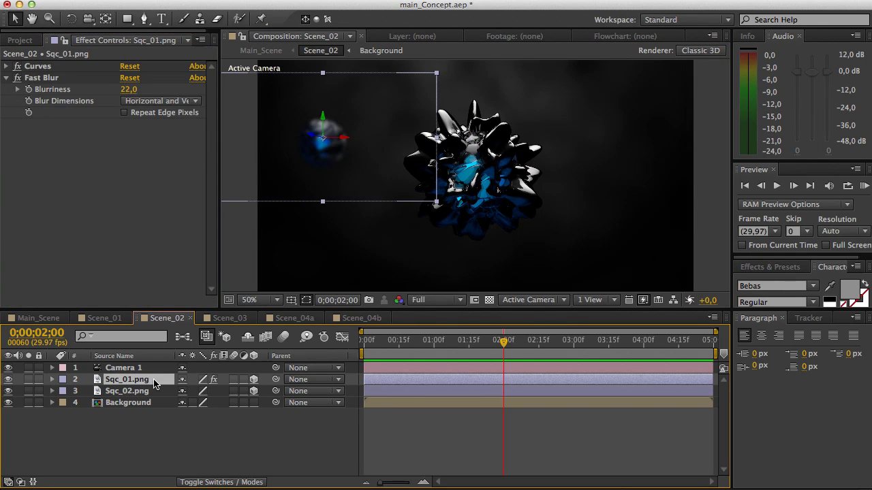
Duplicate the blurred Sqc_01.png layer and place the copy to the right of the central sphere, slightly nearer the camera.
{"action": "key", "text": "super+d"}
{"action": "left_click_drag", "start_coordinate": [344, 139], "coordinate": [632, 126]}
Duplicate the Sqc_02.png layer and bring the copy close to the camera, partly cropped in the frame's lower-left corner.
{"action": "left_click", "coordinate": [122, 403]}
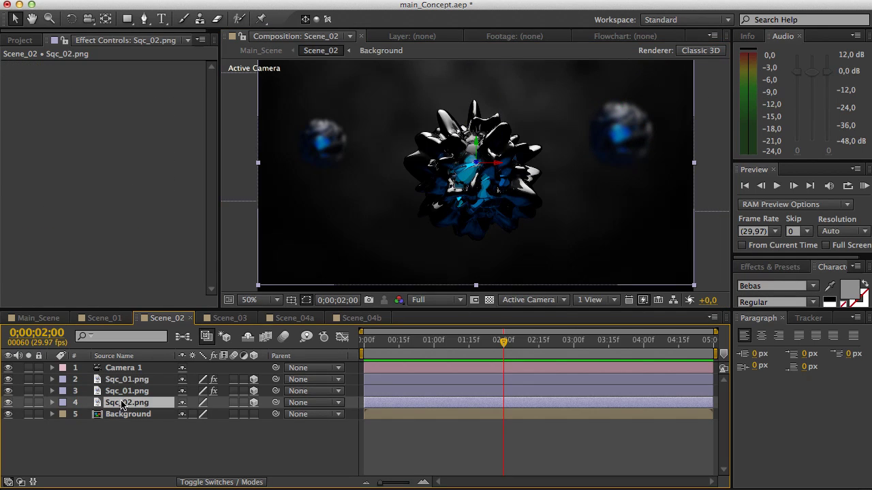
{"action": "key", "text": "super+d"}
{"action": "left_click_drag", "start_coordinate": [501, 172], "coordinate": [351, 169]}
{"action": "left_click_drag", "start_coordinate": [288, 161], "coordinate": [266, 176]}
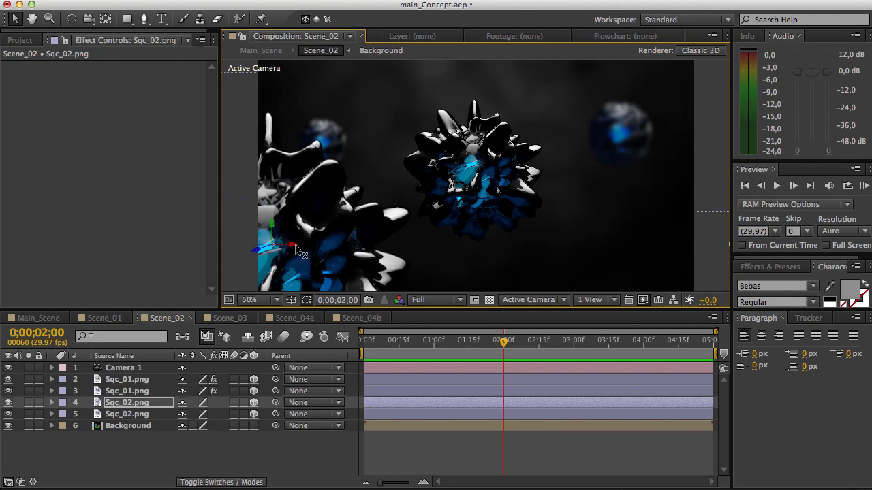
{"action": "left_click_drag", "start_coordinate": [297, 249], "coordinate": [235, 246]}
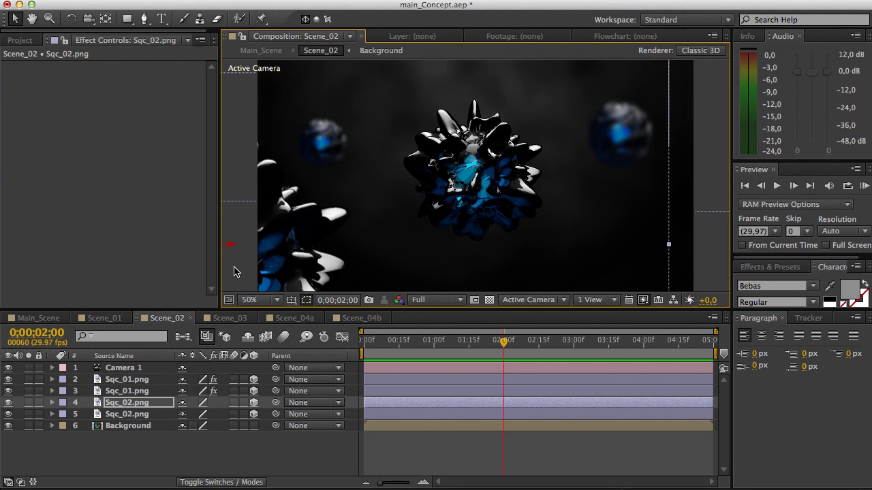
Apply Fast Blur with Blurriness 15 to the foreground copy of Sqc_02.png.
{"action": "right_click", "coordinate": [64, 139]}
{"action": "mouse_move", "coordinate": [143, 218]}
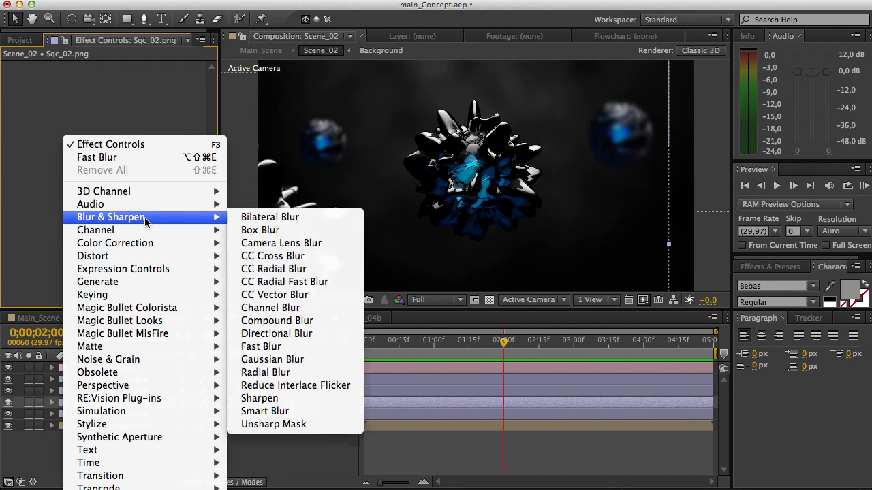
{"action": "left_click", "coordinate": [261, 346]}
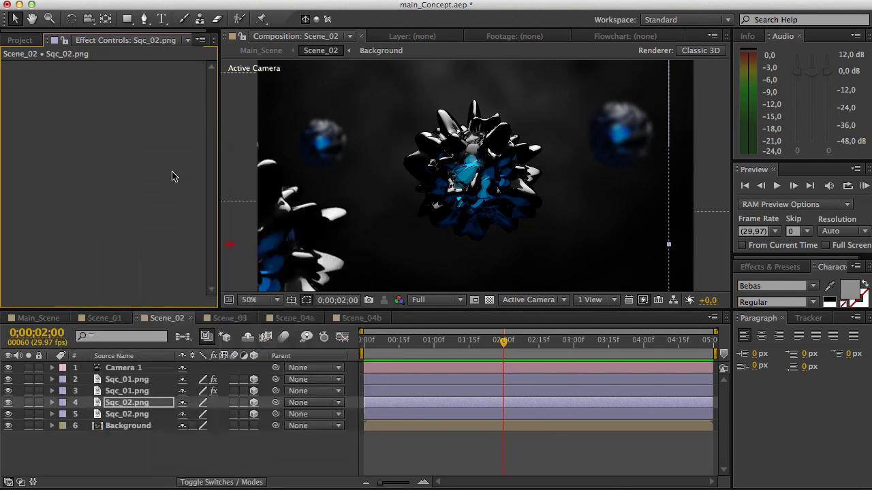
{"action": "left_click_drag", "start_coordinate": [126, 78], "coordinate": [136, 78]}
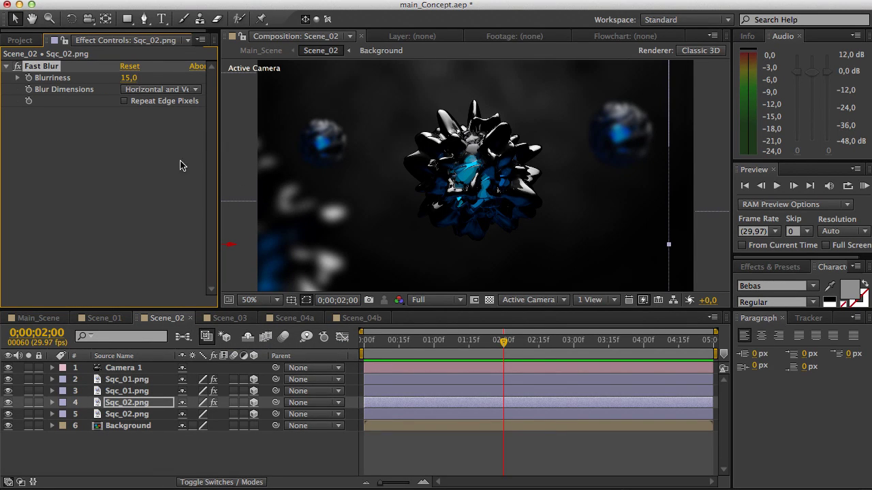
Add the text "DISPLACE EXAMPLE_02" to Scene_02, just below and to the right of the central sphere.
{"action": "left_click", "coordinate": [162, 18]}
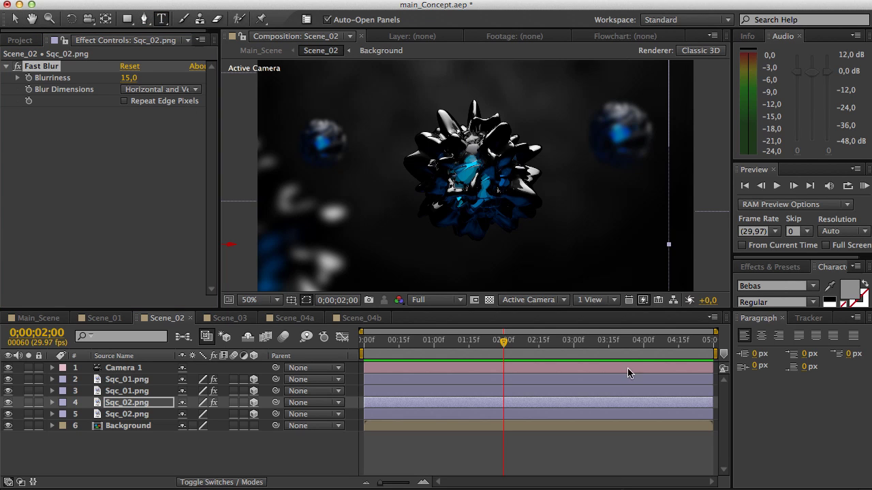
{"action": "left_click", "coordinate": [542, 236]}
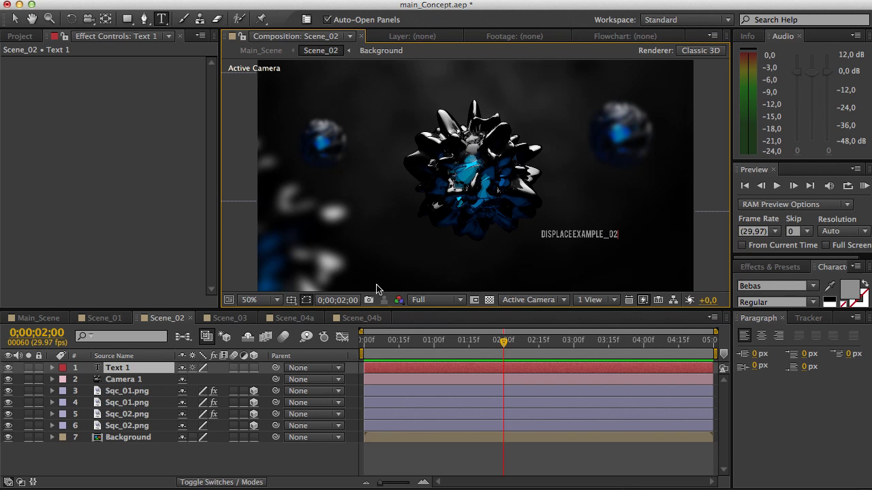
{"action": "left_click", "coordinate": [275, 452]}
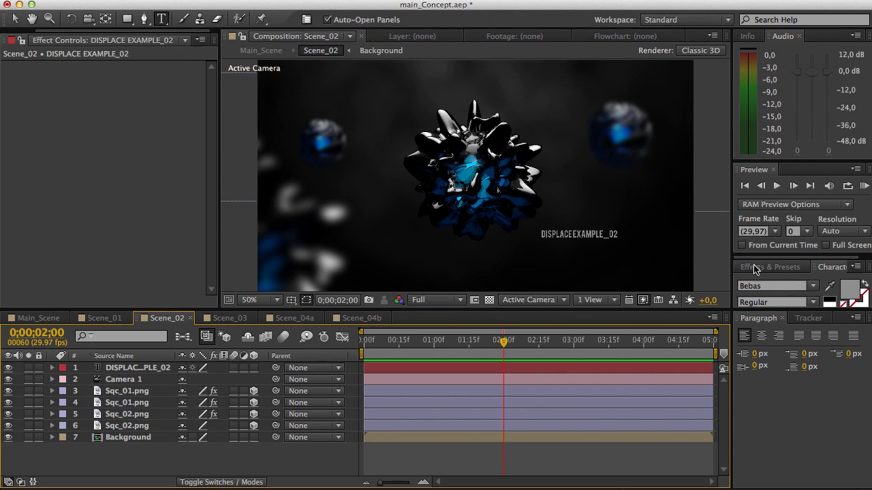
Set the DISPLACE EXAMPLE_02 text size to 40 px and shift the text left, closer beneath the central sphere.
{"action": "left_click_drag", "start_coordinate": [752, 259], "coordinate": [758, 218]}
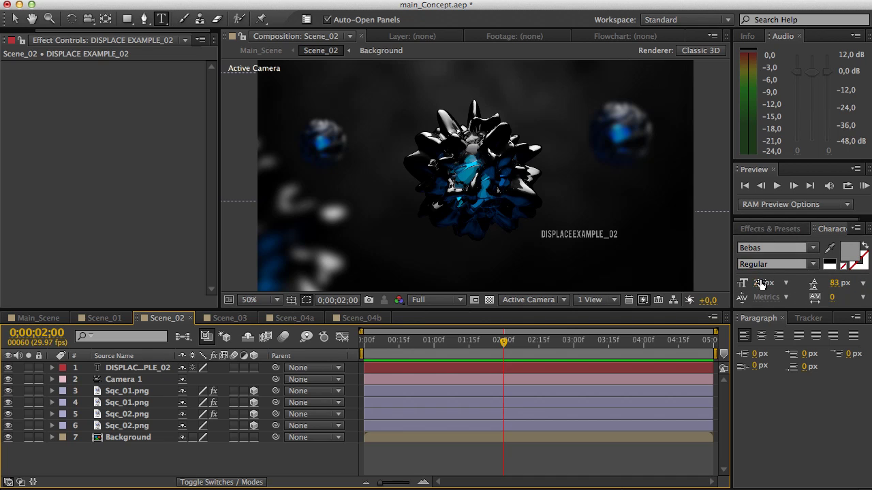
{"action": "left_click_drag", "start_coordinate": [760, 284], "coordinate": [773, 283]}
{"action": "left_click", "coordinate": [131, 368]}
{"action": "left_click", "coordinate": [15, 18]}
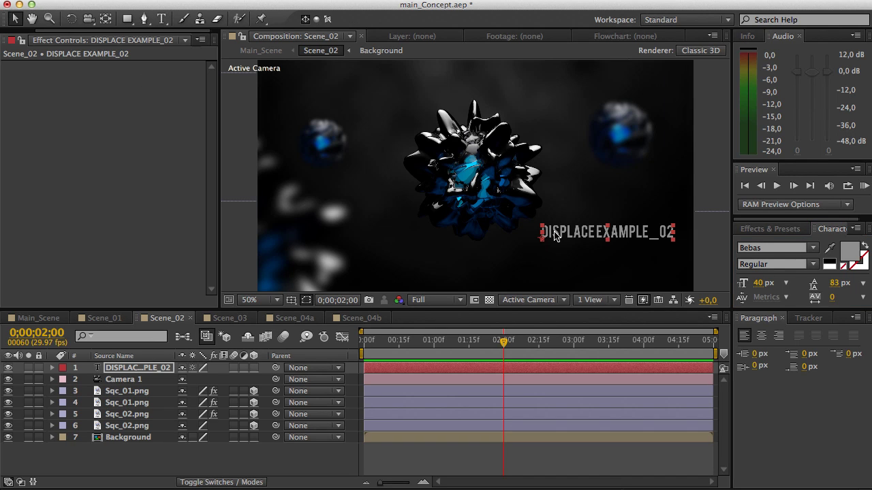
{"action": "left_click_drag", "start_coordinate": [565, 238], "coordinate": [504, 236]}
Reduce the font size of DISPLACE and 02 in the title, and colour the word EXAMPLE white (FFFFFF).
{"action": "left_click", "coordinate": [161, 18]}
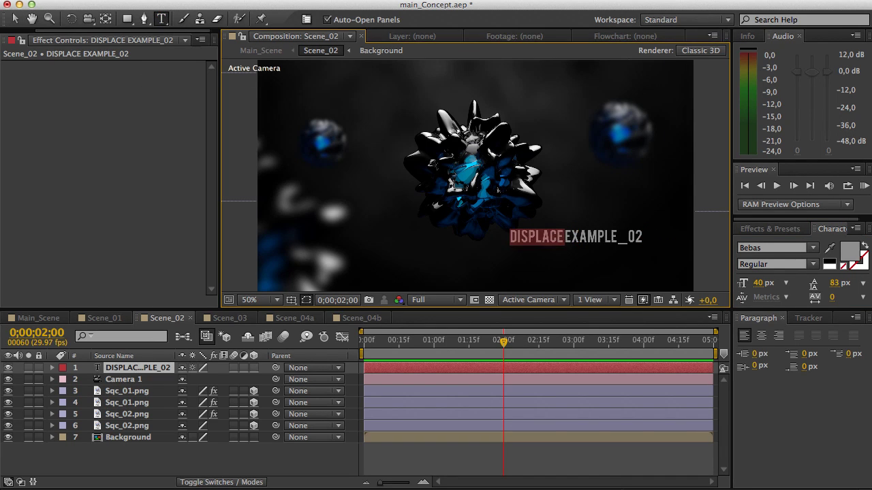
{"action": "left_click_drag", "start_coordinate": [758, 288], "coordinate": [749, 287]}
{"action": "left_click_drag", "start_coordinate": [611, 238], "coordinate": [546, 238]}
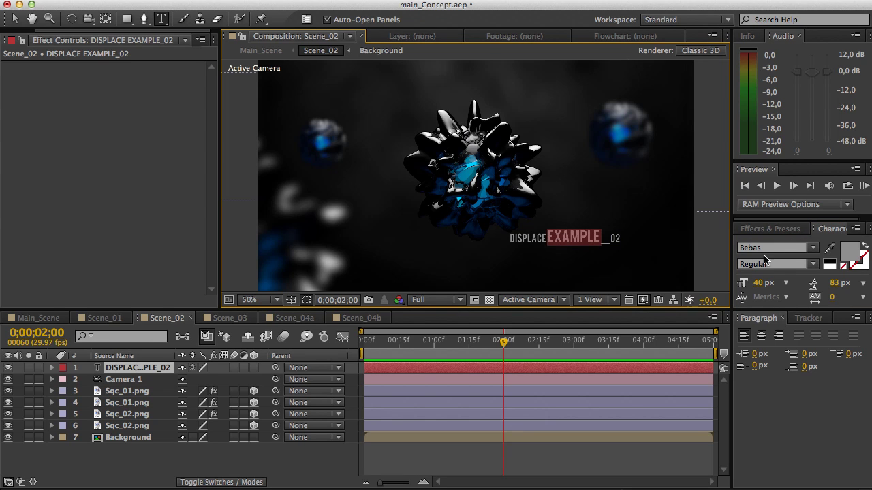
{"action": "left_click", "coordinate": [849, 250]}
{"action": "left_click_drag", "start_coordinate": [259, 161], "coordinate": [130, 111]}
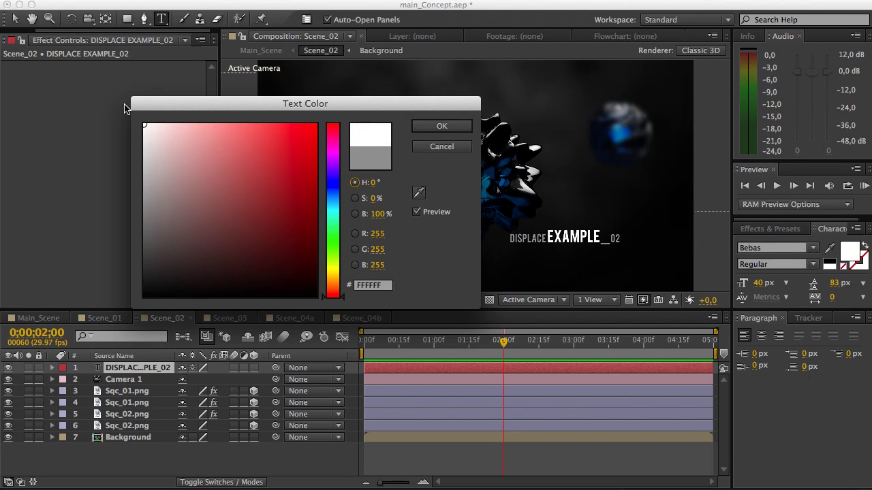
{"action": "left_click", "coordinate": [435, 126]}
{"action": "left_click", "coordinate": [314, 453]}
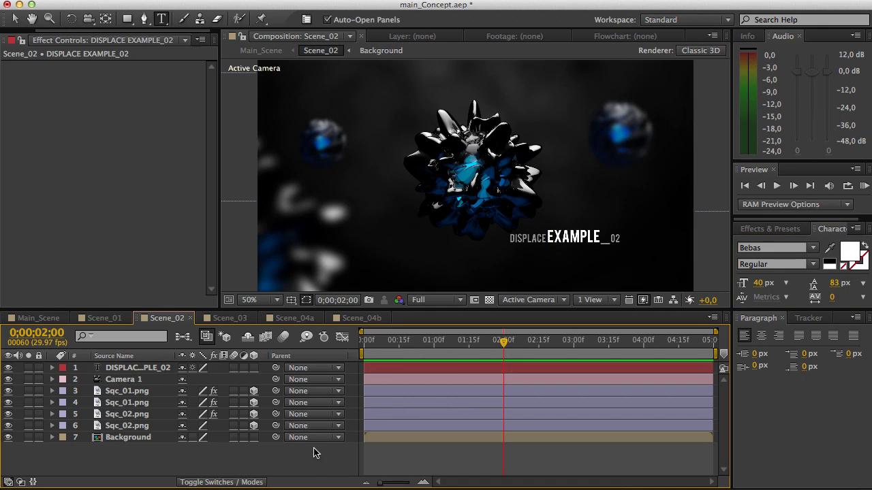
Nudge the DISPLACE EXAMPLE_02 title slightly down and to the right.
{"action": "left_click", "coordinate": [15, 19]}
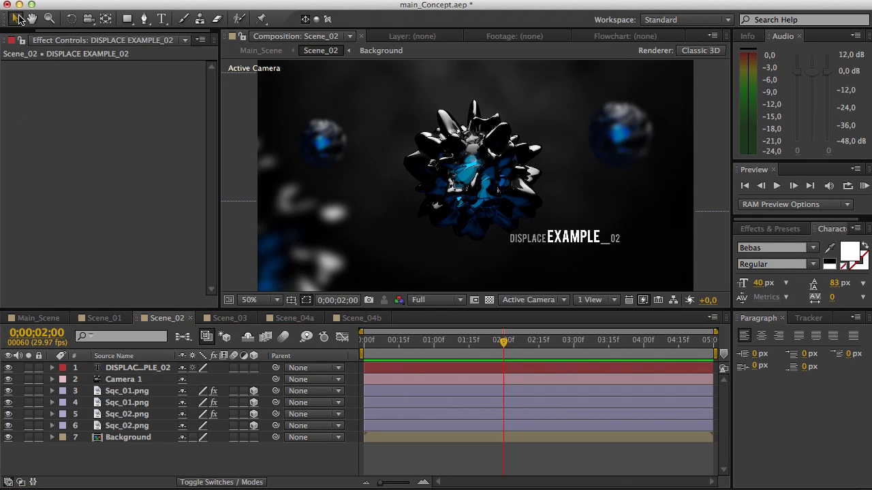
{"action": "left_click", "coordinate": [557, 237]}
Return to Main_Scene and scrub the timeline to review the graded scenes from Scene_02 through Scene_04a.
{"action": "left_click", "coordinate": [39, 318]}
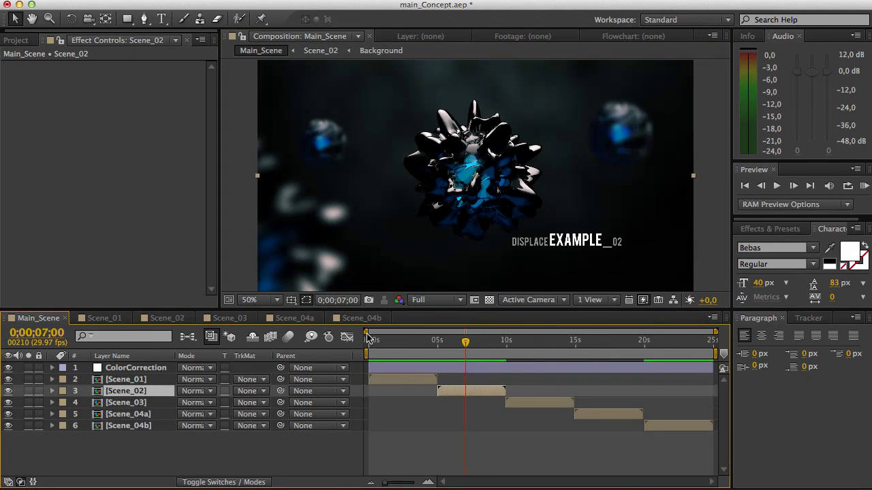
{"action": "left_click", "coordinate": [326, 454]}
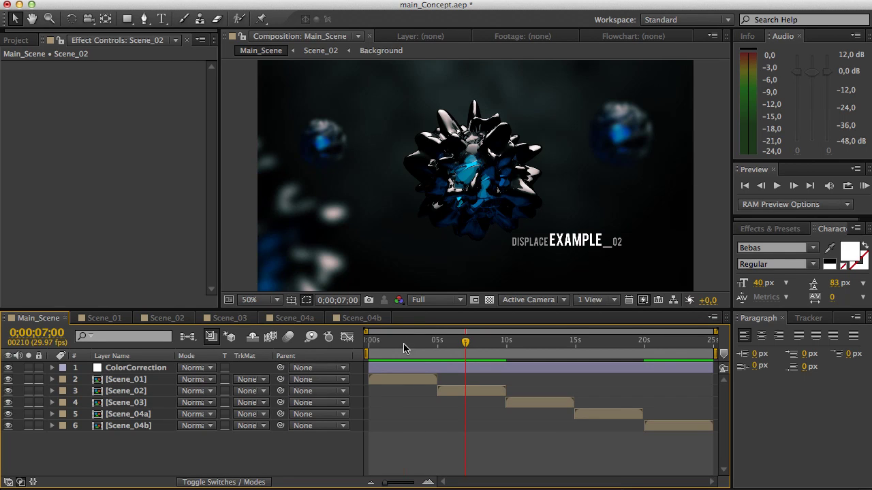
{"action": "left_click_drag", "start_coordinate": [403, 348], "coordinate": [468, 343]}
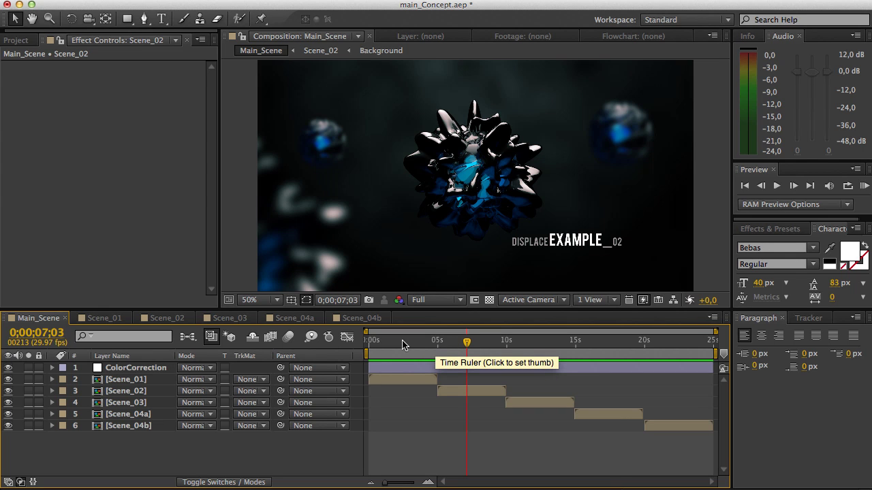
{"action": "left_click_drag", "start_coordinate": [403, 345], "coordinate": [459, 345]}
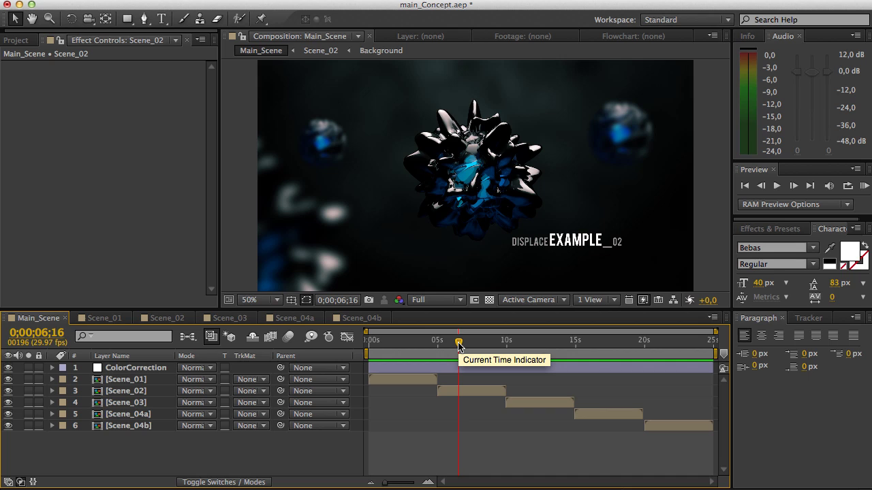
{"action": "left_click_drag", "start_coordinate": [459, 345], "coordinate": [531, 345]}
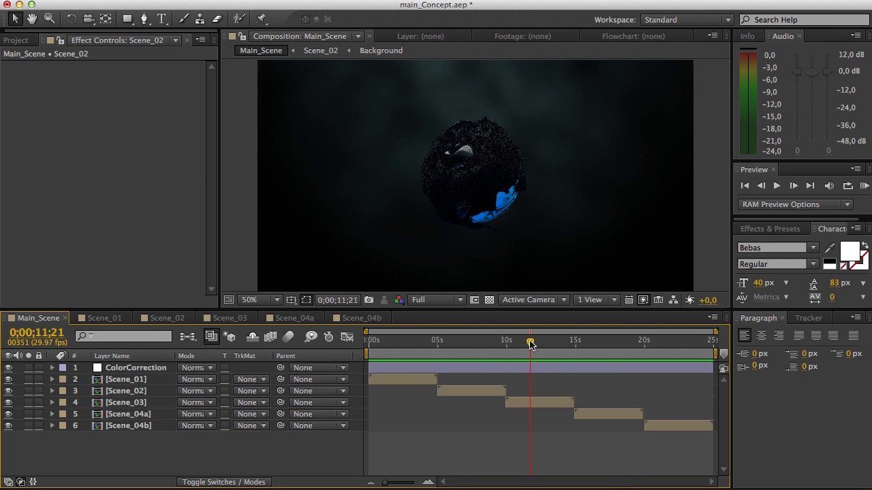
{"action": "left_click_drag", "start_coordinate": [531, 345], "coordinate": [547, 349]}
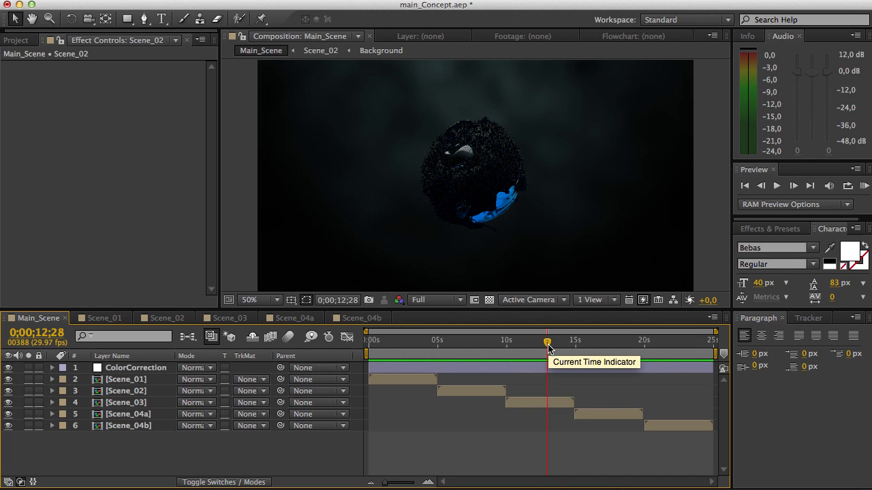
{"action": "left_click_drag", "start_coordinate": [549, 349], "coordinate": [602, 346]}
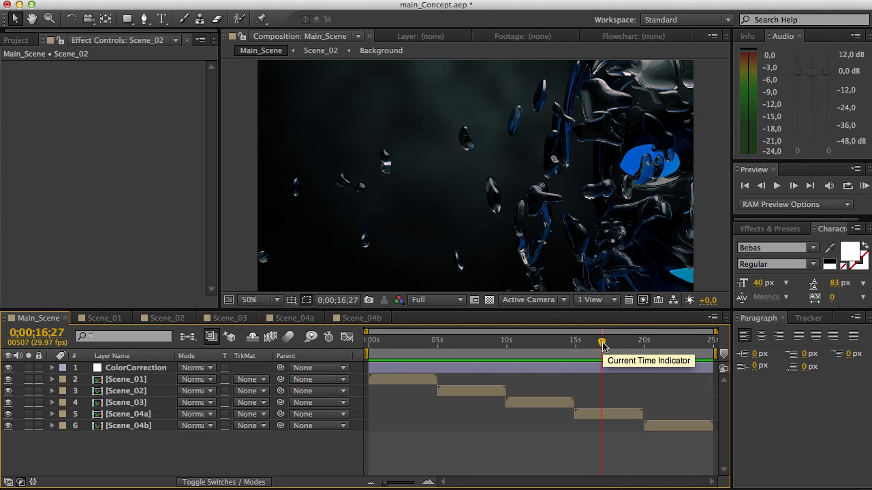